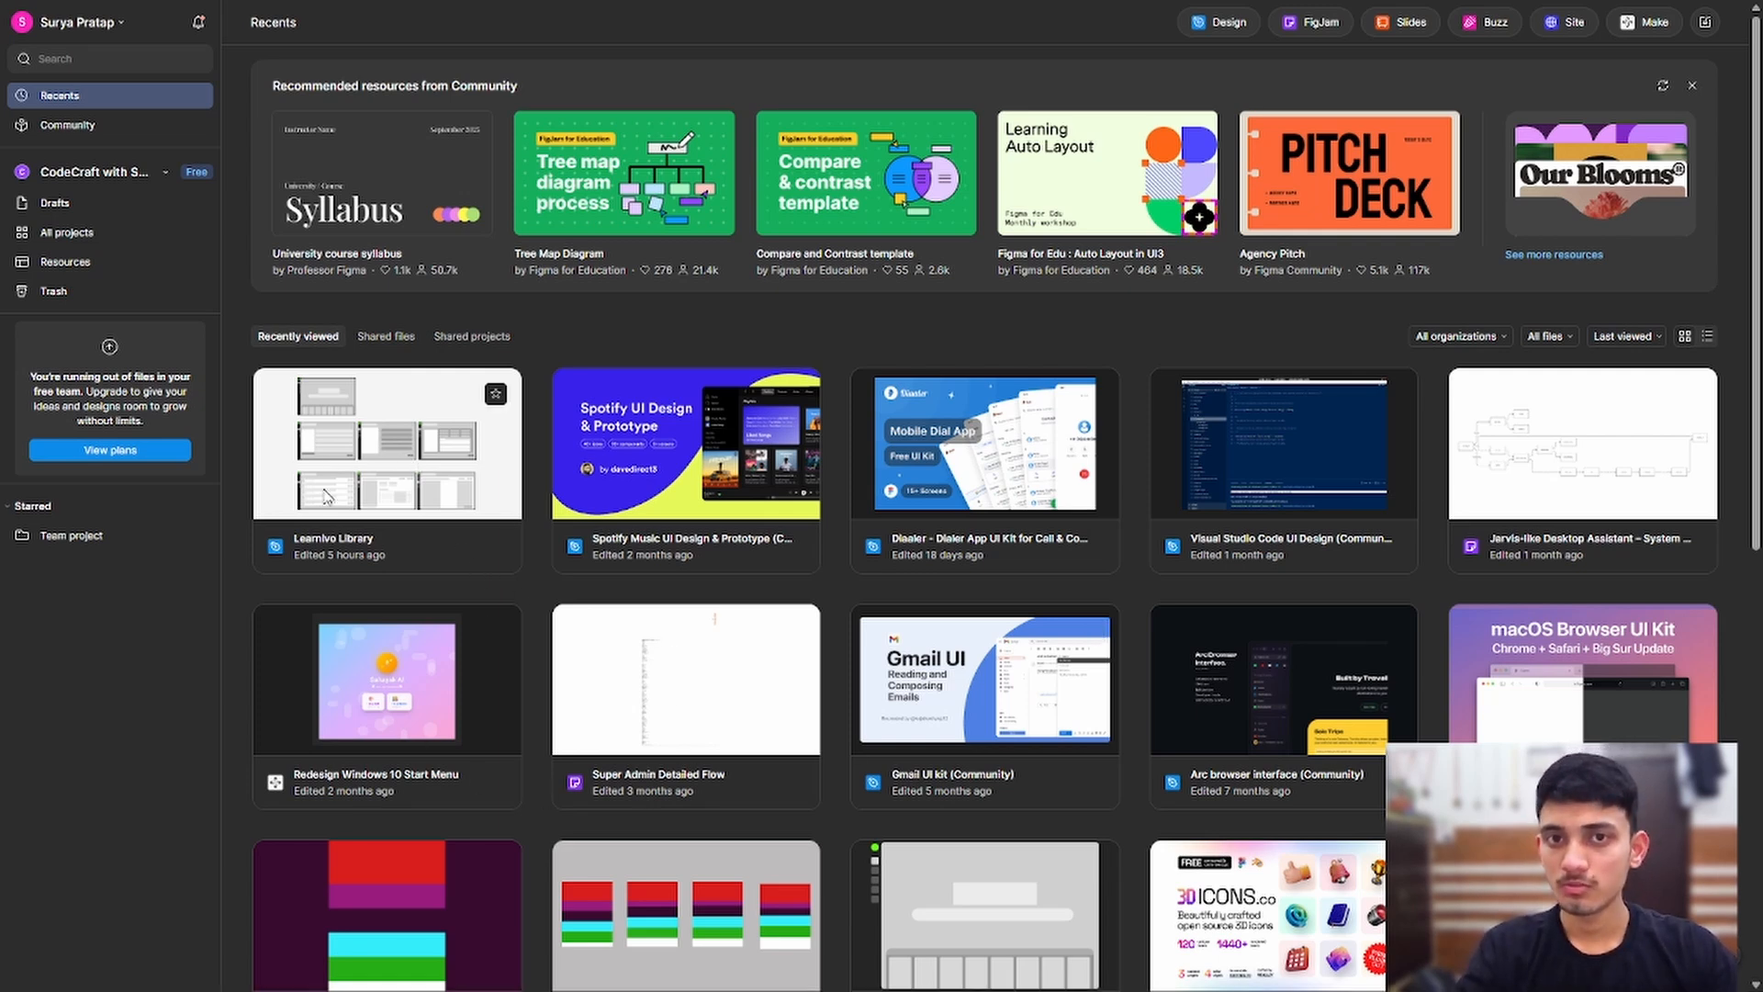
Step: Open the Learnivo Library file from the Recents page
double_click(358, 479)
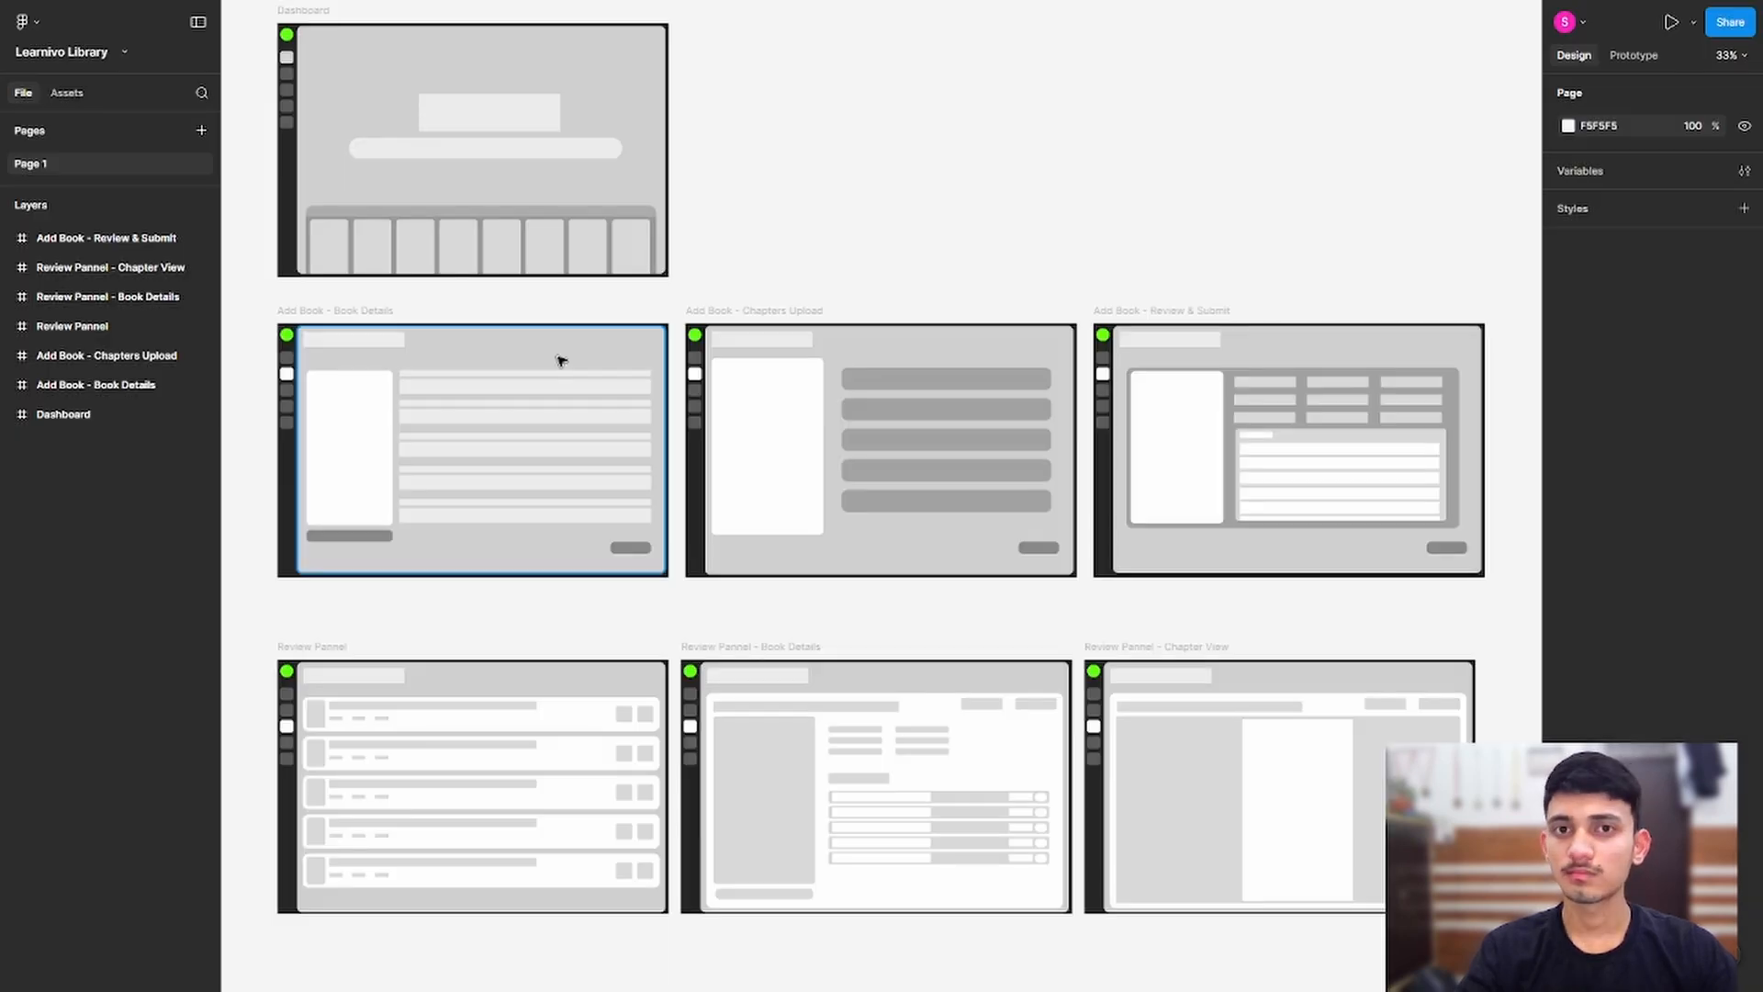
Step: Hide the side panels so the wireframe canvas fills the window
left_click(199, 22)
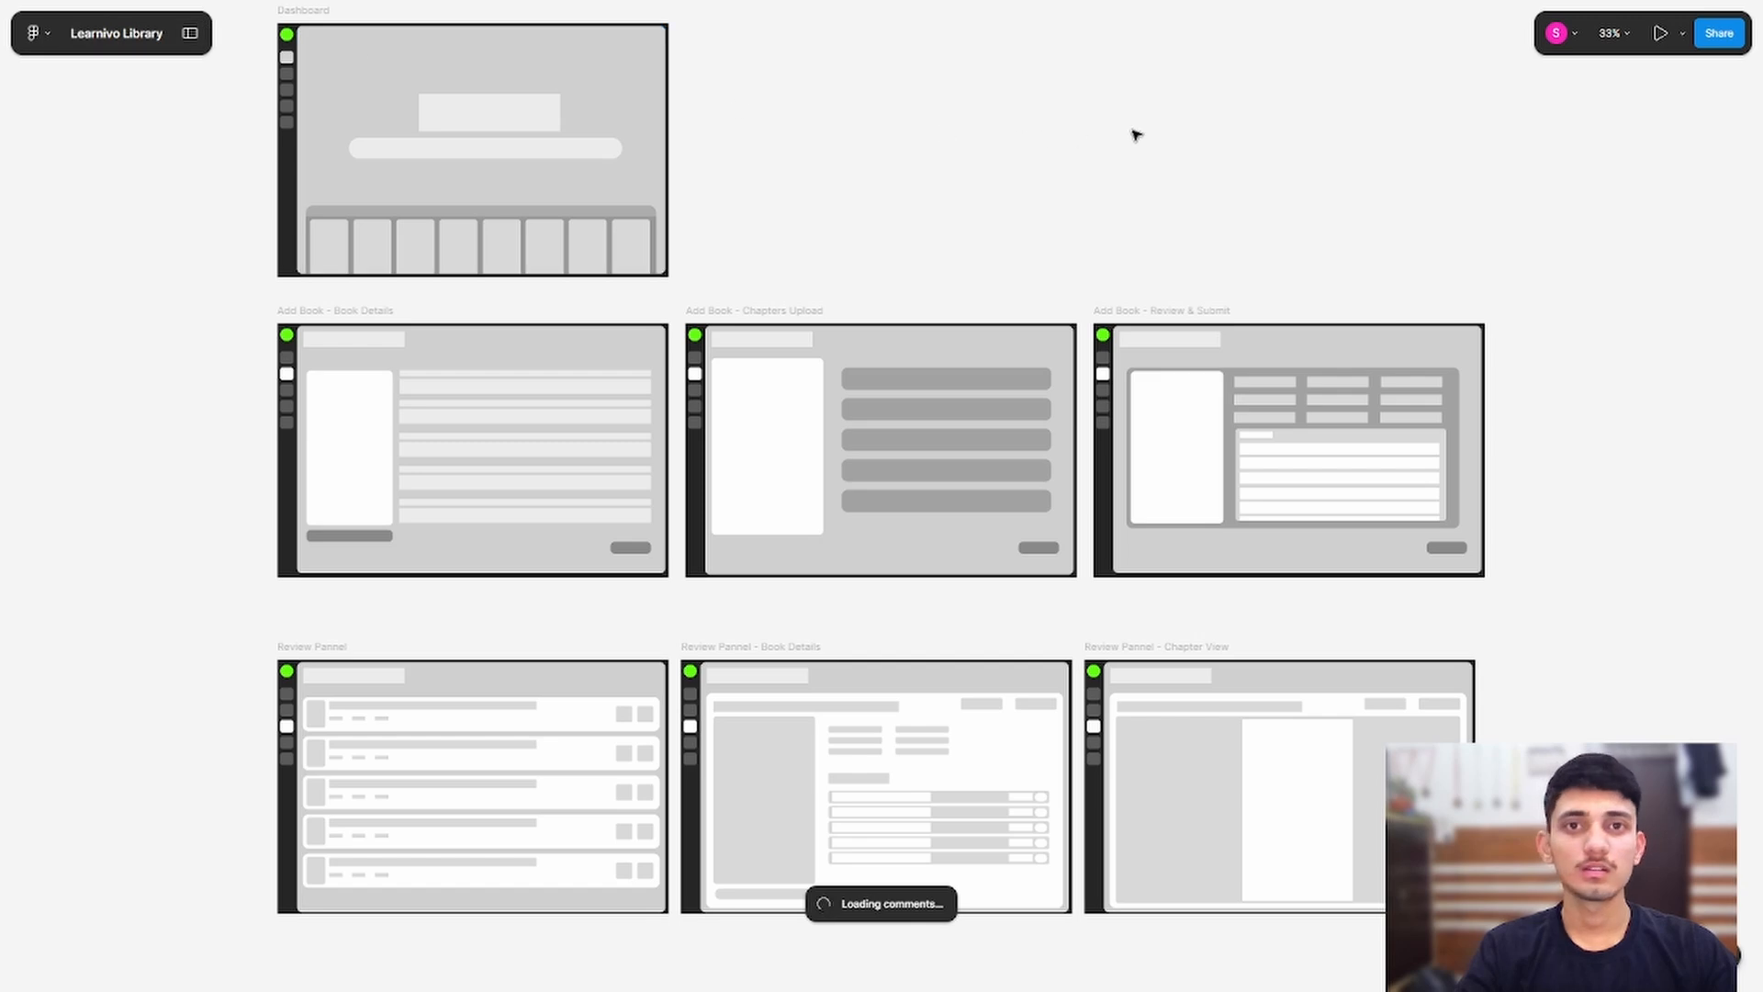
left_click_drag(898, 166, 1071, 361)
scroll(827, 349, "up", 2)
scroll(596, 322, "up", 10)
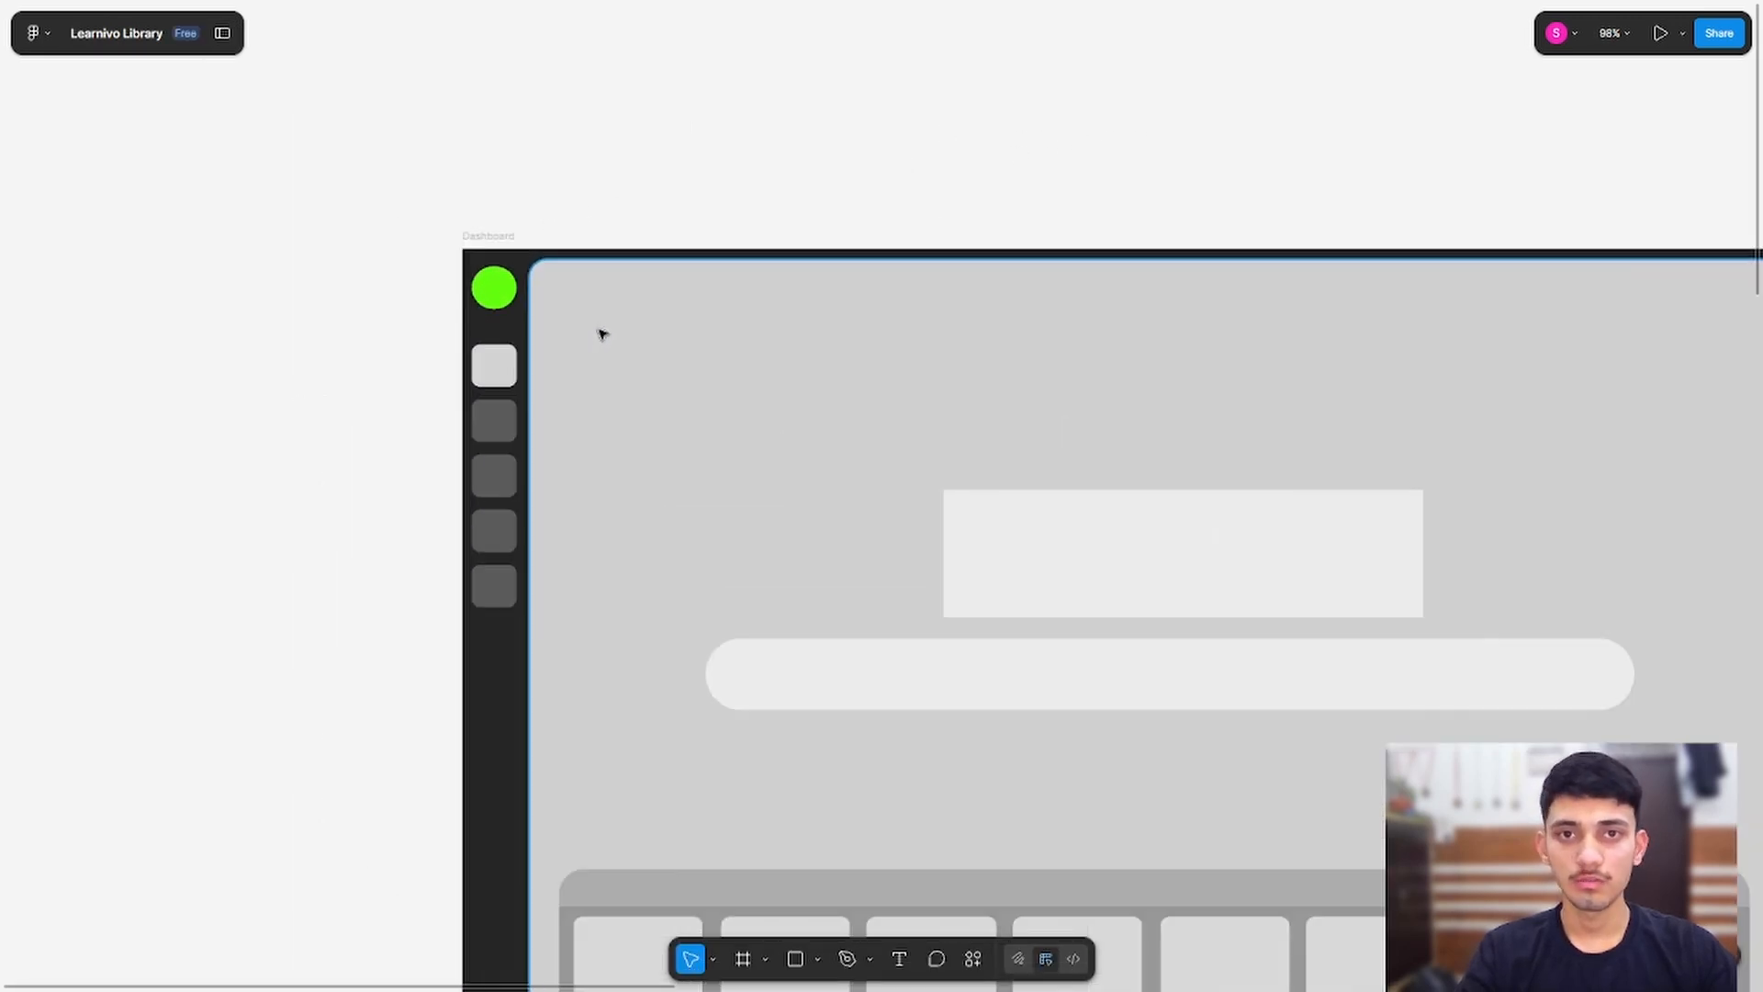
scroll(600, 330, "down", 2)
scroll(1017, 452, "down", 1)
Step: Pan across the Add Book frames: Book Details, Chapters Upload and Review & Submit
left_click_drag(1651, 624, 1036, 102)
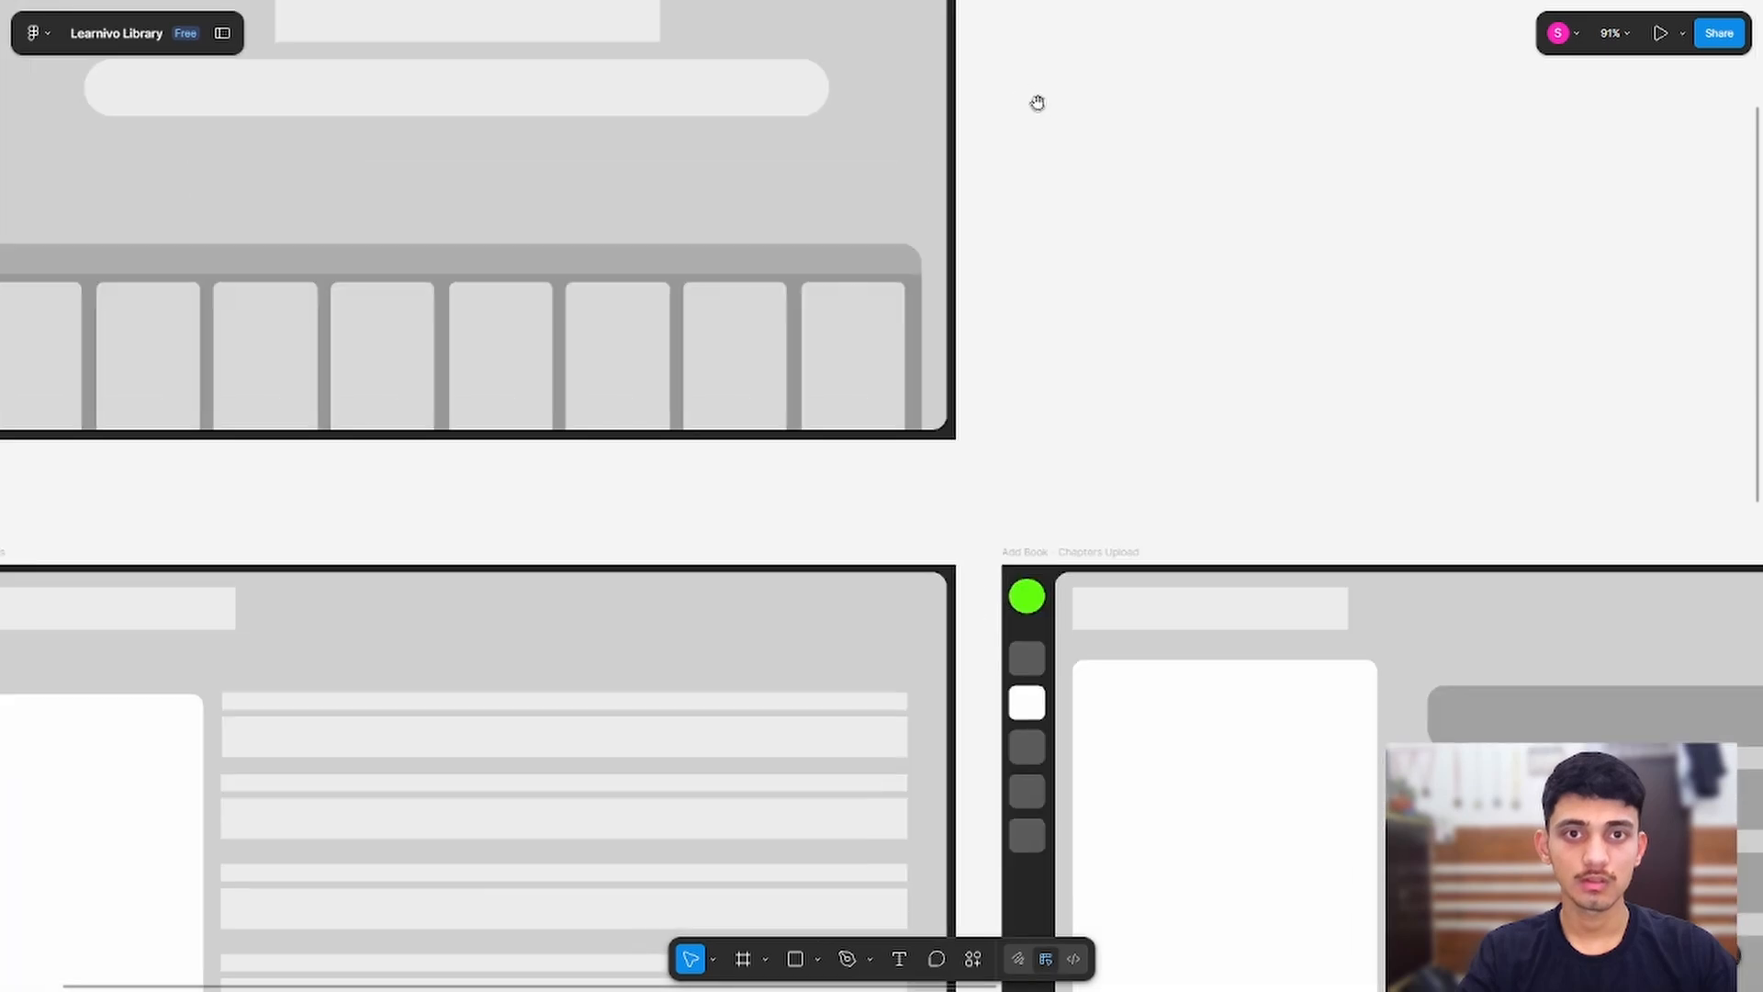
left_click_drag(1122, 440, 1498, 228)
left_click_drag(288, 364, 360, 219)
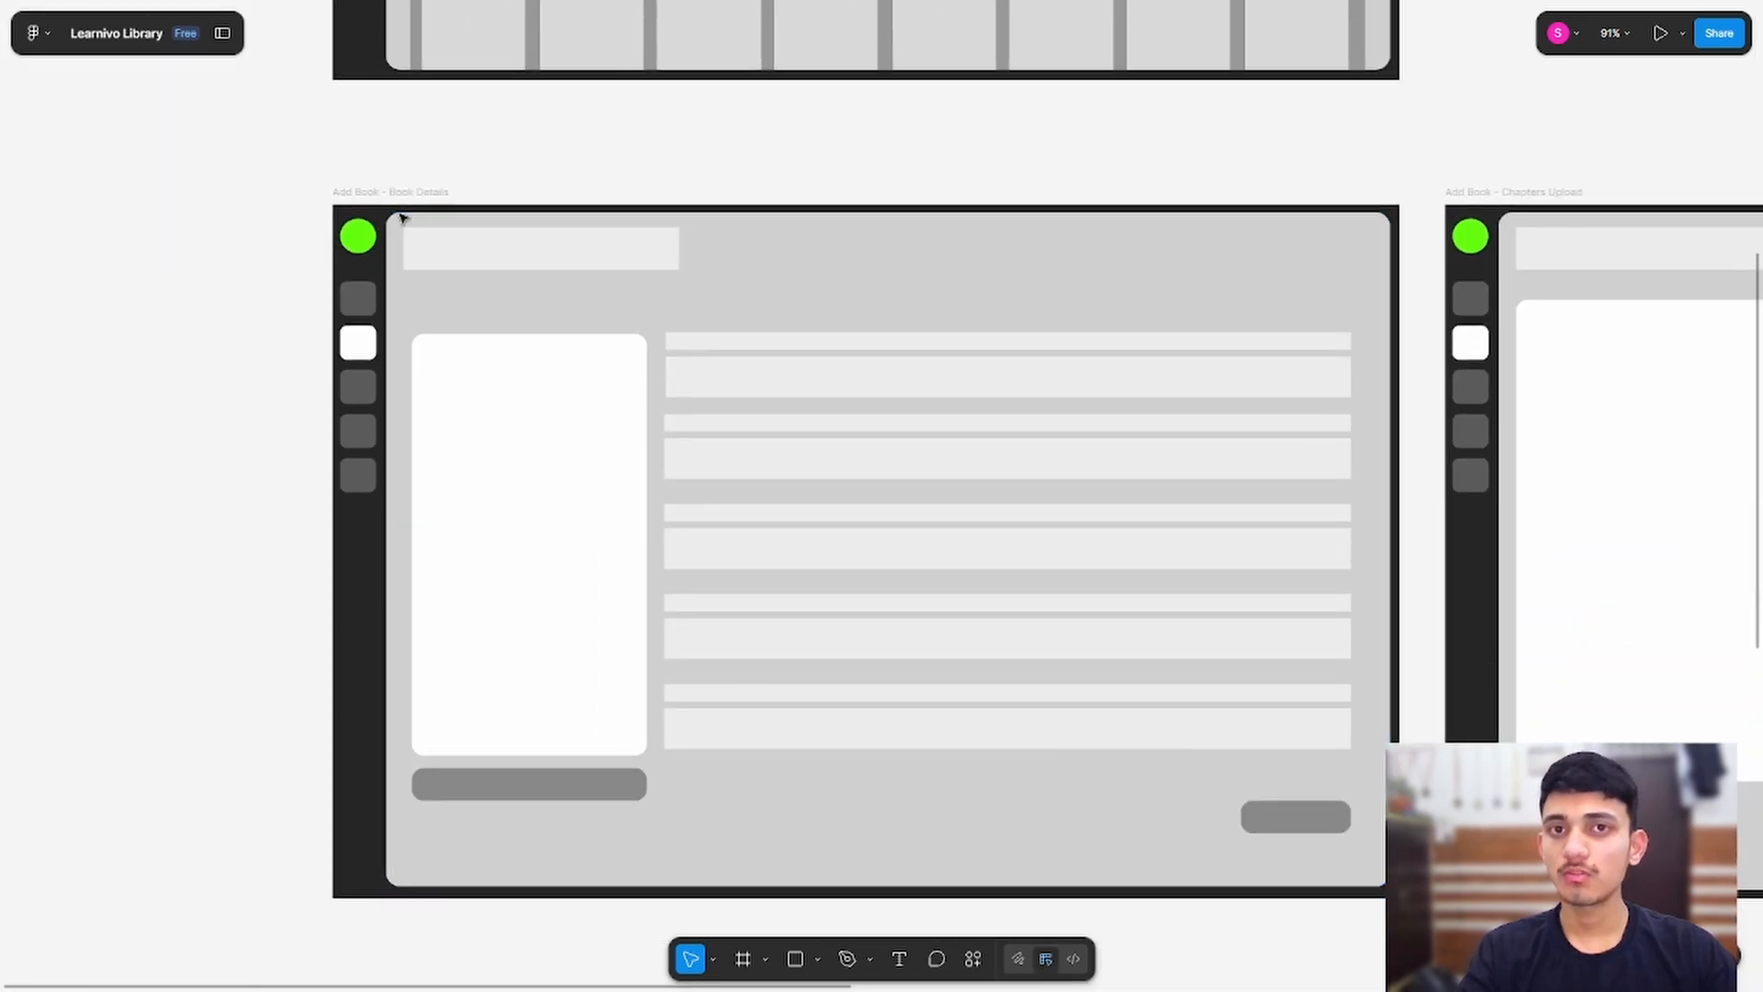
scroll(402, 220, "up", 1)
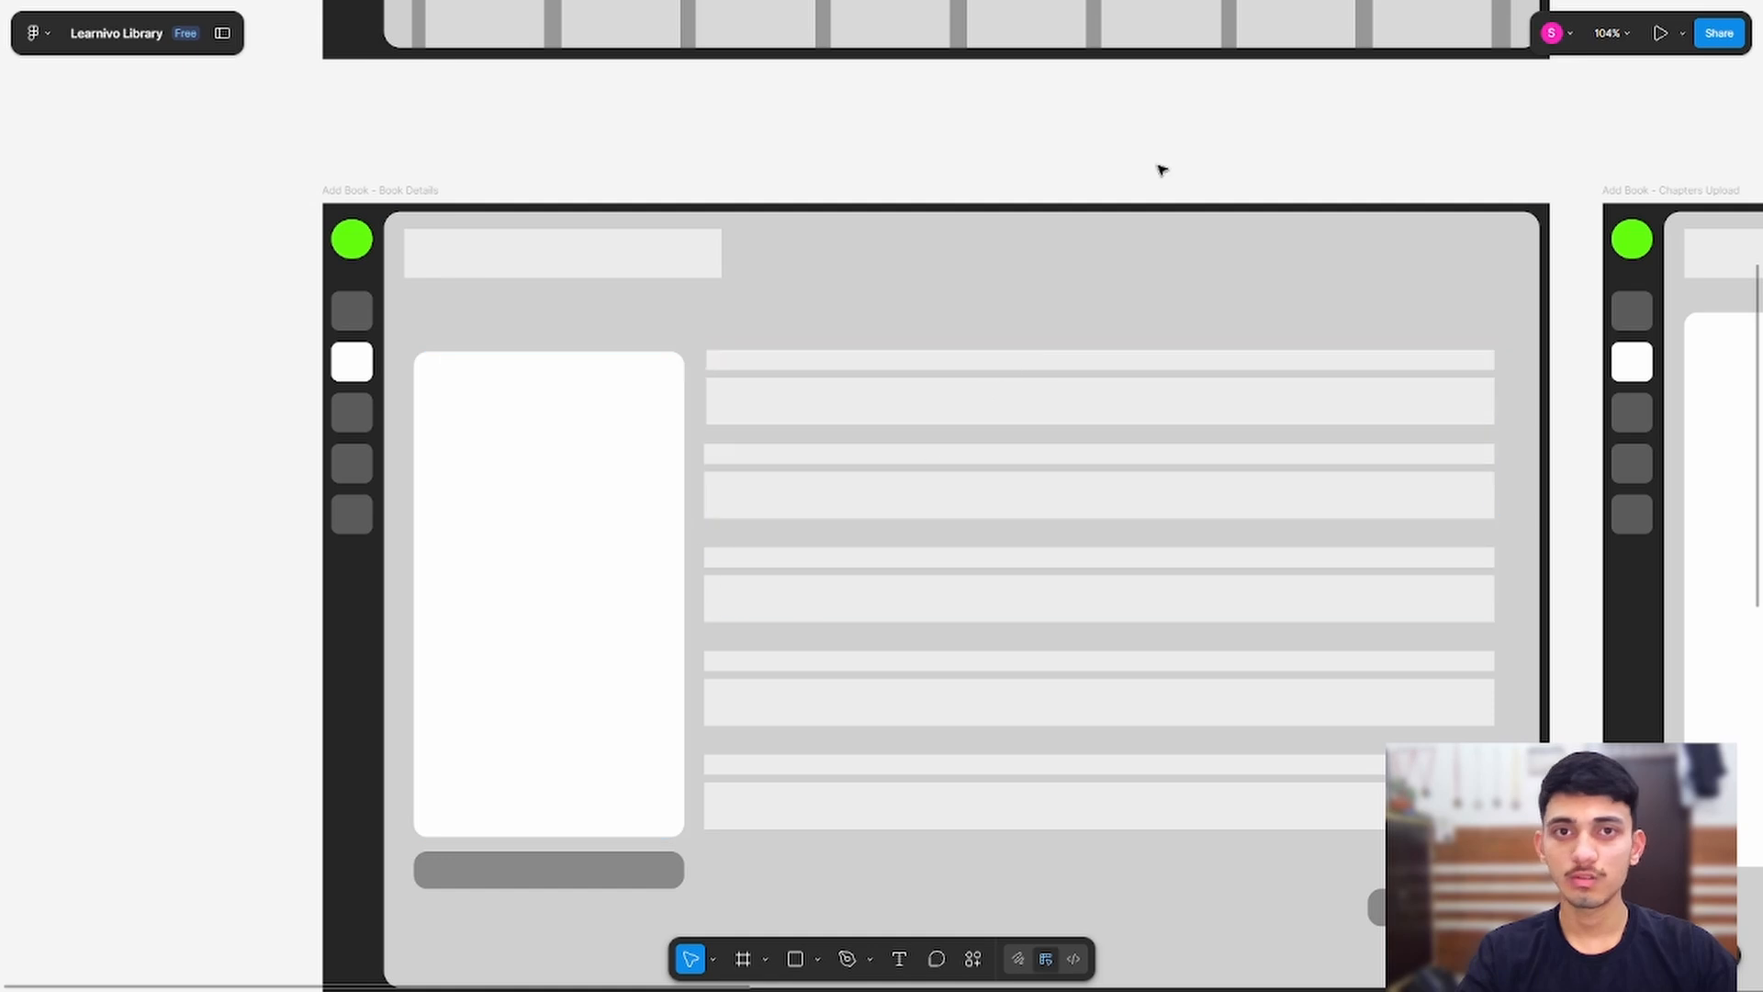
left_click_drag(1161, 169, 377, 52)
left_click_drag(1228, 70, 552, 60)
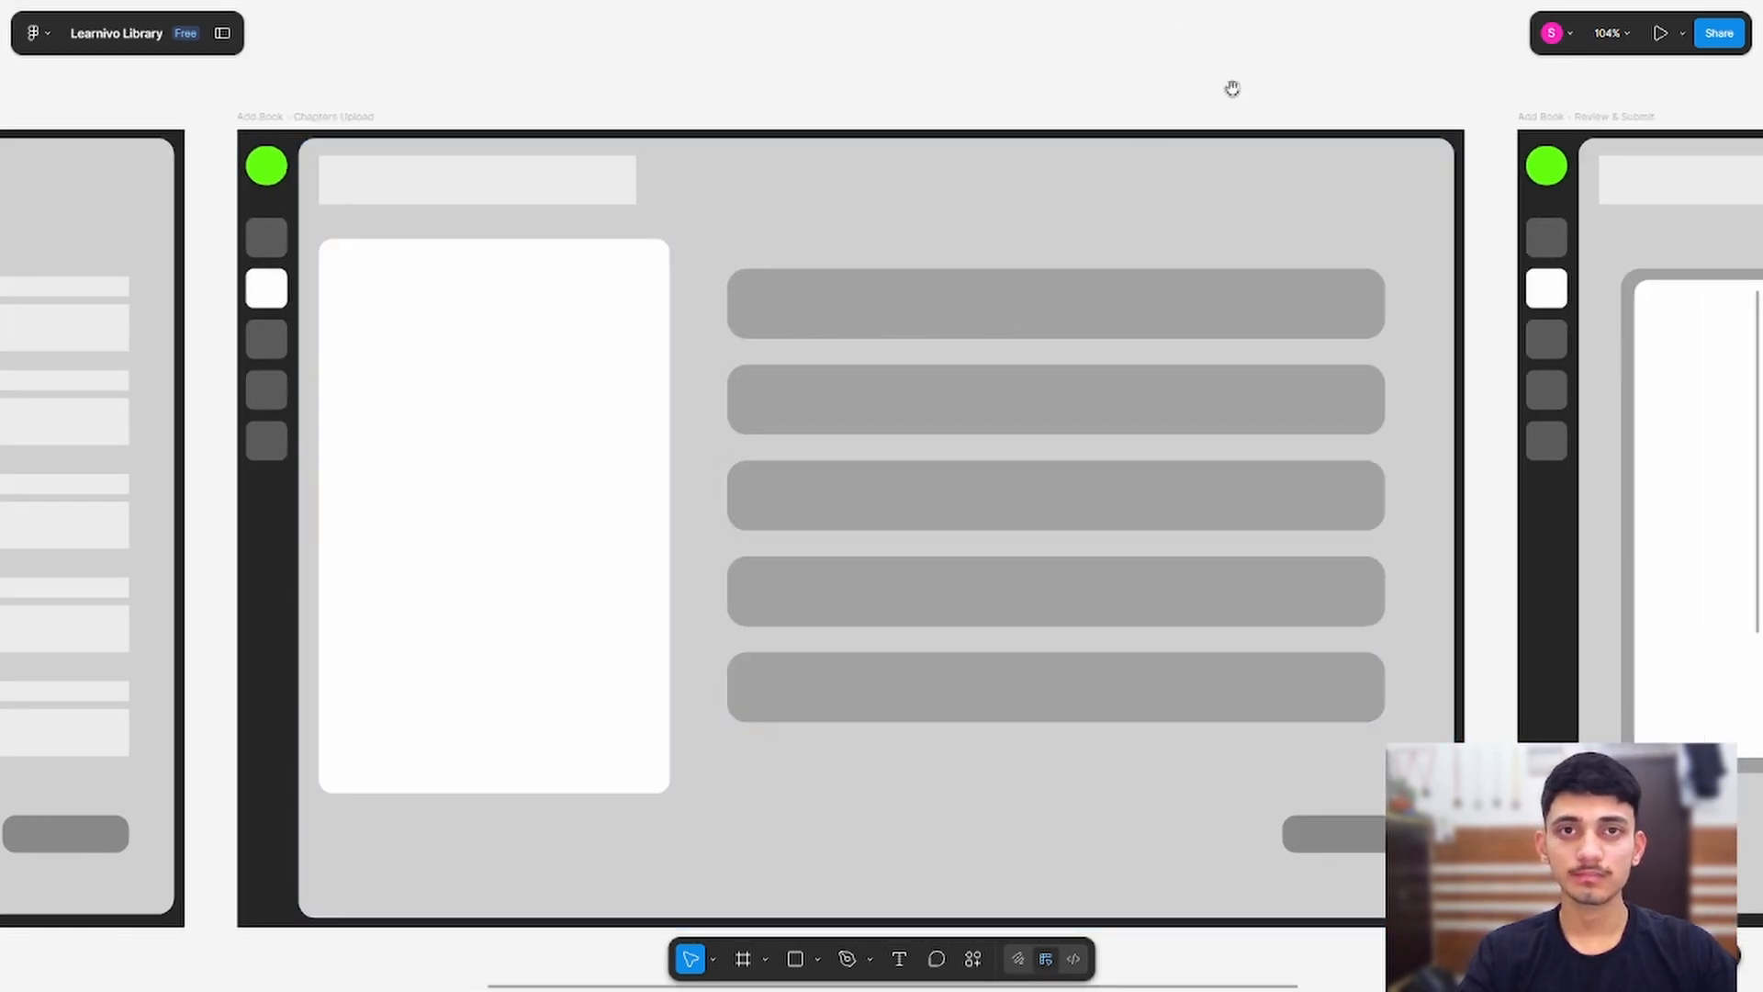
left_click_drag(1233, 88, 309, 20)
left_click_drag(844, 47, 603, 107)
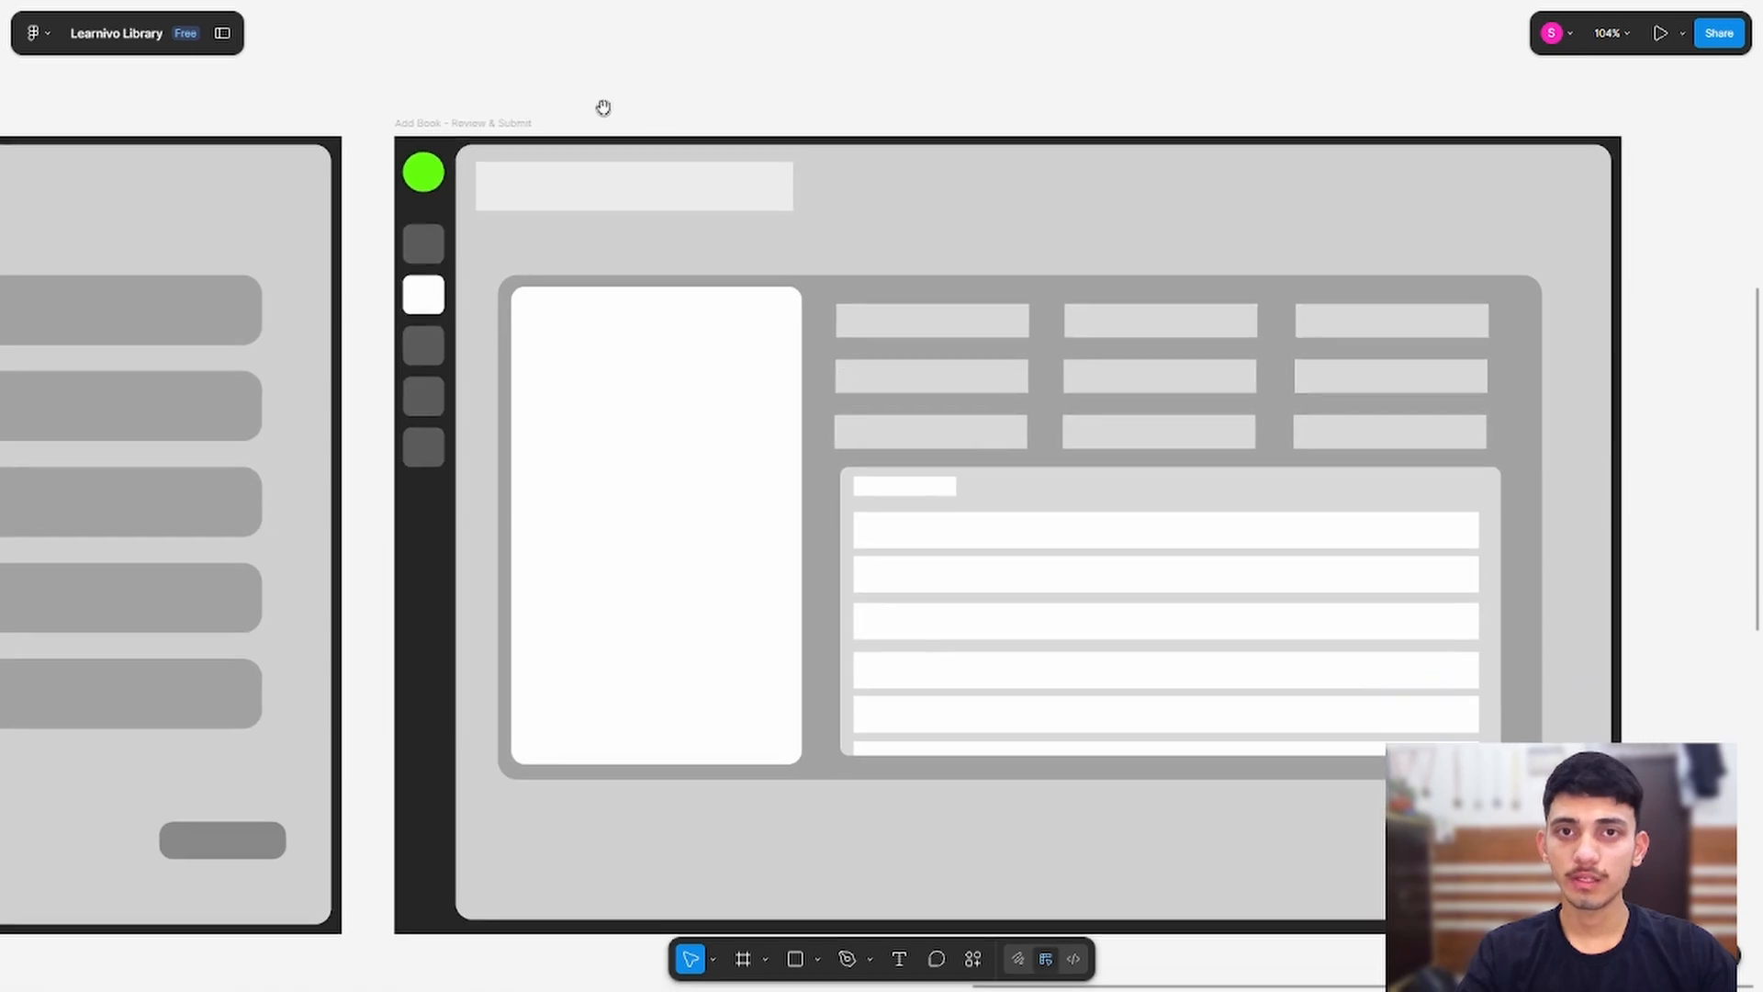
scroll(1087, 689, "down", 4, "ctrl")
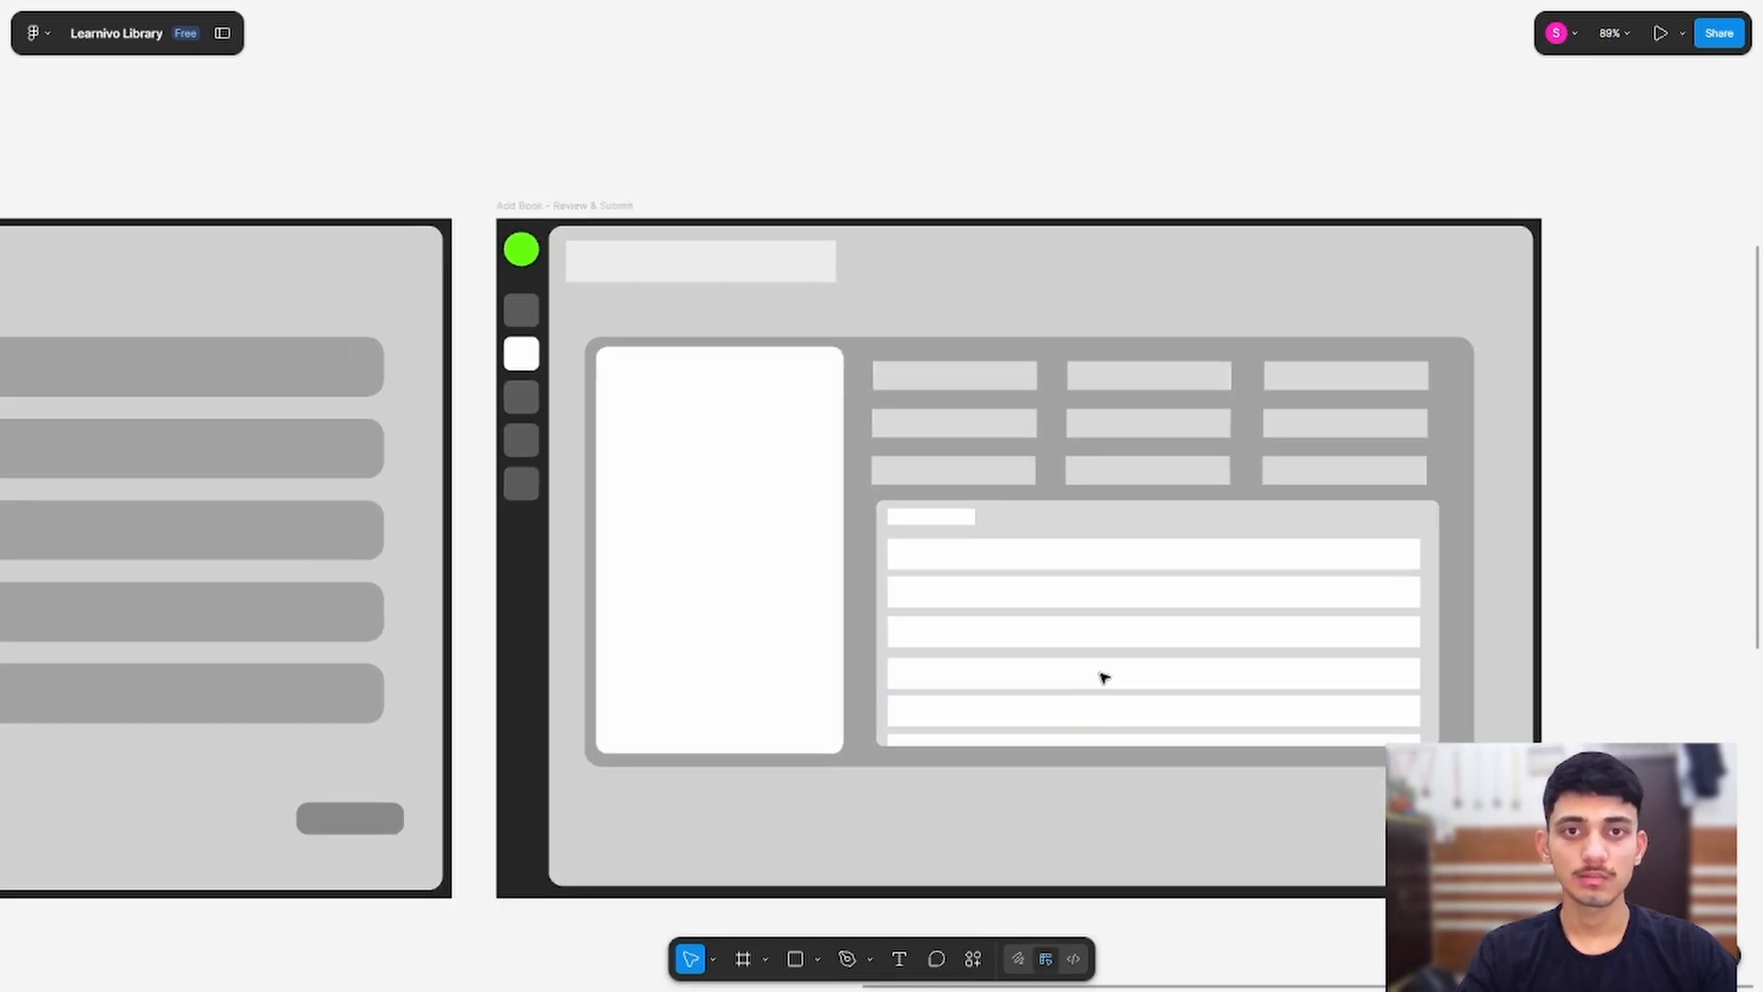
left_click_drag(482, 192, 1182, 185)
scroll(817, 239, "down", 5, "ctrl")
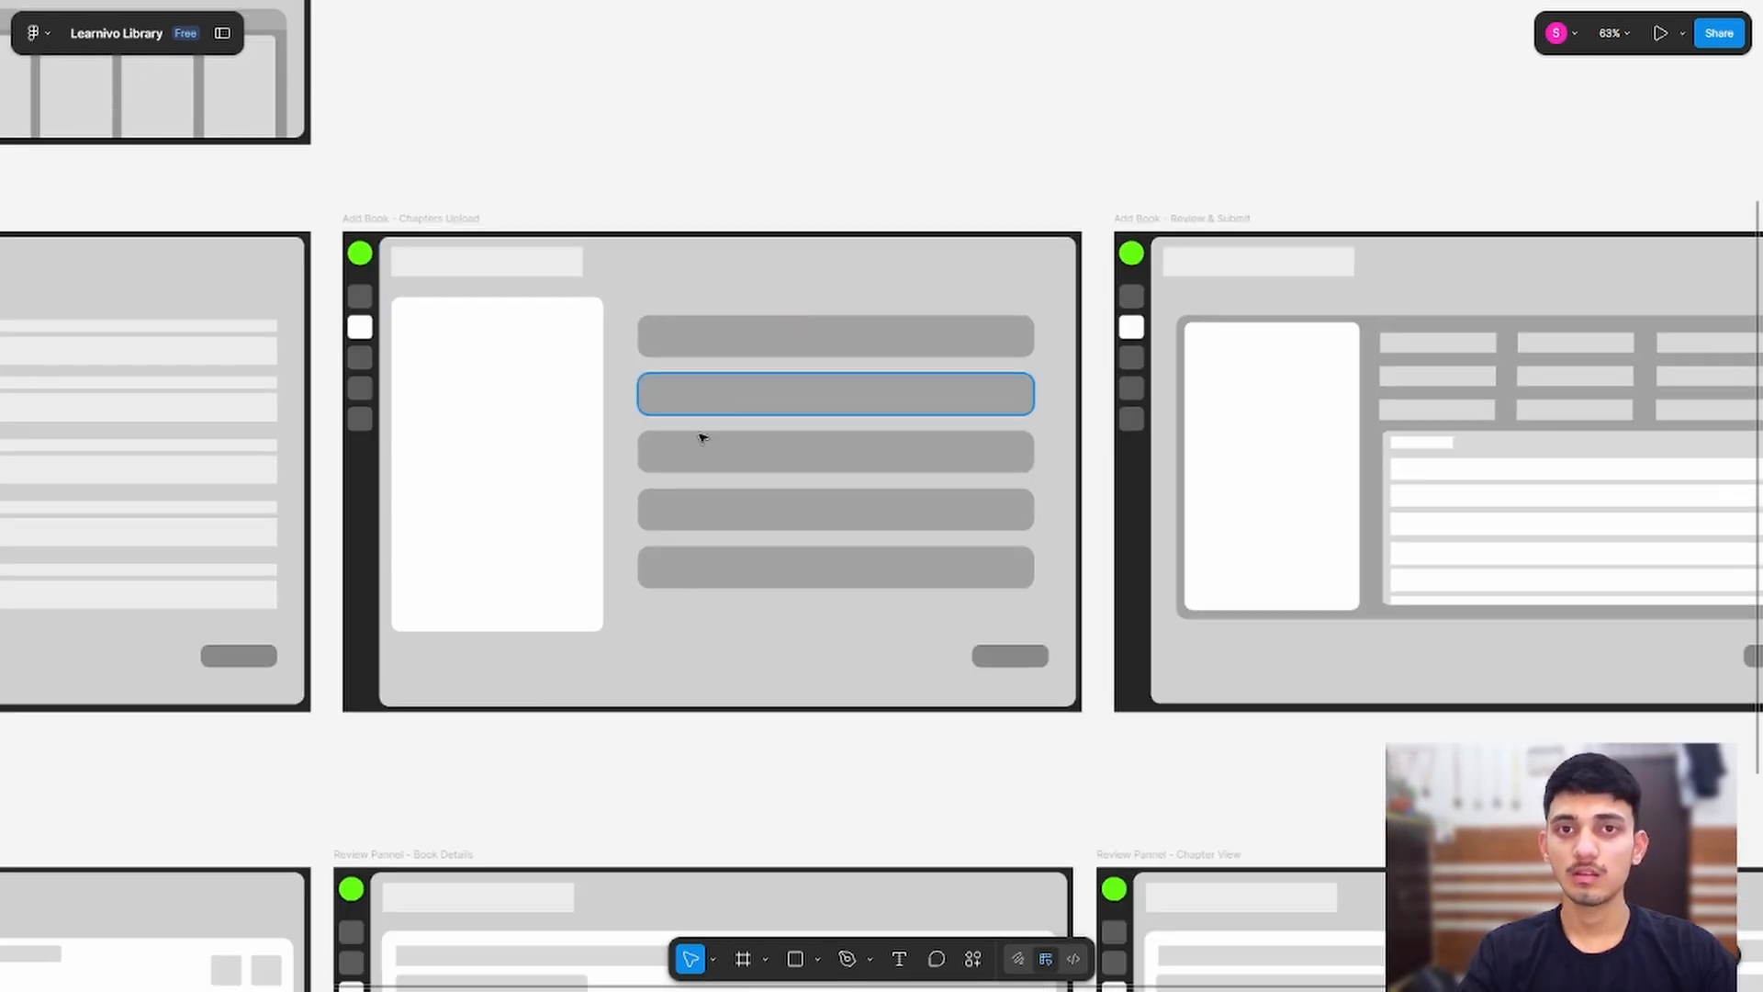
scroll(515, 790, "down", 1)
left_click_drag(296, 791, 1229, 551)
left_click_drag(559, 538, 638, 253)
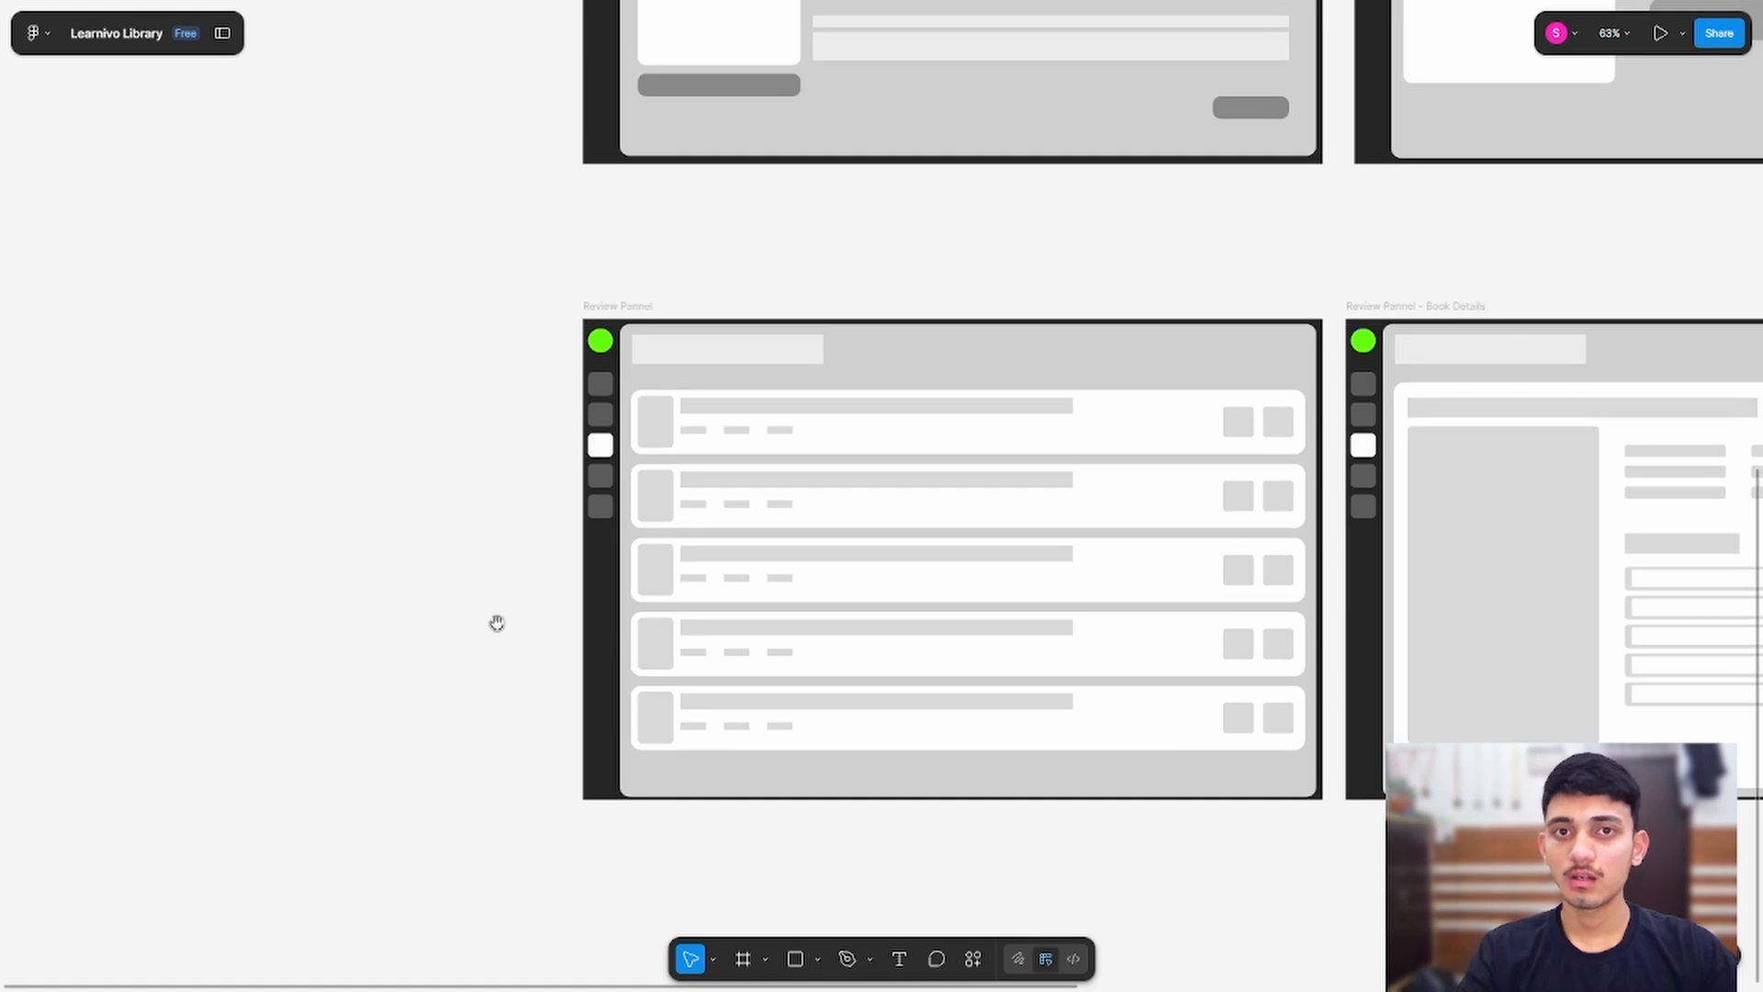
left_click_drag(463, 385, 220, 354)
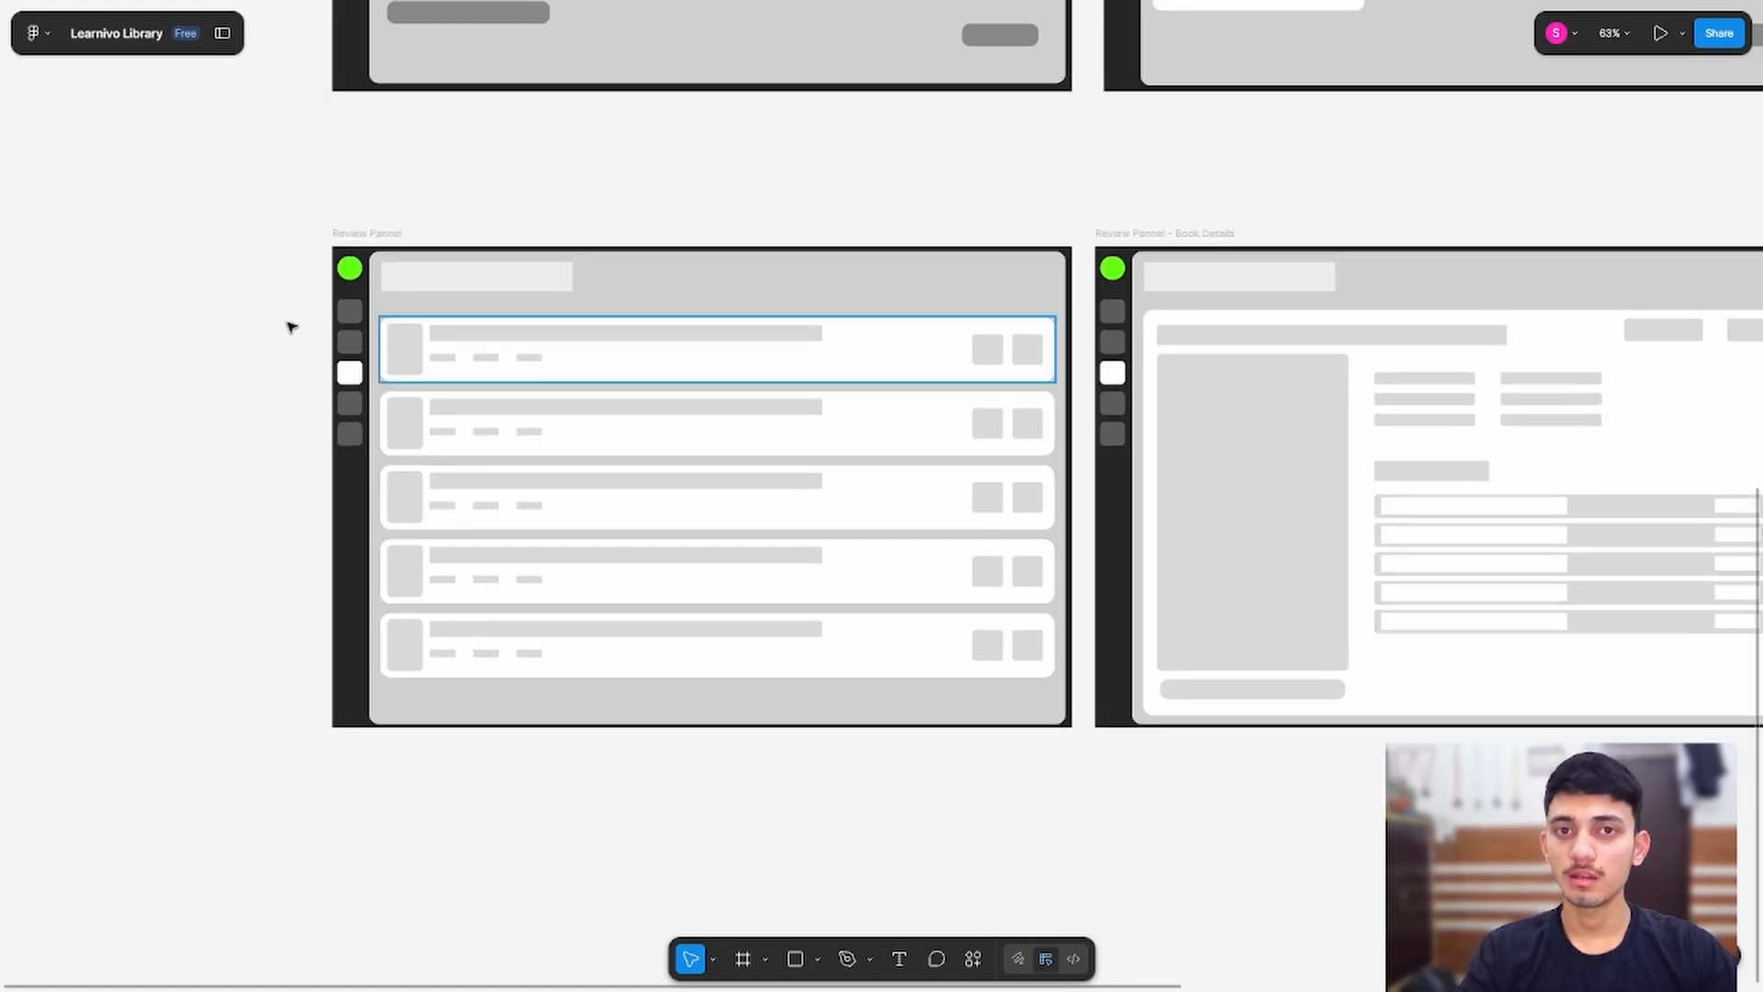
left_click_drag(1415, 110, 1453, 389)
left_click_drag(645, 515, 621, 227)
scroll(832, 352, "up", 1)
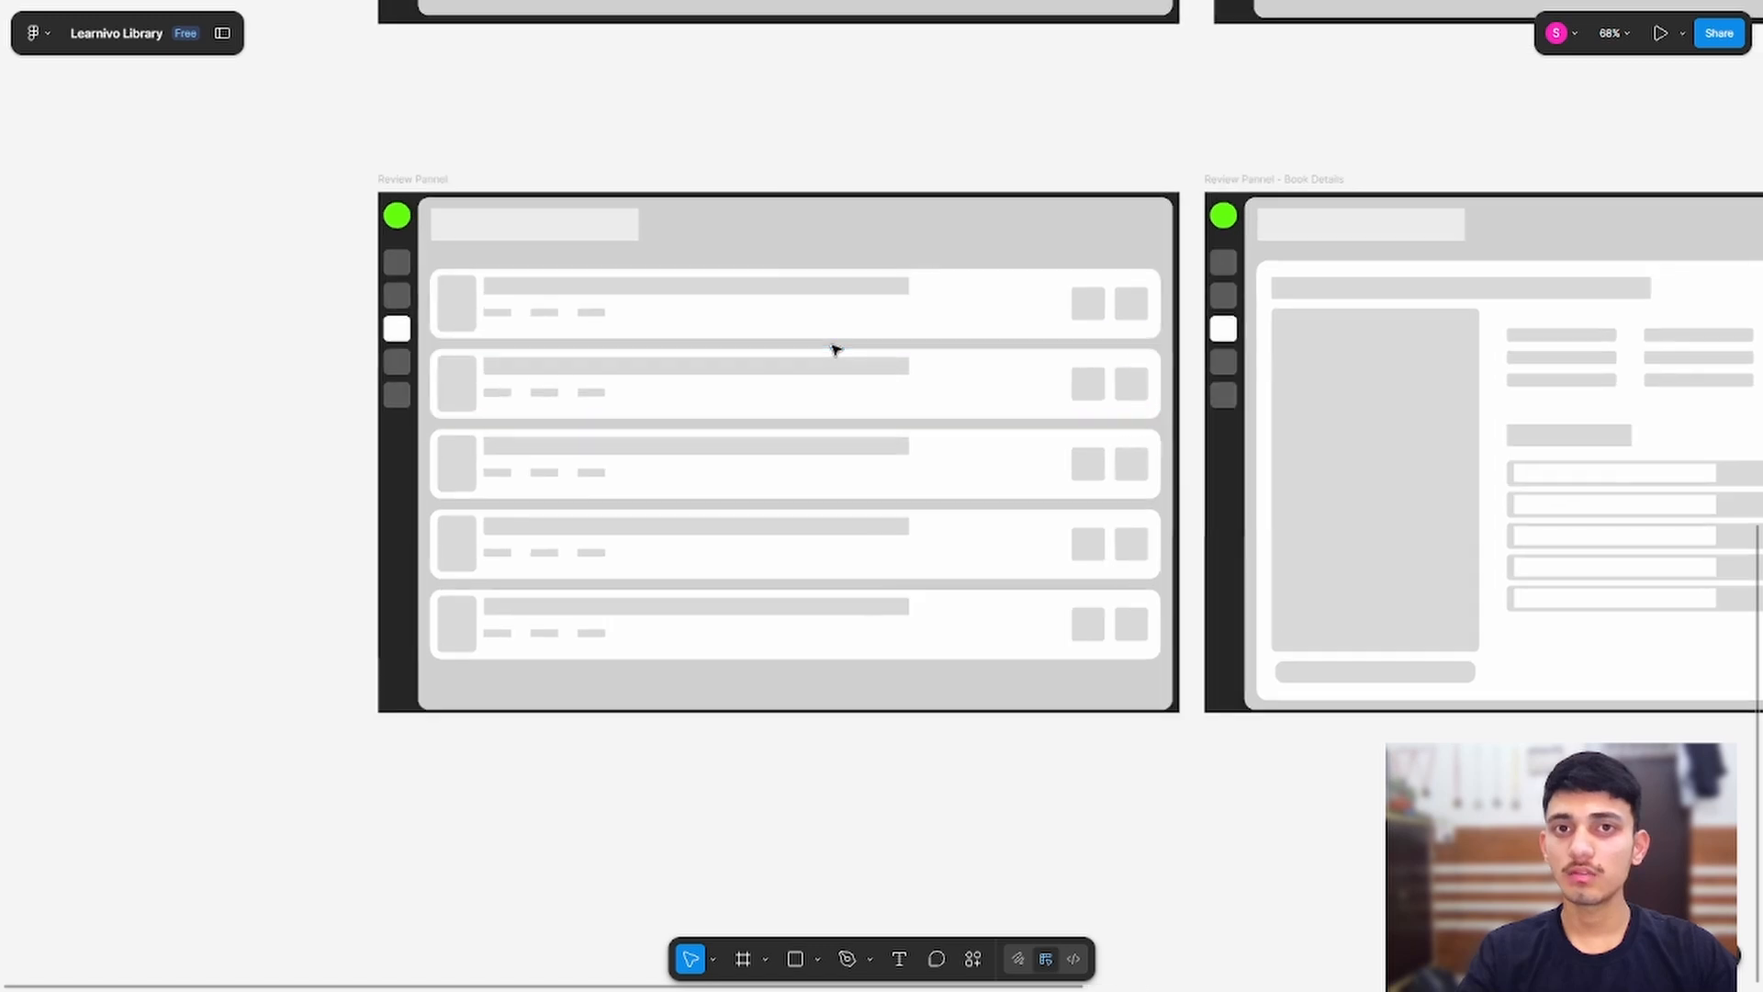
scroll(834, 350, "up", 2)
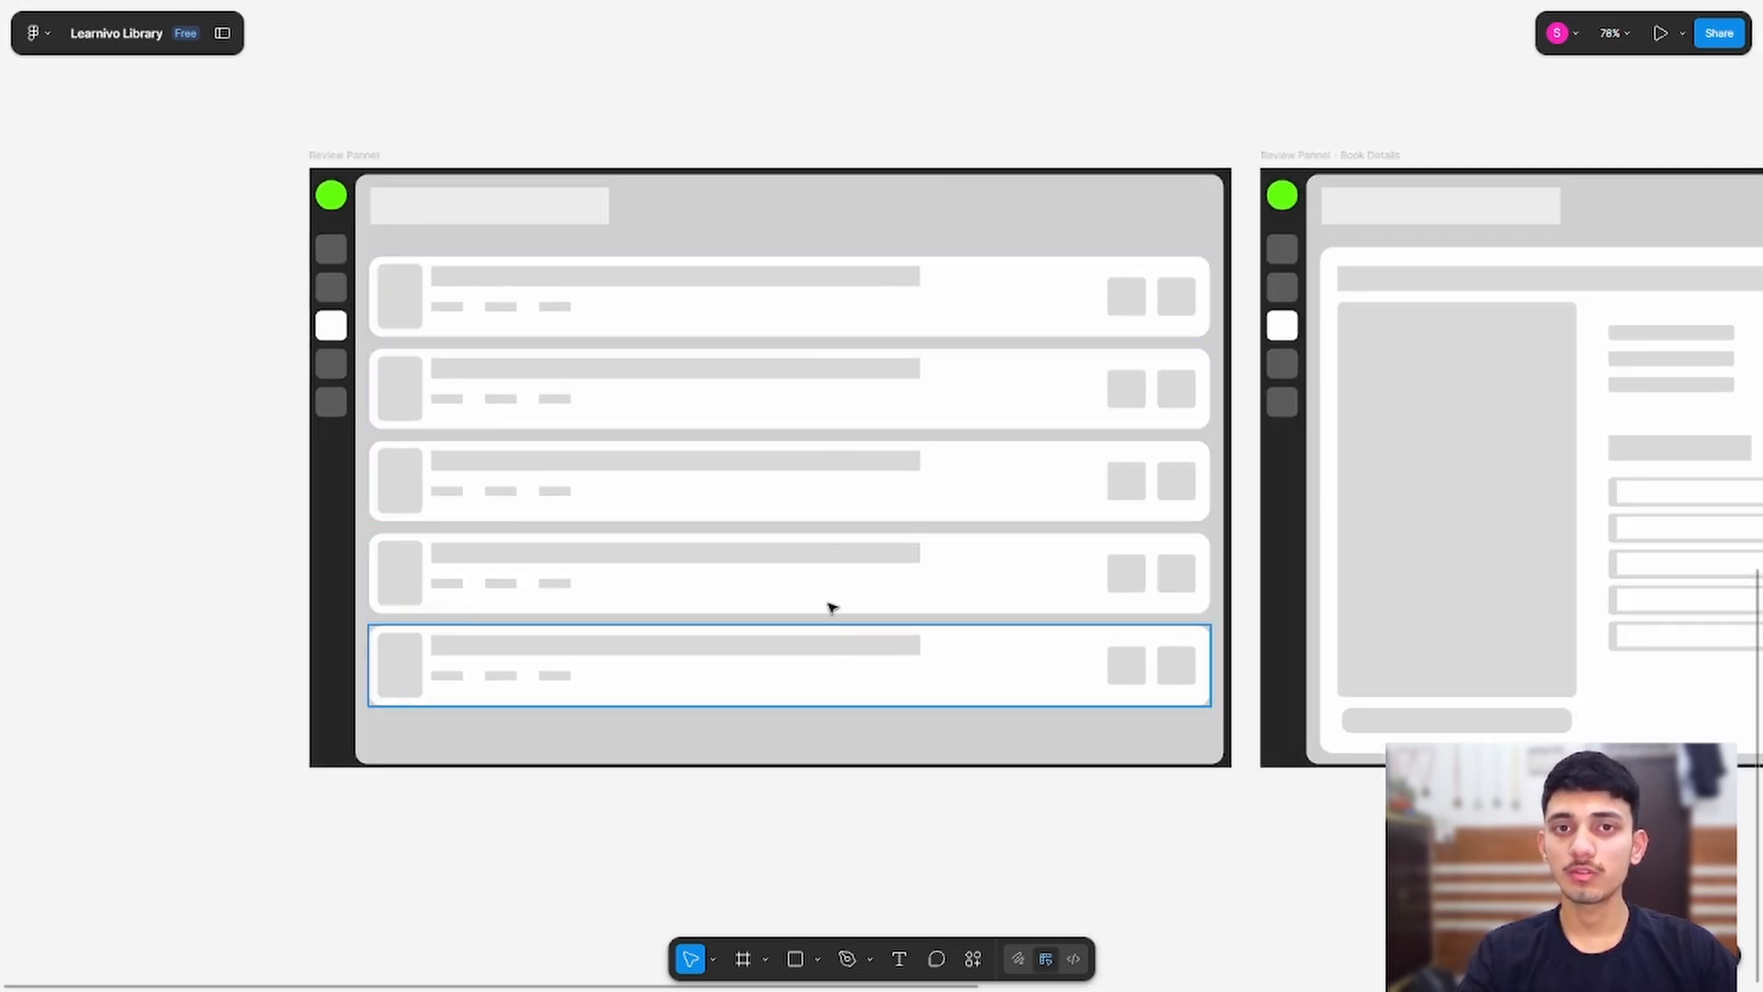
scroll(404, 286, "up", 3)
scroll(412, 288, "up", 1)
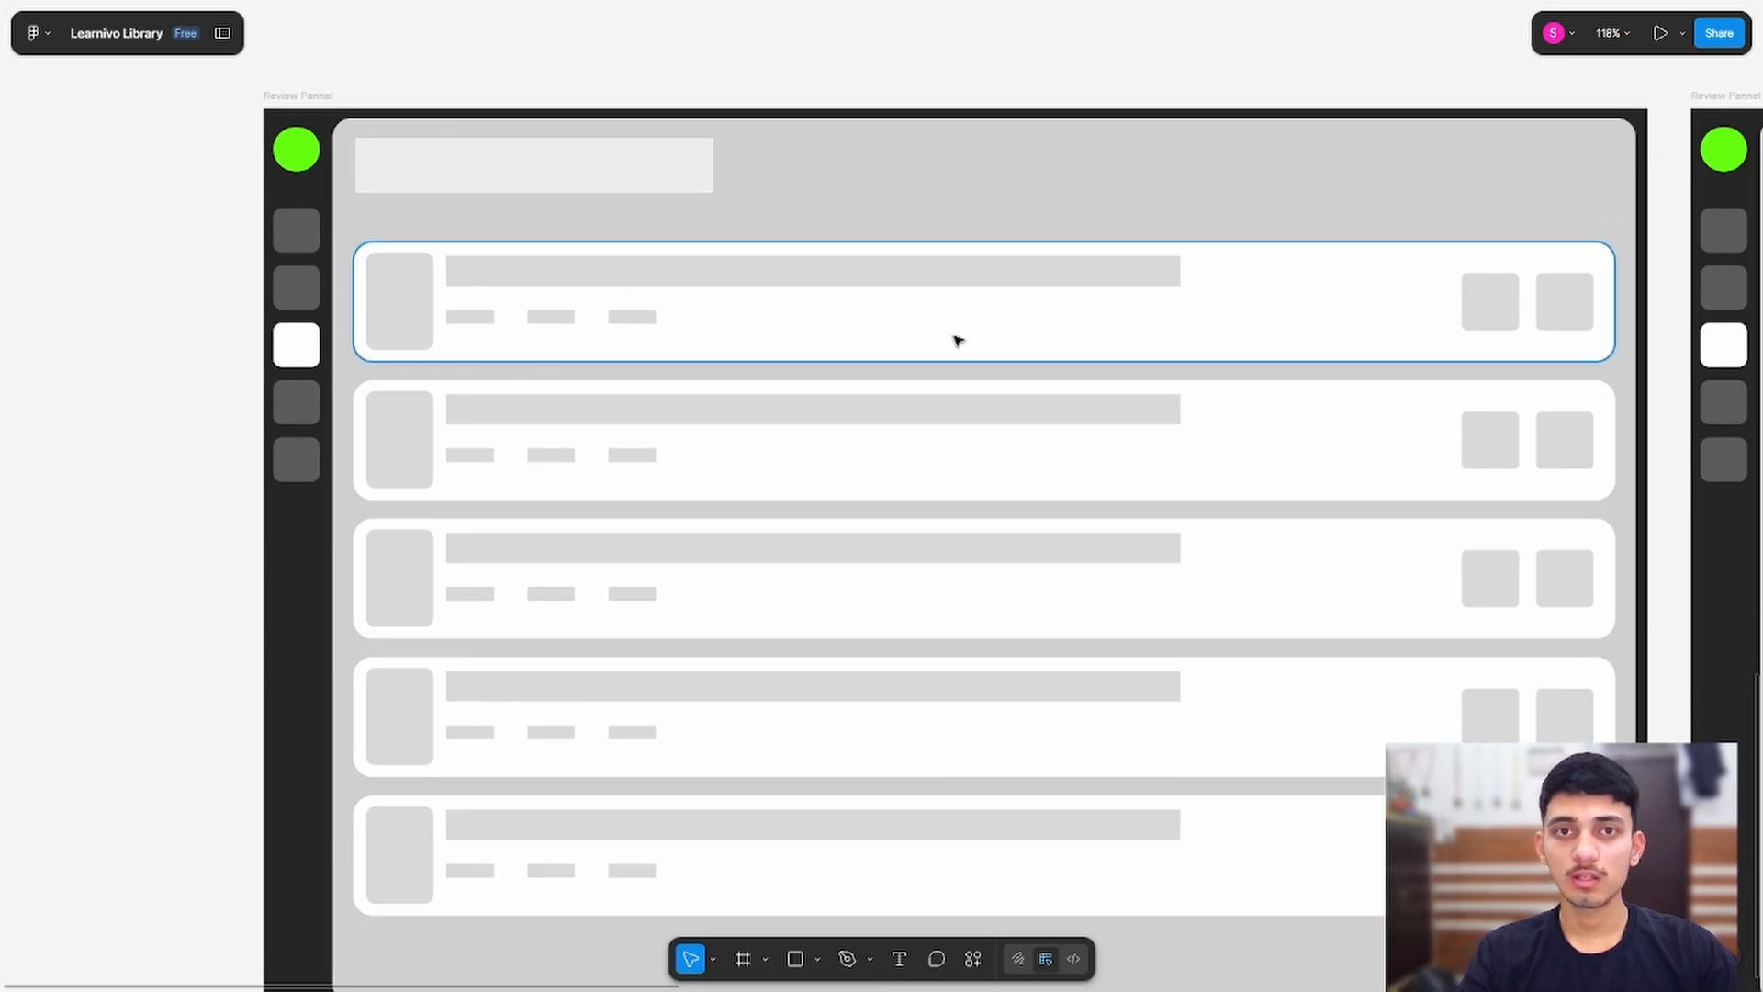
left_click_drag(1106, 149, 492, 154)
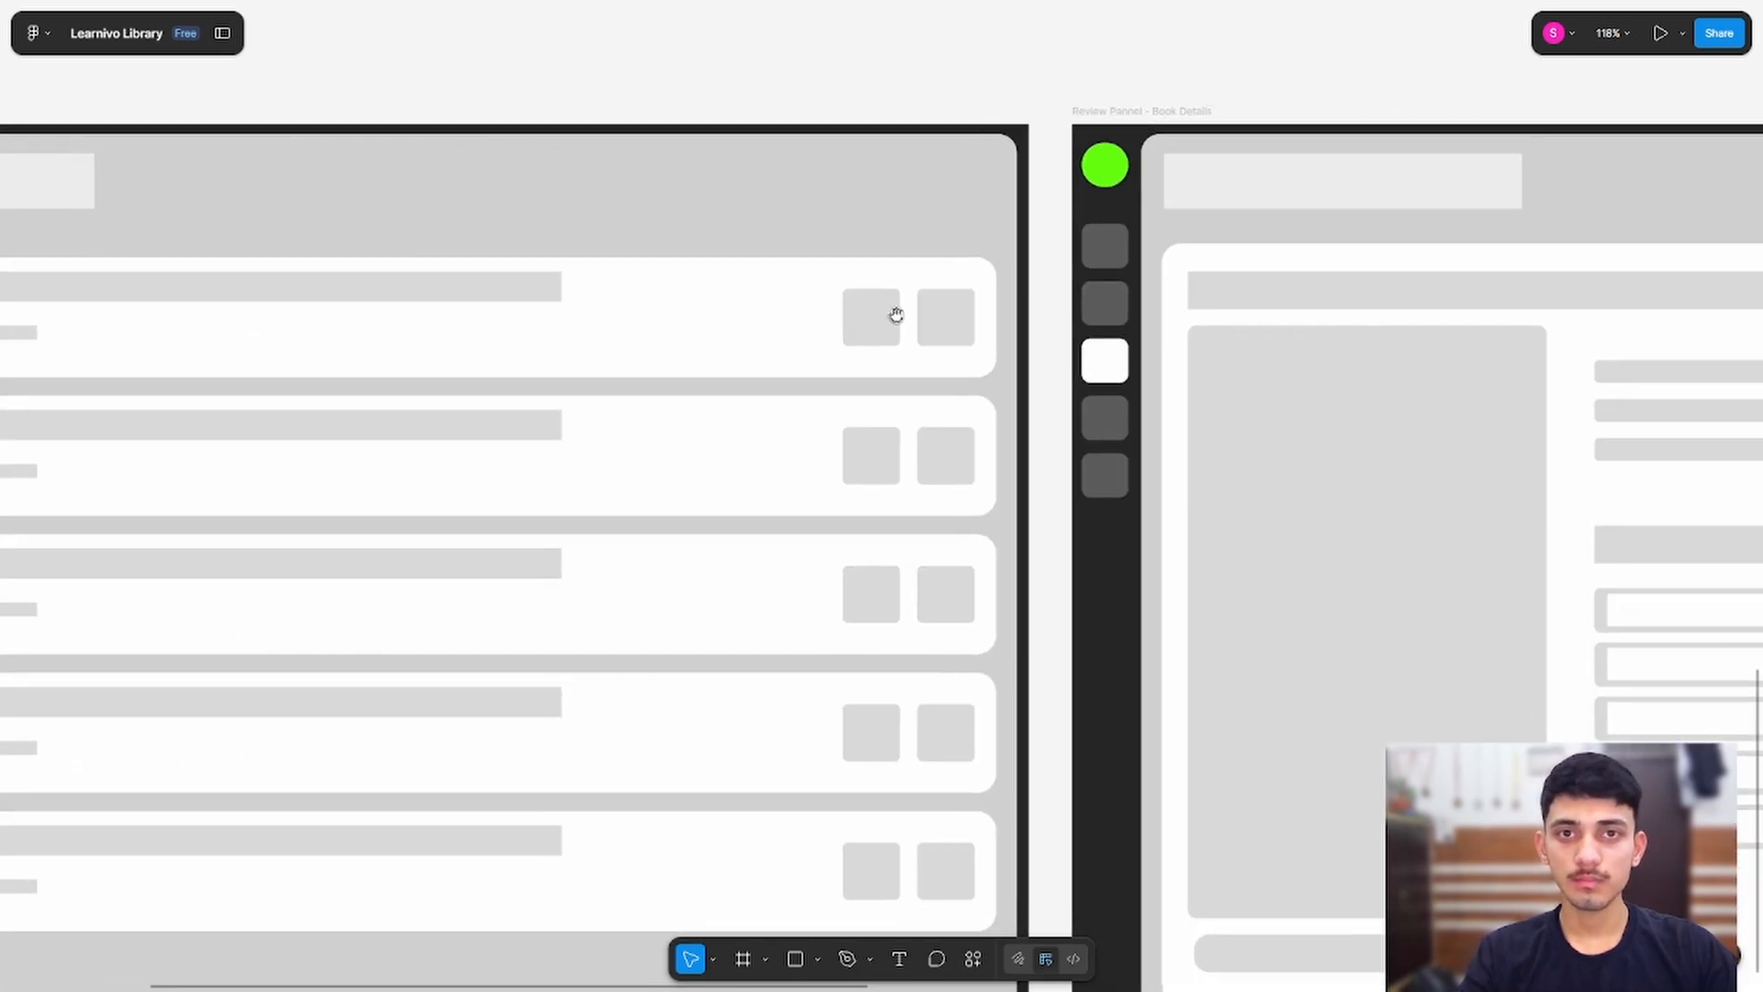
left_click_drag(610, 333, 866, 447)
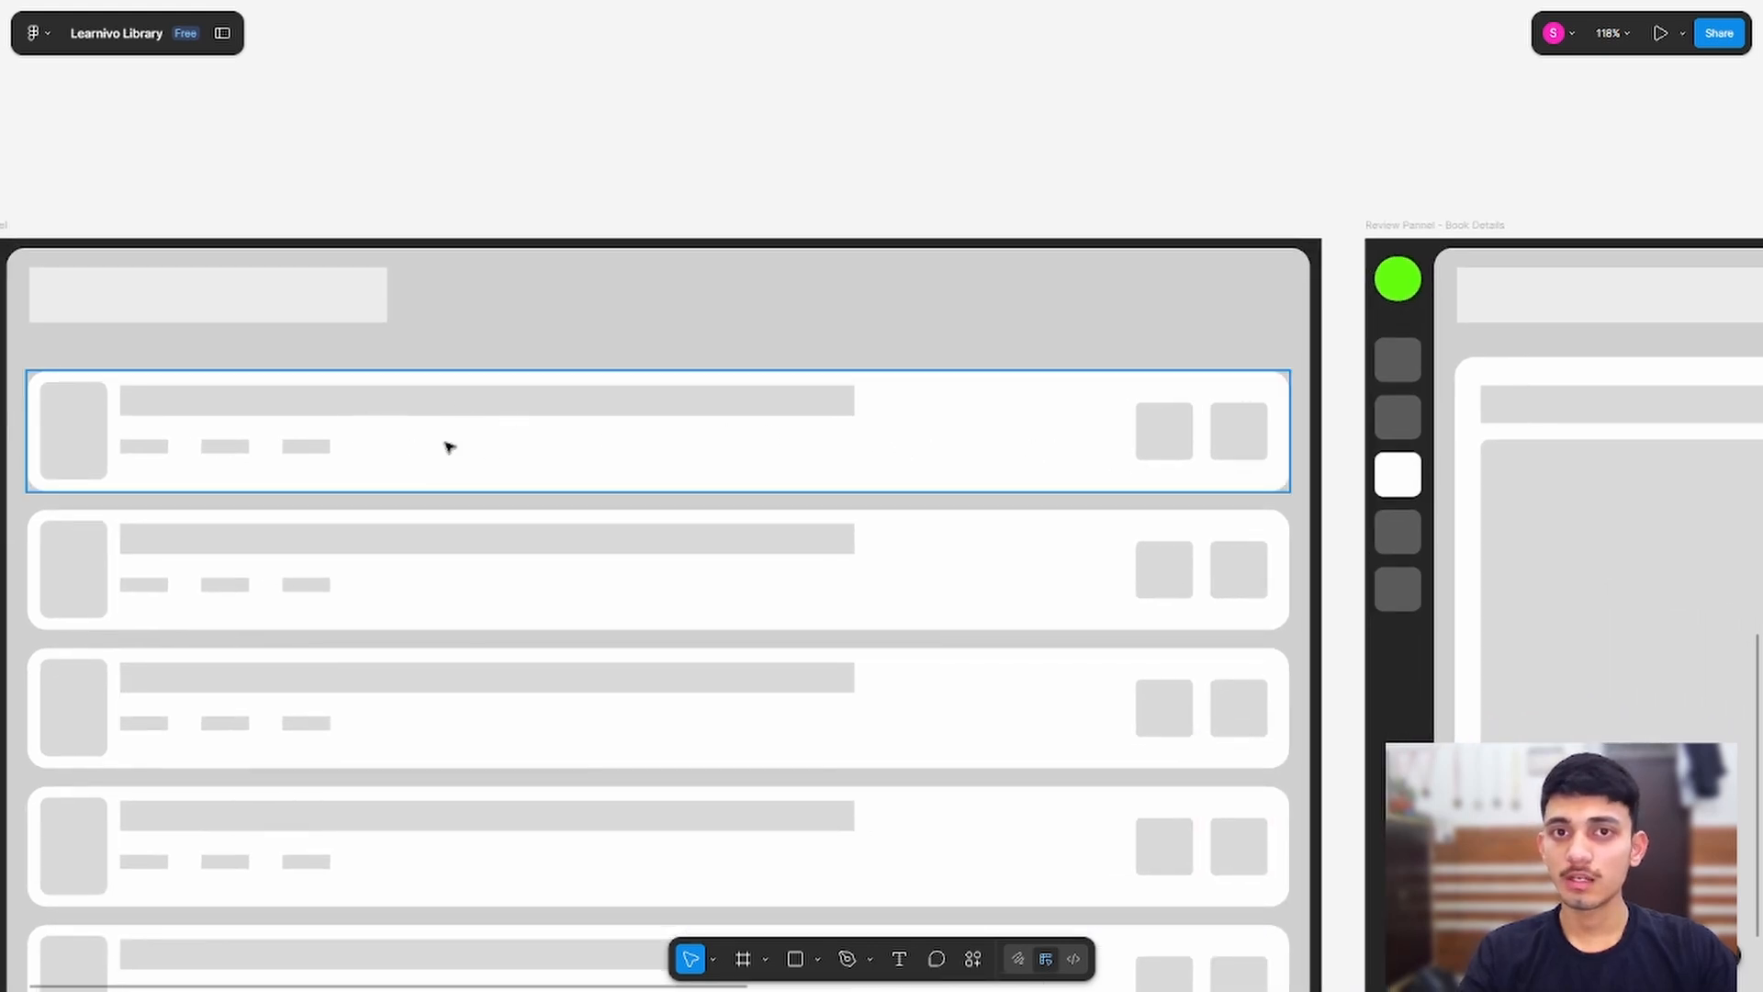
left_click_drag(1062, 130, 496, 114)
left_click_drag(1016, 175, 571, 70)
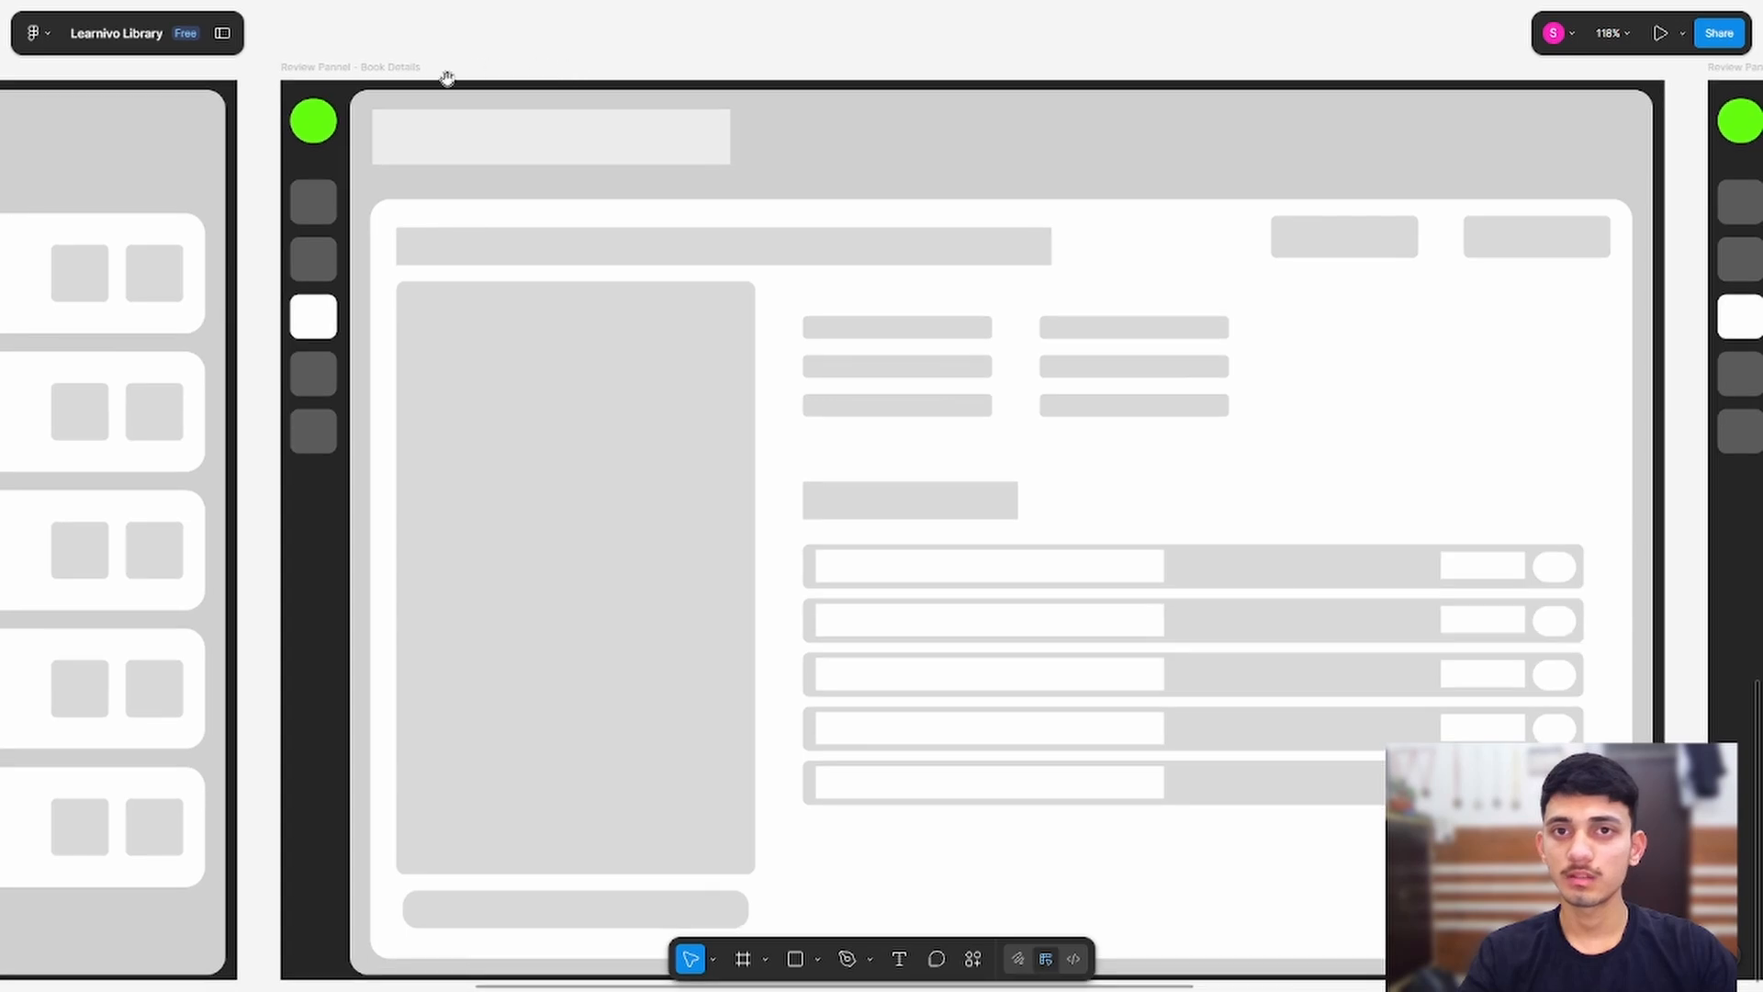
left_click_drag(728, 52, 634, 5)
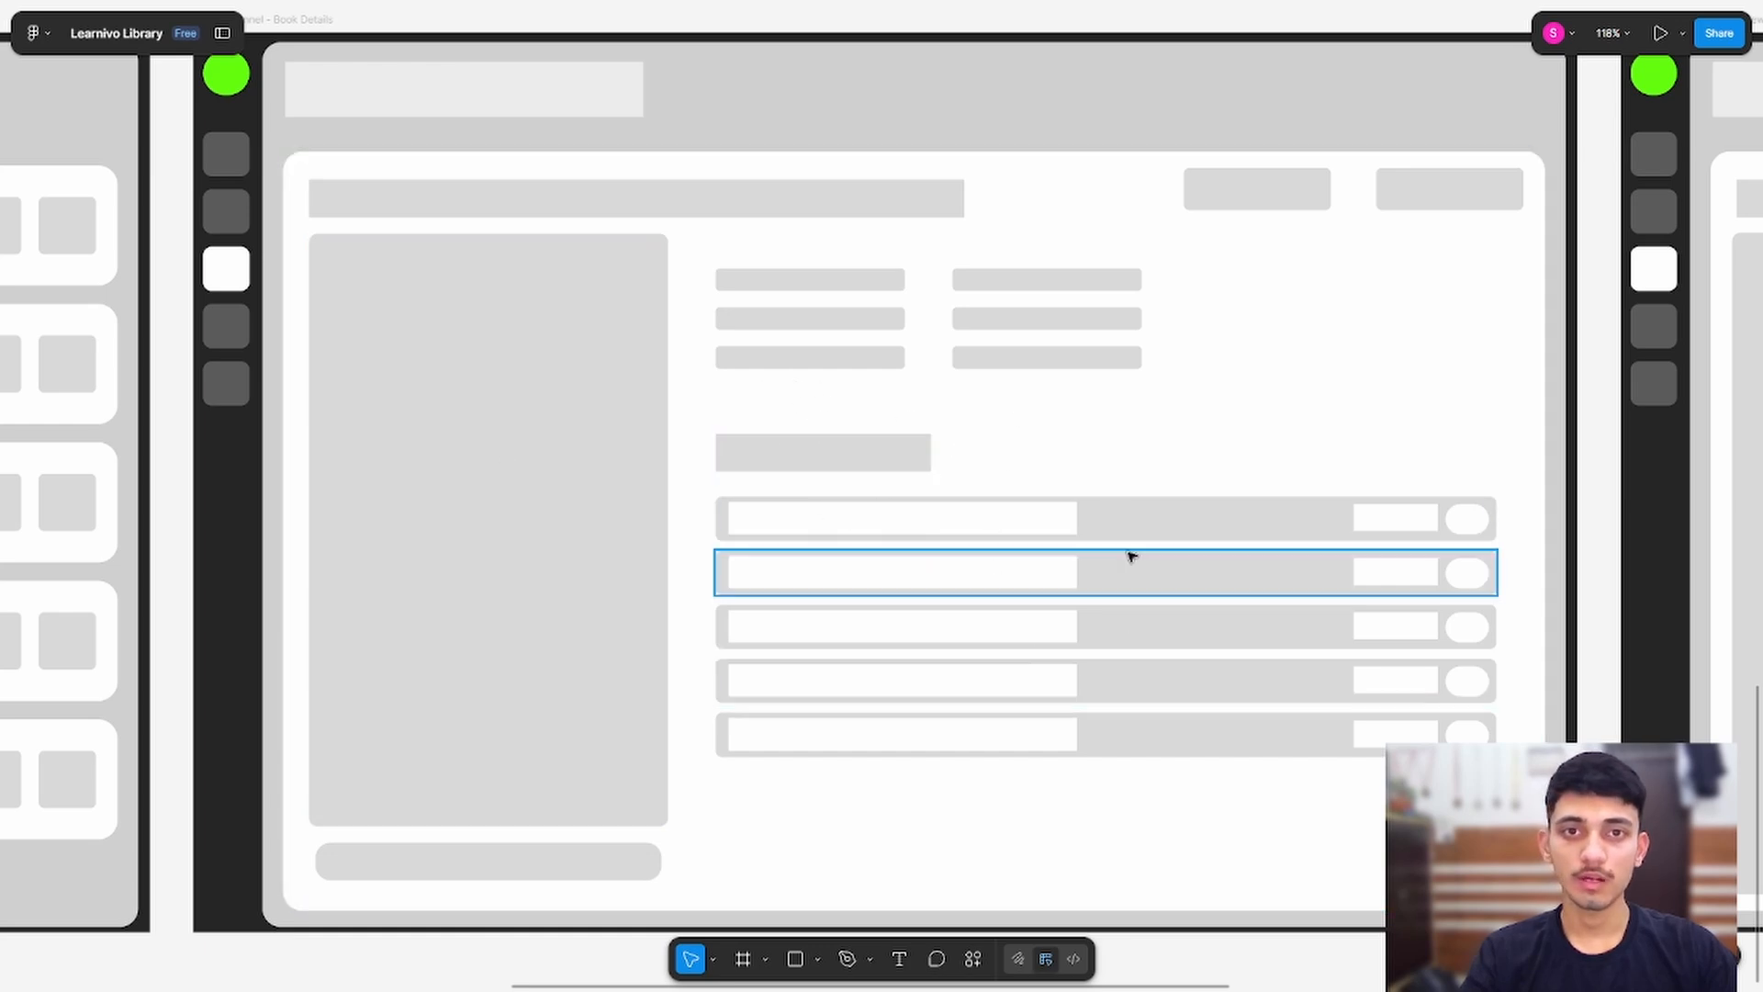
left_click_drag(1178, 425, 932, 390)
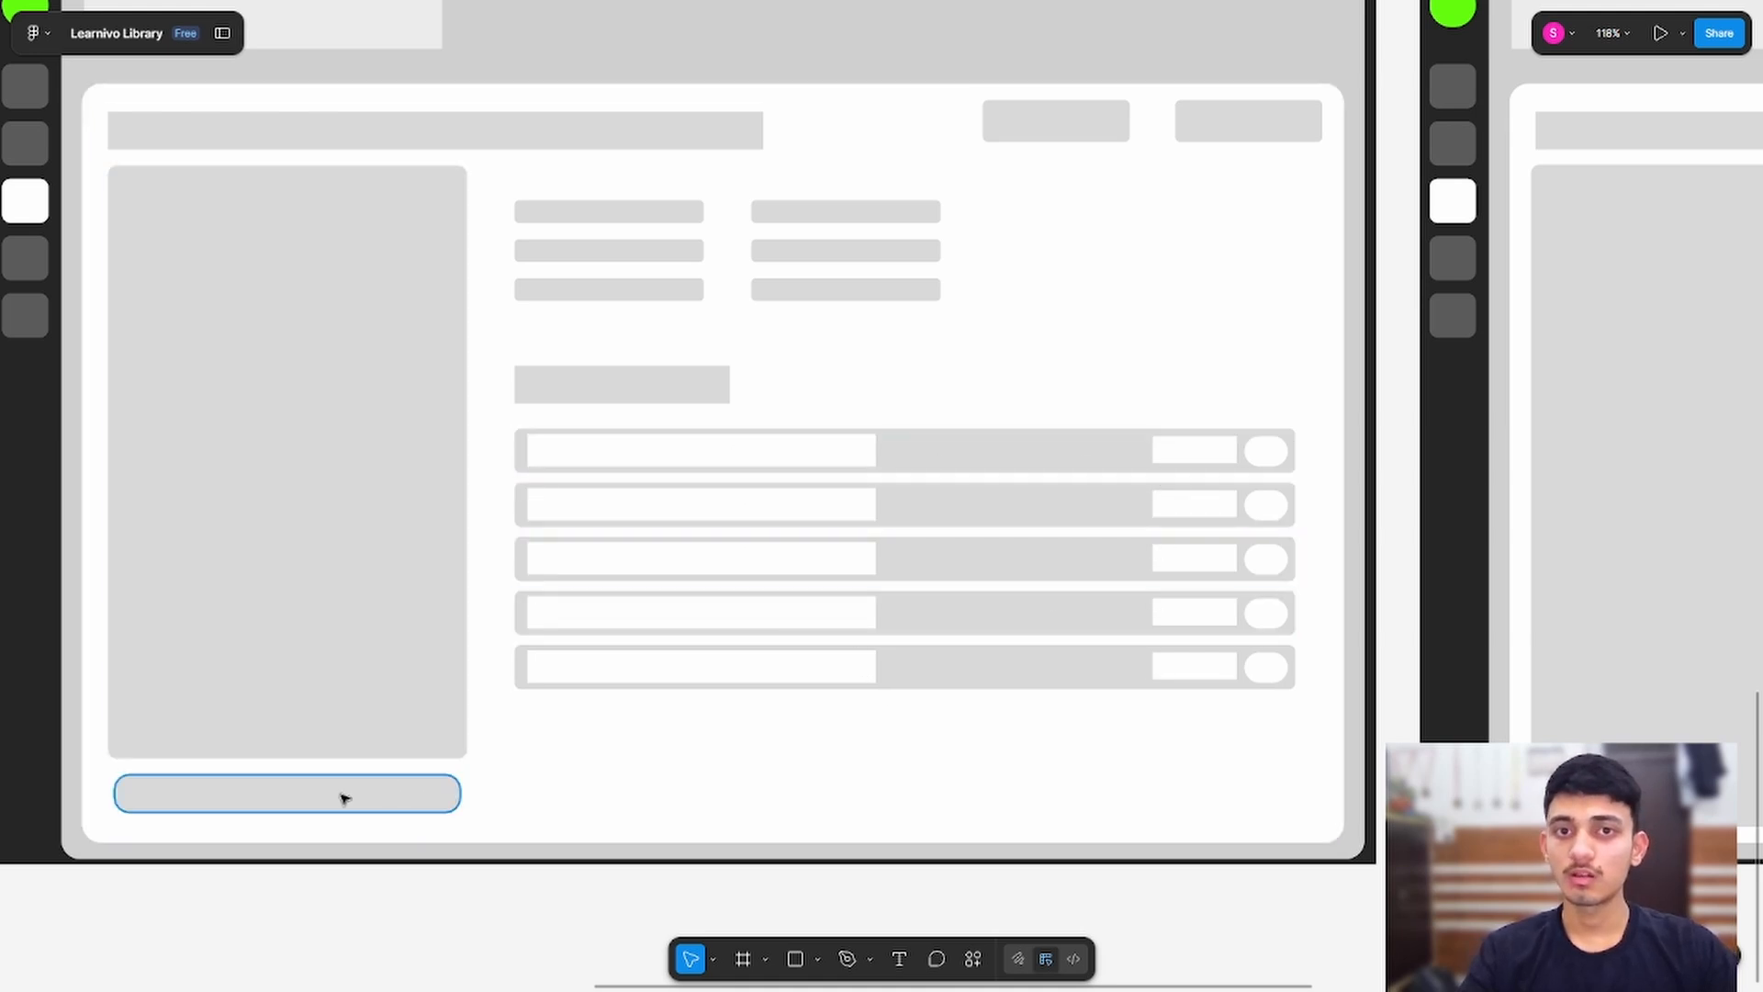
scroll(992, 772, "right", 5)
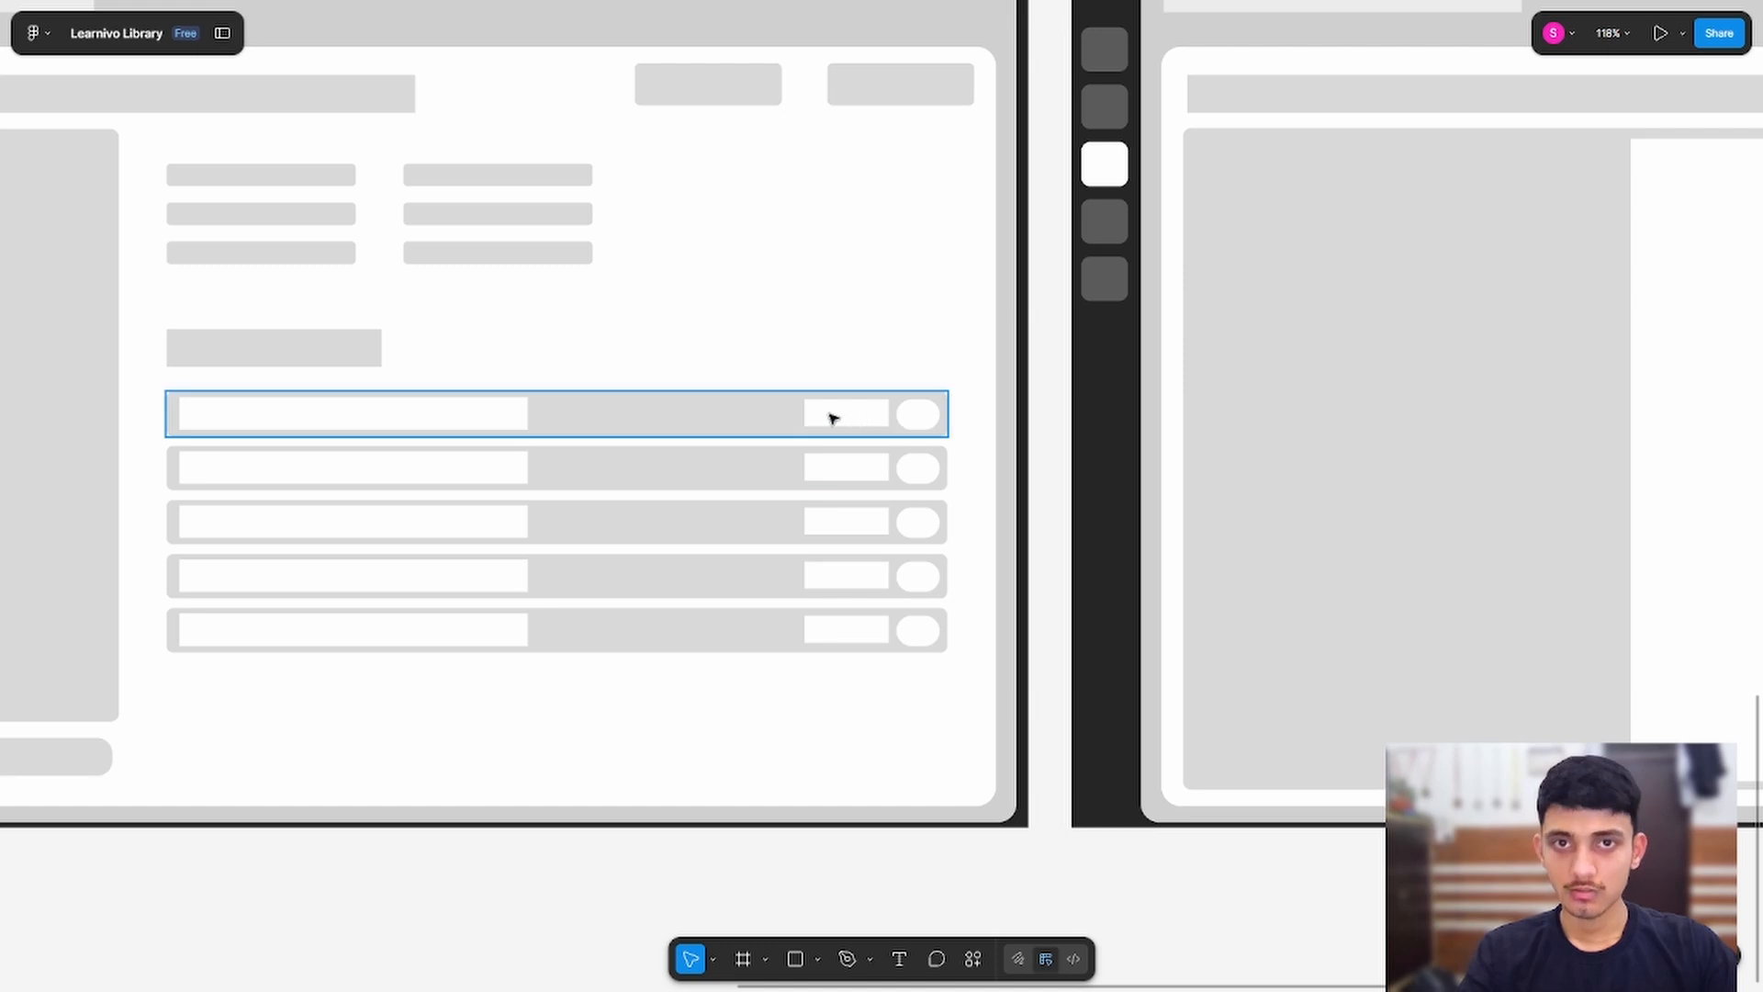
scroll(863, 457, "right", 12)
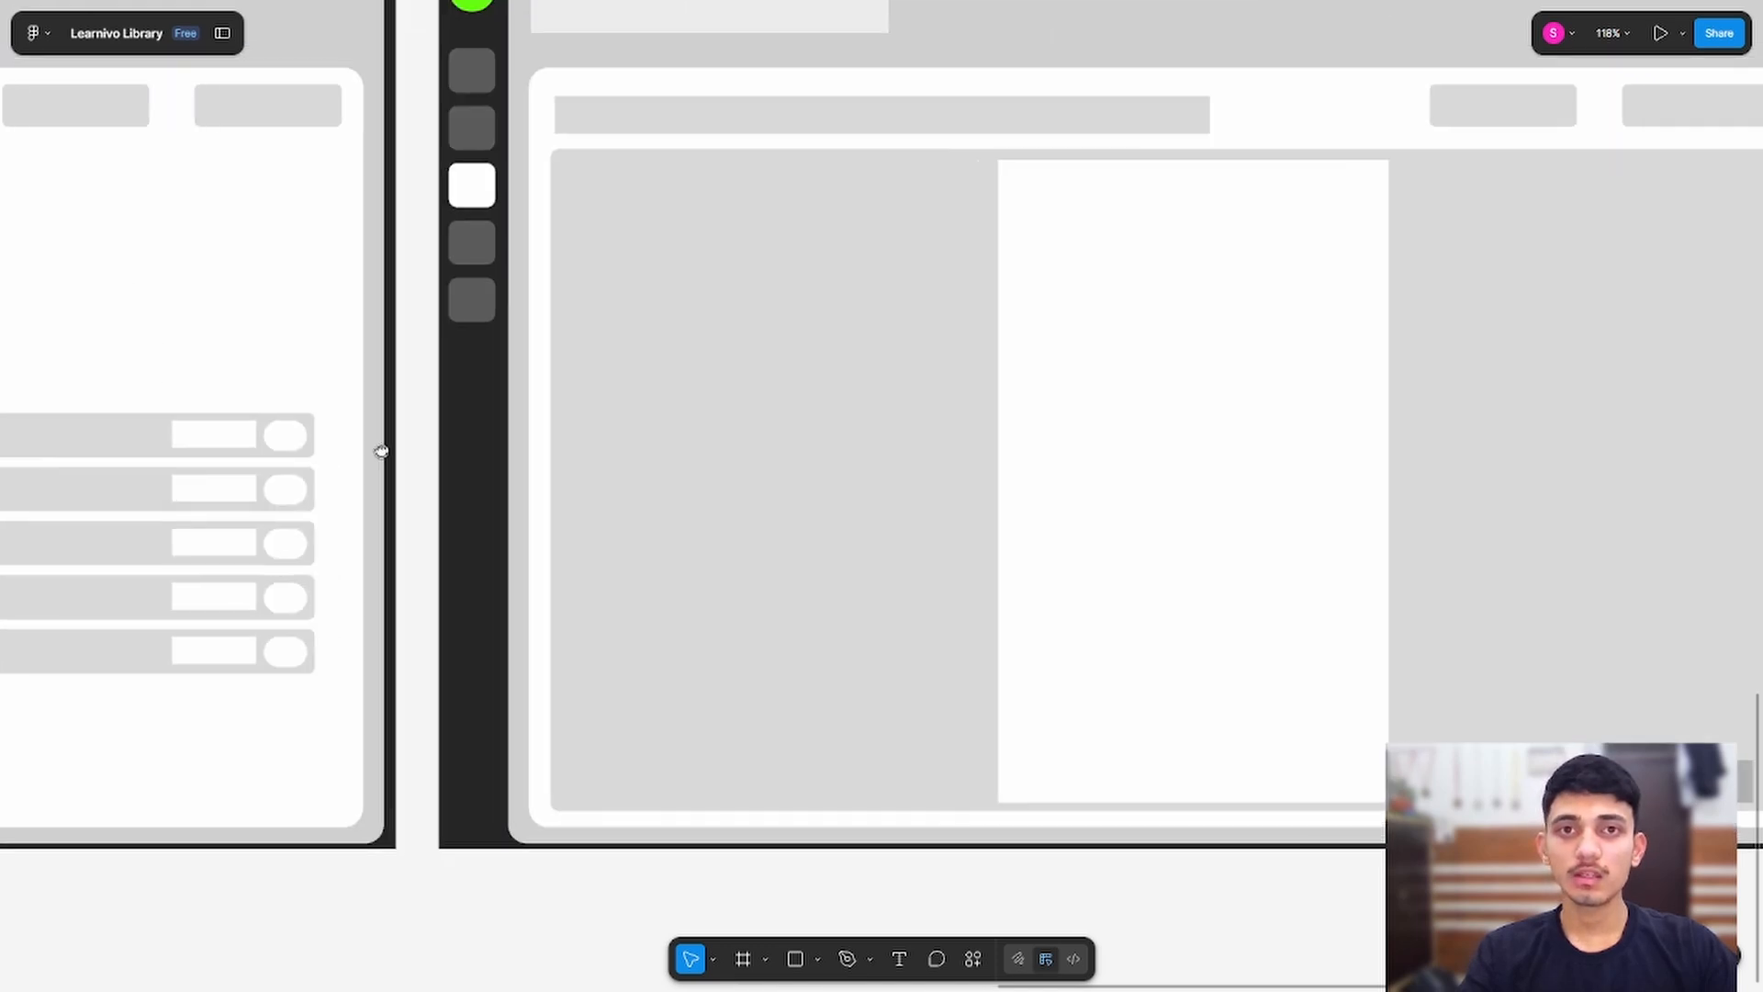
scroll(563, 507, "left", 3)
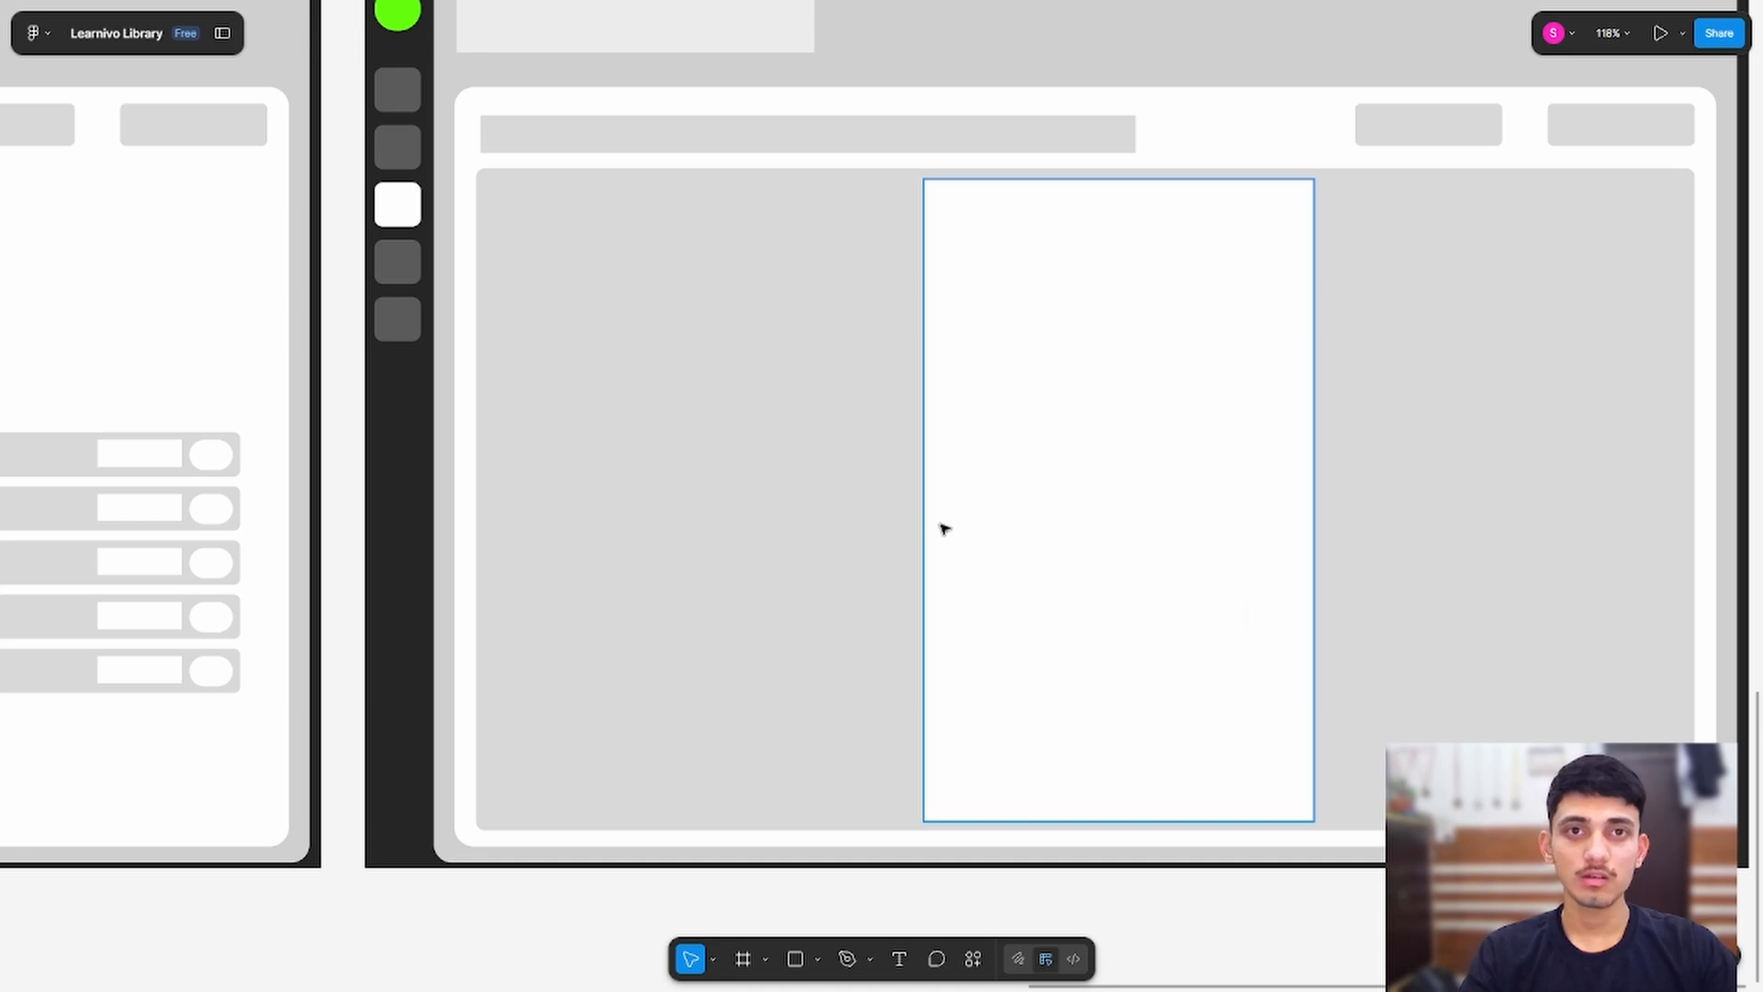
left_click_drag(797, 420, 575, 563)
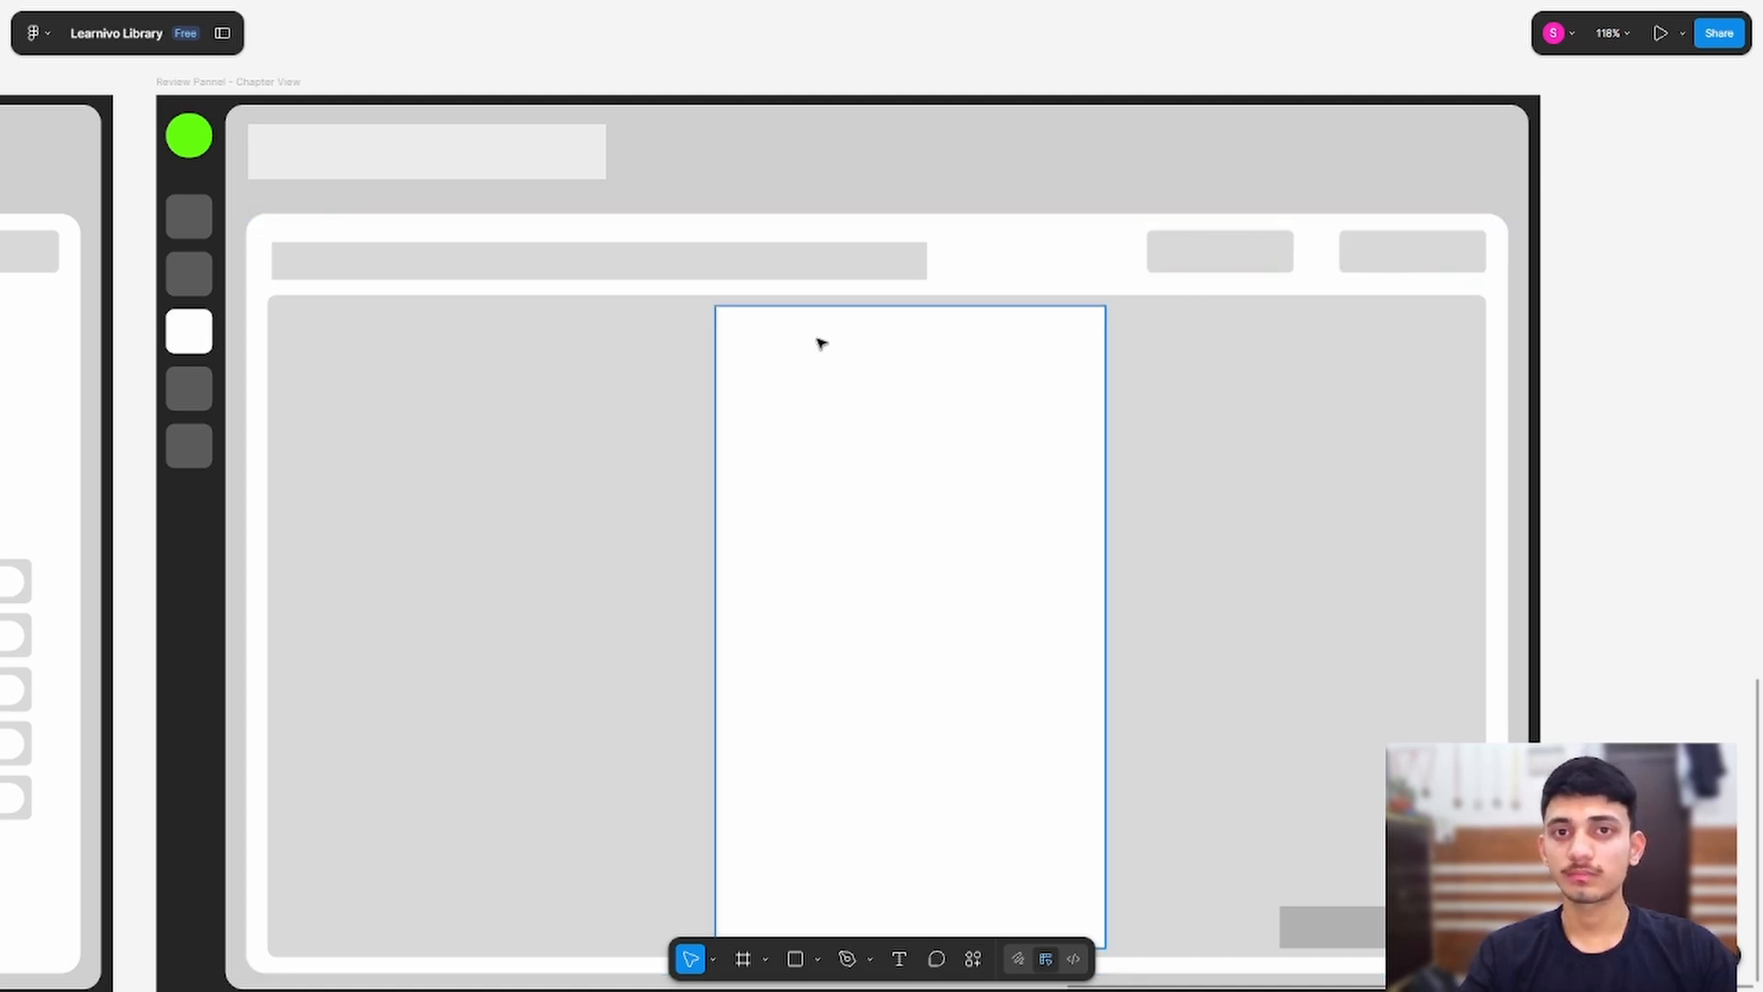
scroll(689, 459, "down", 2)
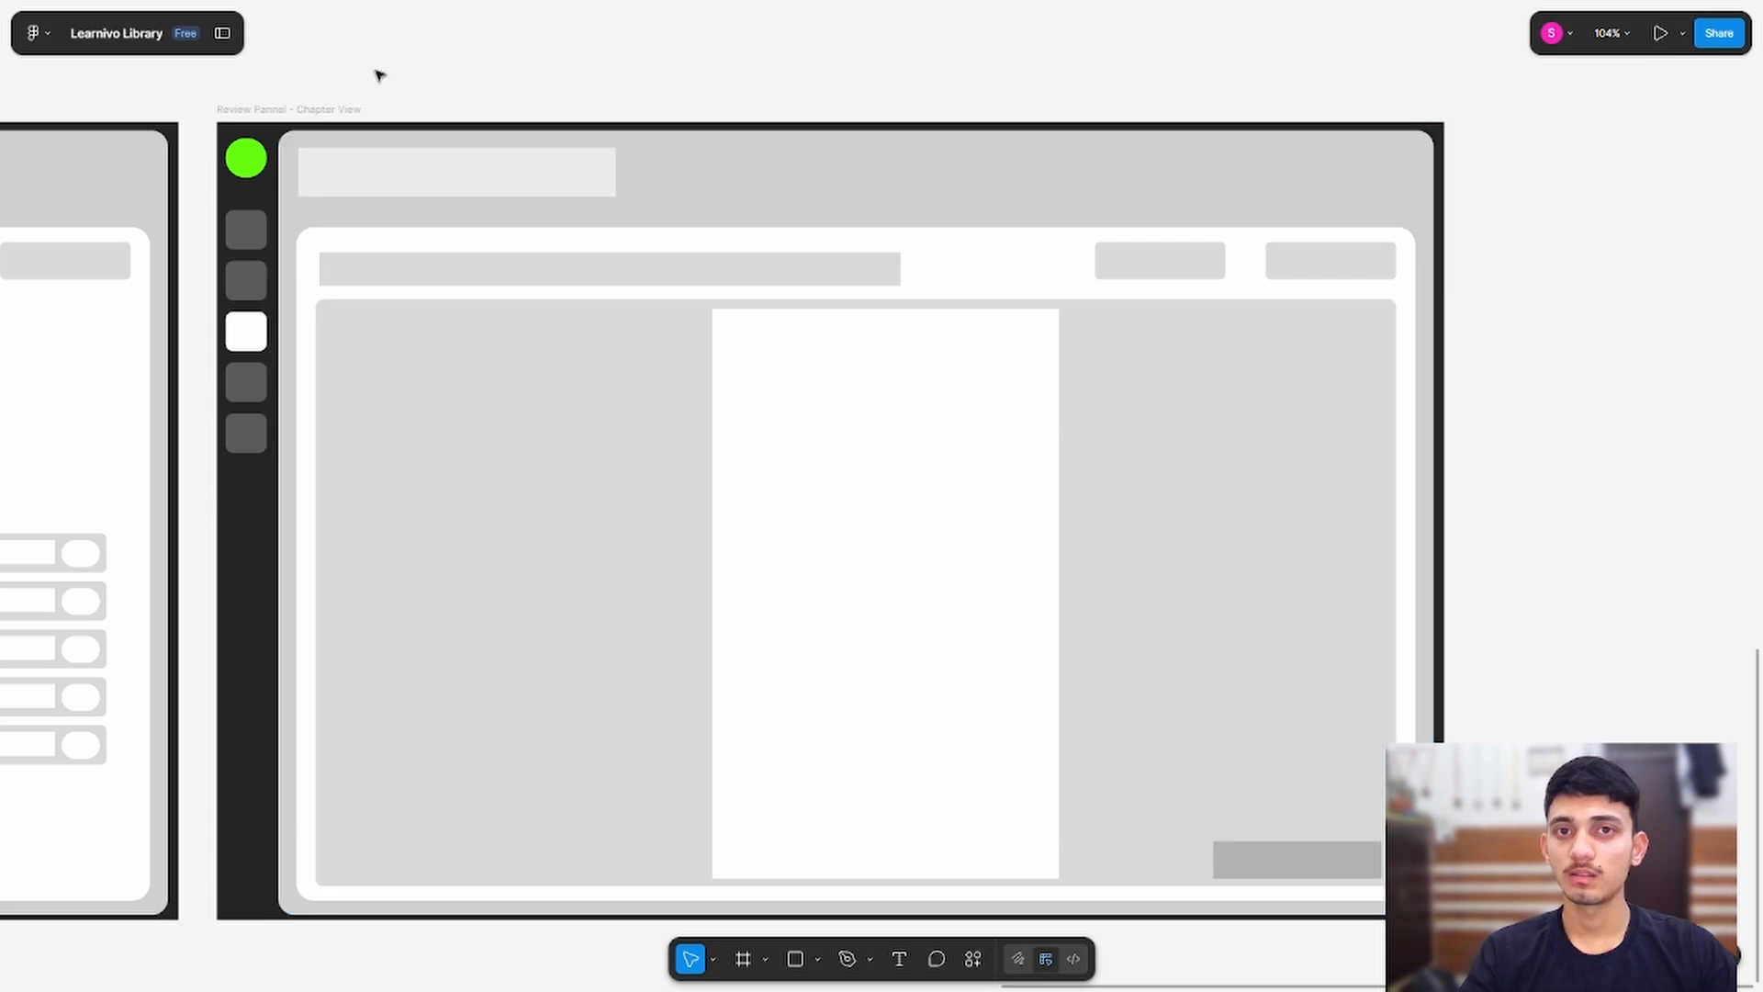
key("Return")
left_click_drag(496, 88, 1192, 45)
scroll(551, 281, "down", 2)
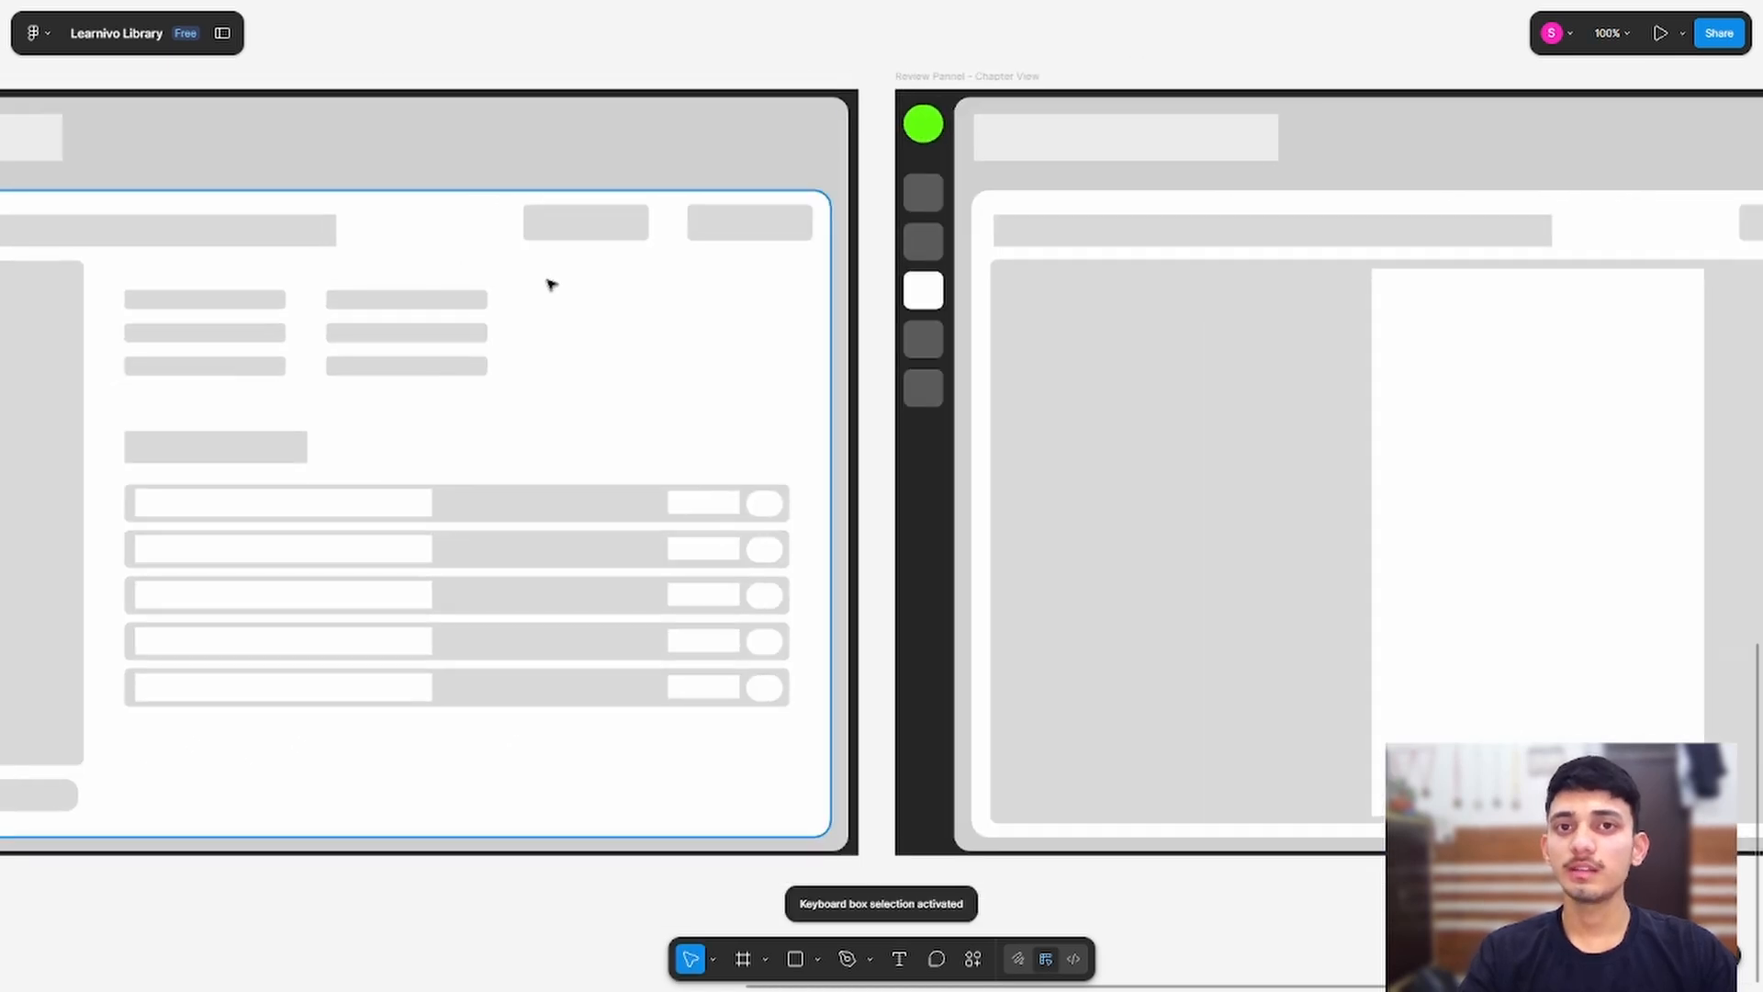
scroll(538, 758, "down", 1)
scroll(483, 830, "down", 3)
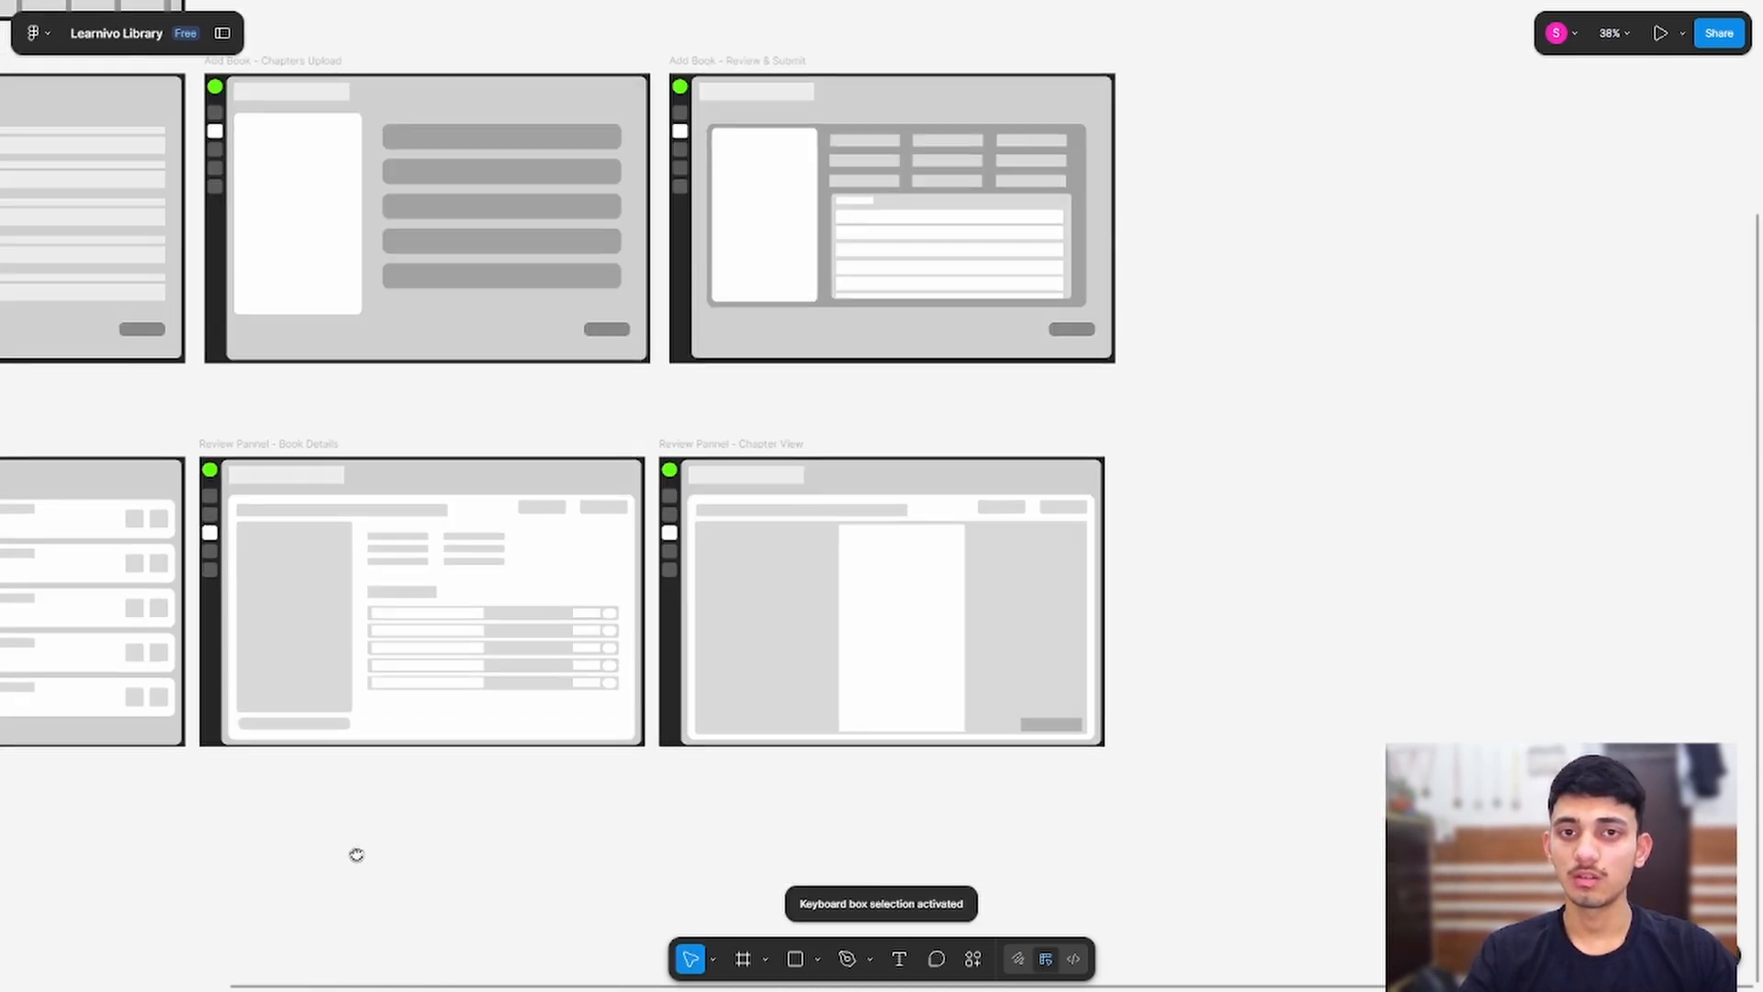
left_click_drag(354, 854, 1109, 781)
scroll(536, 465, "up", 5)
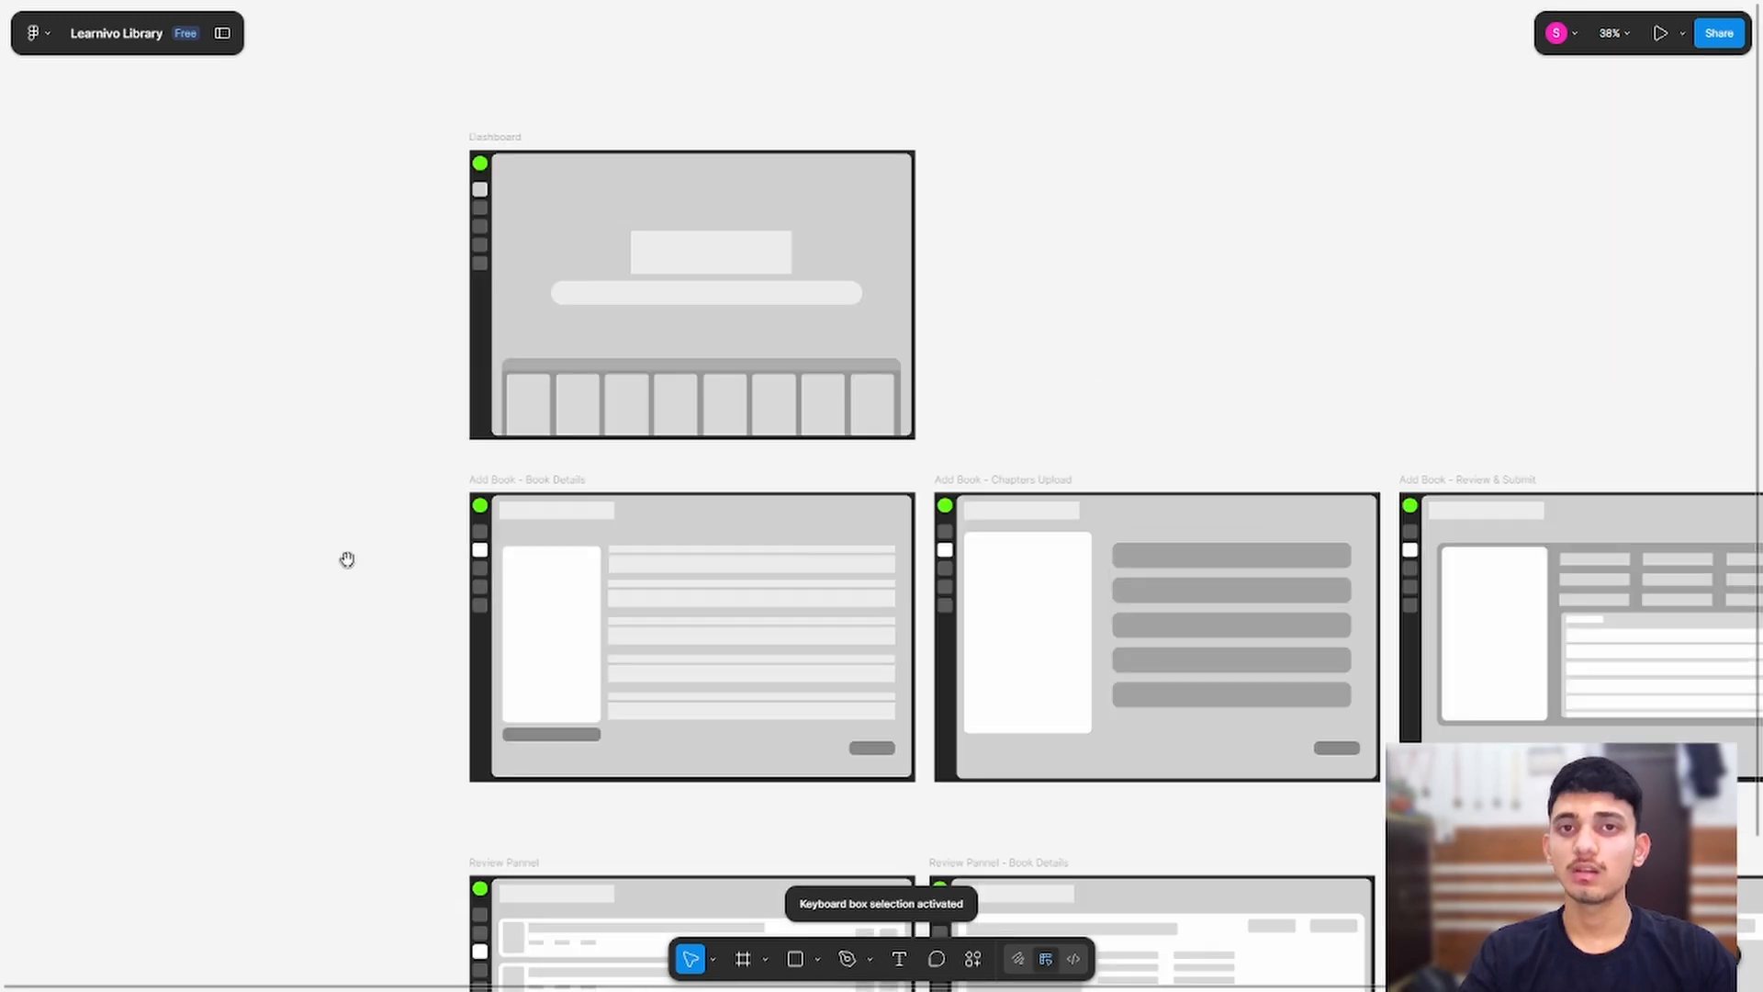
left_click_drag(506, 649, 367, 359)
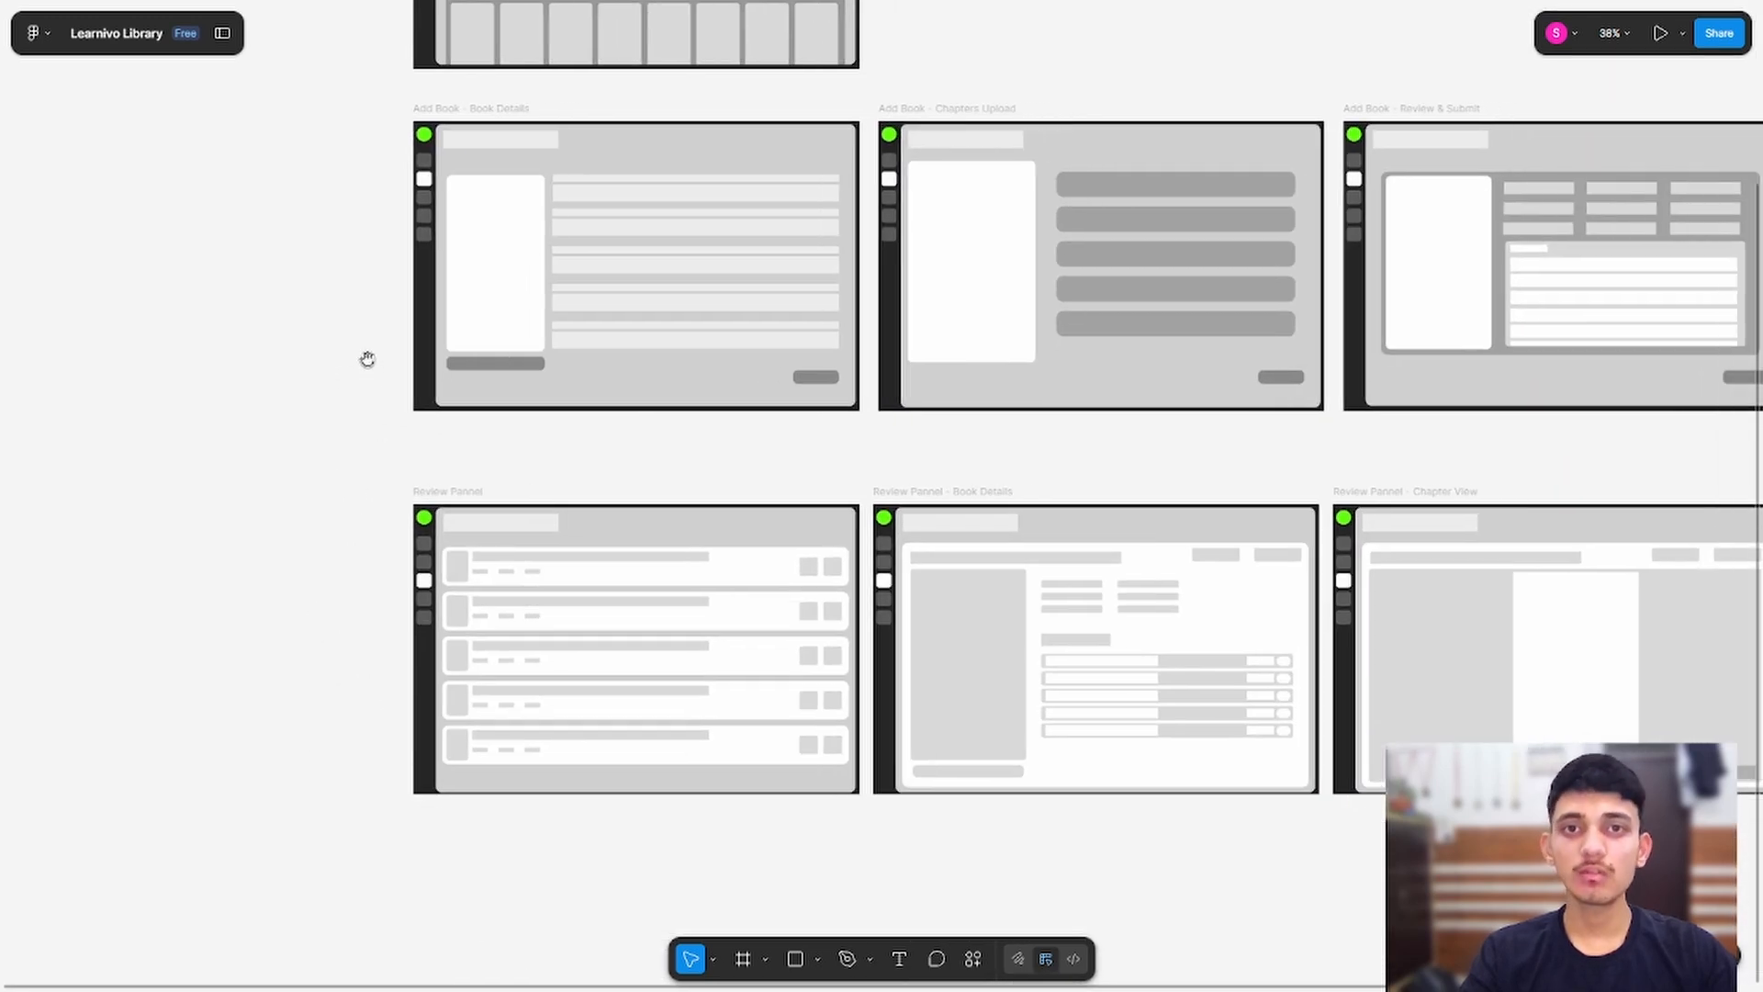
scroll(493, 428, "down", 4)
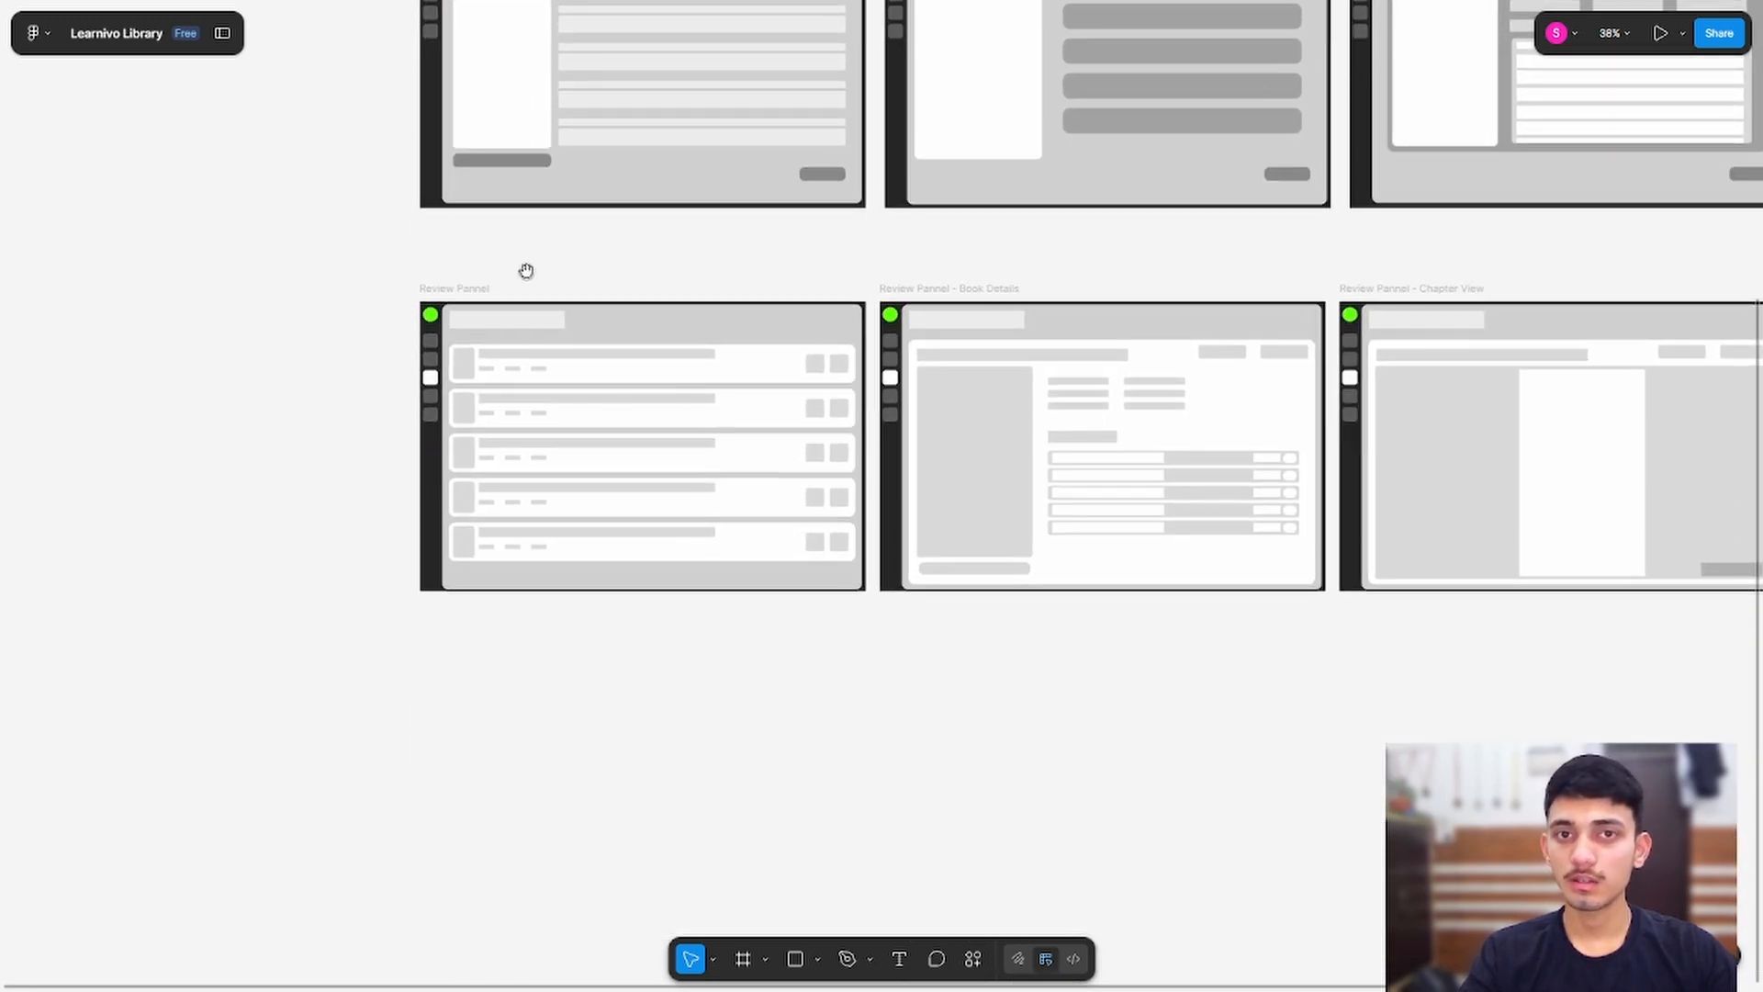
left_click_drag(1155, 698, 987, 846)
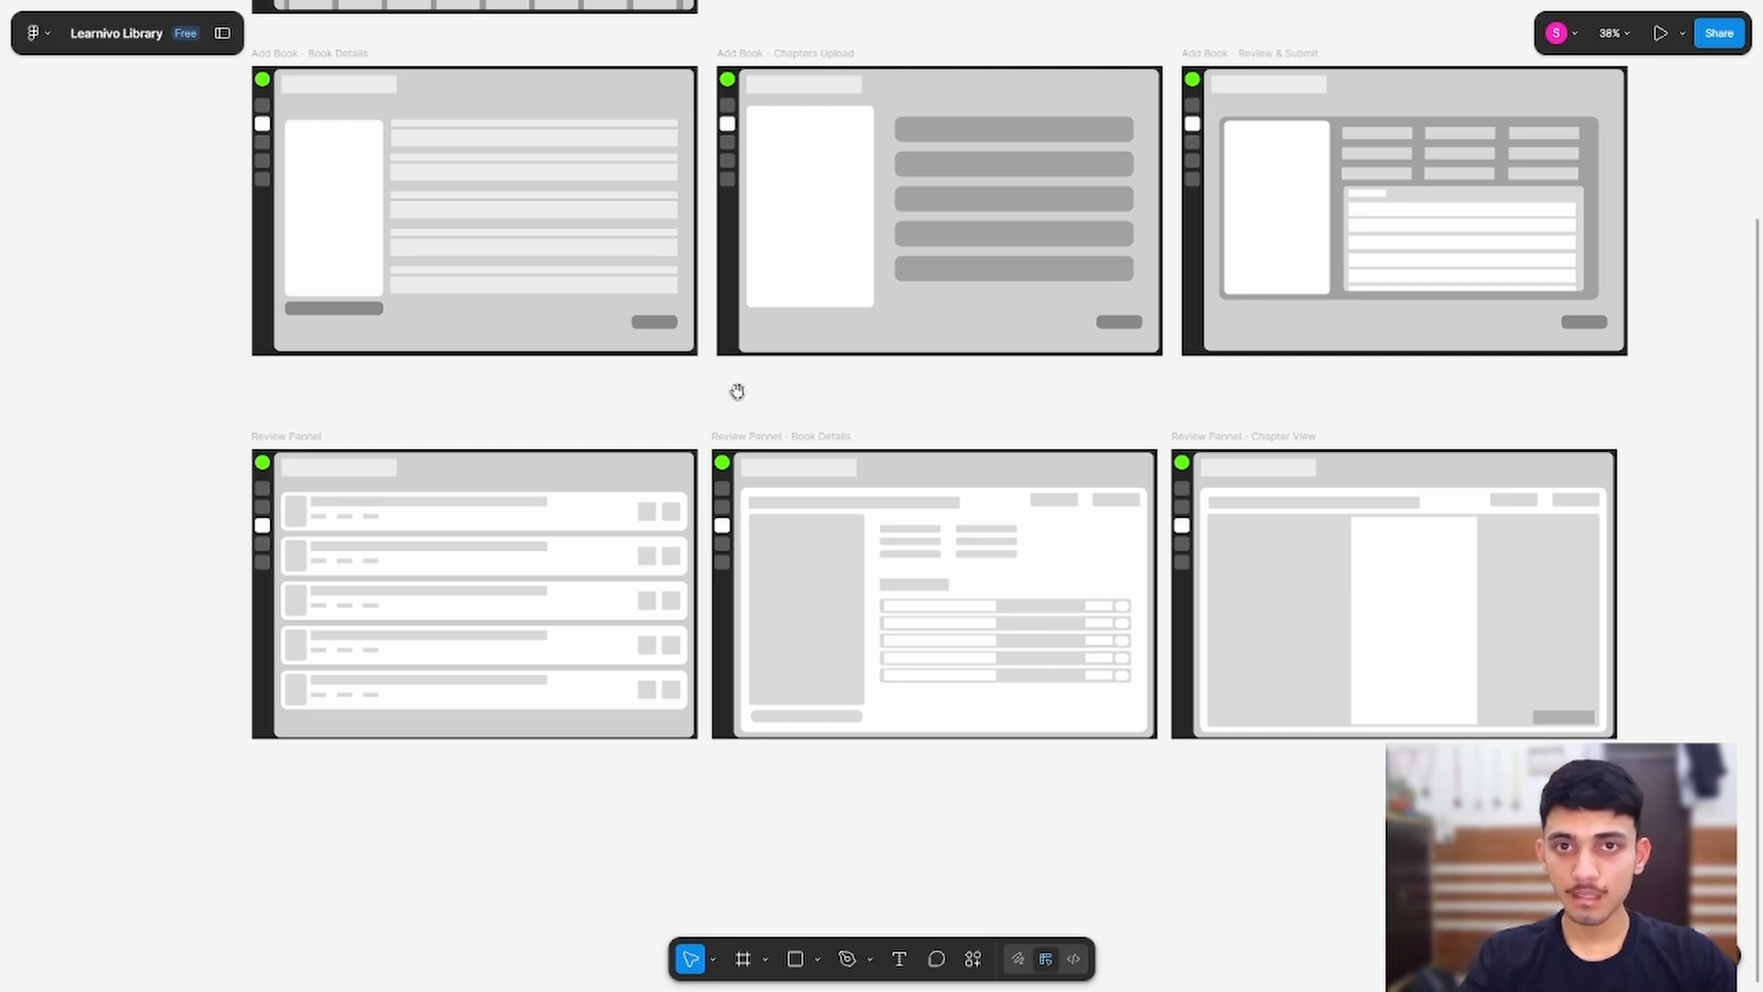
left_click_drag(437, 263, 889, 617)
left_click_drag(1261, 507, 1150, 320)
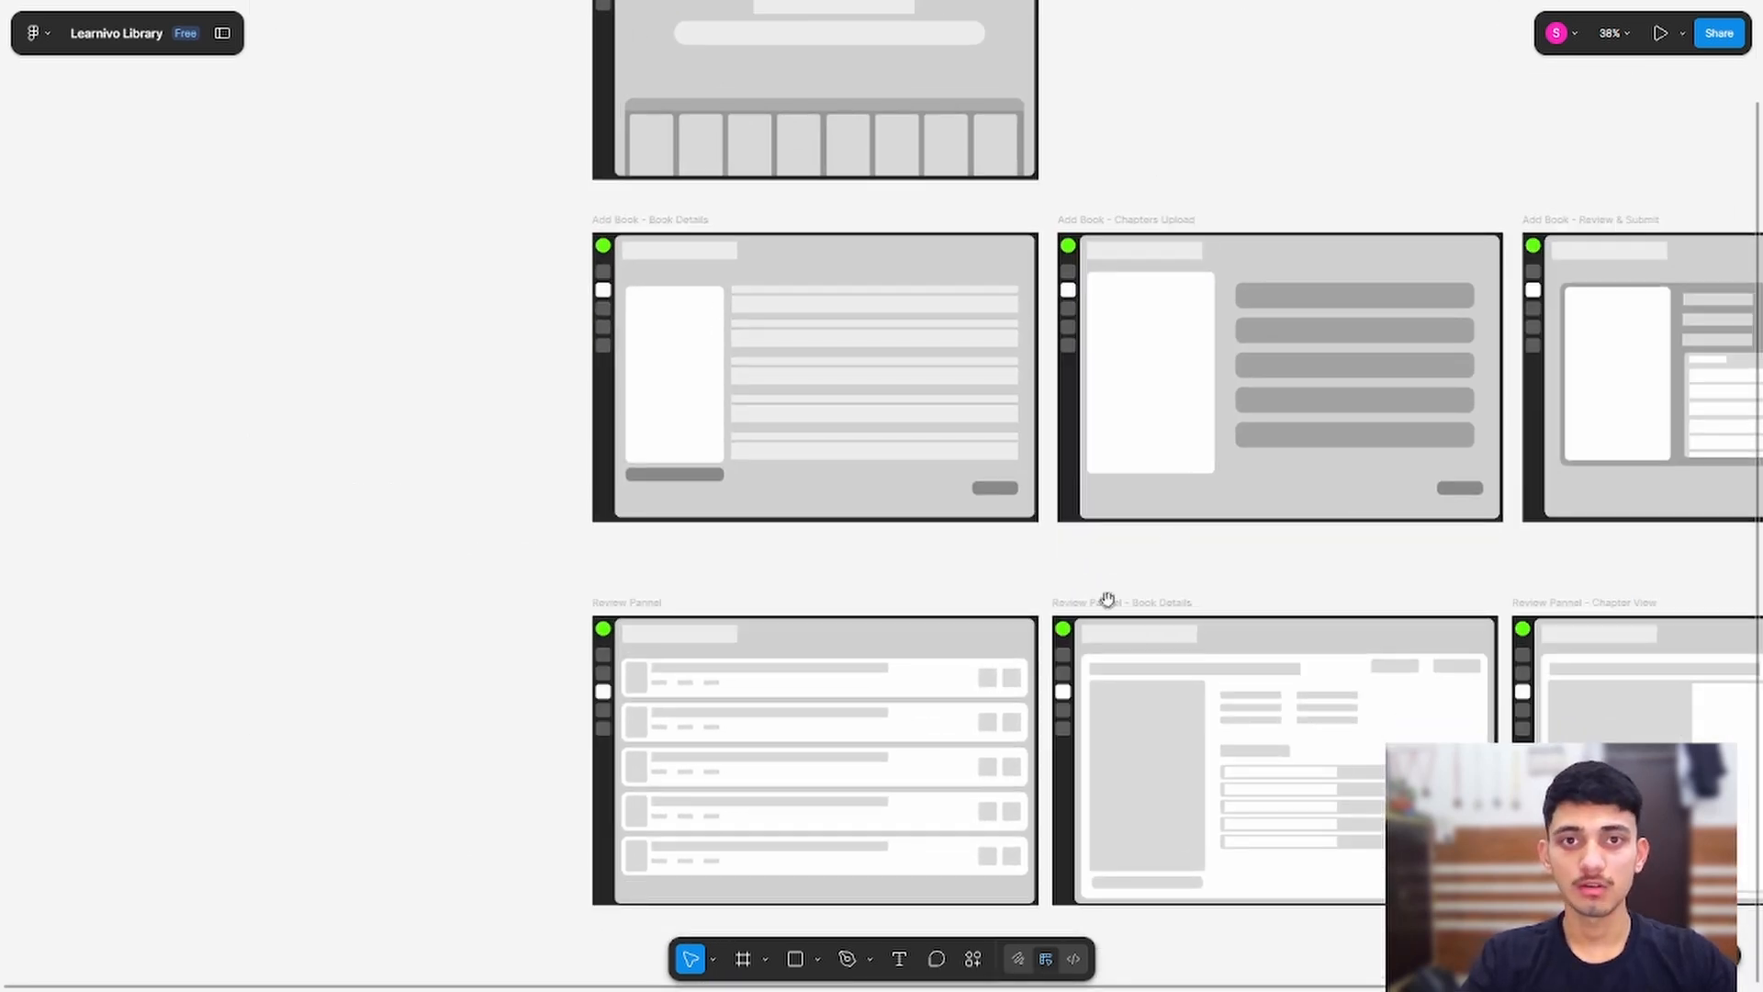
left_click_drag(1107, 599, 786, 502)
left_click_drag(428, 793, 634, 822)
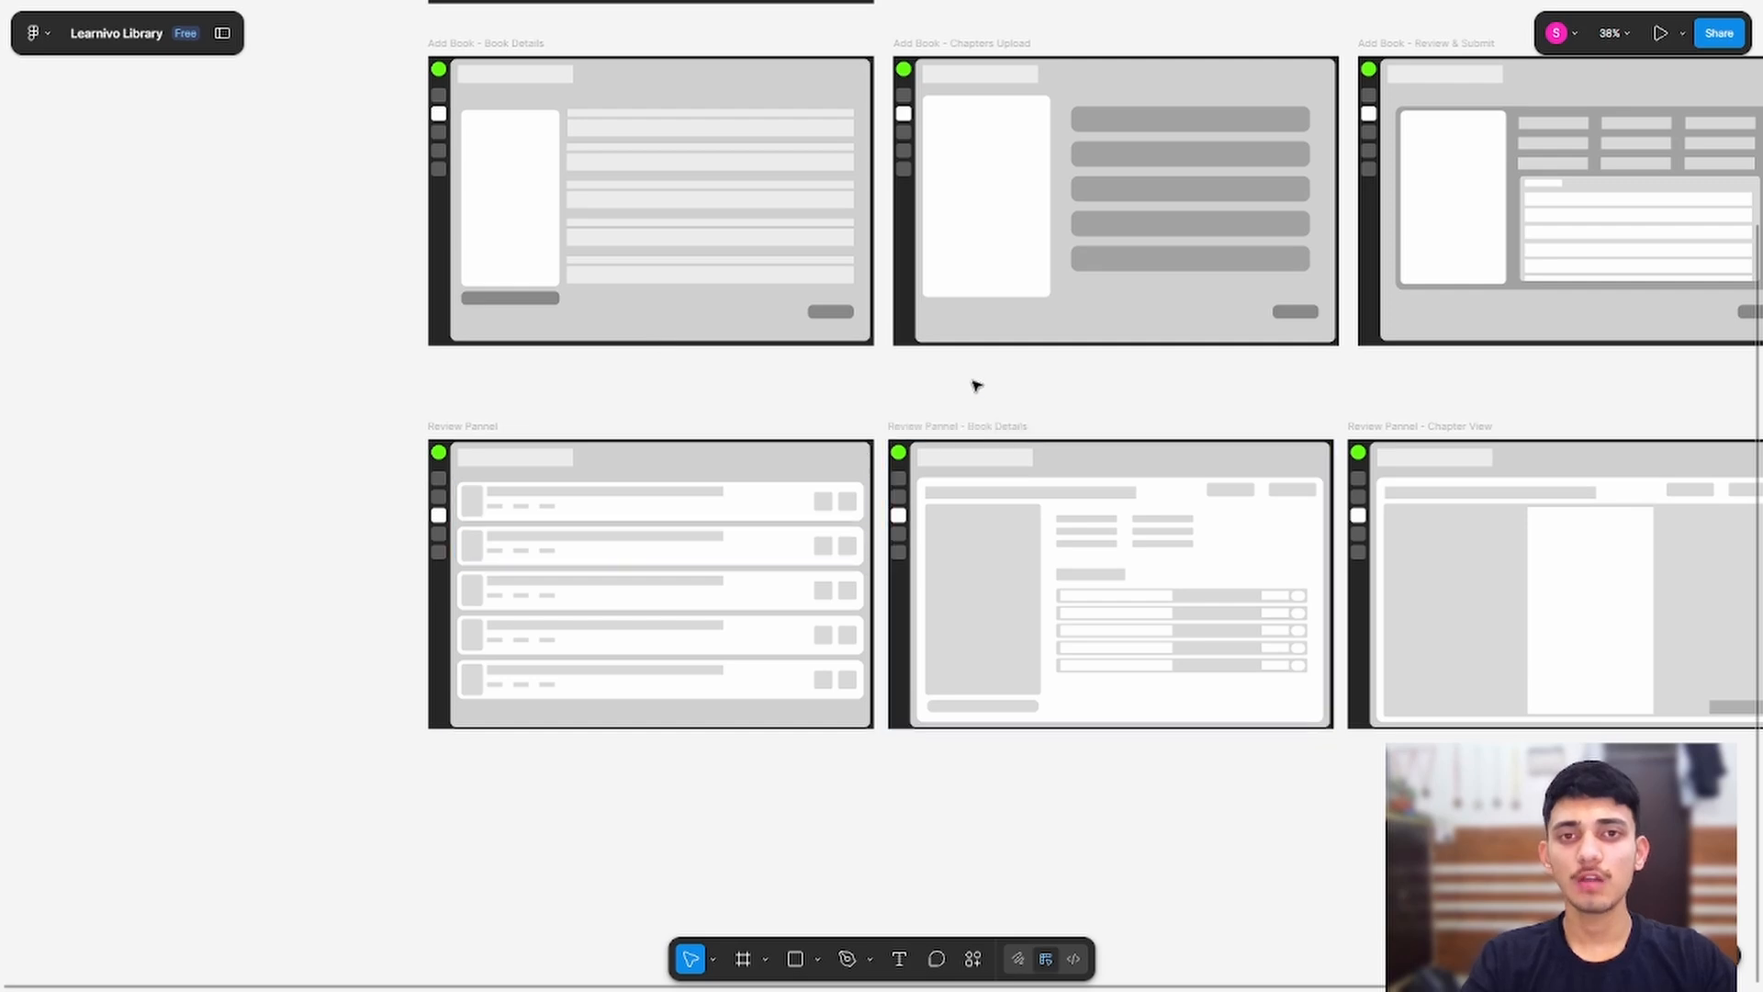
scroll(1210, 392, "up", 3)
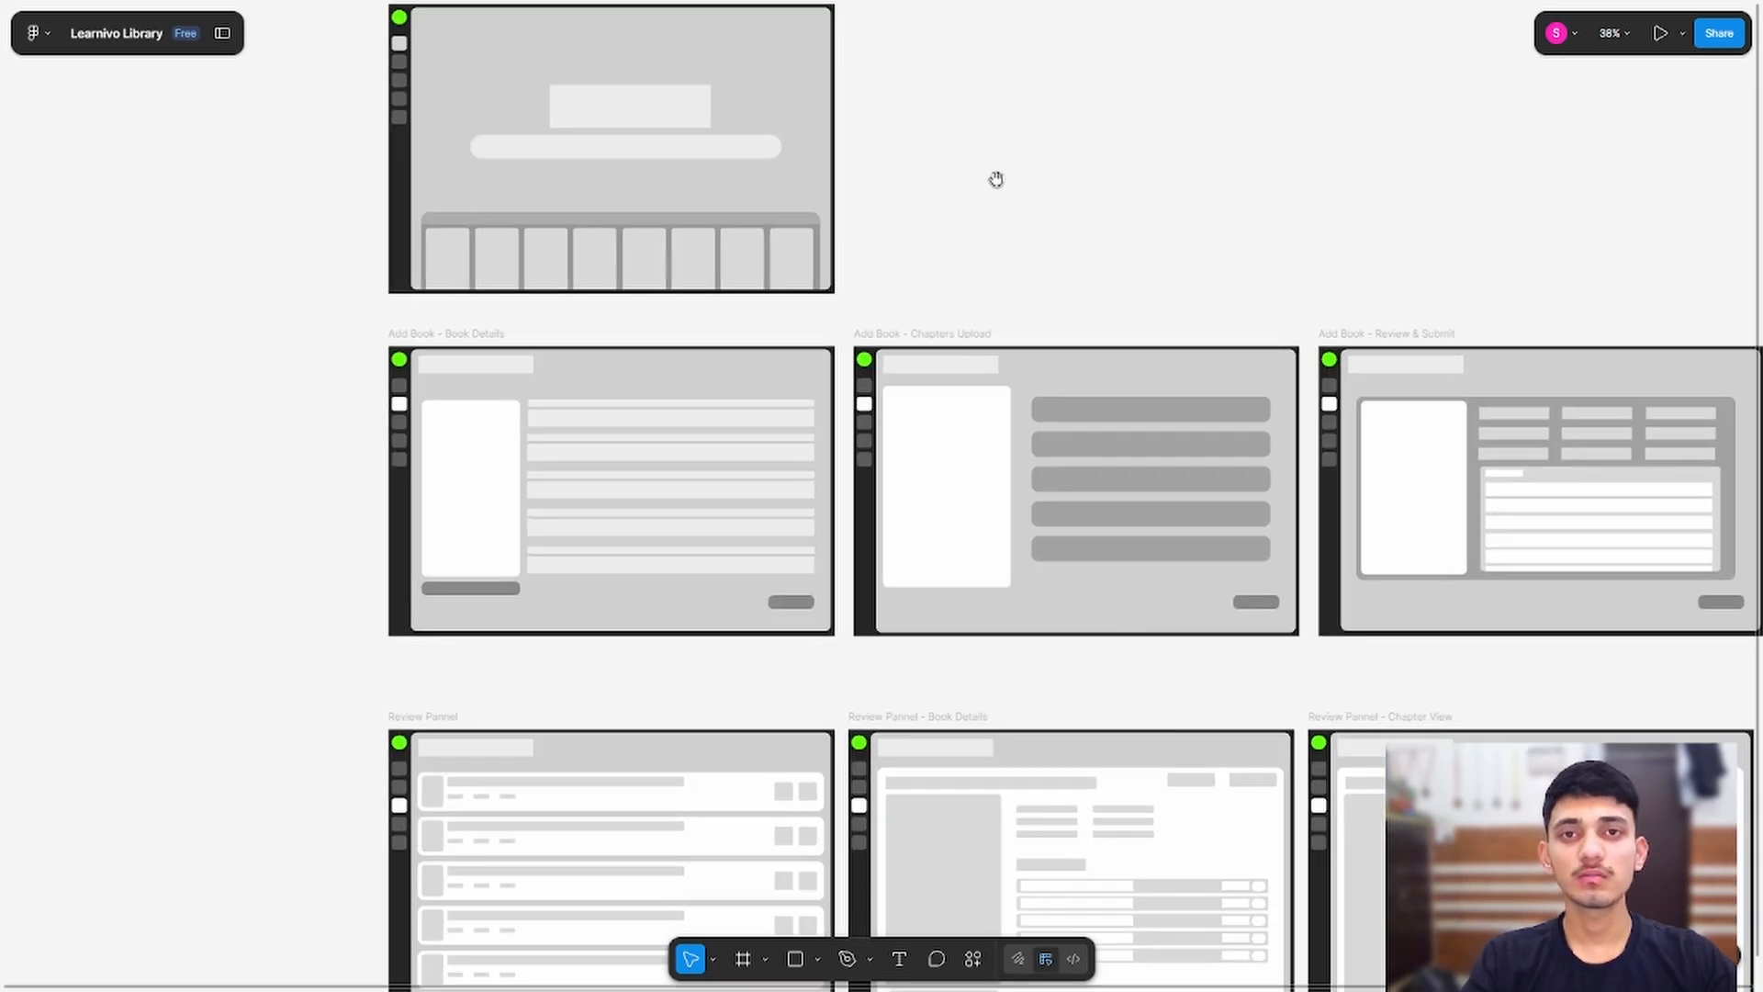
scroll(891, 195, "down", 3)
scroll(529, 606, "down", 2)
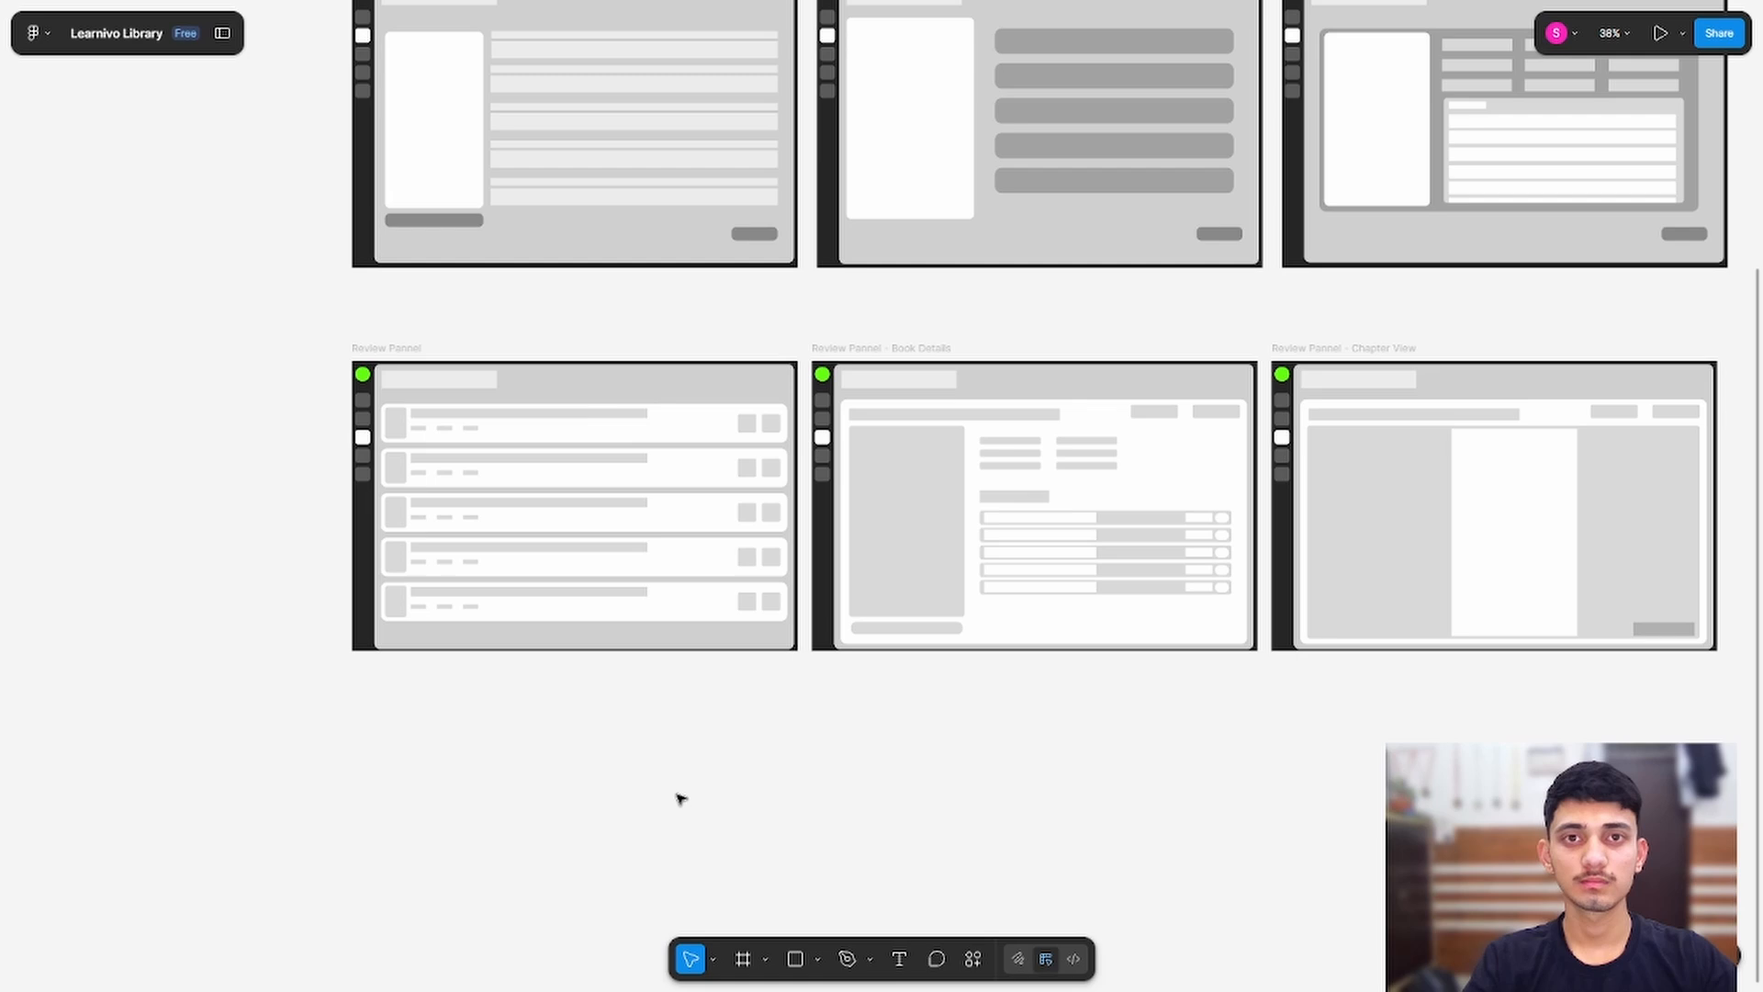
scroll(476, 441, "up", 5)
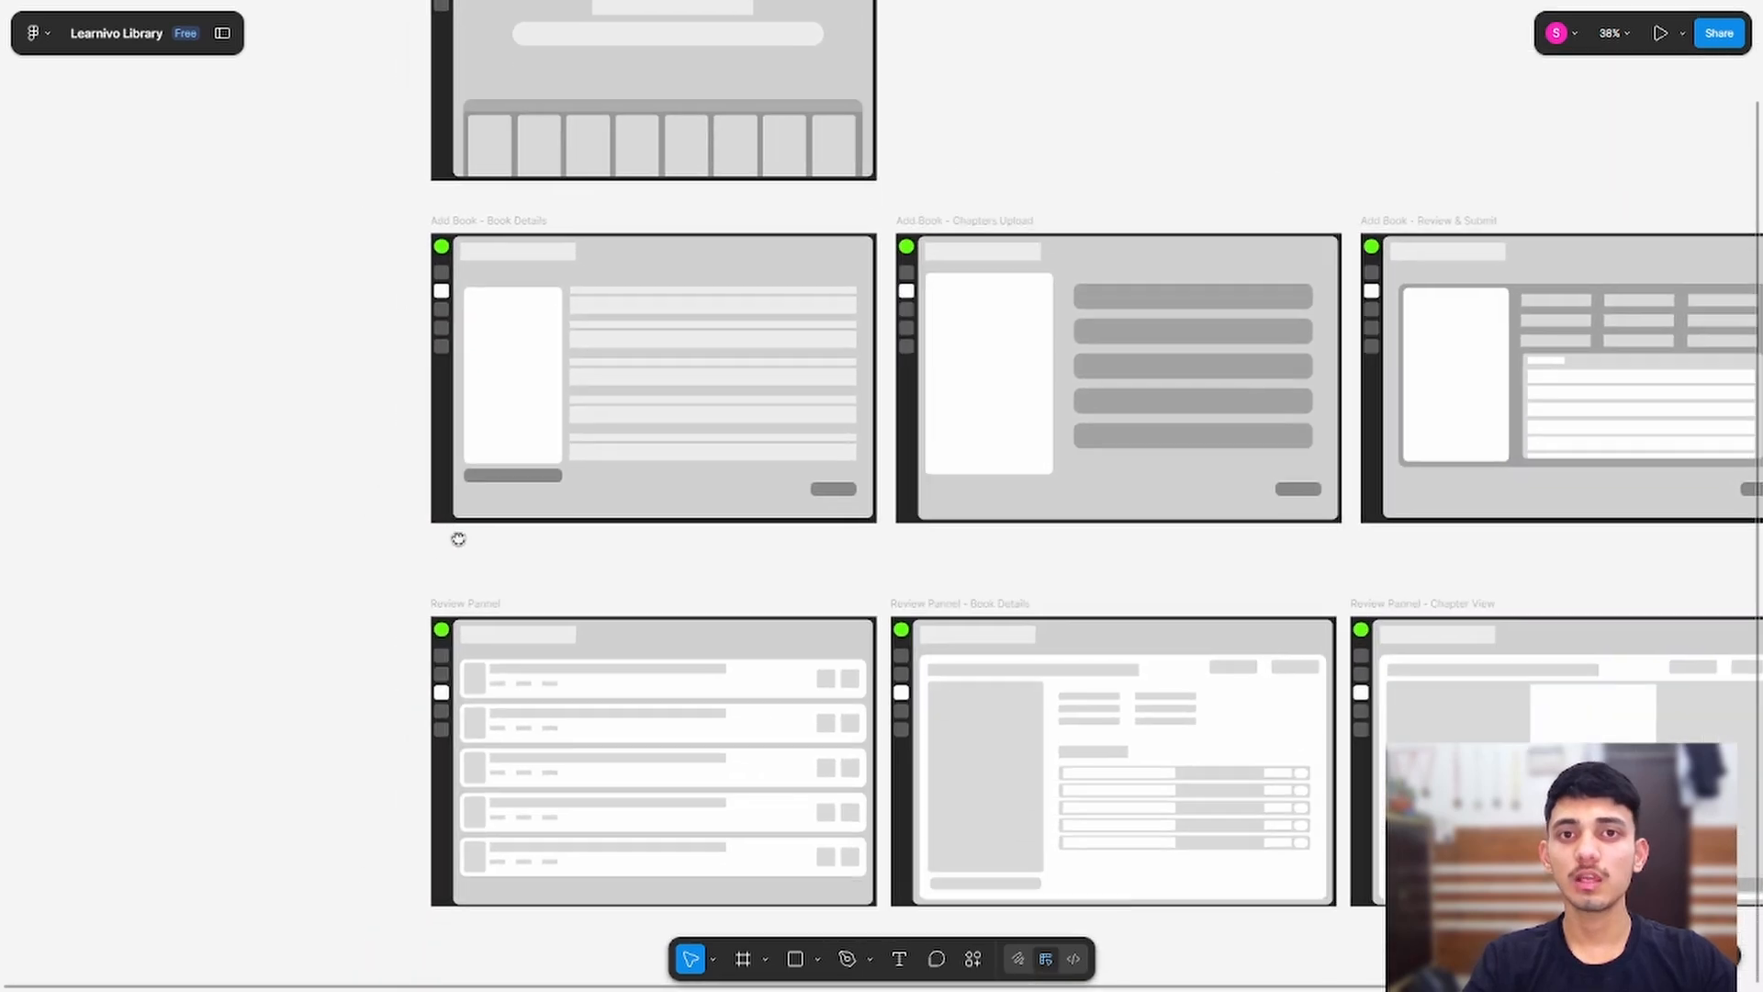
left_click_drag(458, 539, 543, 380)
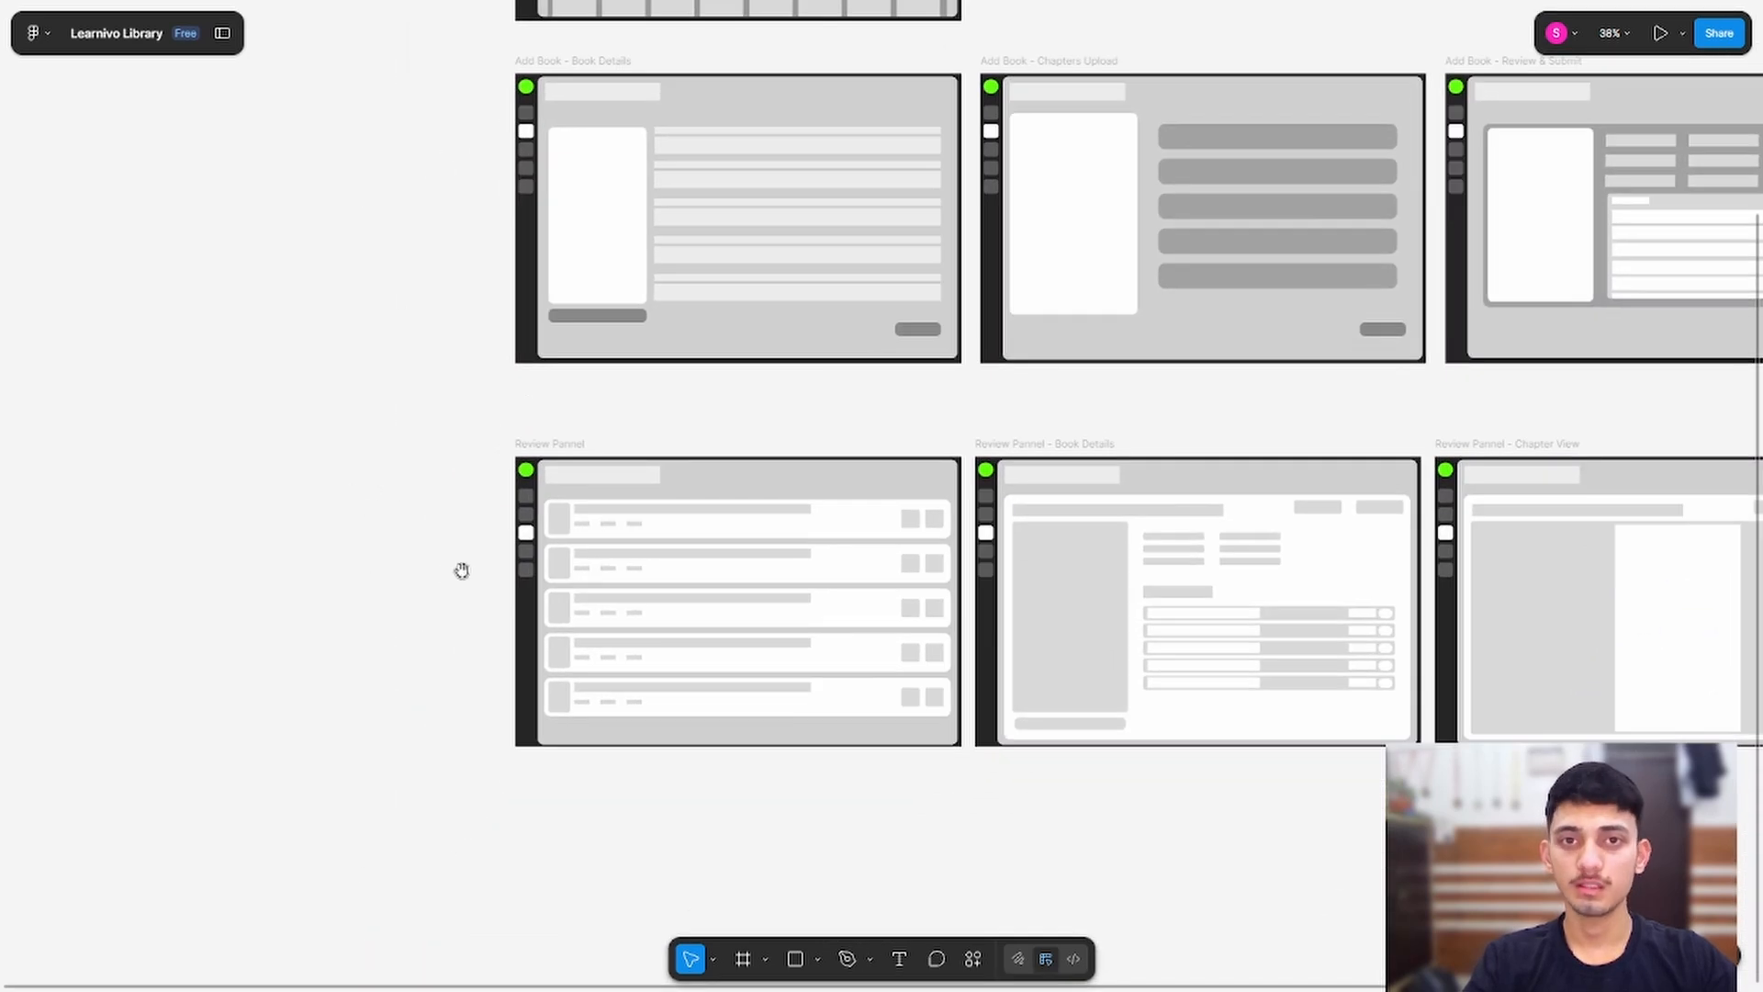
left_click_drag(407, 475, 567, 774)
left_click_drag(460, 390, 513, 361)
left_click_drag(633, 528, 543, 177)
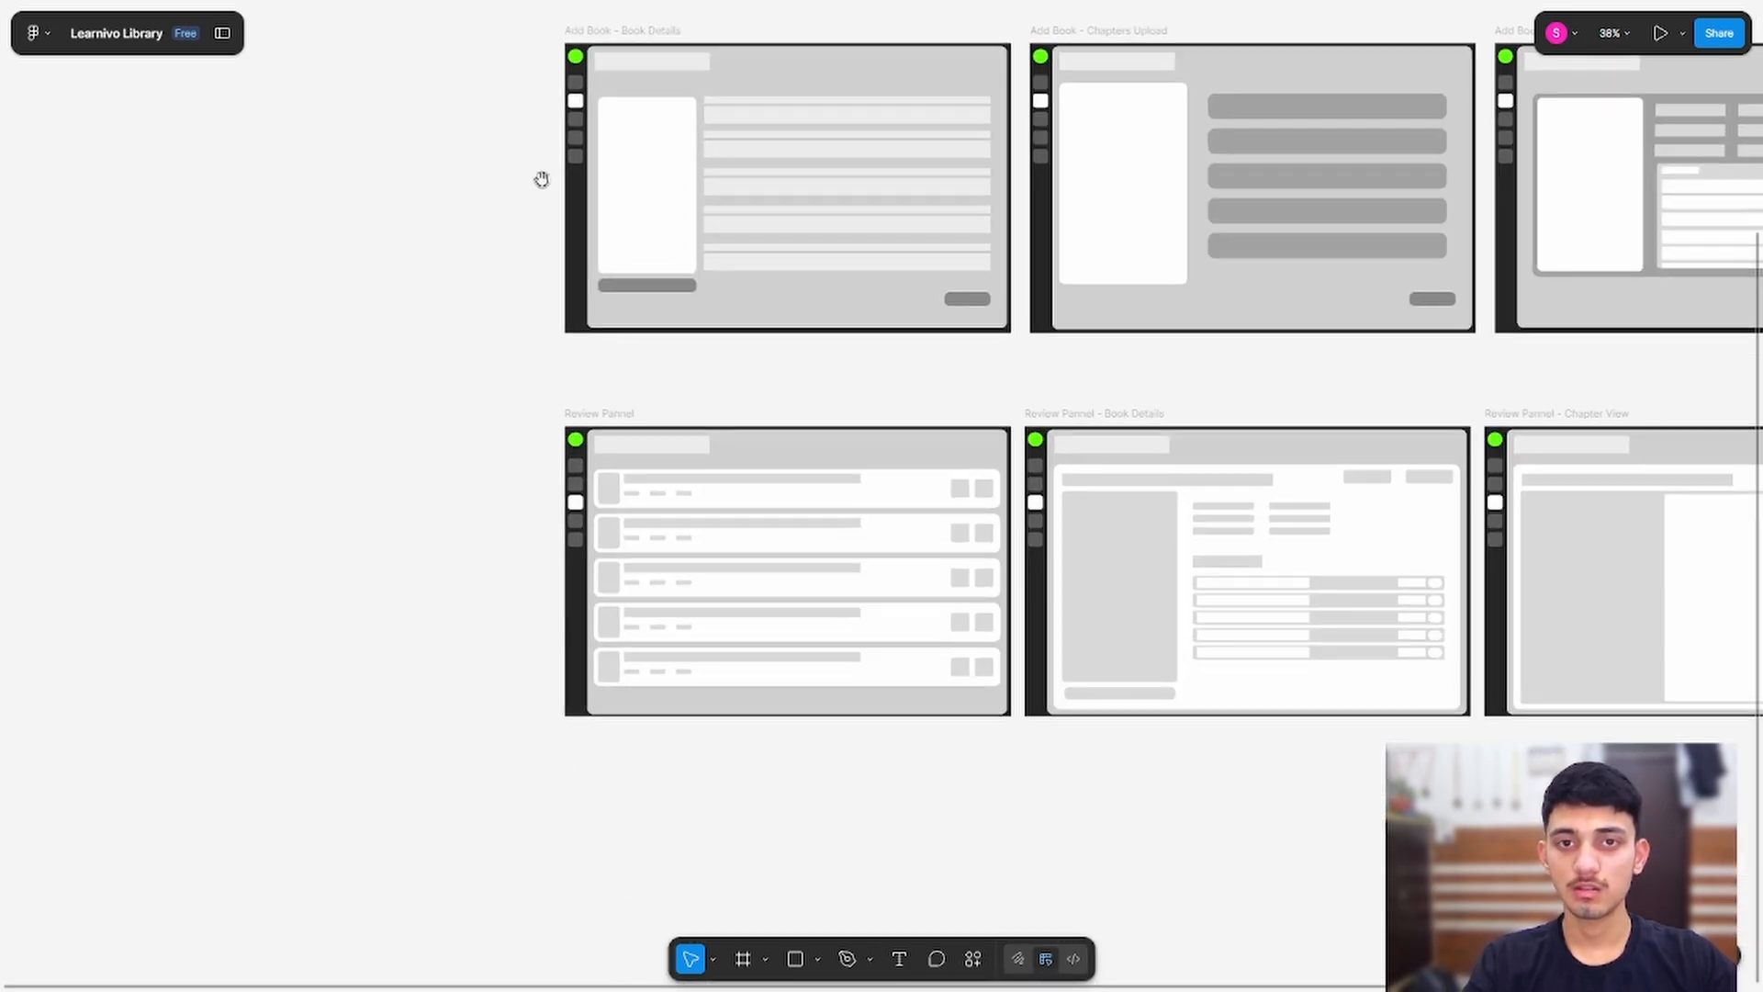
left_click_drag(396, 461, 420, 264)
Step: Copy the Review Pannel frame below Chapter View and rename the copy Library
left_click(630, 215)
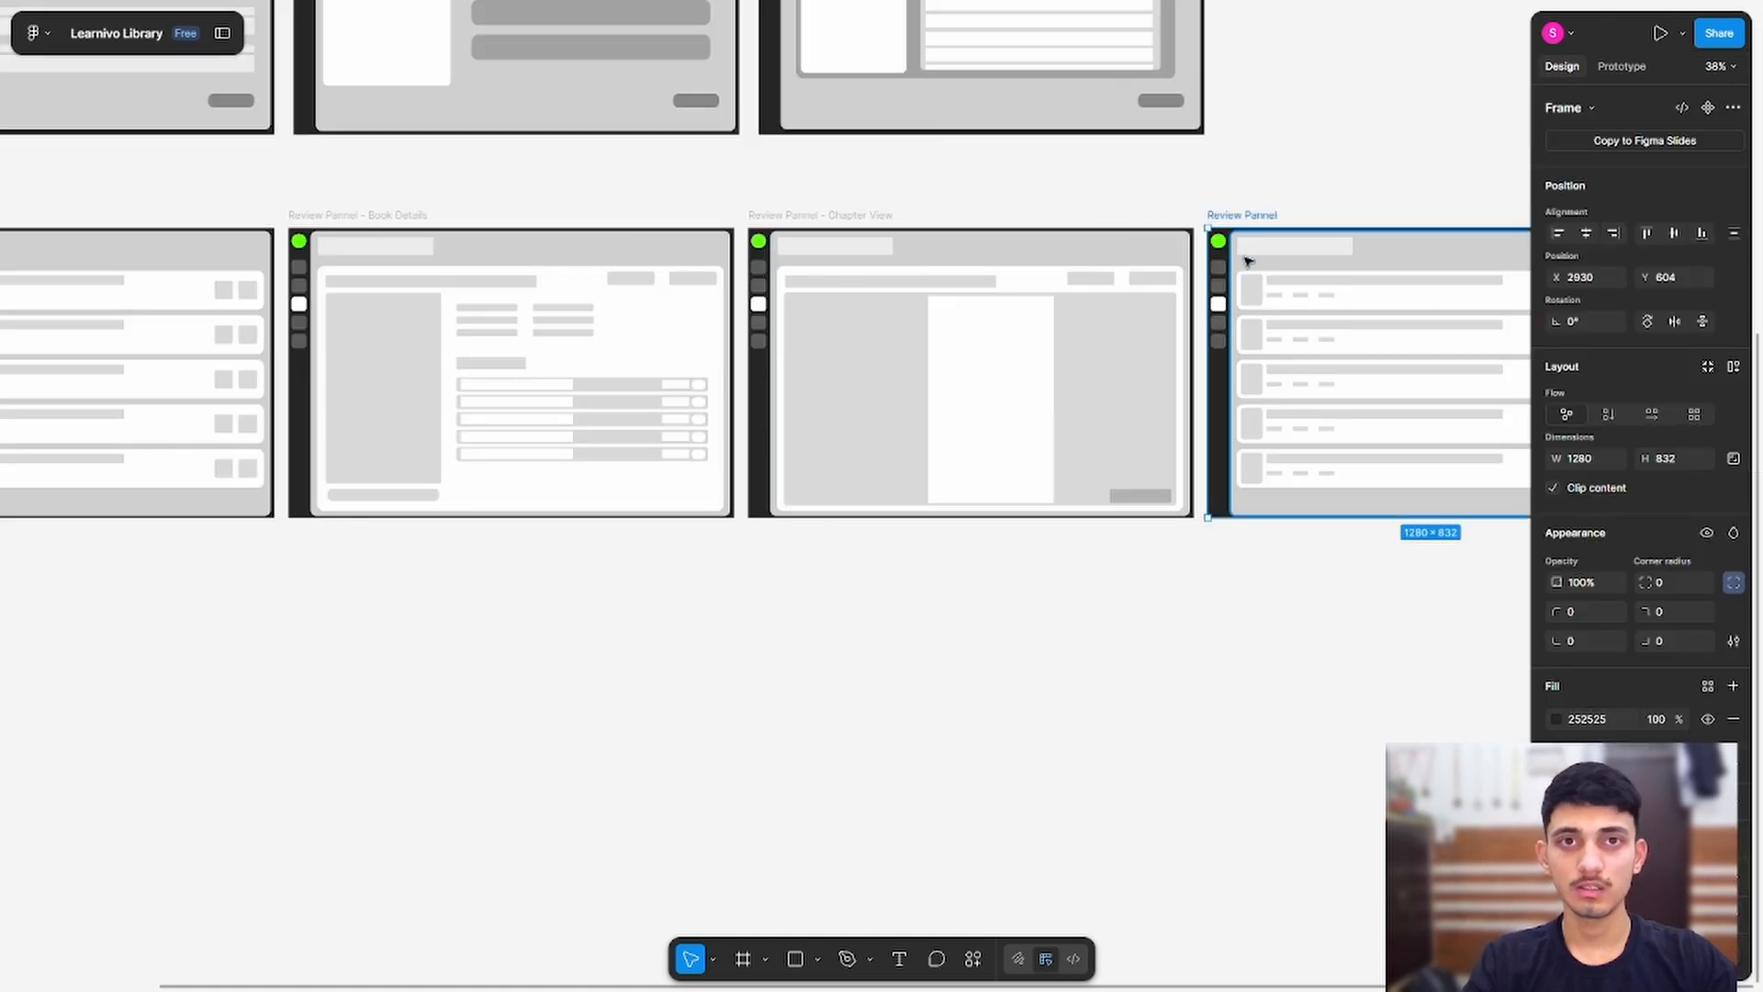
left_click_drag(1229, 220, 437, 603)
left_click_drag(410, 550, 1277, 280)
left_click_drag(1334, 335, 731, 291)
scroll(731, 290, "up", 5)
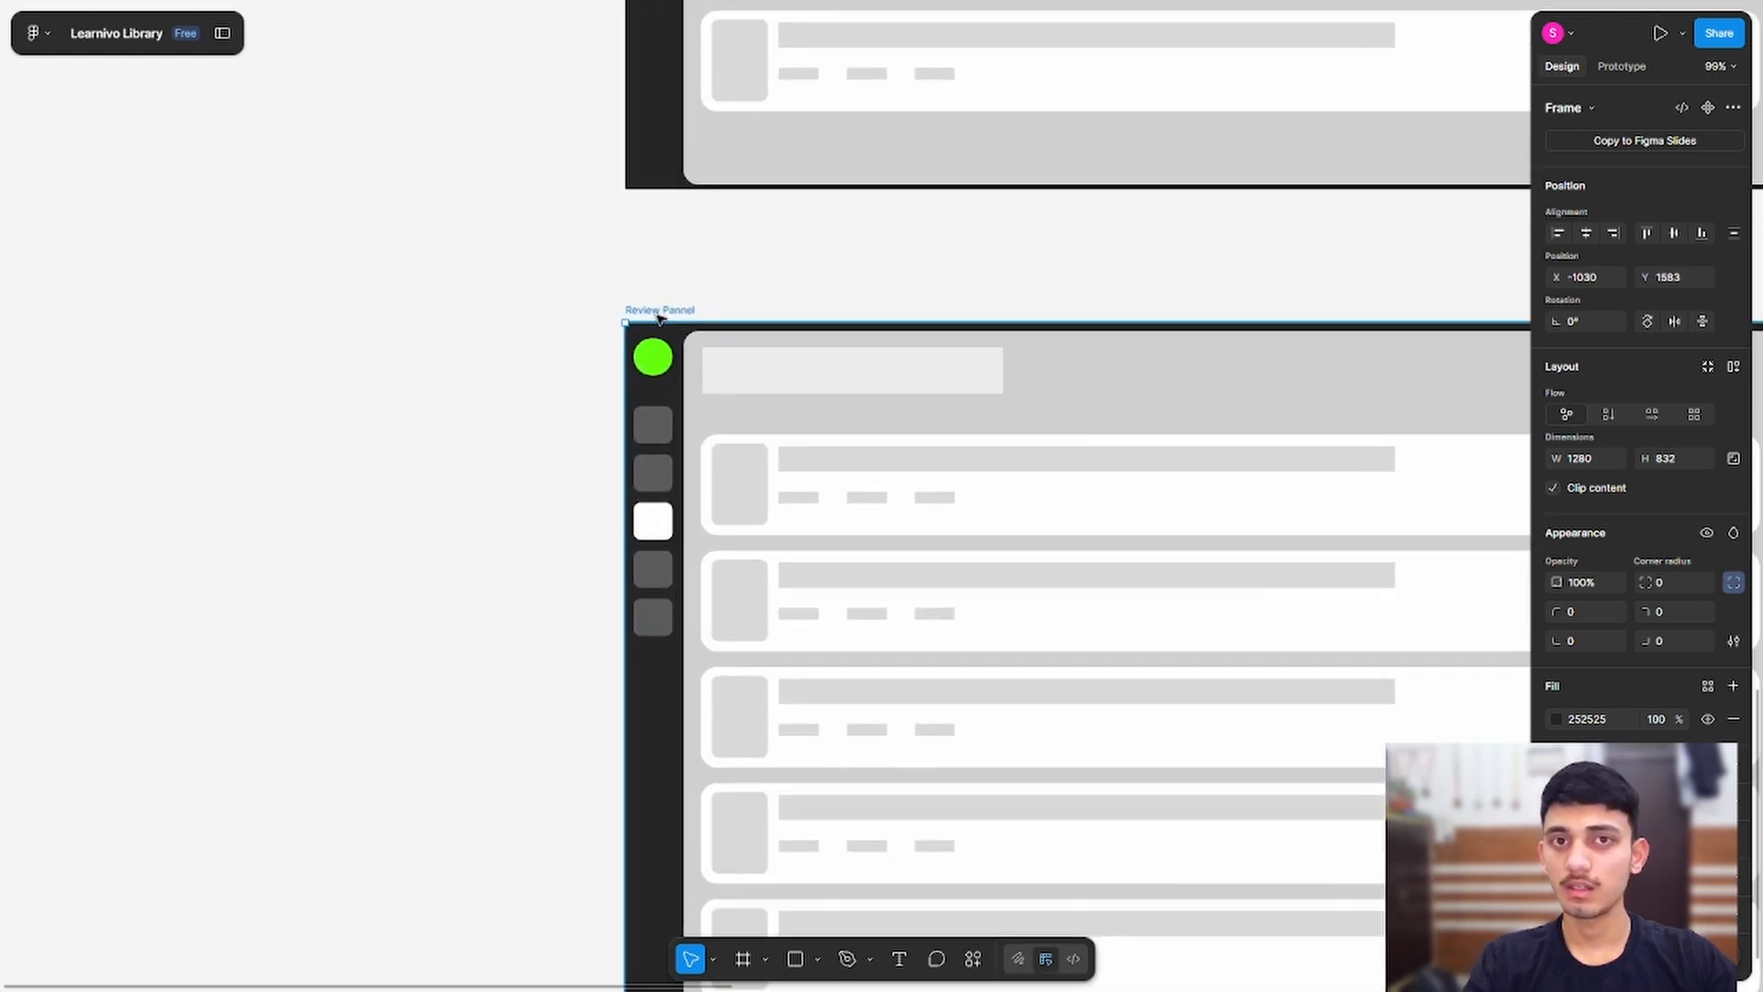
double_click(669, 311)
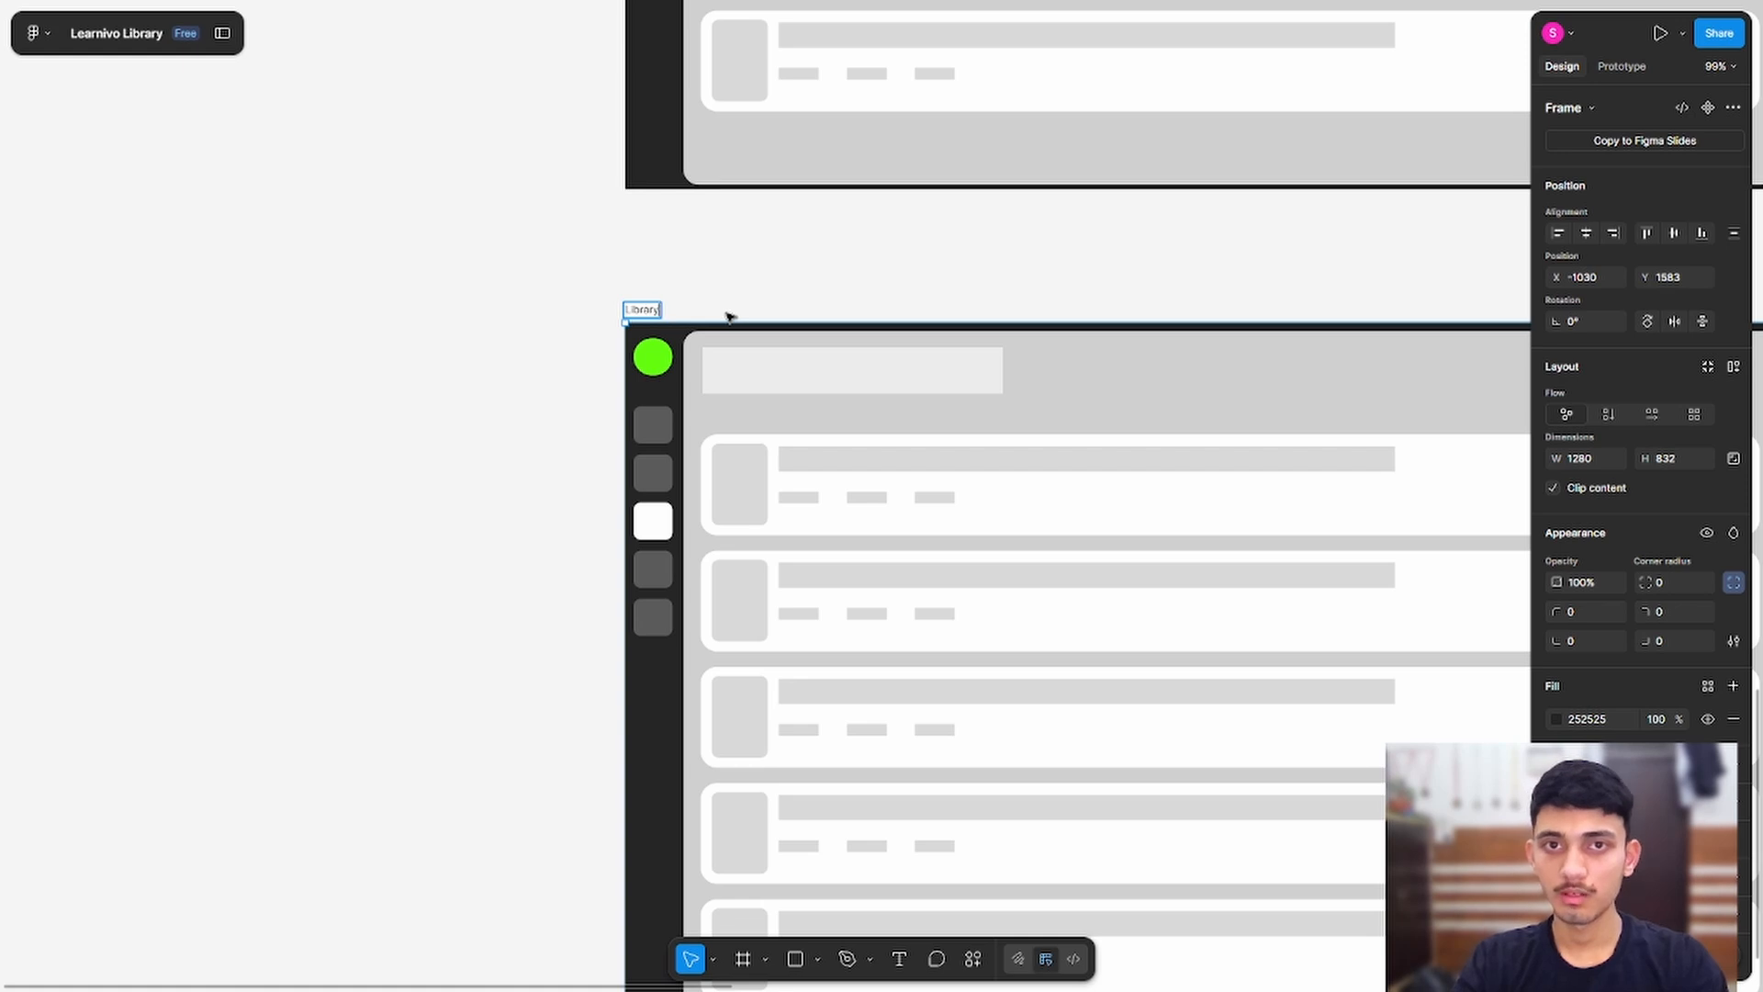
left_click(827, 279)
Step: Move the white active sidebar square into the fourth slot of the Library frame
left_click_drag(886, 287, 591, 157)
scroll(220, 510, "up", 3)
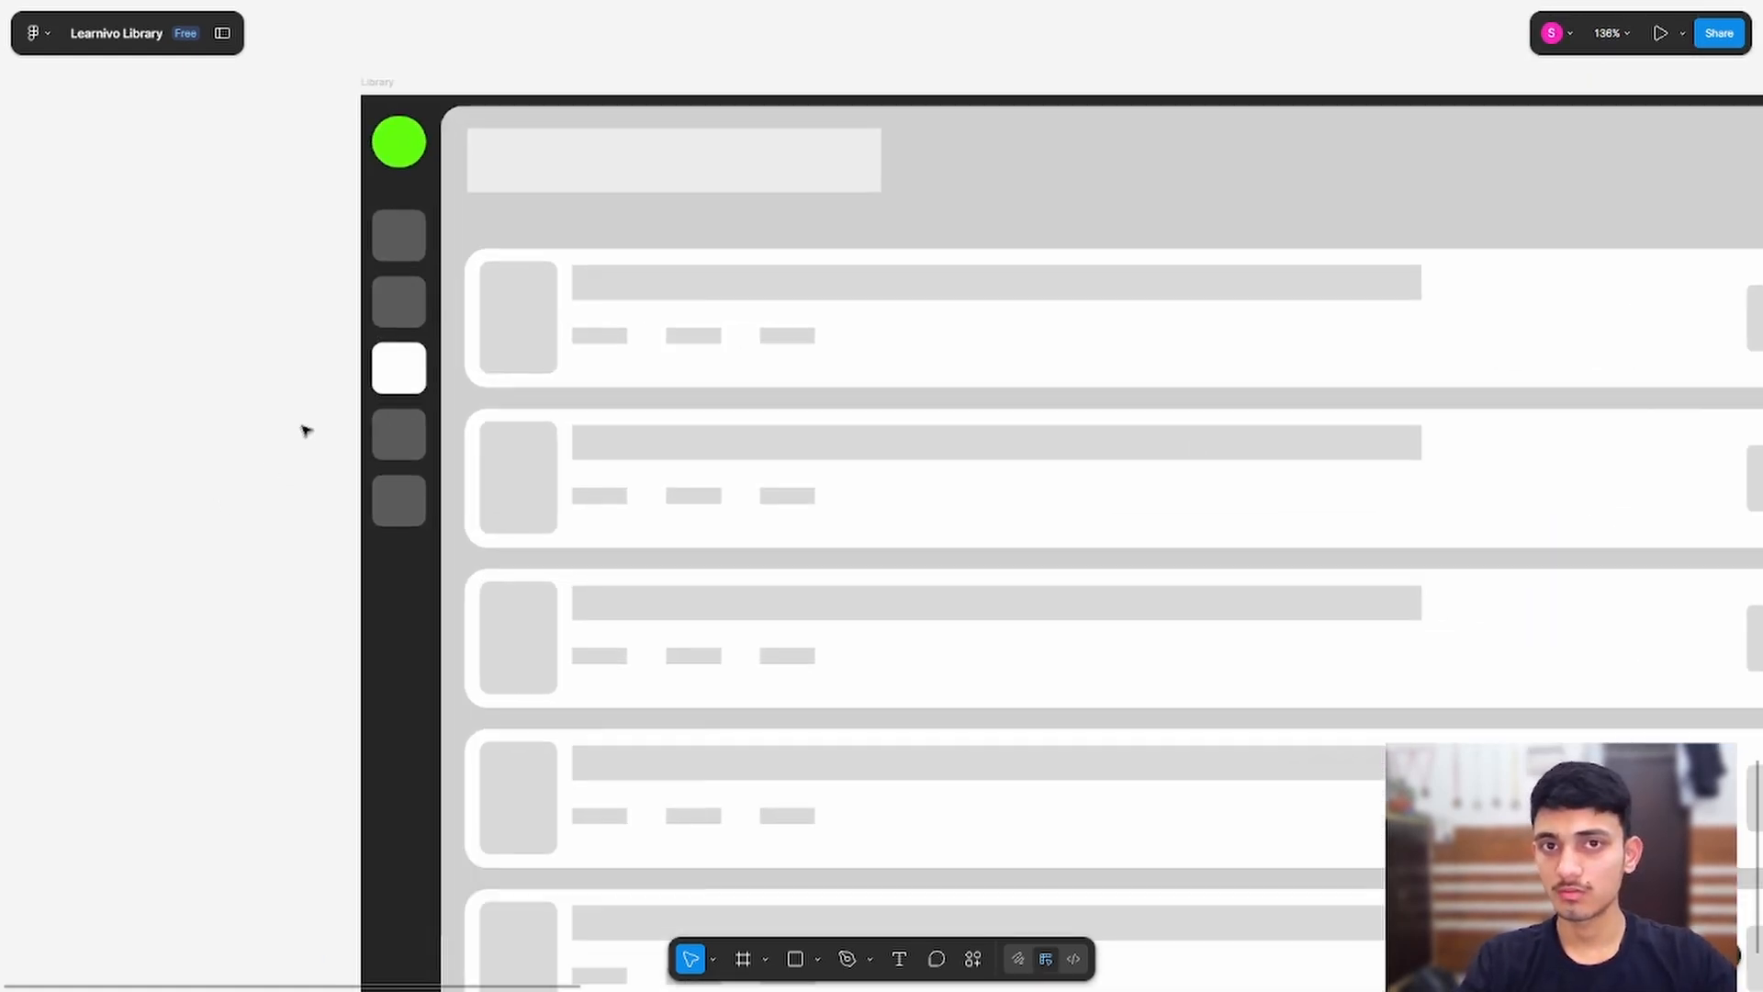
mouse_move(400, 378)
left_mouse_down()
mouse_move(295, 444)
mouse_move(376, 415)
mouse_move(393, 377)
left_mouse_up()
left_click_drag(294, 443, 401, 433)
left_click(207, 496)
left_click_drag(104, 272, 10, 373)
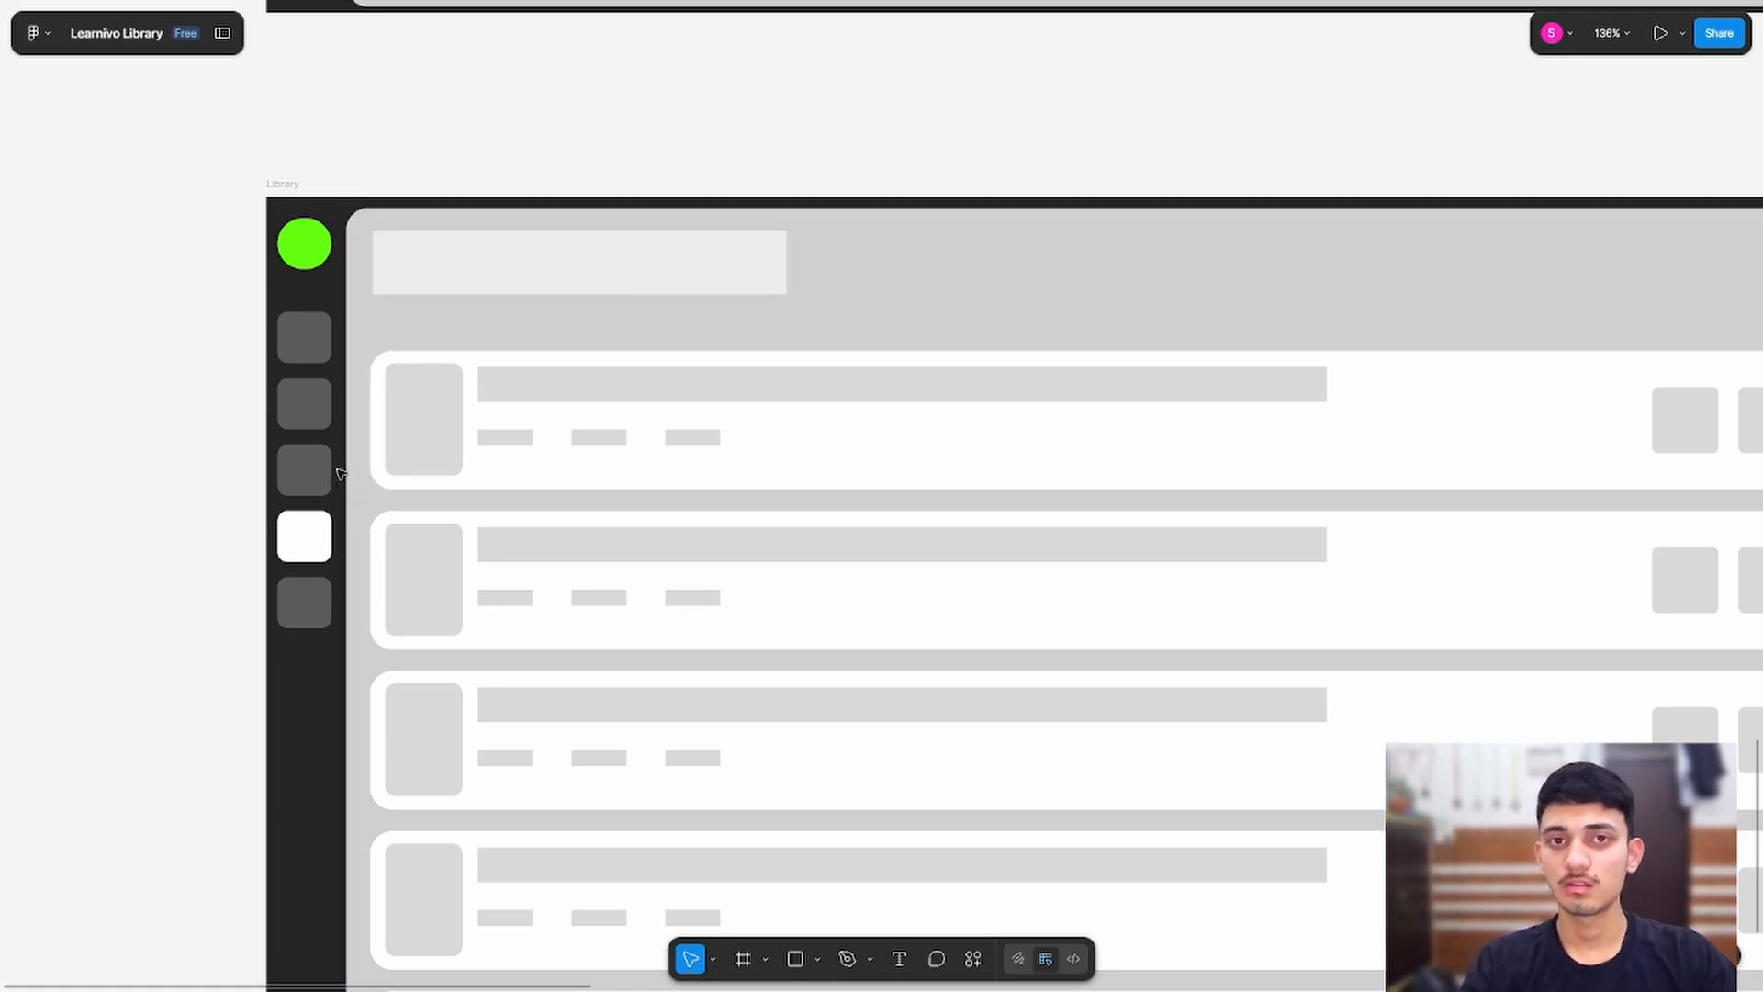
scroll(141, 417, "down", 3)
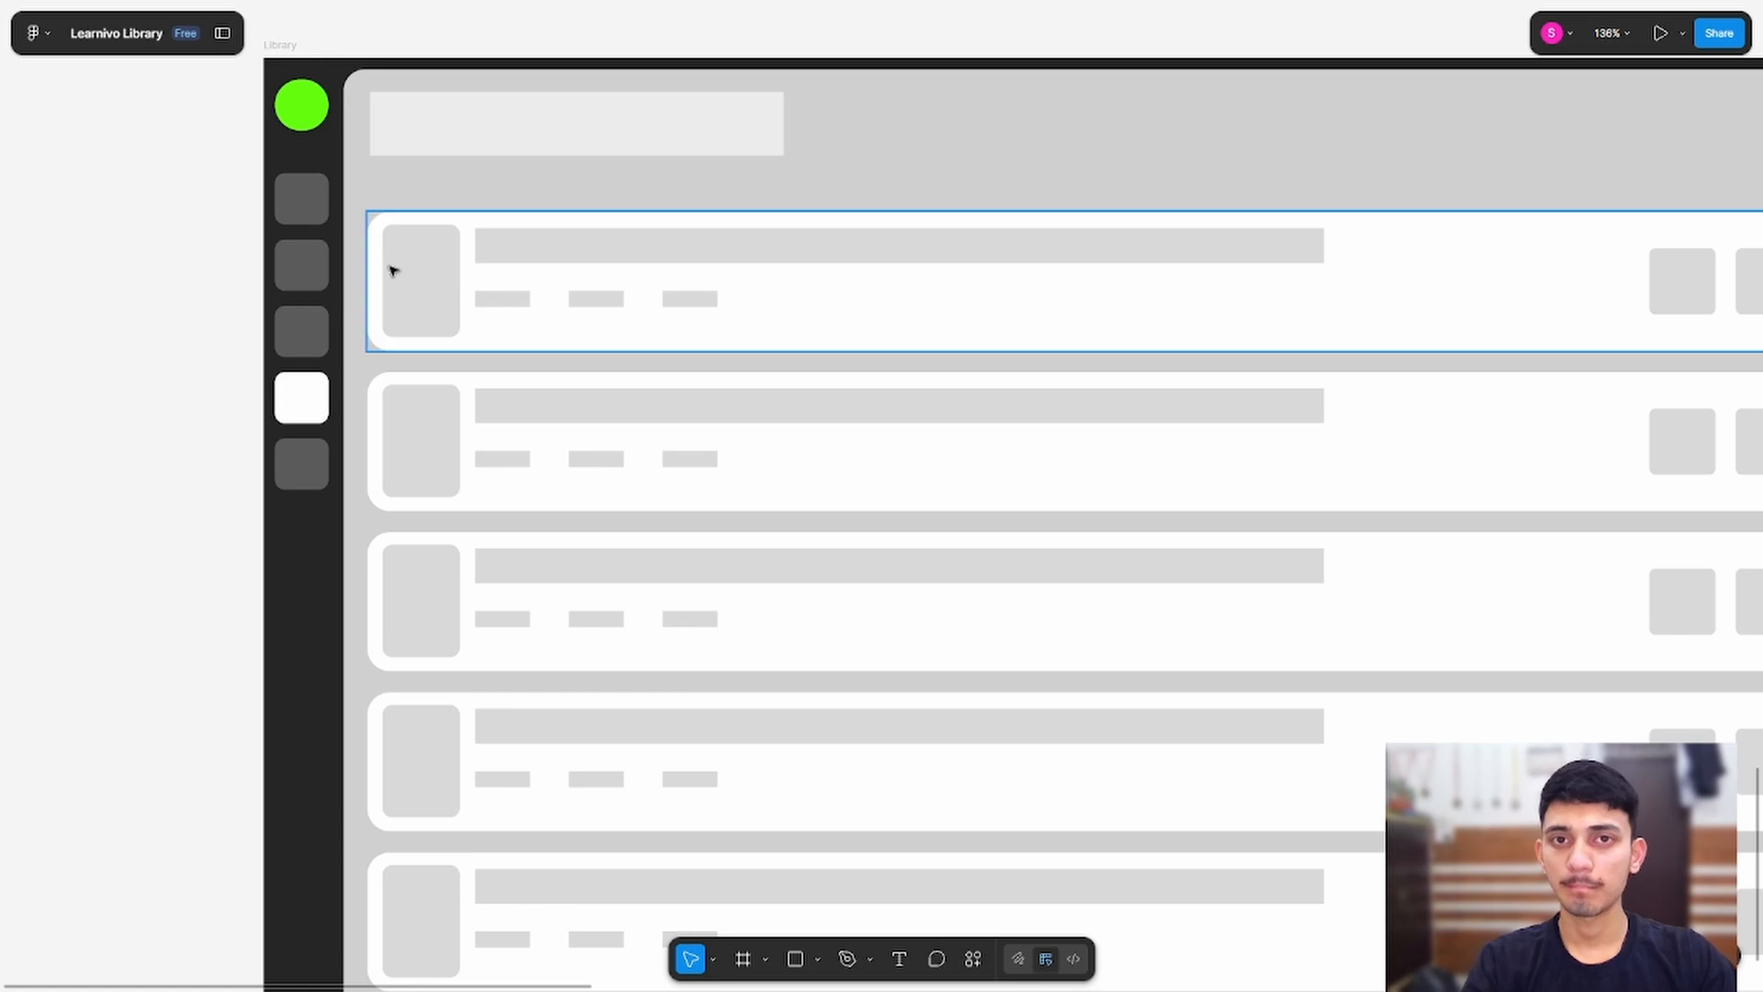
Step: Marquee-select and delete all list cards in the Library frame's content area
left_click_drag(396, 278, 475, 914)
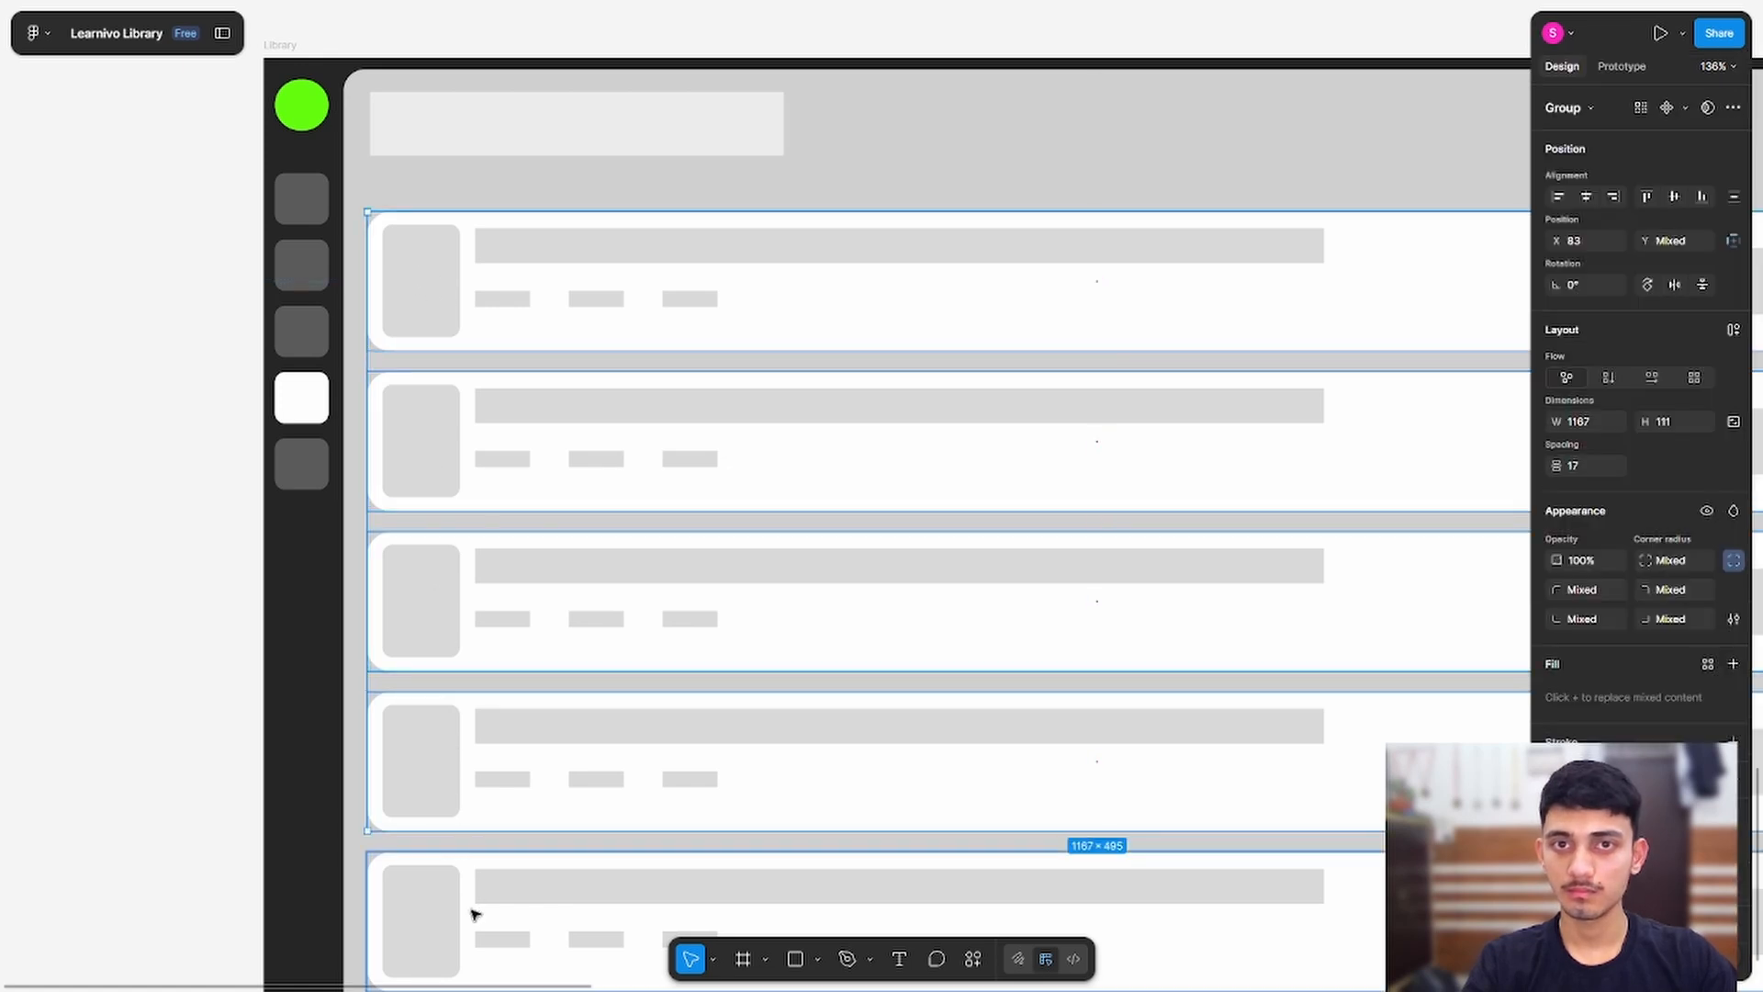
key("Delete")
scroll(532, 729, "down", 5)
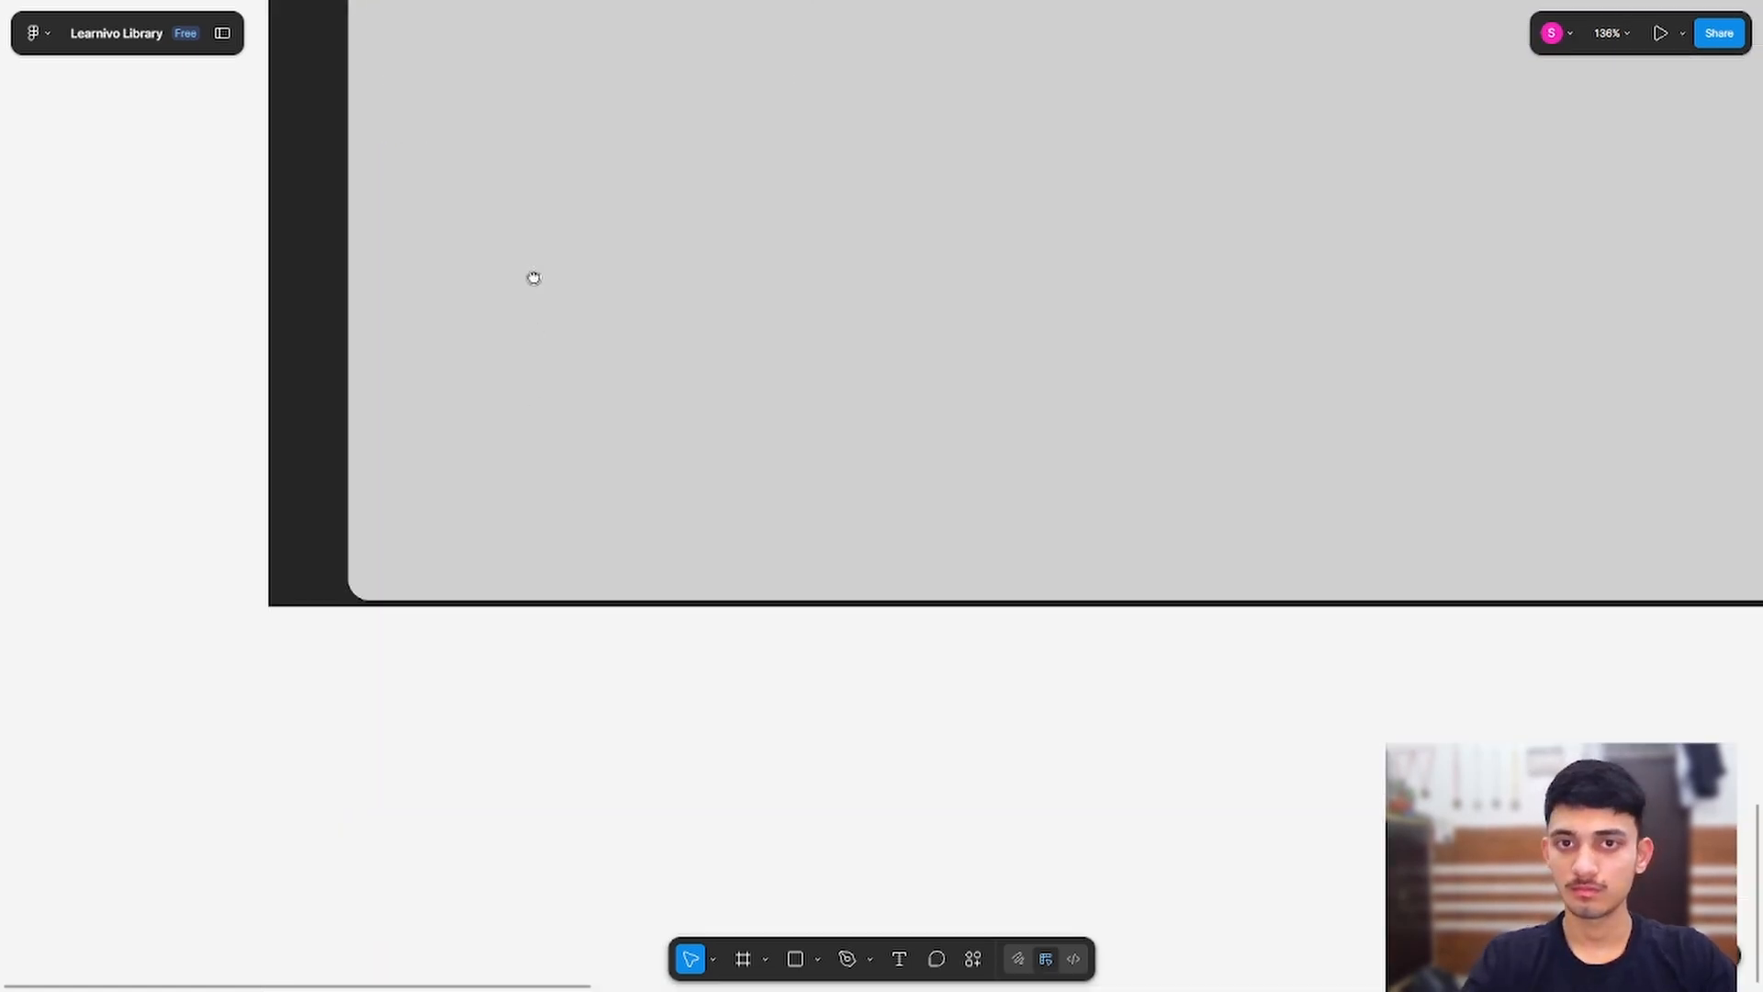
scroll(532, 276, "up", 2)
scroll(544, 663, "down", 10)
scroll(512, 578, "up", 3)
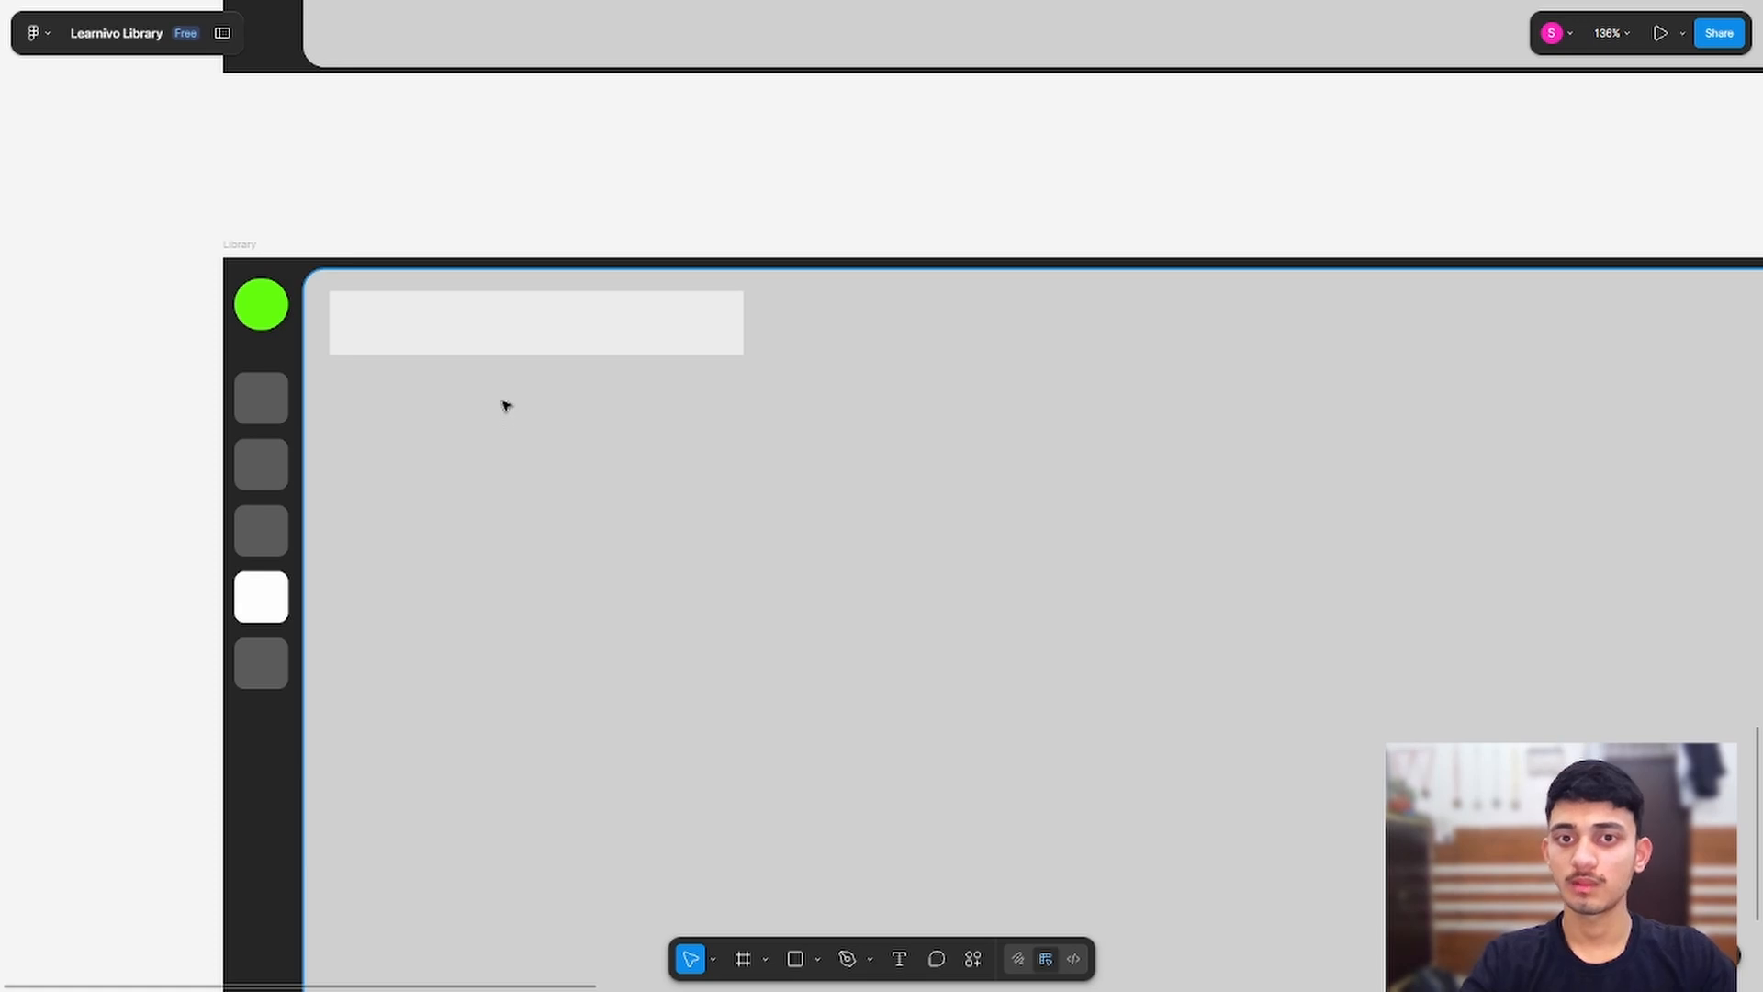
Step: Look over the emptied Library frame and the Review Pannel frame above it
left_click_drag(530, 584, 722, 428)
left_click_drag(839, 415, 432, 355)
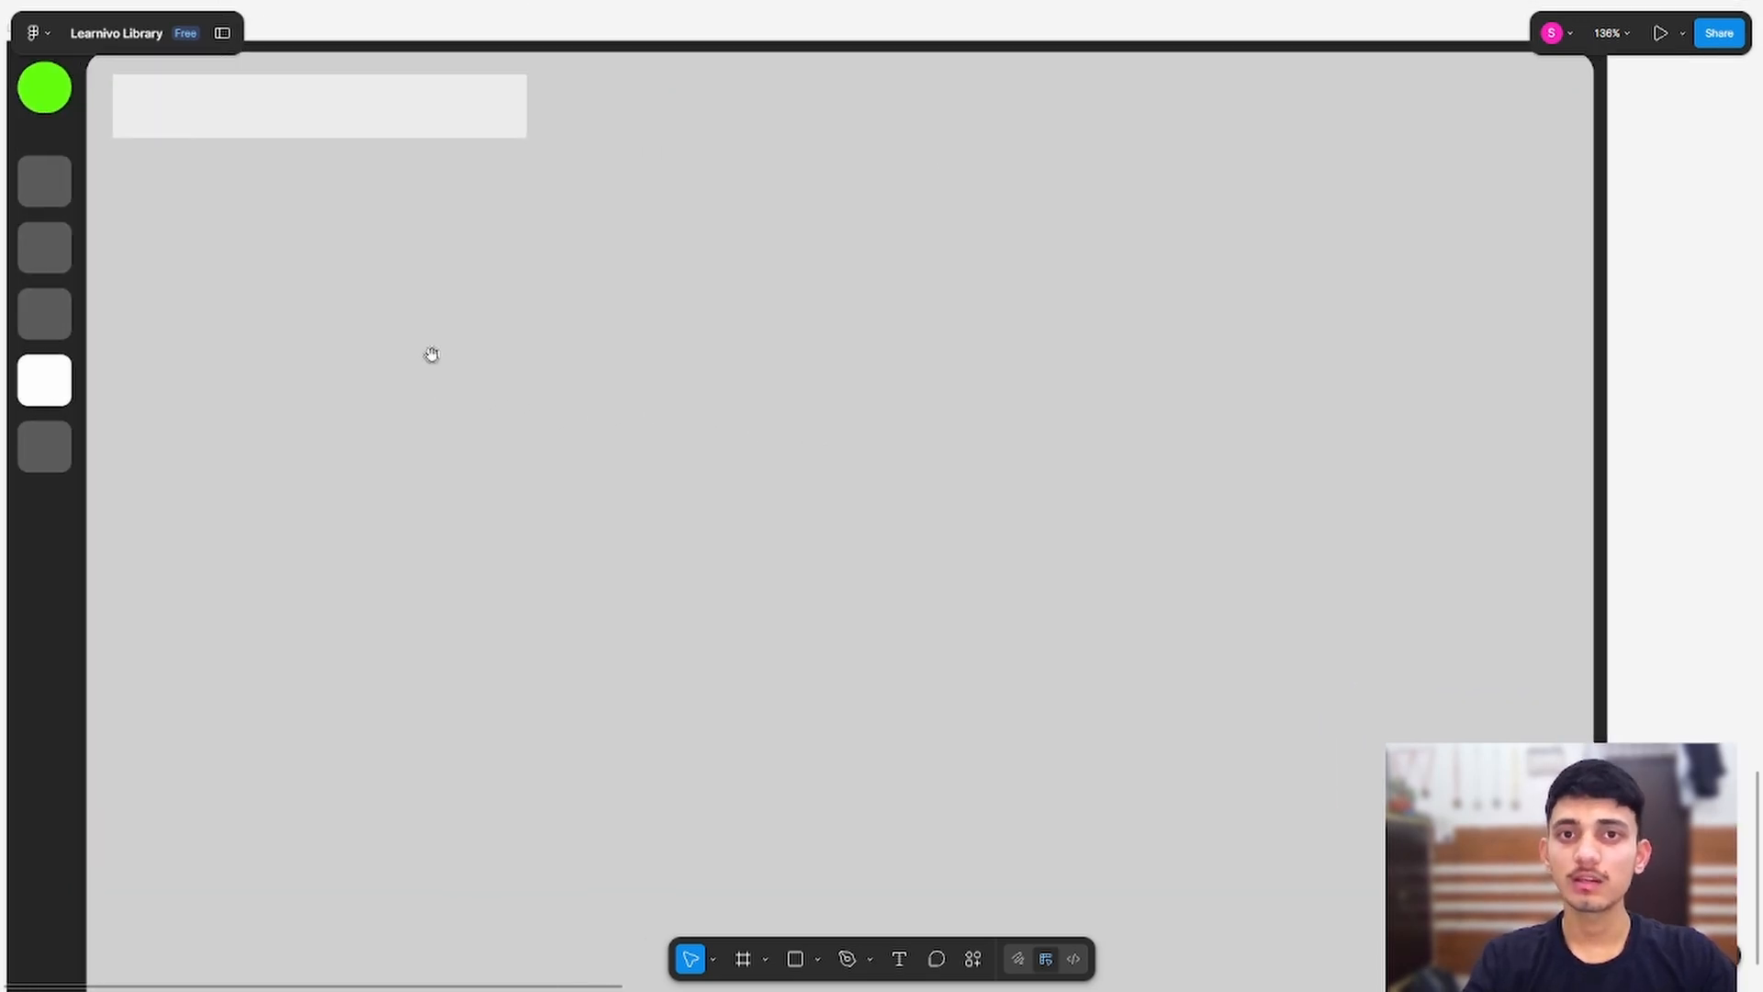
left_click_drag(180, 280, 304, 241)
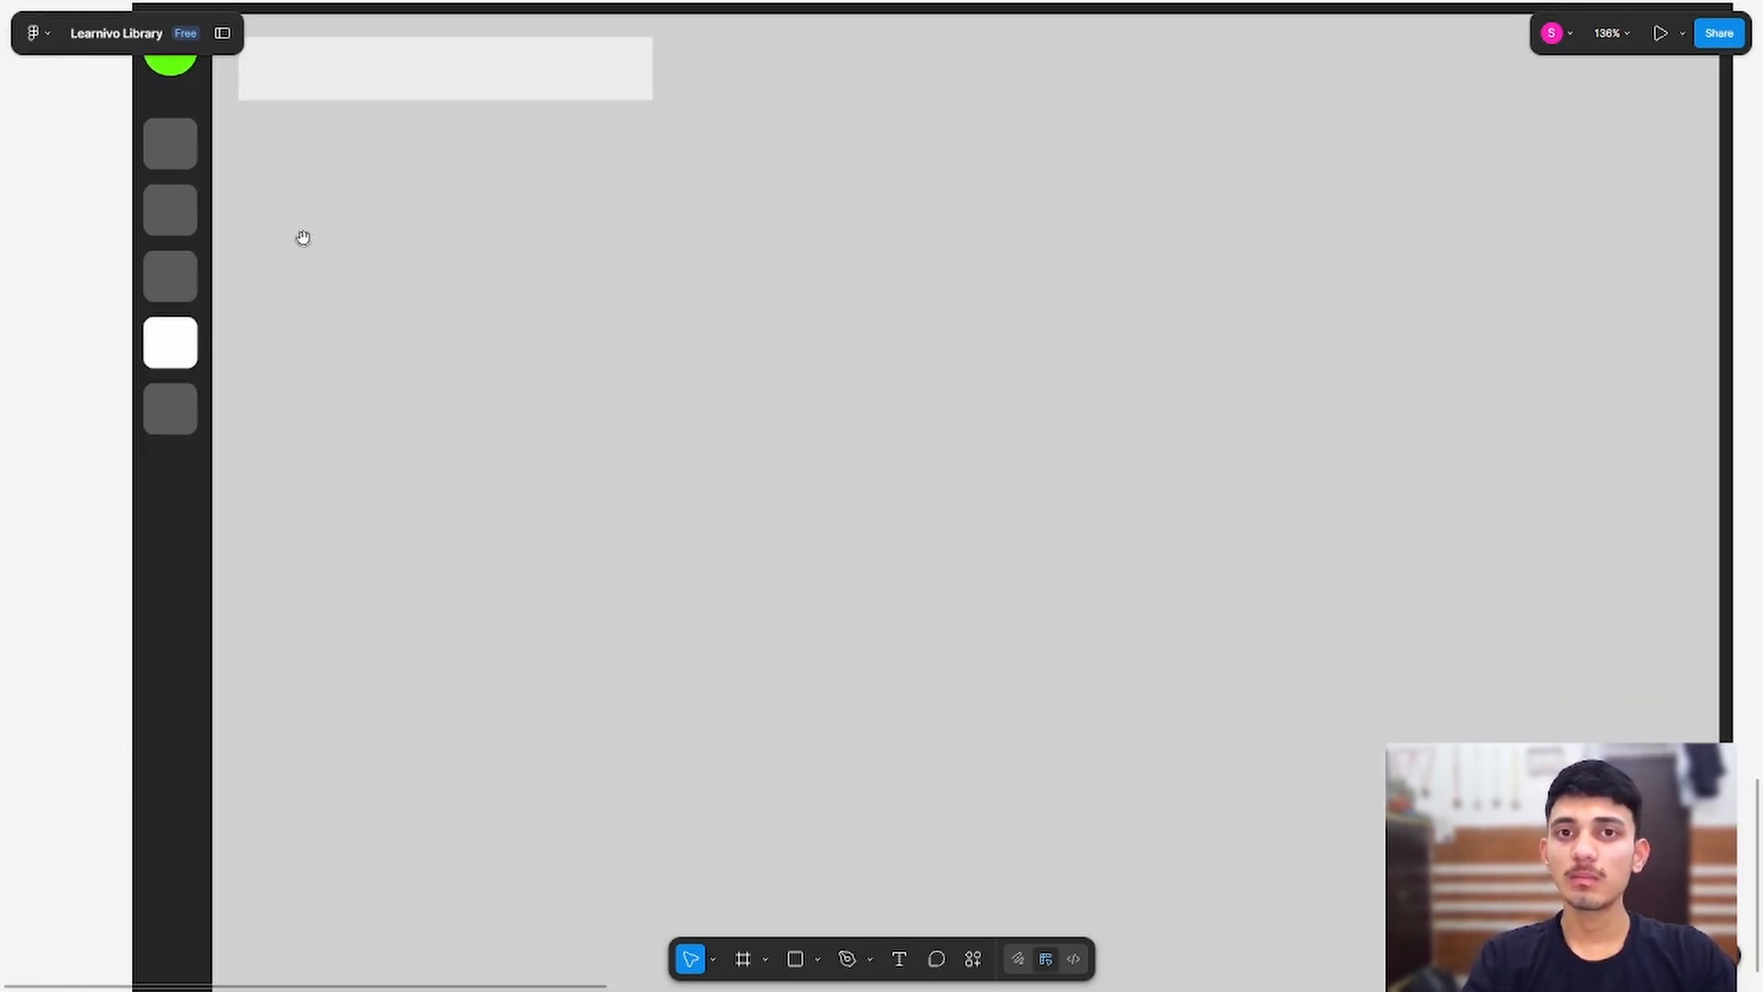
scroll(337, 235, "down", 3)
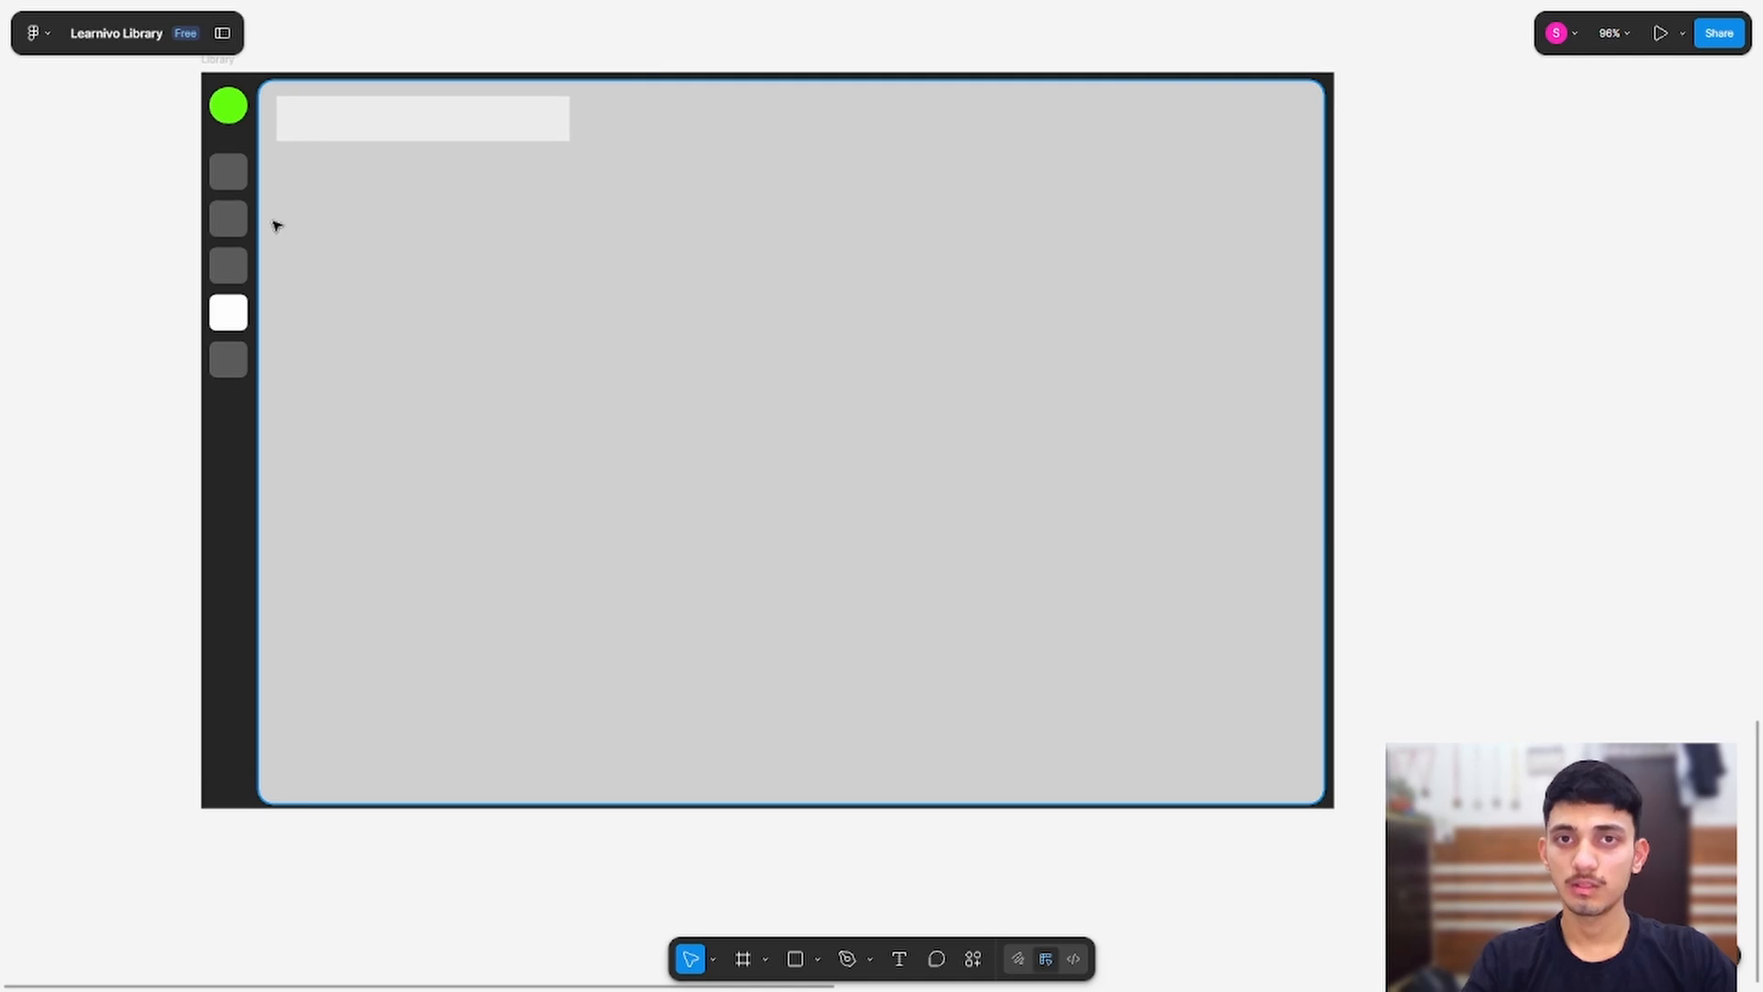
scroll(429, 228, "up", 5)
left_click_drag(509, 234, 491, 336)
left_click_drag(472, 271, 429, 527)
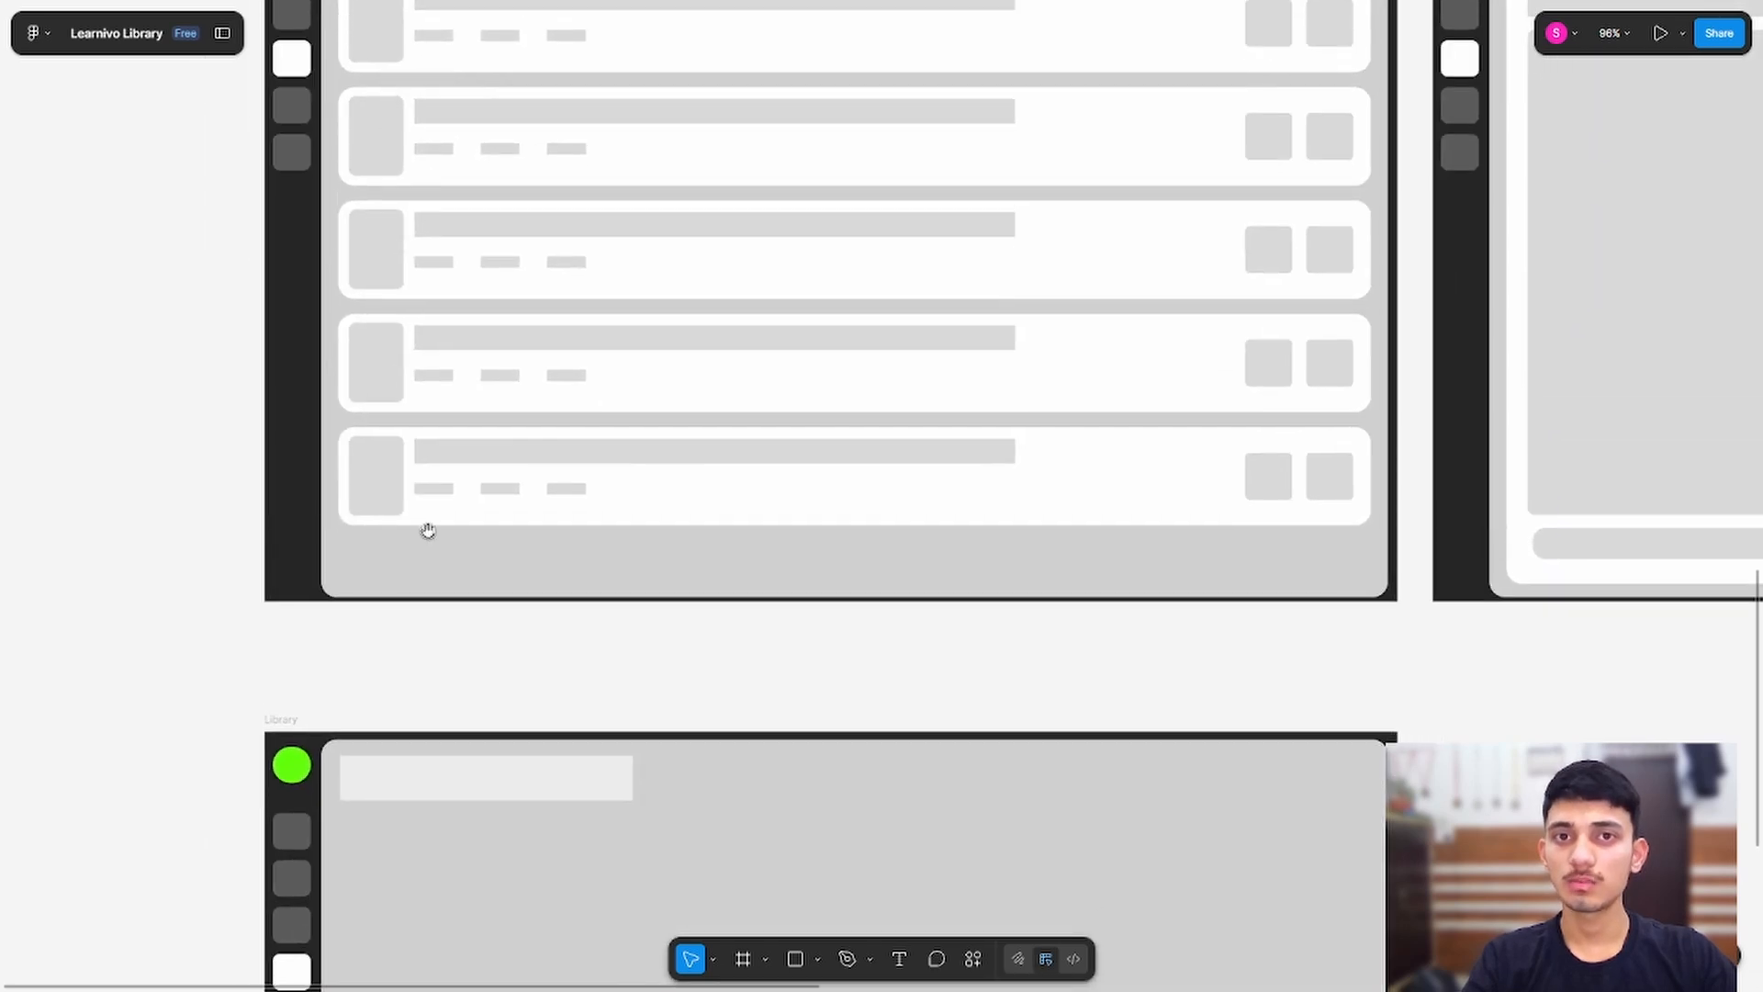
left_click_drag(567, 145, 523, 346)
left_click_drag(419, 955, 555, 118)
left_click_drag(507, 429, 484, 410)
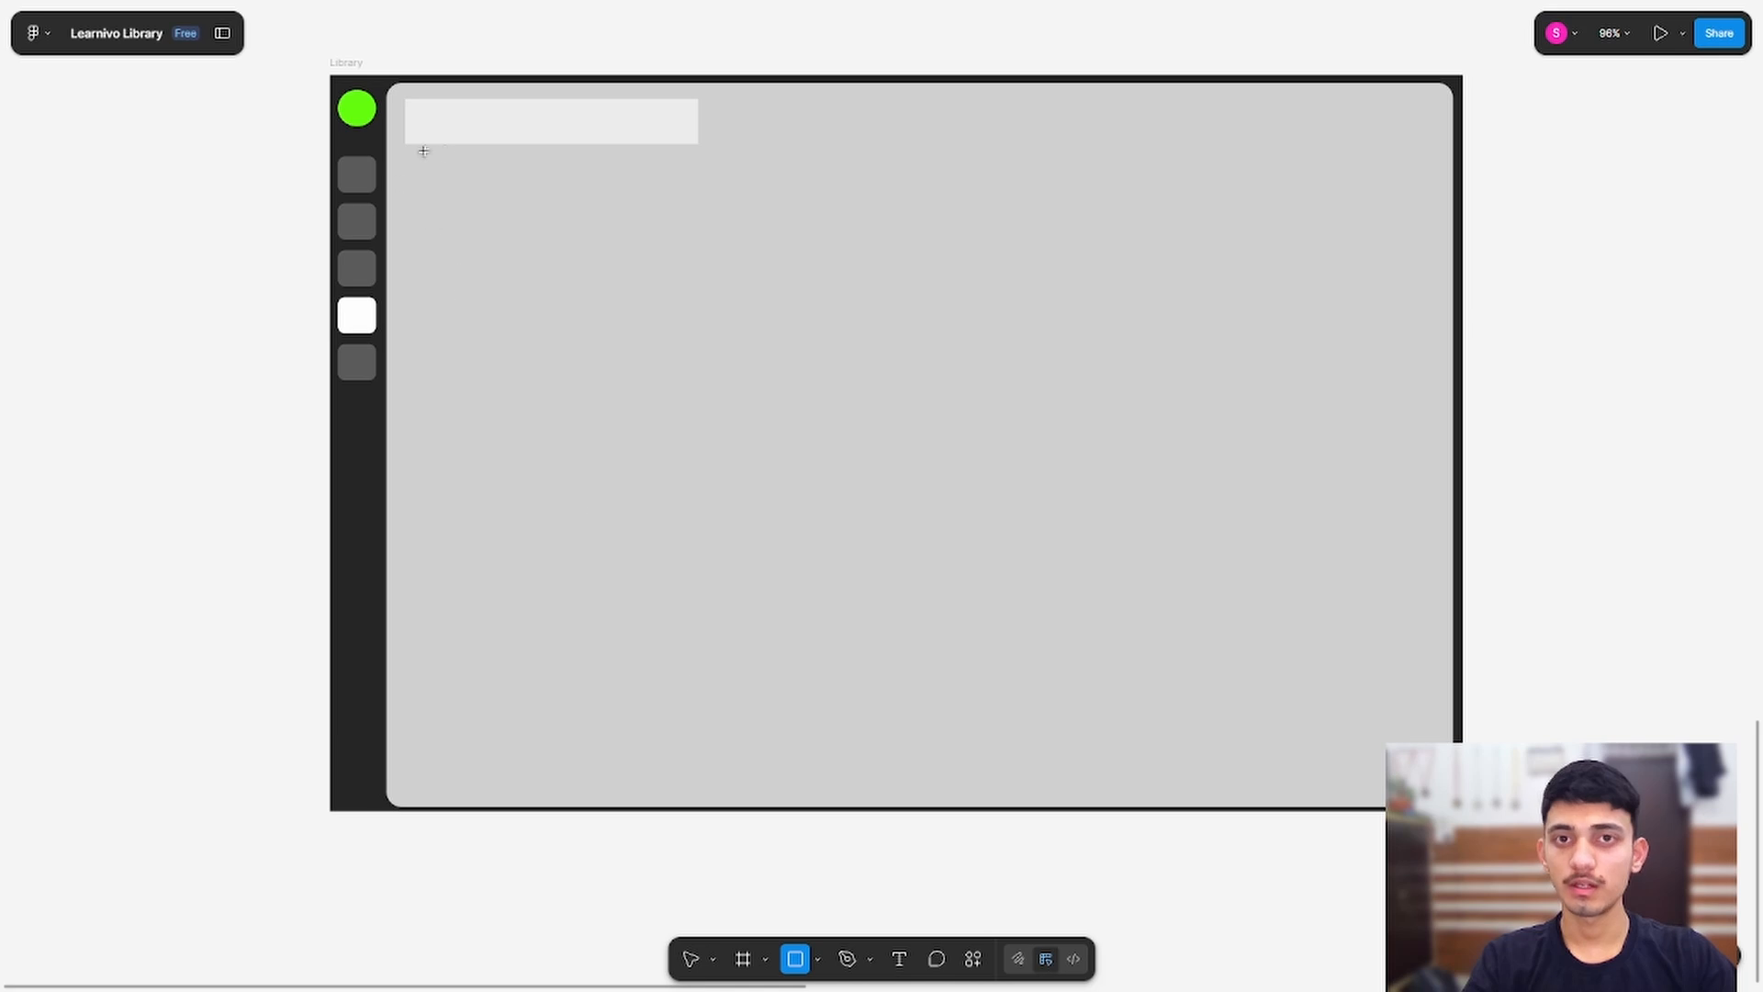
Step: Draw a 126×201 cover rectangle below the header with an EFEFEF fill
left_click_drag(402, 166, 546, 805)
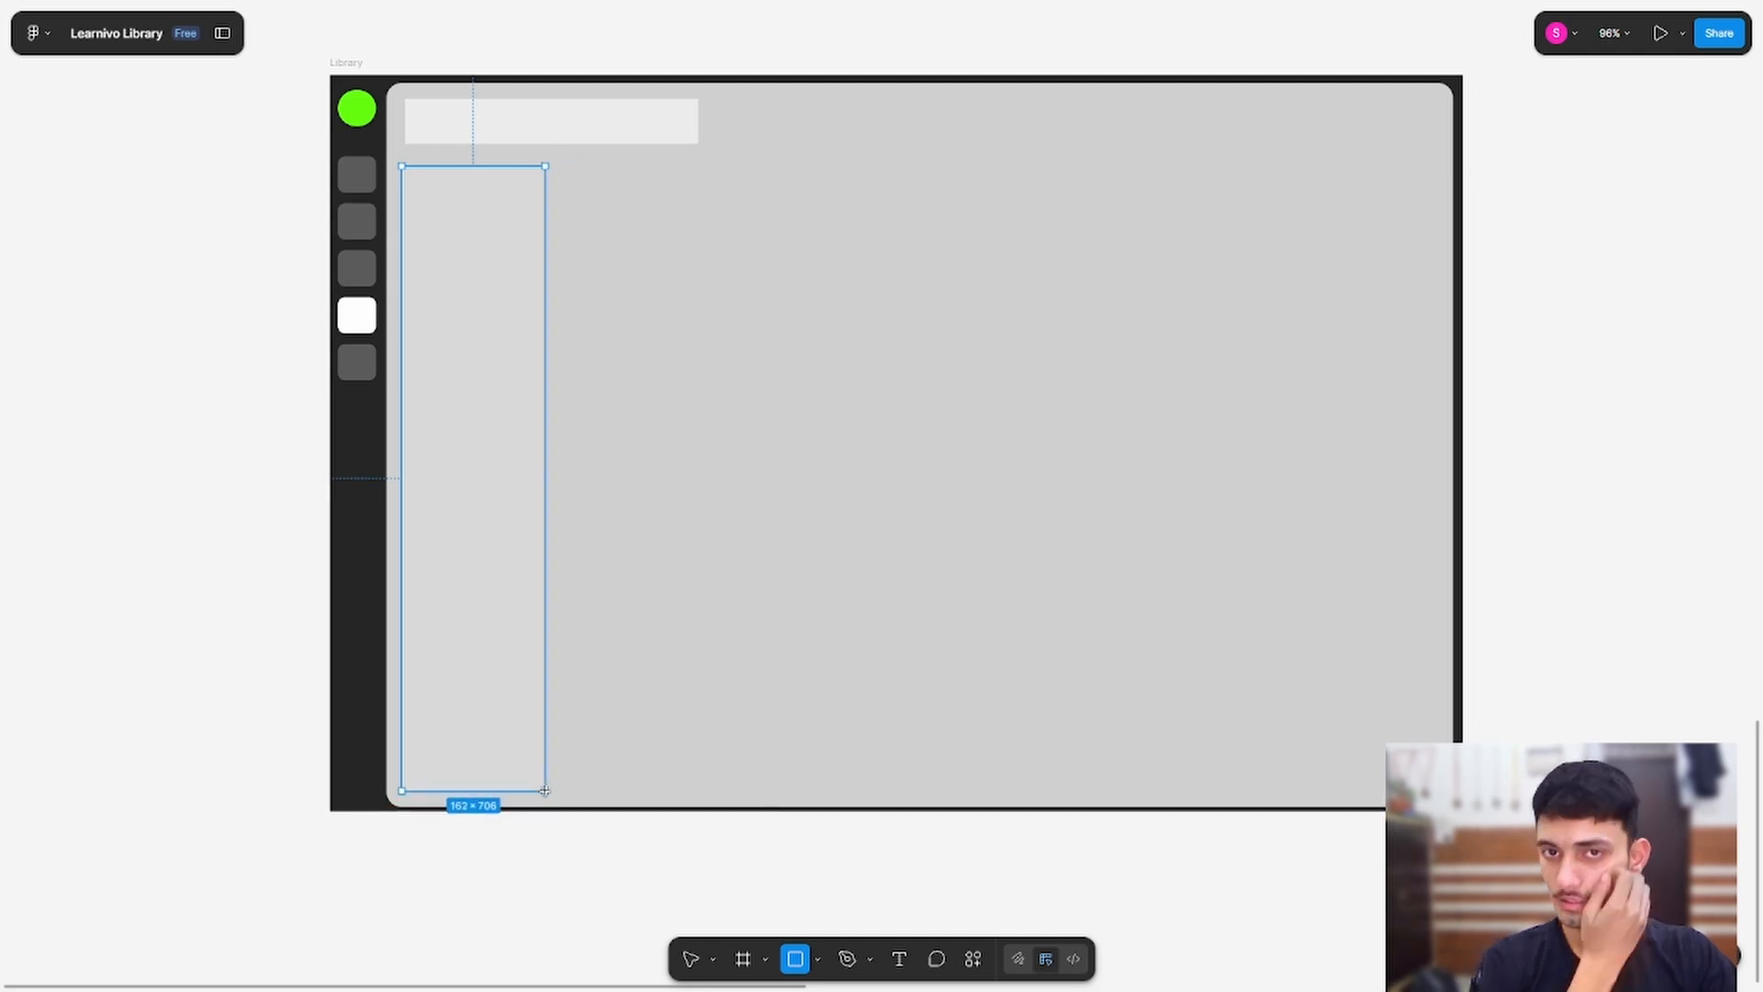
mouse_move(545, 790)
left_mouse_down()
mouse_move(1567, 331)
mouse_move(1422, 344)
mouse_move(539, 315)
mouse_move(460, 343)
mouse_move(517, 343)
left_mouse_up()
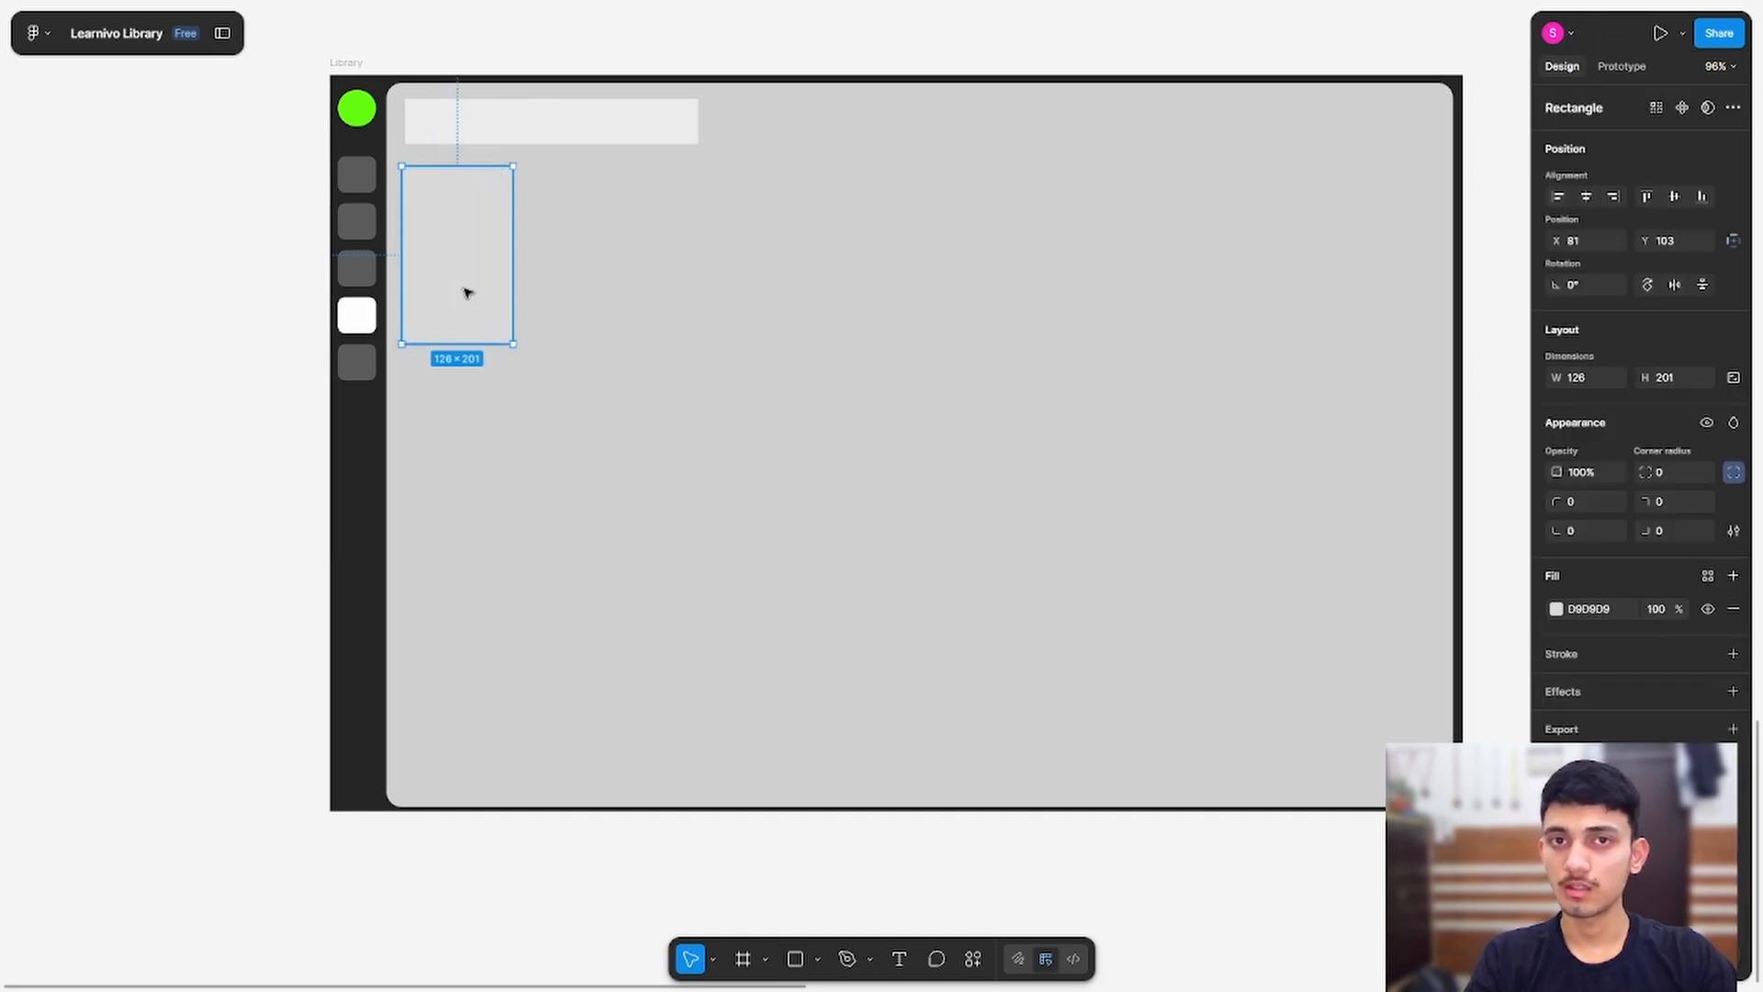
left_click_drag(469, 287, 488, 287)
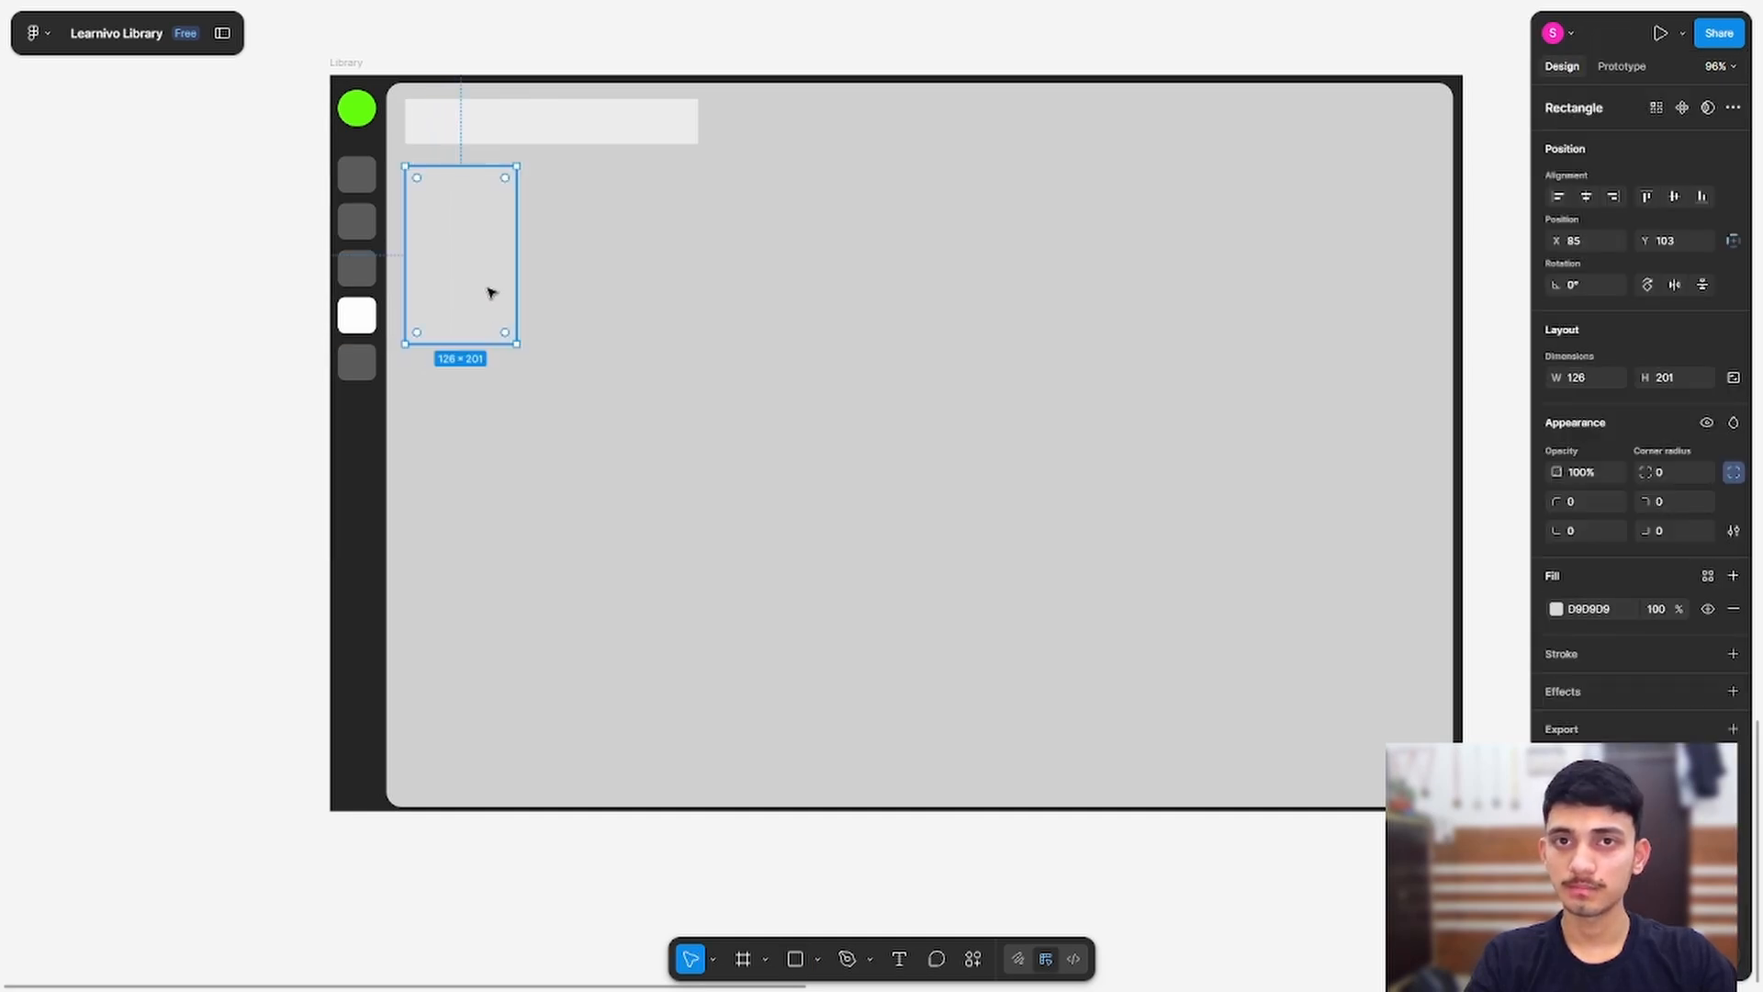
left_click(1556, 609)
mouse_move(1332, 602)
left_mouse_down()
mouse_move(1288, 575)
mouse_move(1336, 617)
mouse_move(1324, 608)
left_mouse_up()
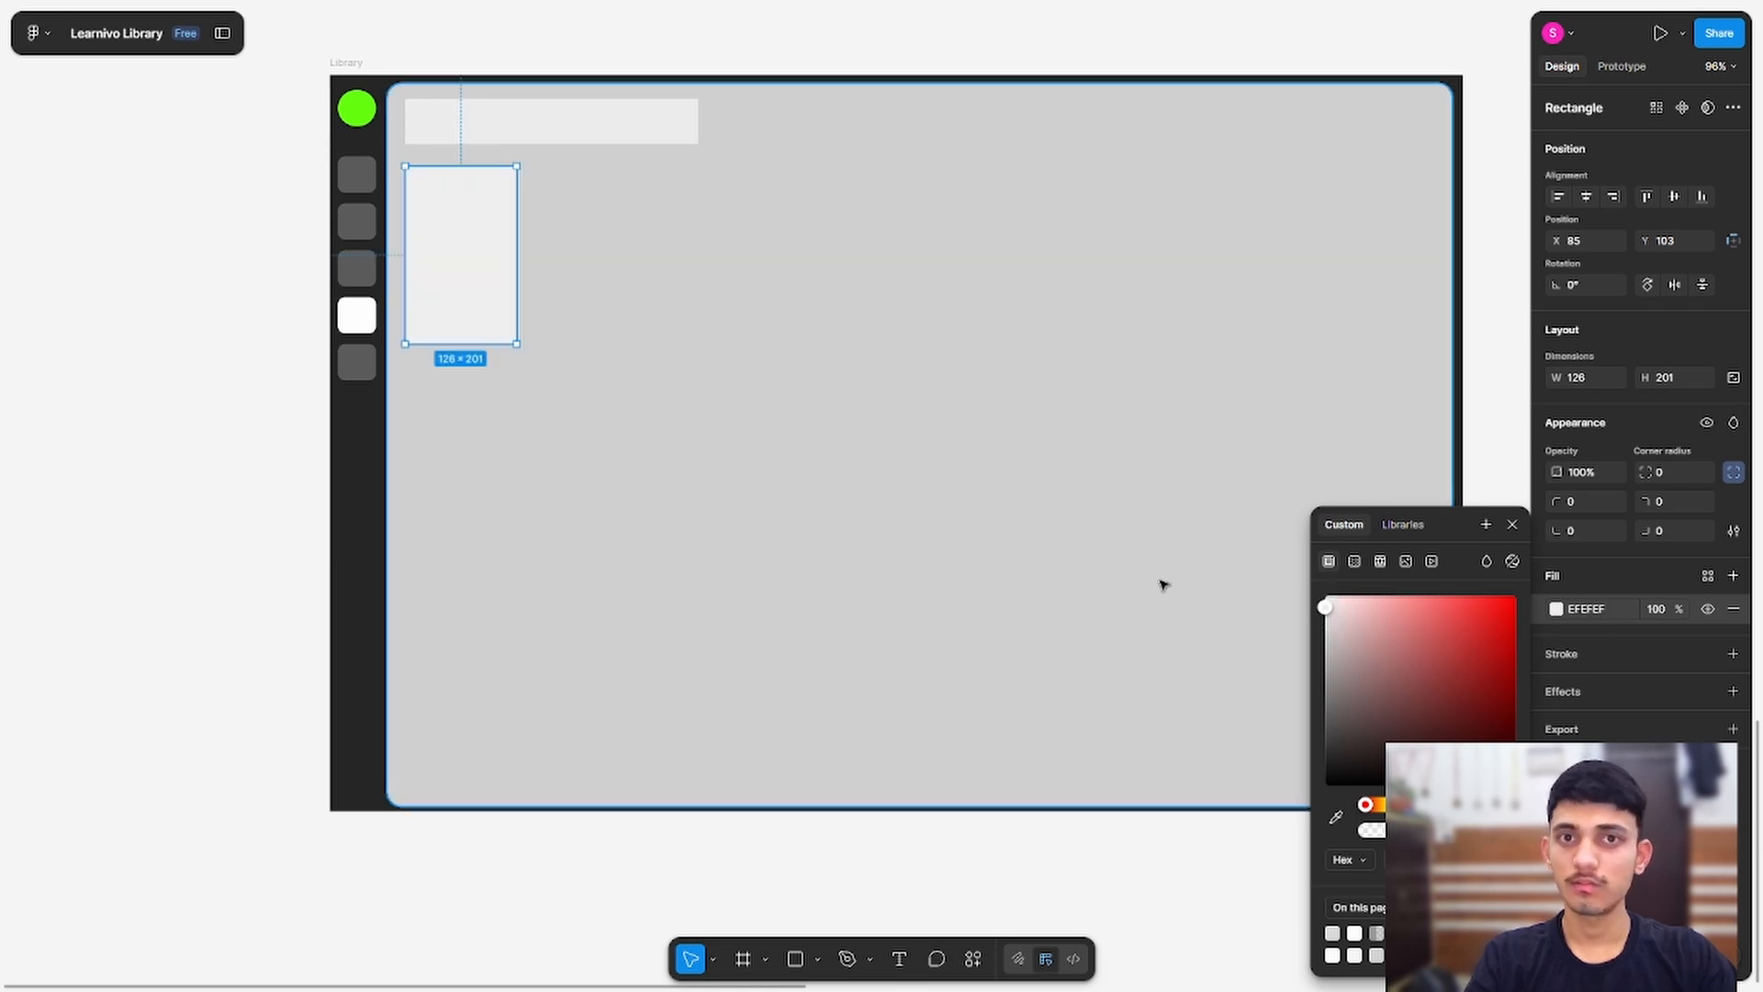
scroll(423, 187, "up", 3)
Step: Lower the cover rectangle and duplicate the header bar as a 151-wide heading bar
scroll(422, 187, "up", 1)
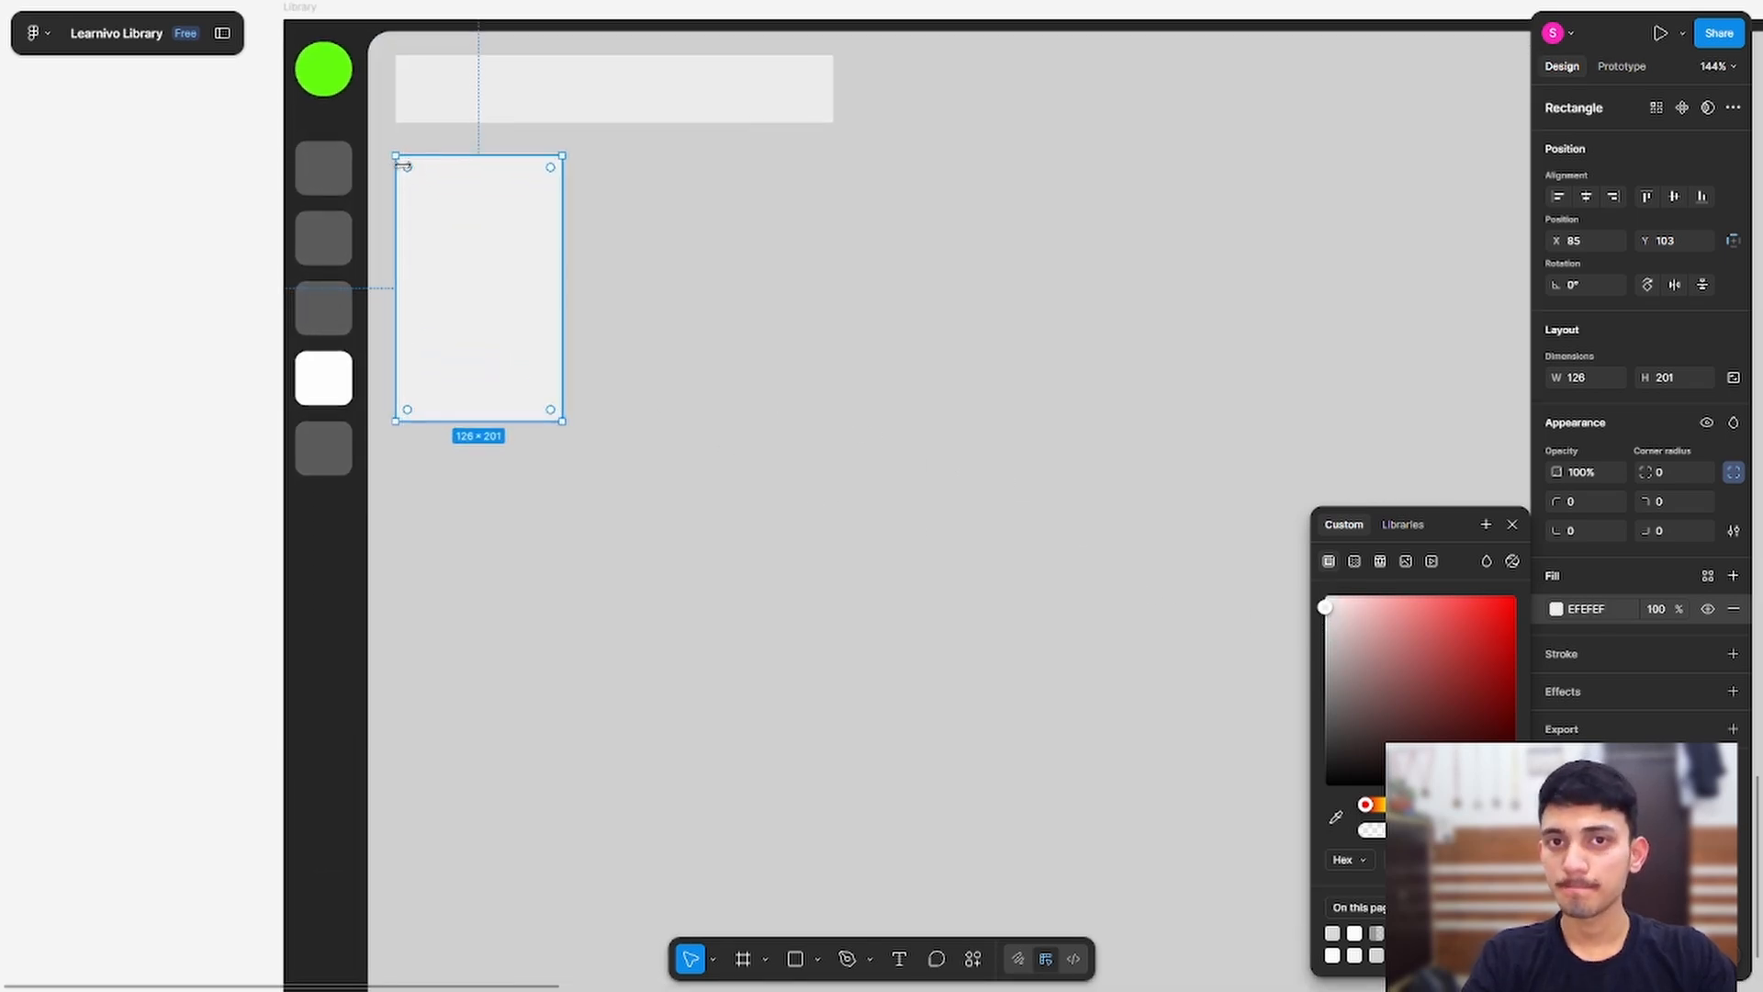
left_click(217, 175)
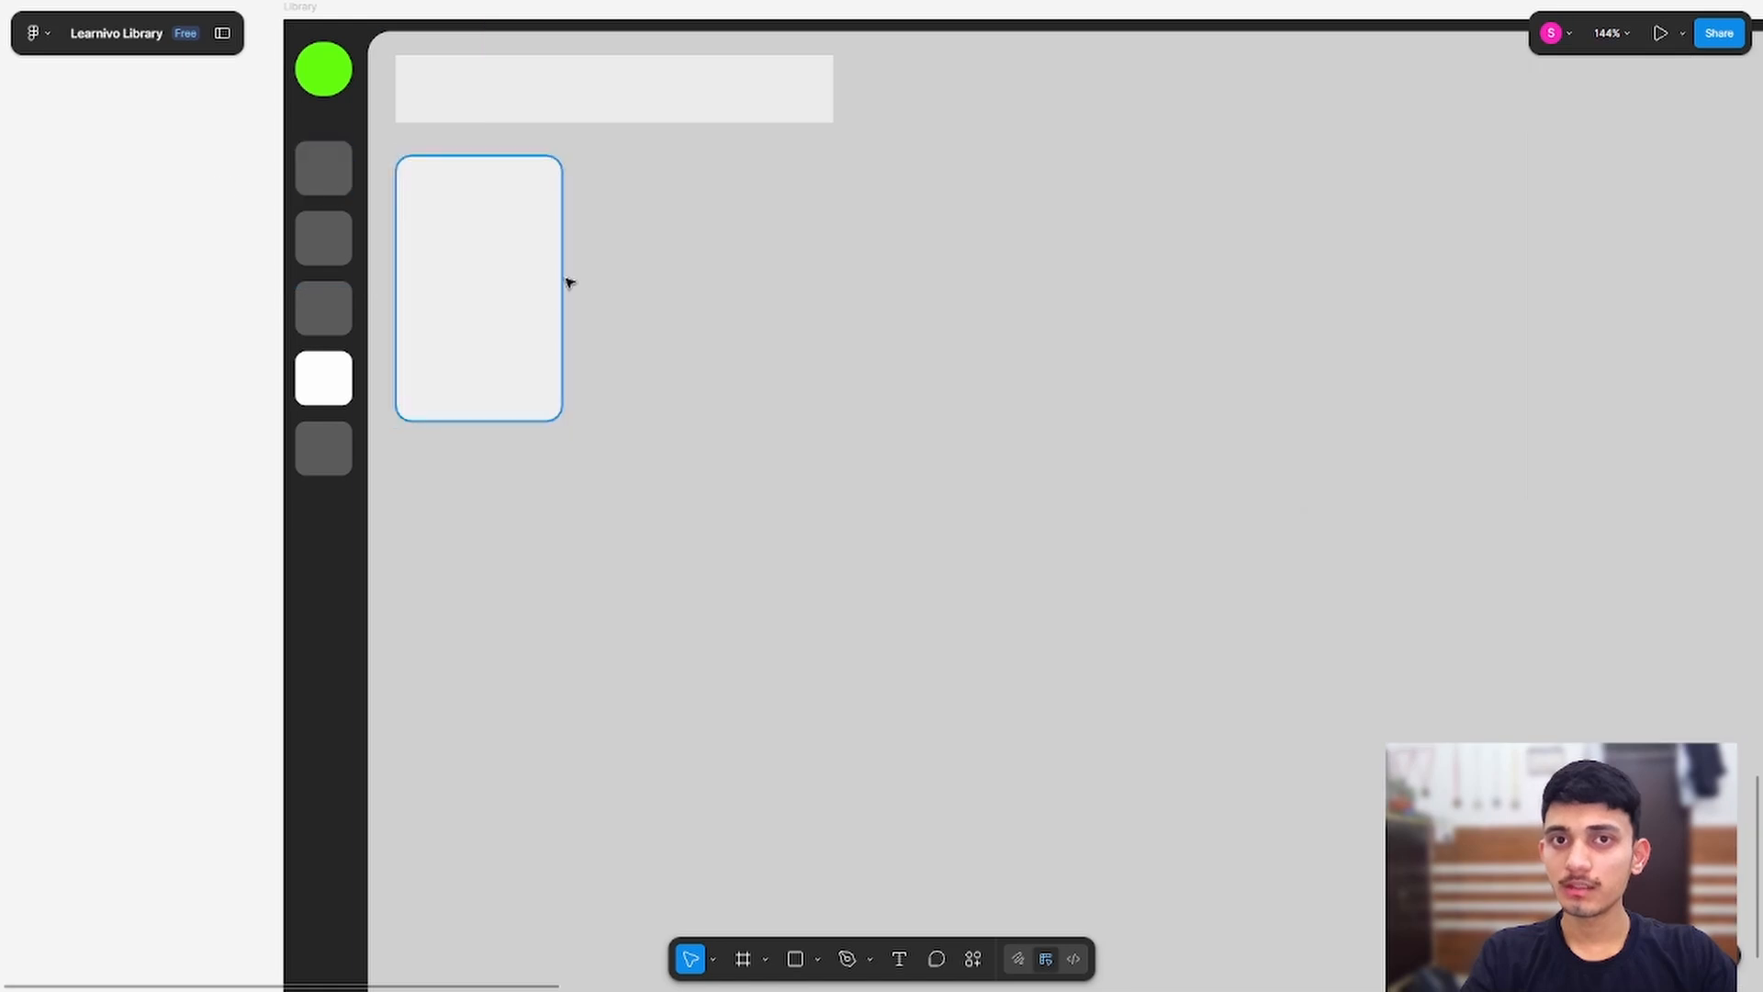
left_click_drag(512, 261, 514, 354)
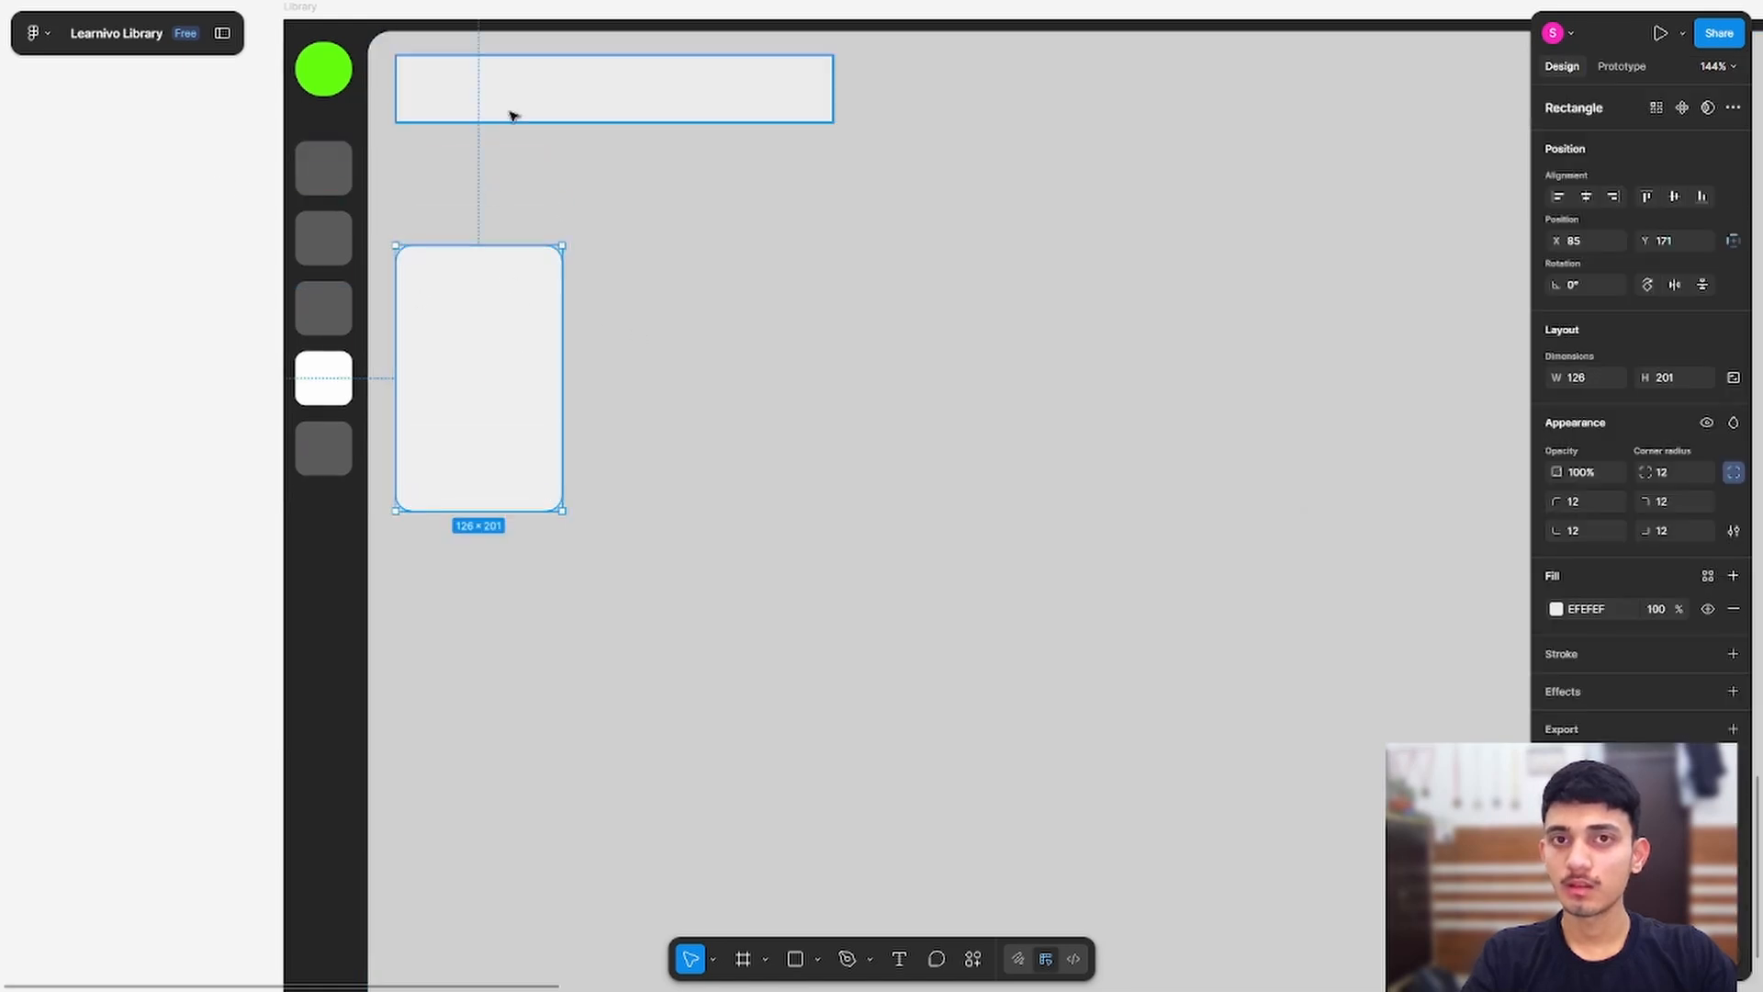
left_click(539, 101)
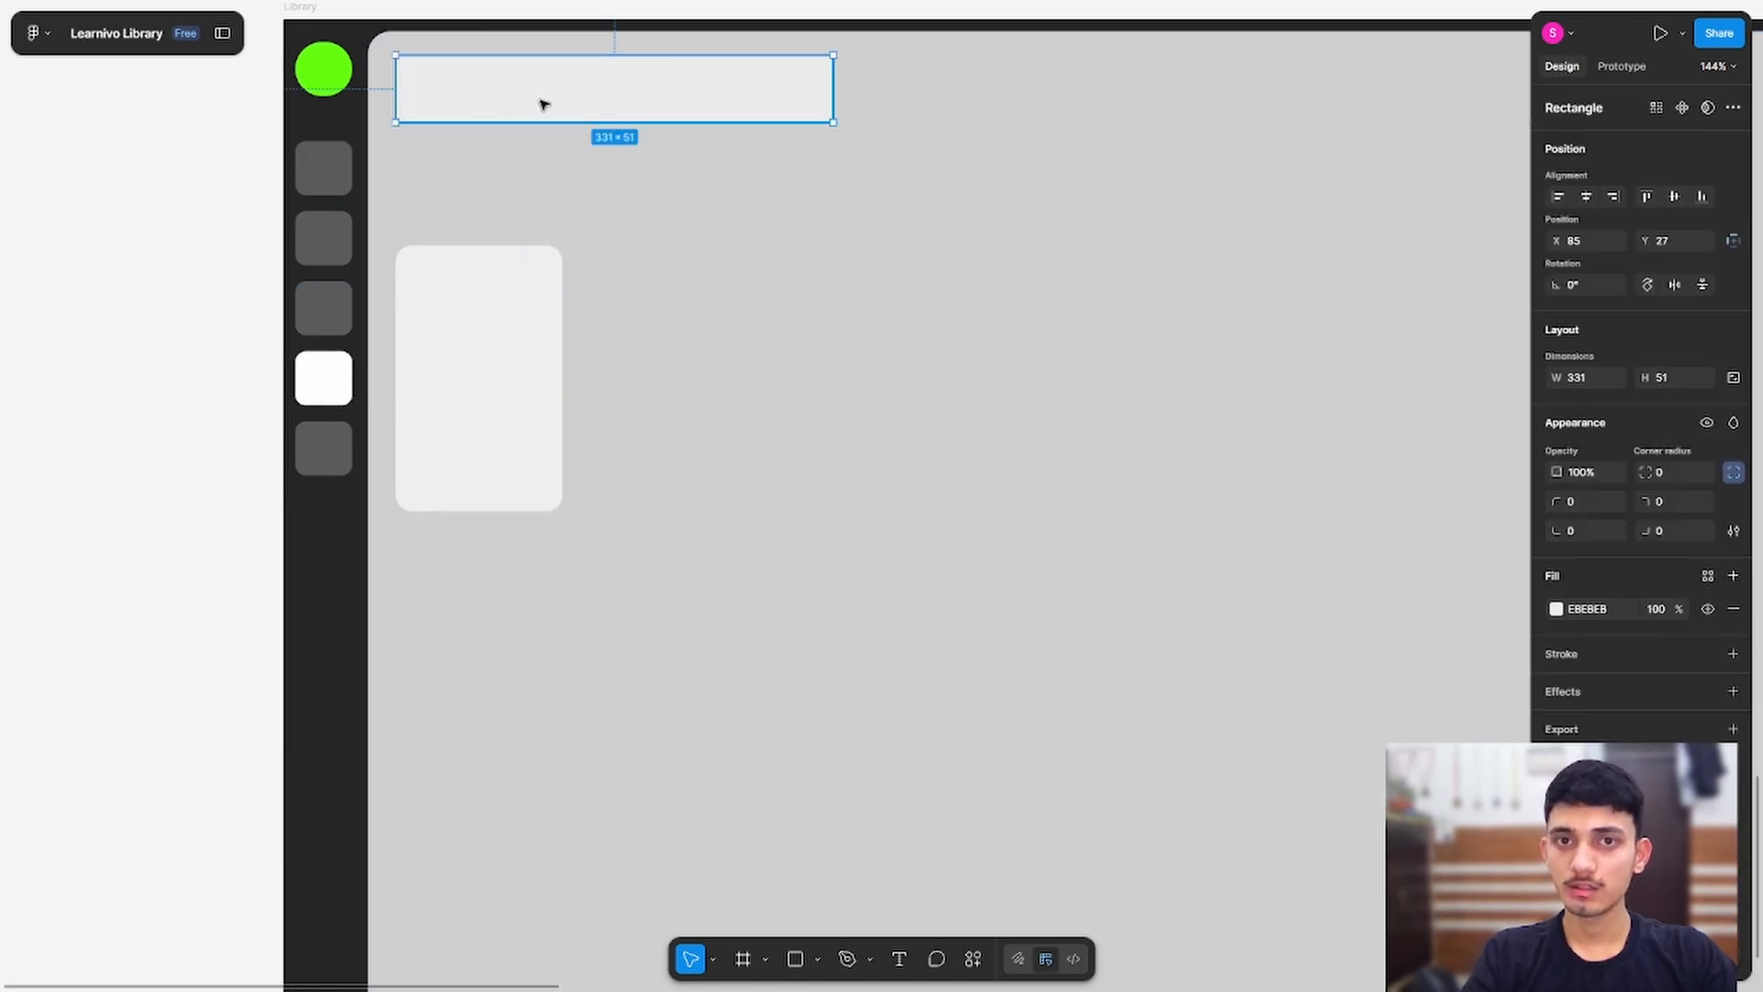
left_click_drag(541, 101, 570, 195, "alt")
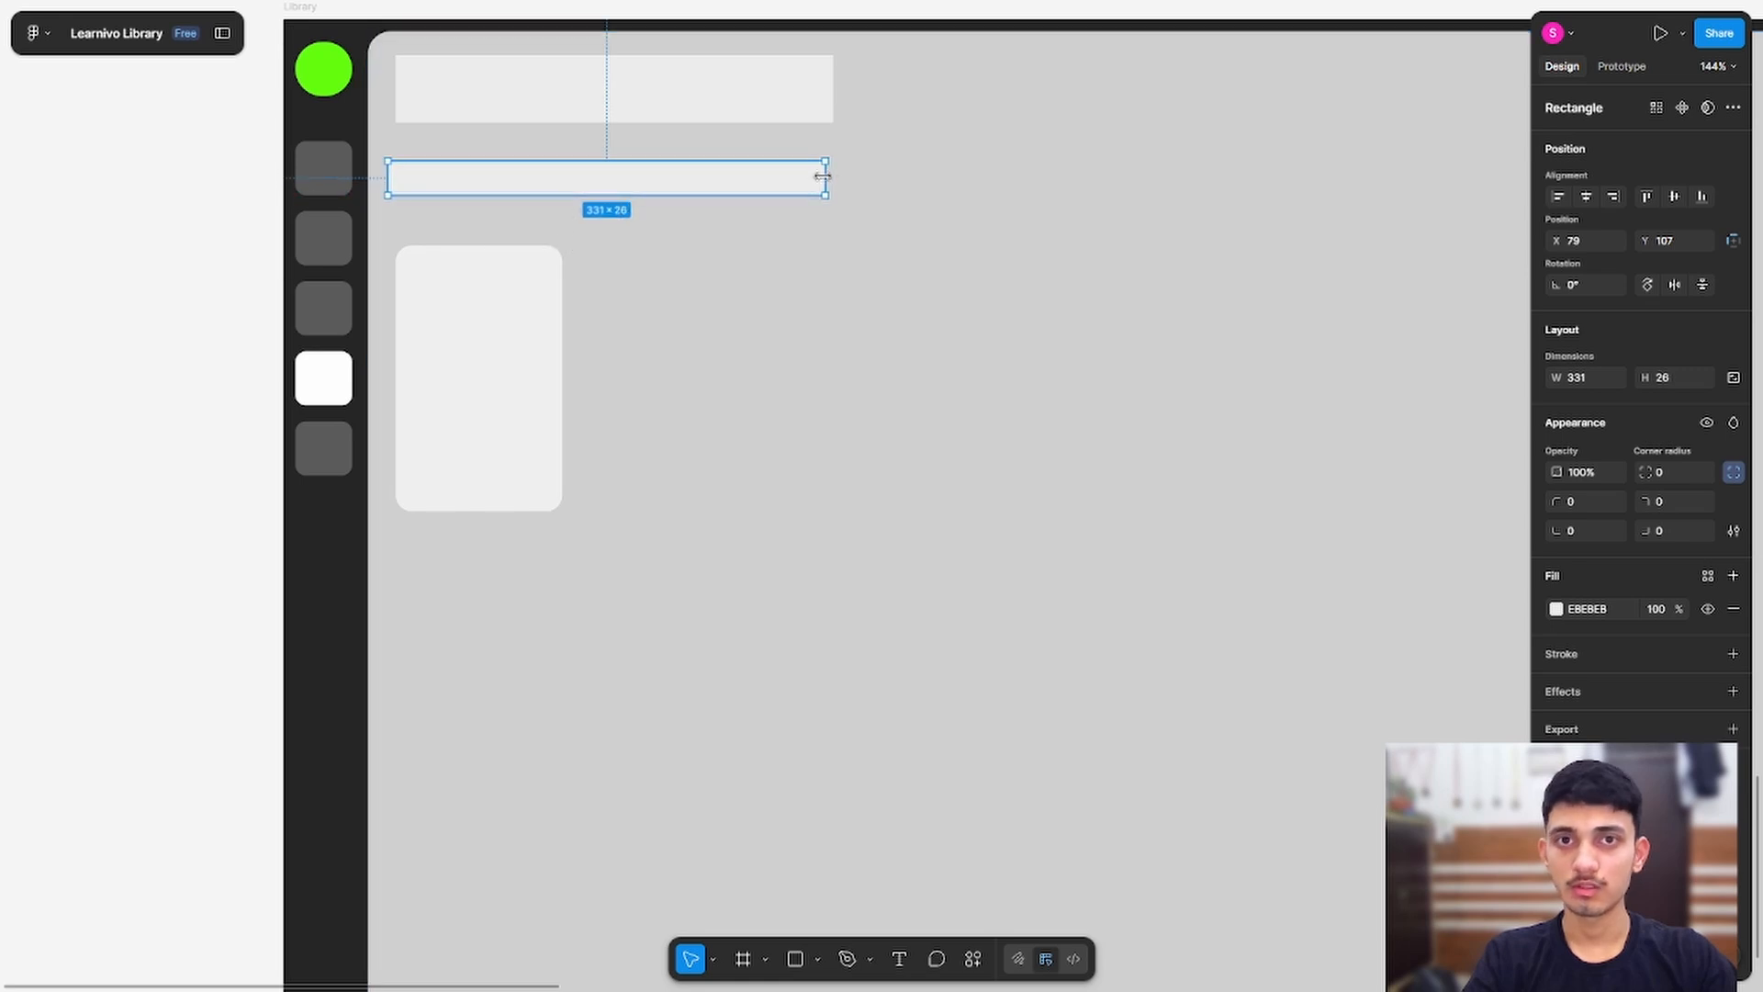
left_click_drag(823, 176, 547, 201)
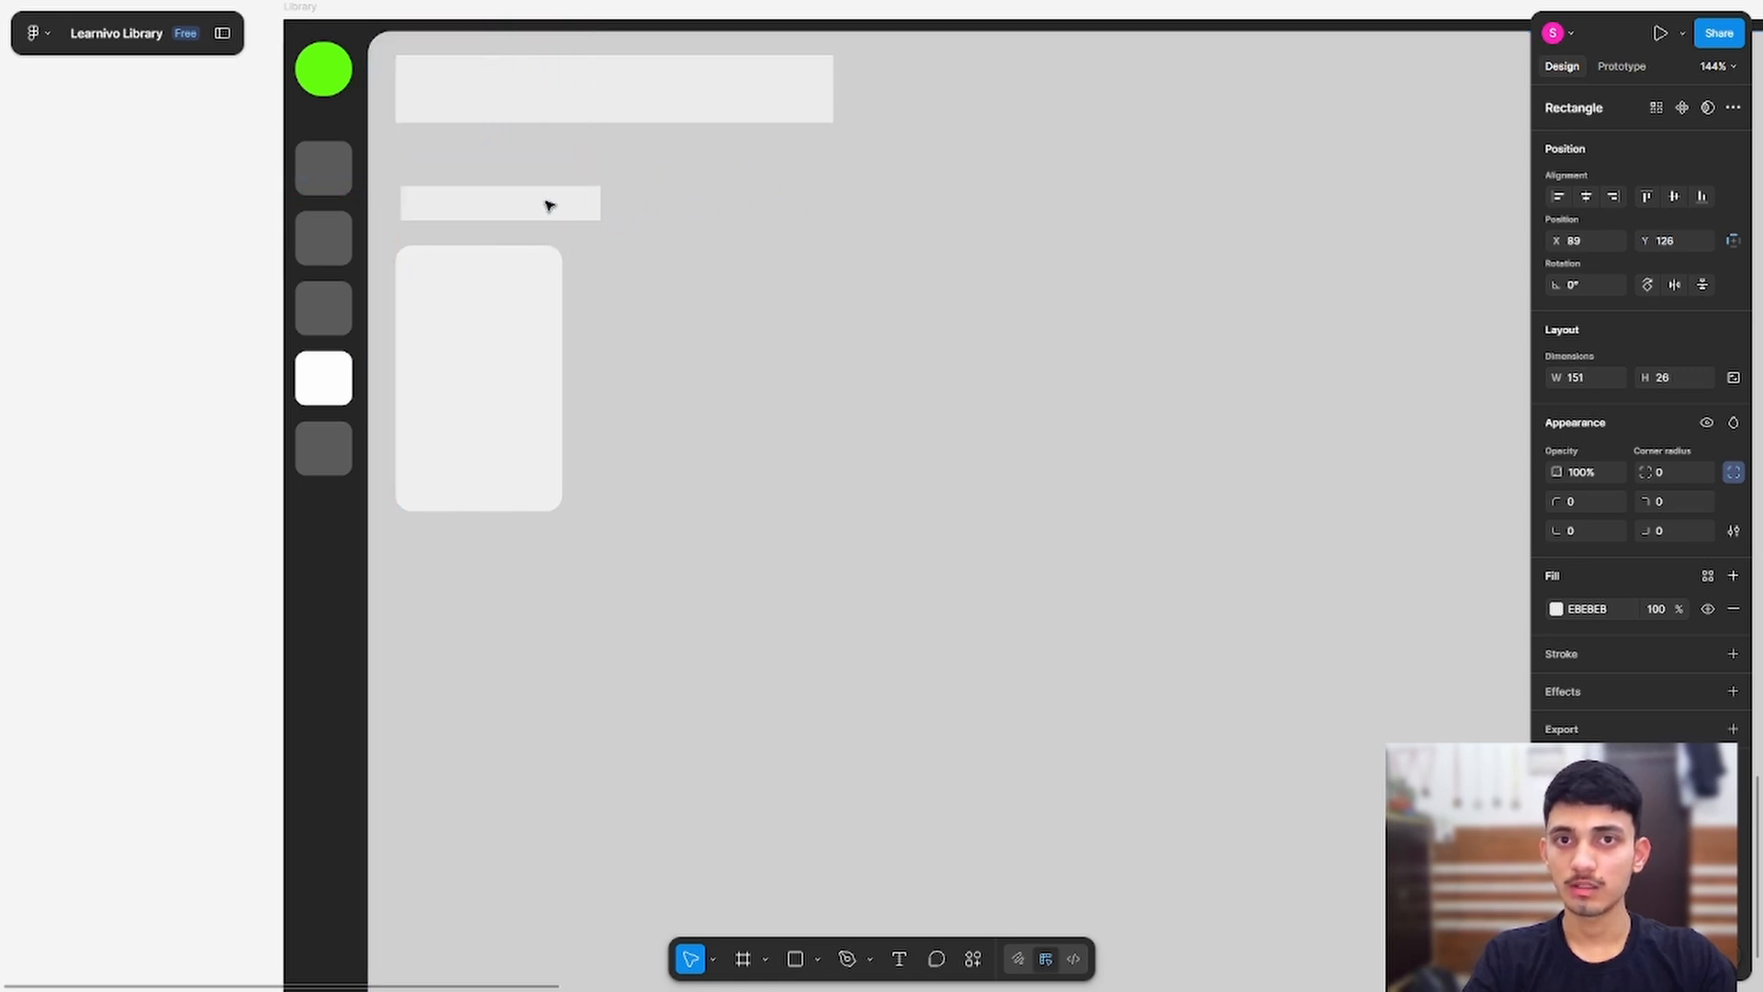
Step: Copy the header bar to the top right, shrink it to 259×32, and round its corners to 7
left_click(705, 105)
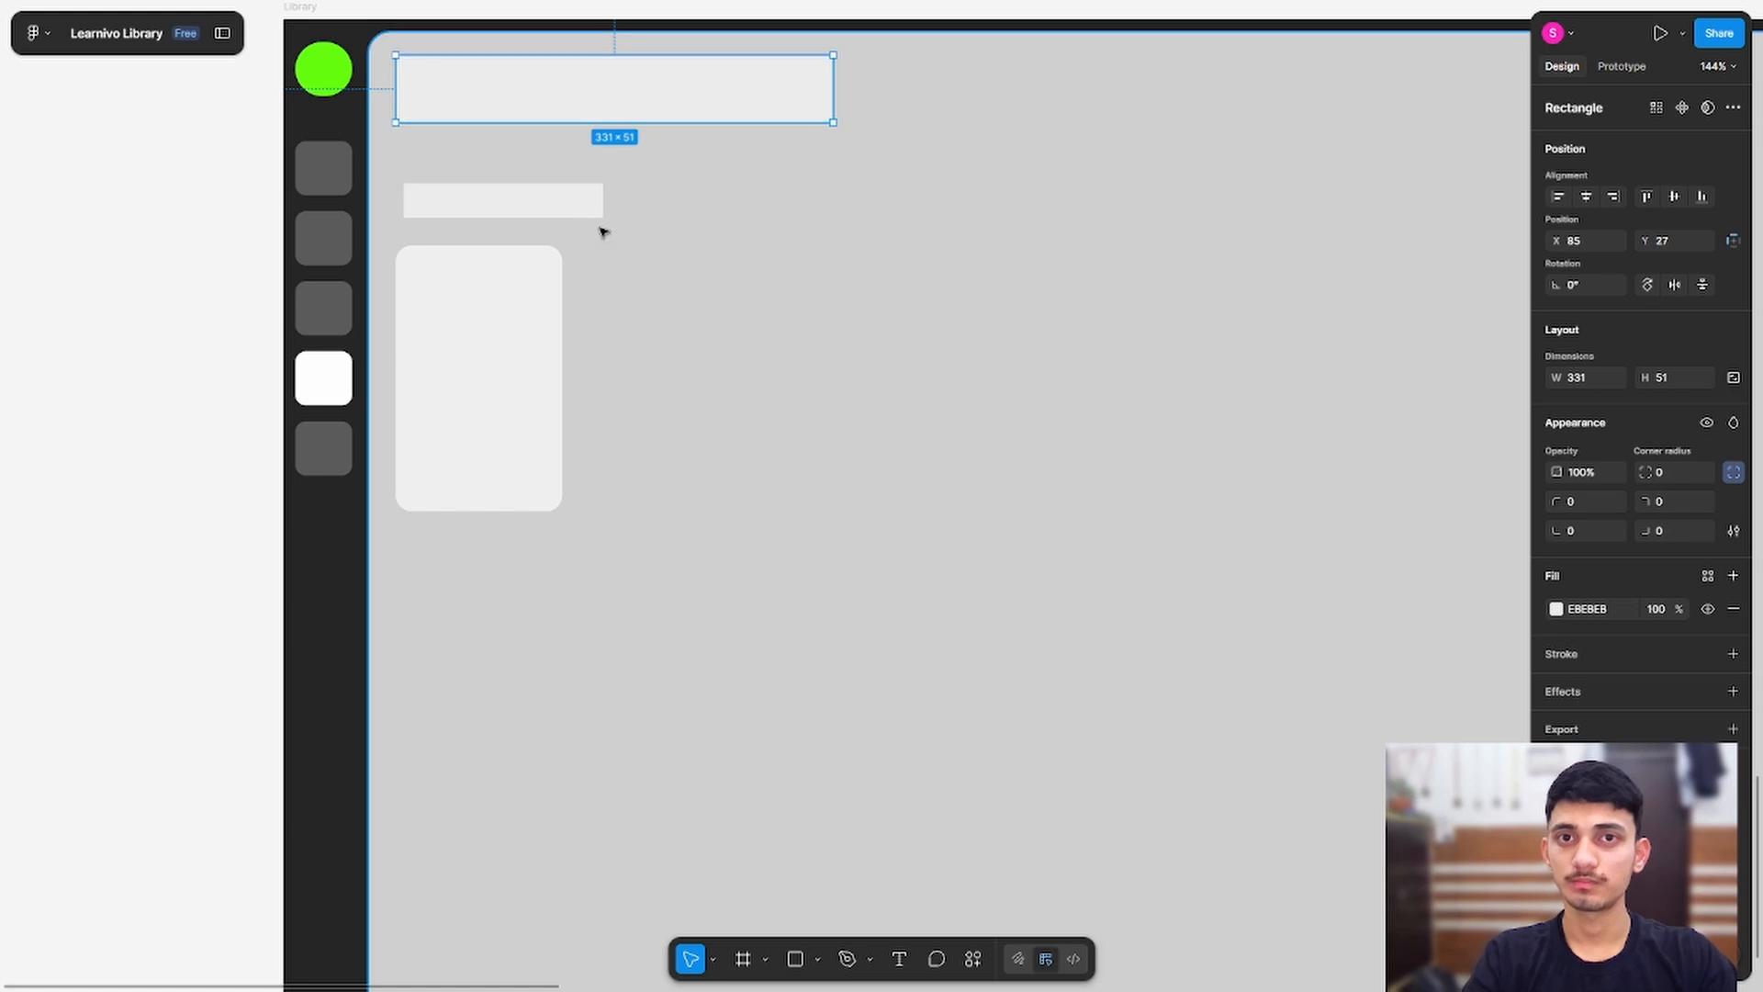
left_click_drag(627, 105, 1253, 234)
left_click_drag(1121, 372, 394, 443)
left_click_drag(510, 280, 981, 184)
left_click_drag(1202, 161, 1086, 169)
scroll(852, 167, "up", 5)
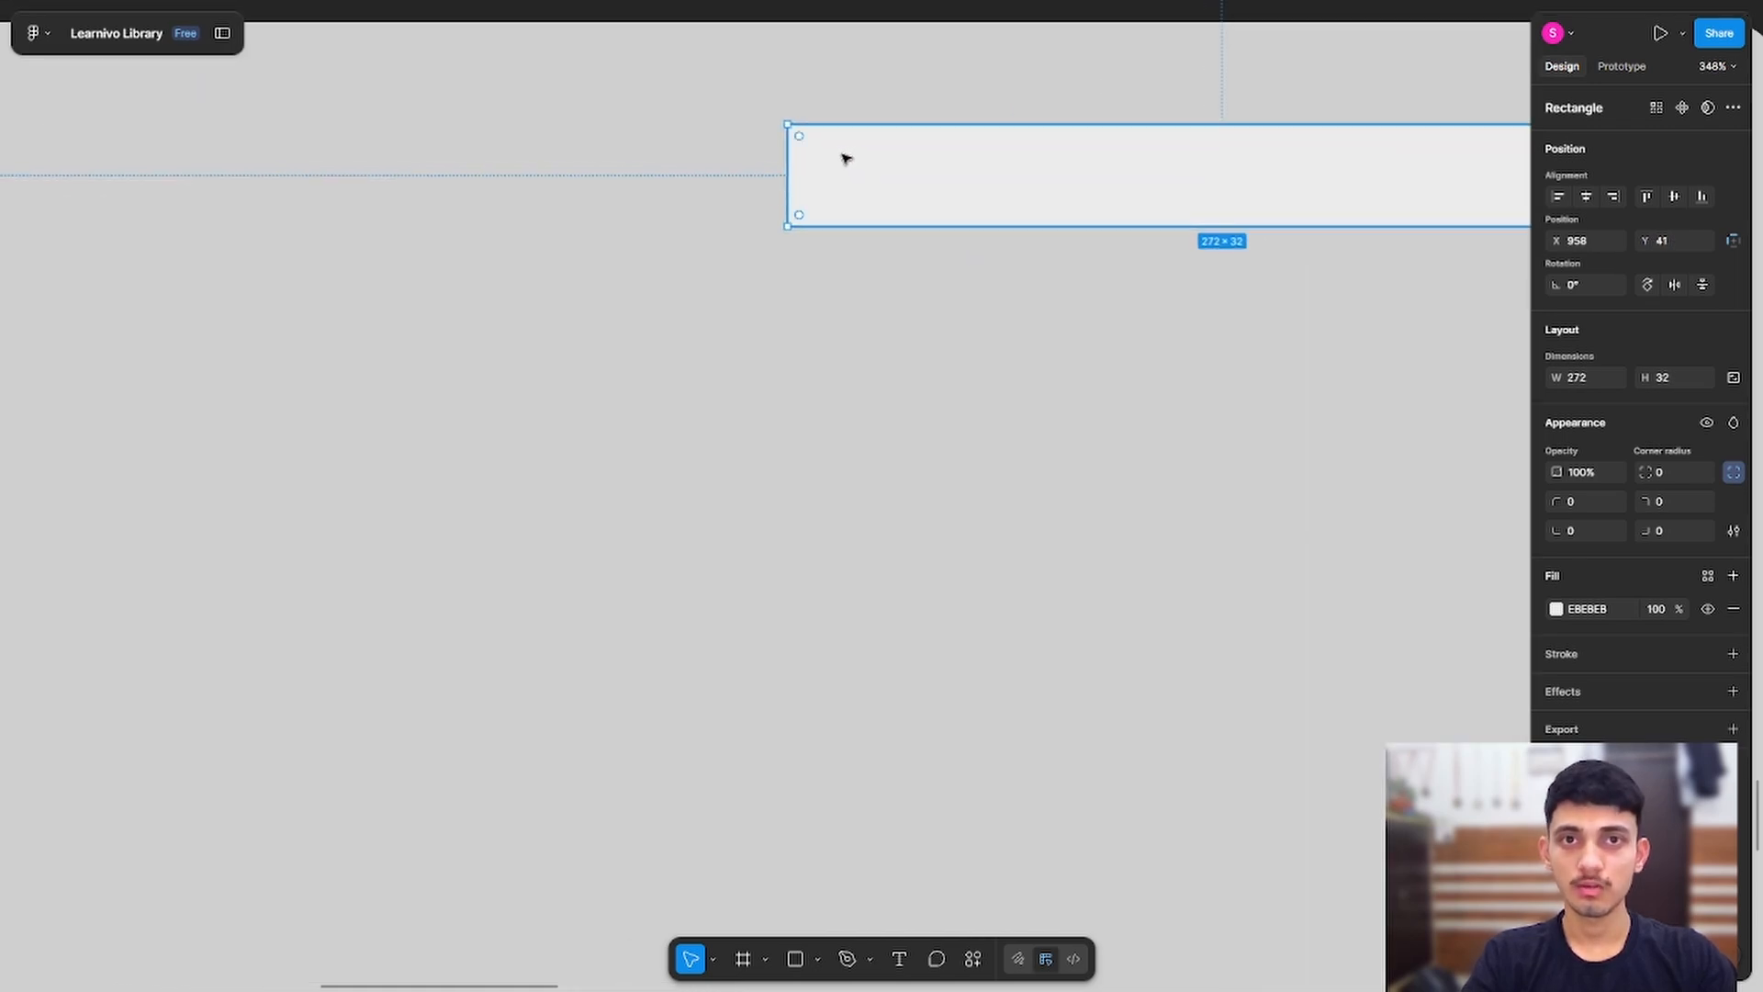
mouse_move(799, 141)
left_mouse_down()
mouse_move(942, 162)
mouse_move(828, 158)
left_mouse_up()
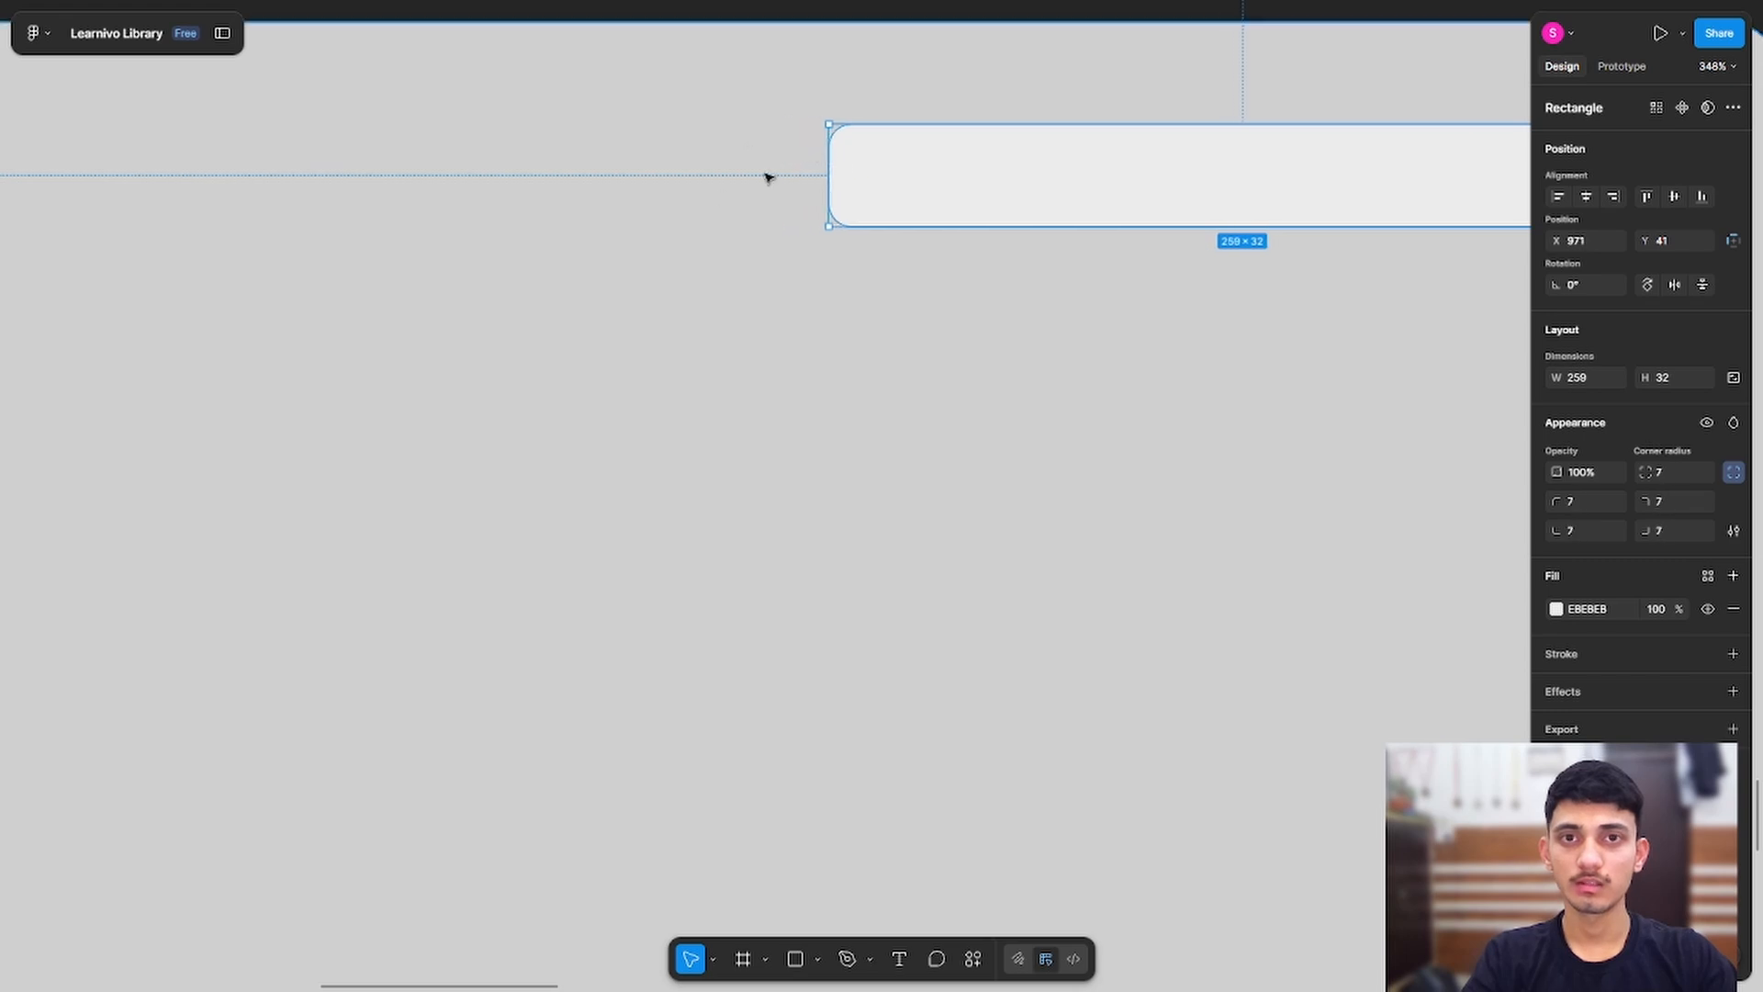
left_click(717, 199)
scroll(748, 276, "down", 3)
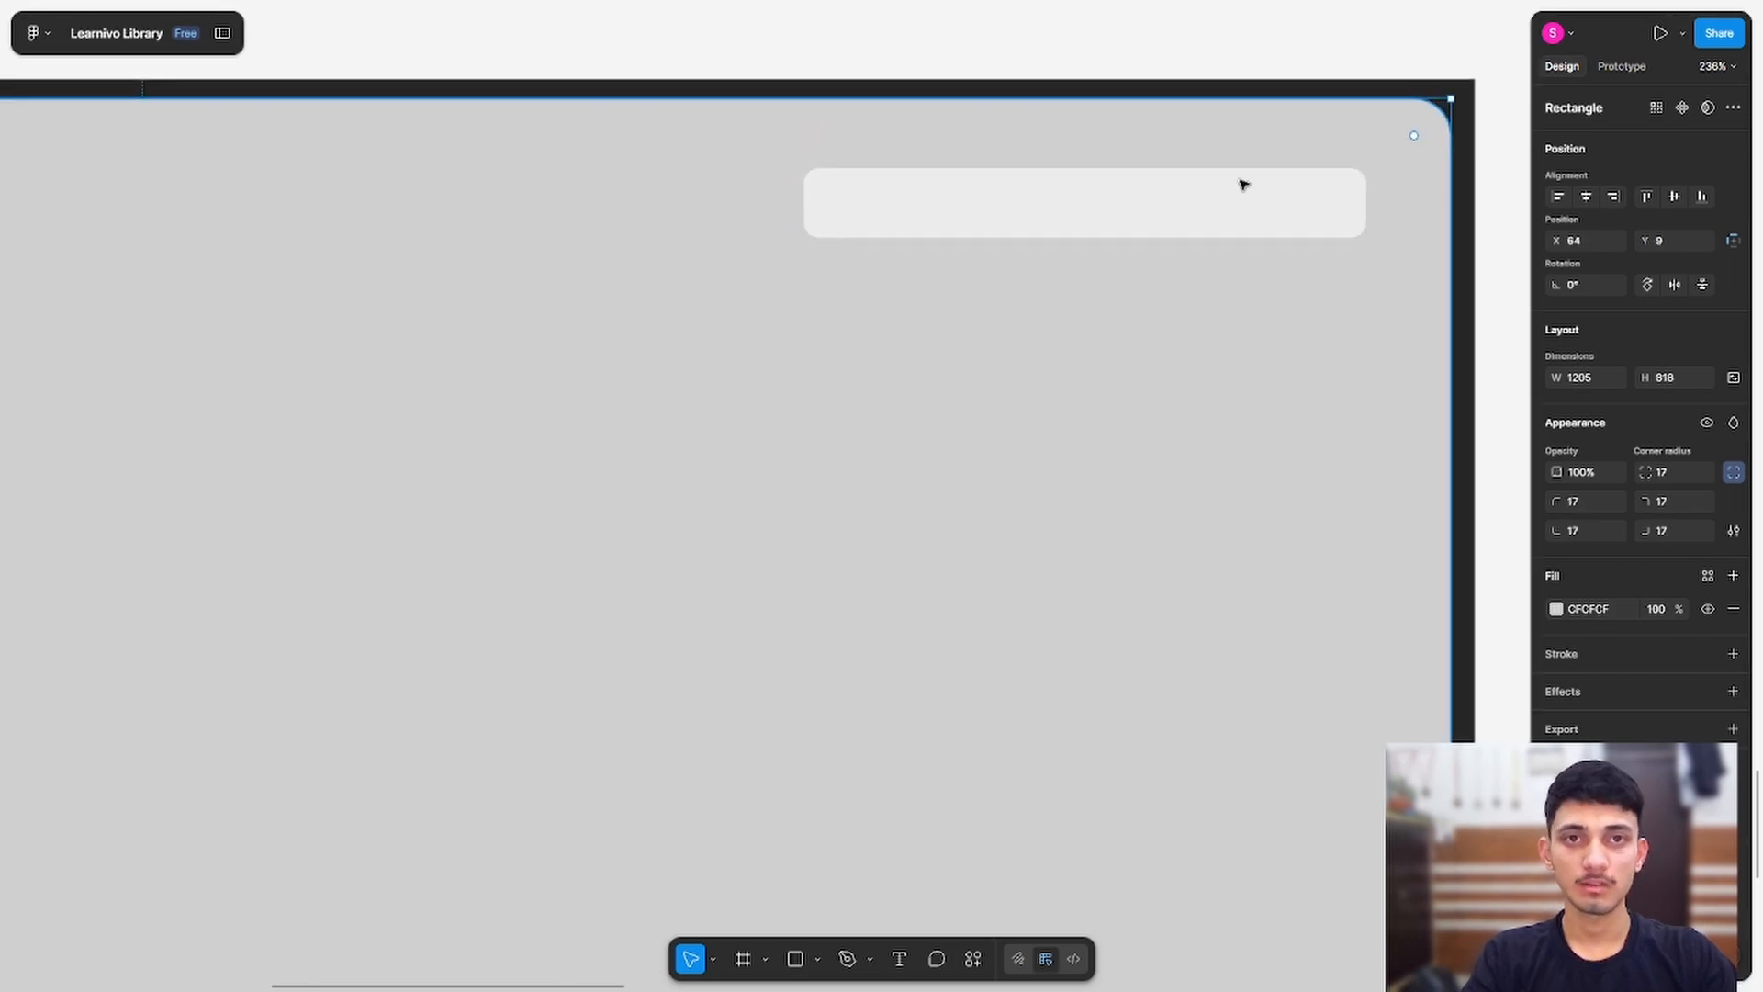
Step: Align the cover card under the heading bar and duplicate it into a row of eight
left_click_drag(465, 449, 1002, 244)
scroll(776, 376, "down", 5)
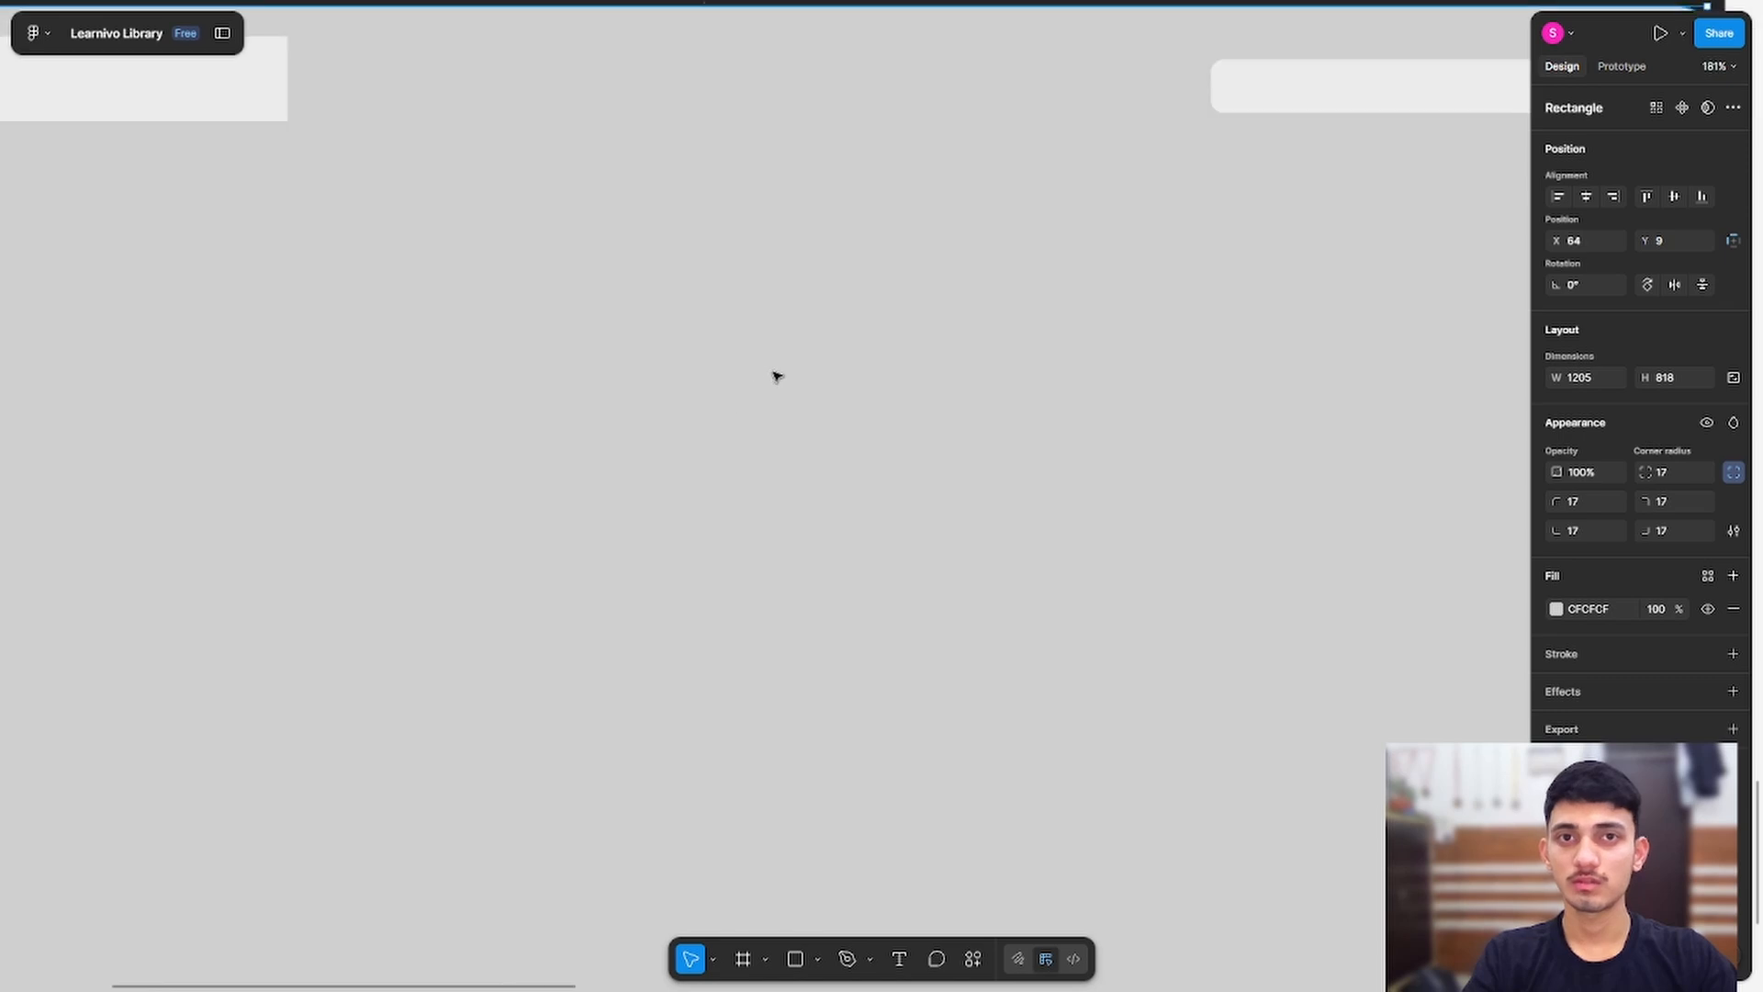
left_click_drag(463, 577, 637, 523)
left_click(353, 366)
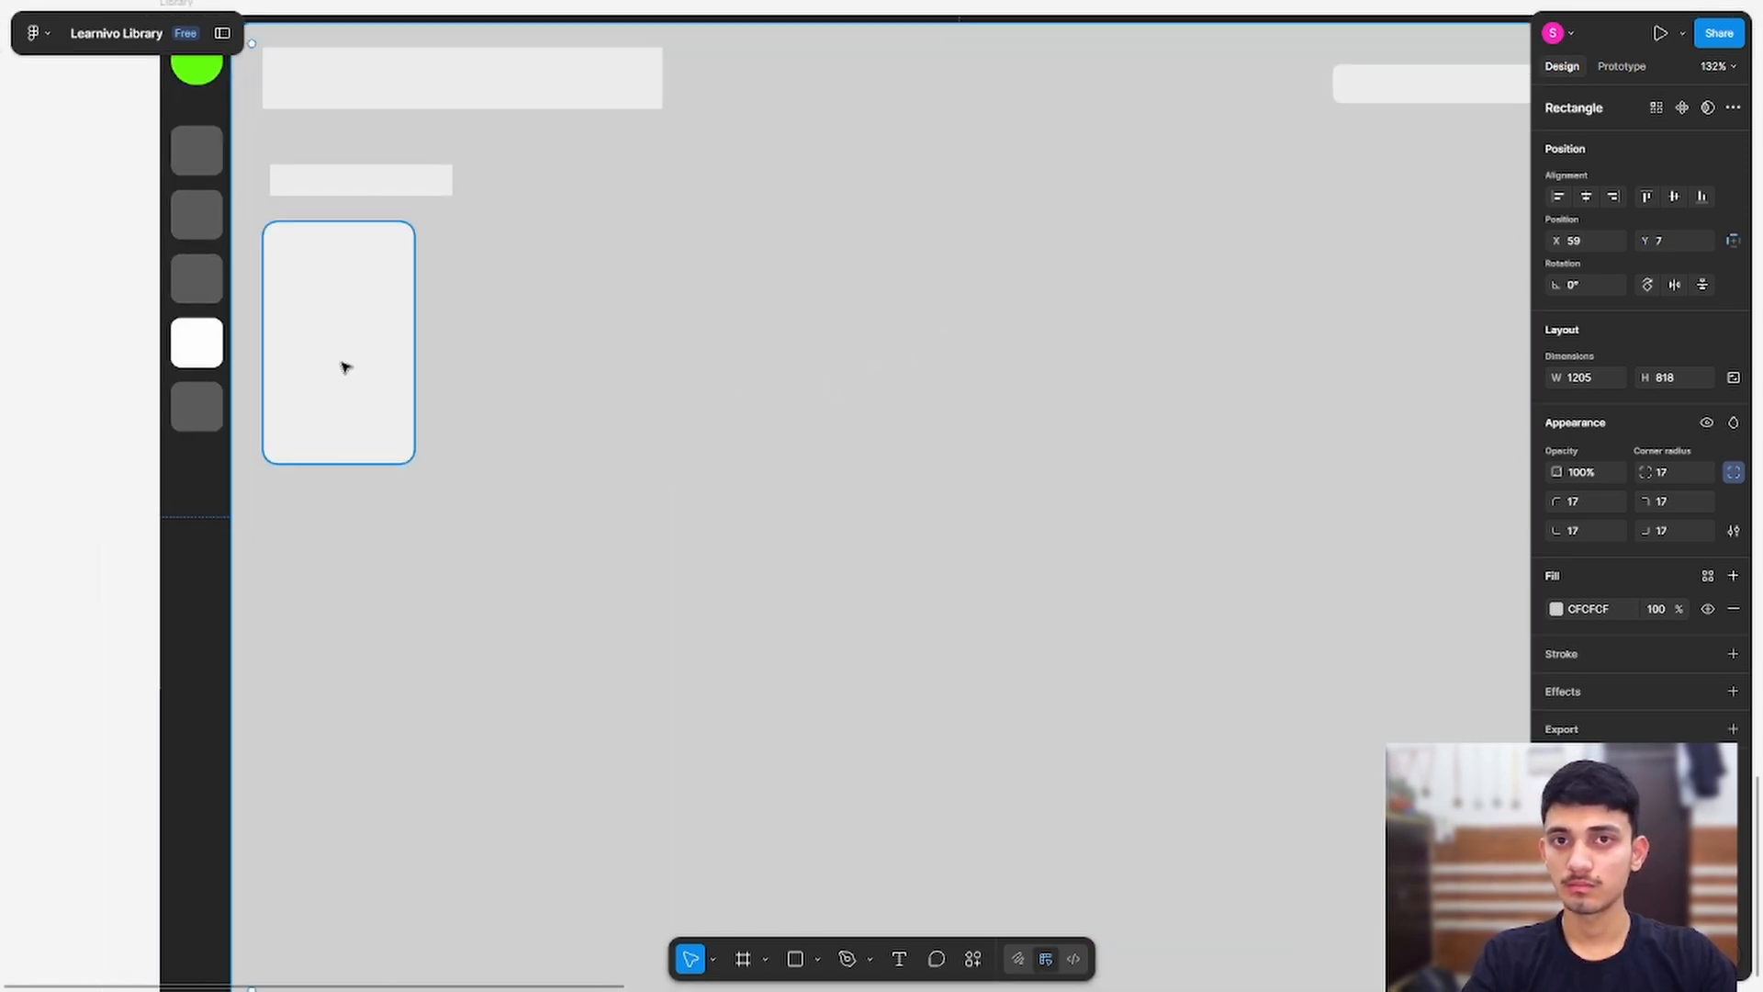
left_click_drag(285, 369, 313, 365)
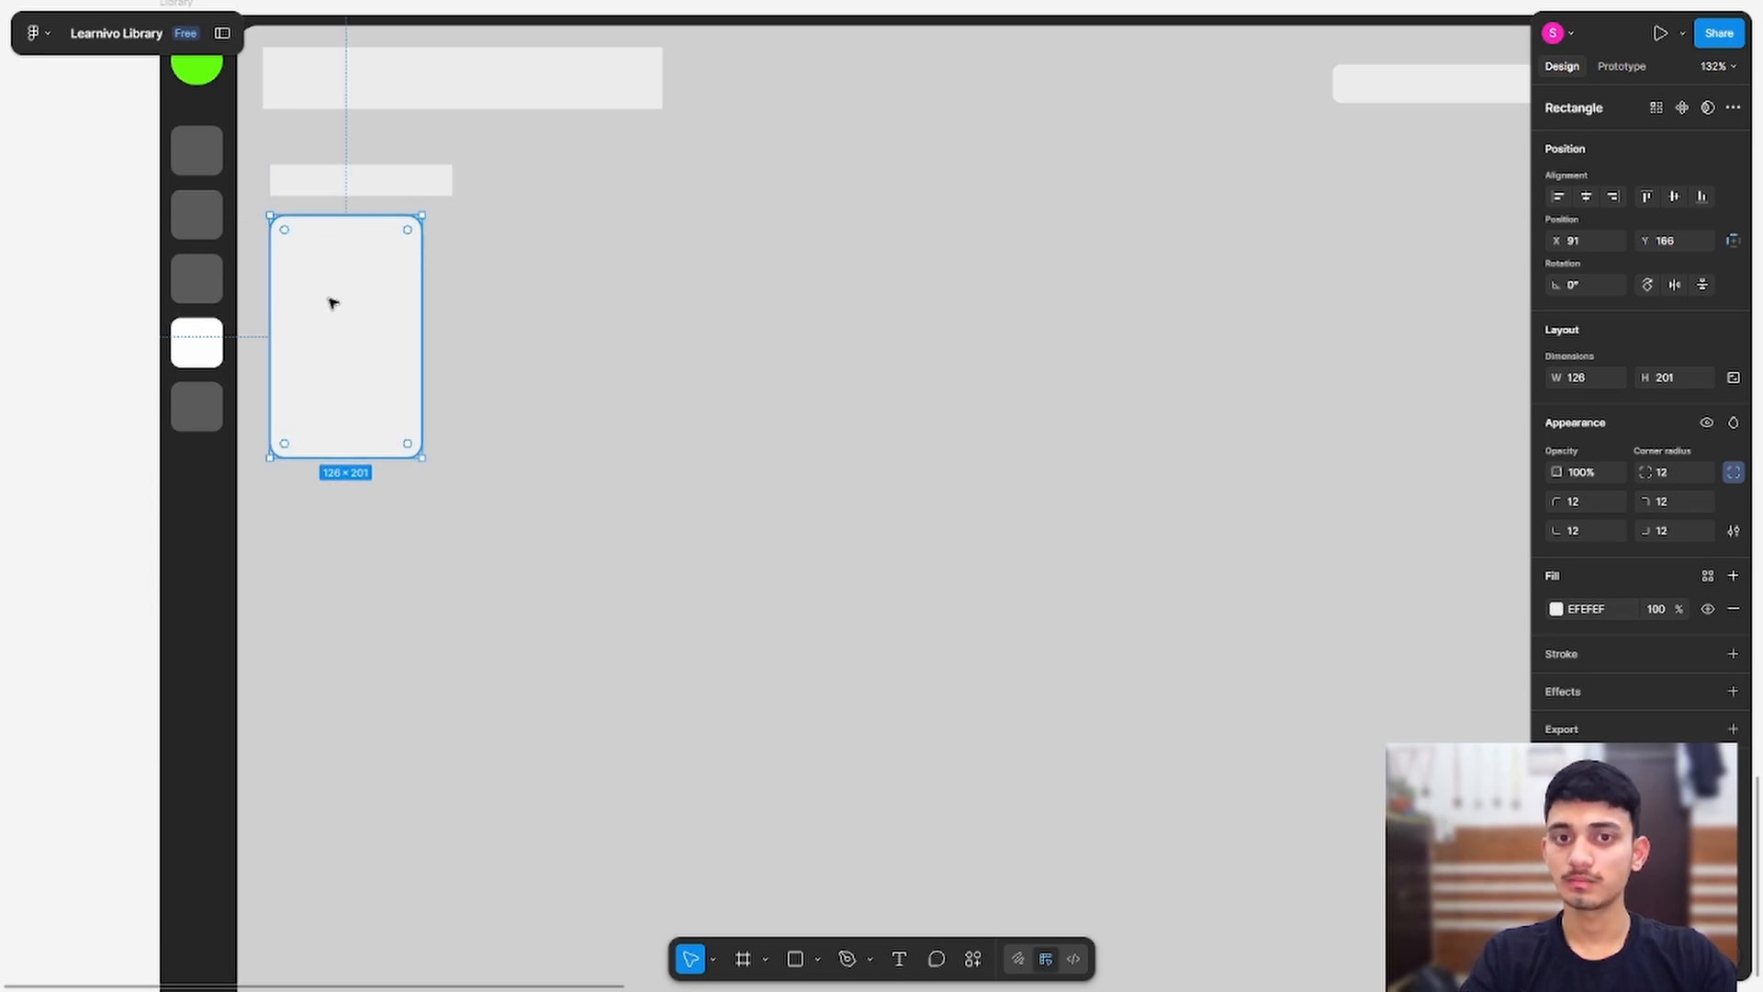
left_click_drag(333, 303, 513, 303, "alt")
key("ctrl+d")
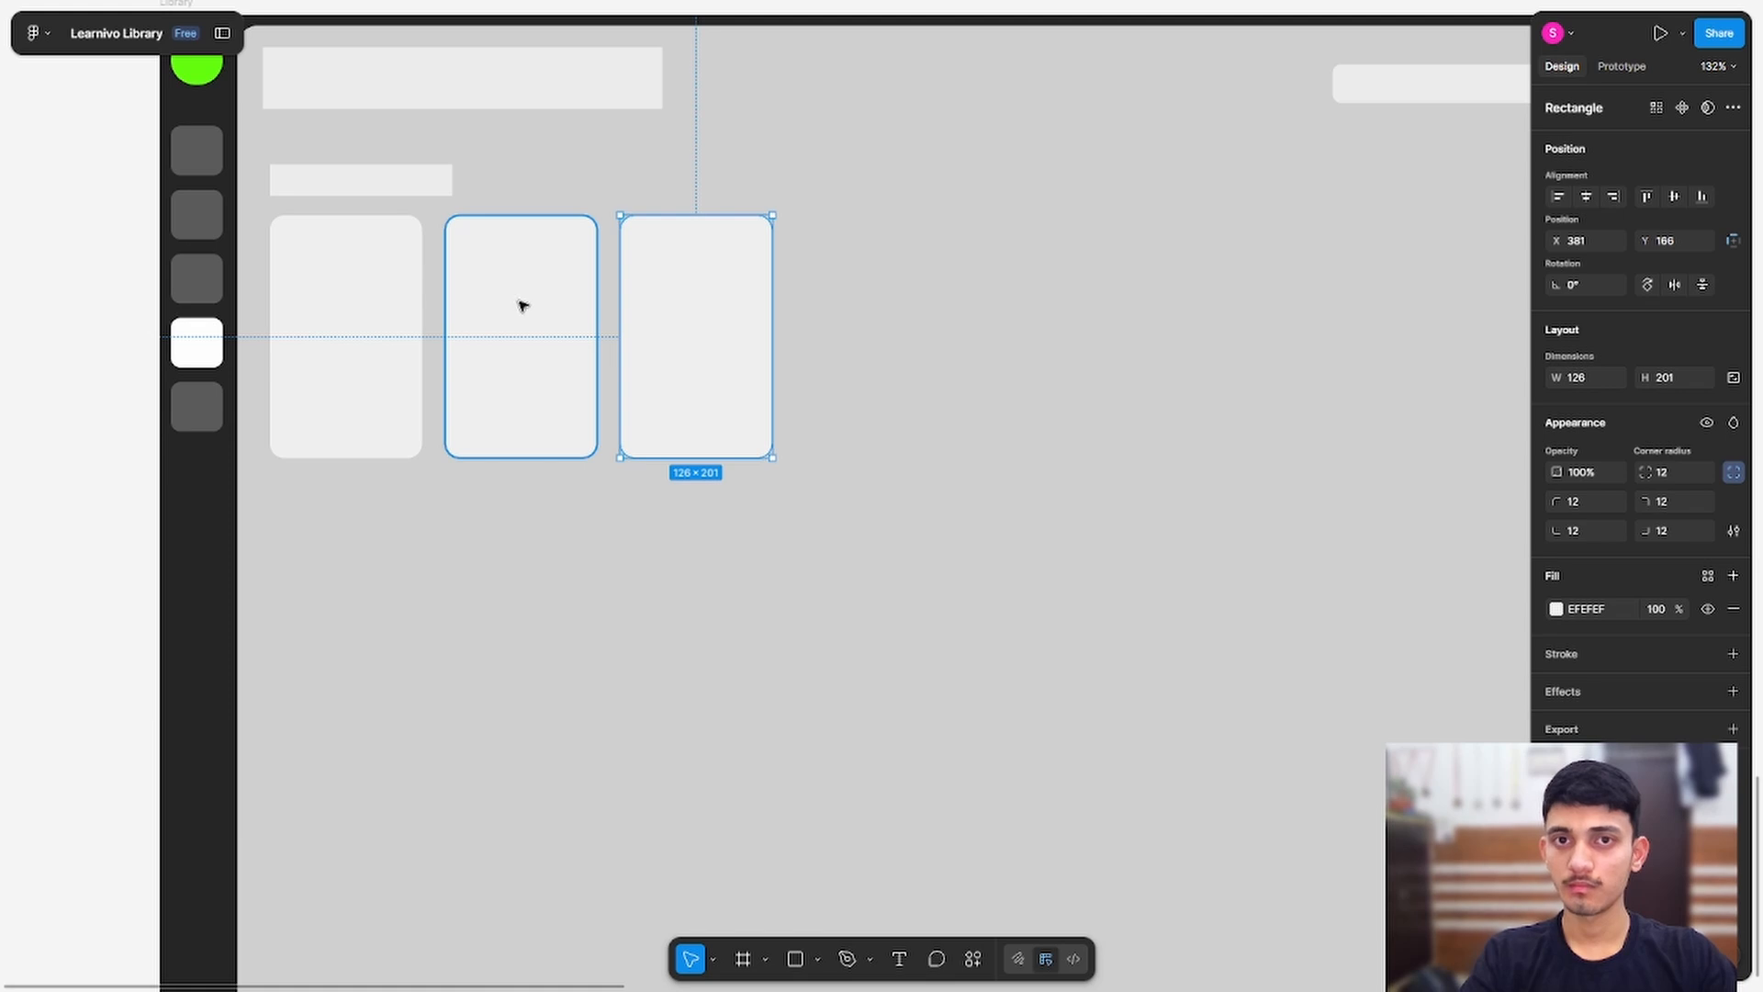
key("ctrl+d")
key("ctrl+d")
key("ctrl+d")
key("ctrl+d")
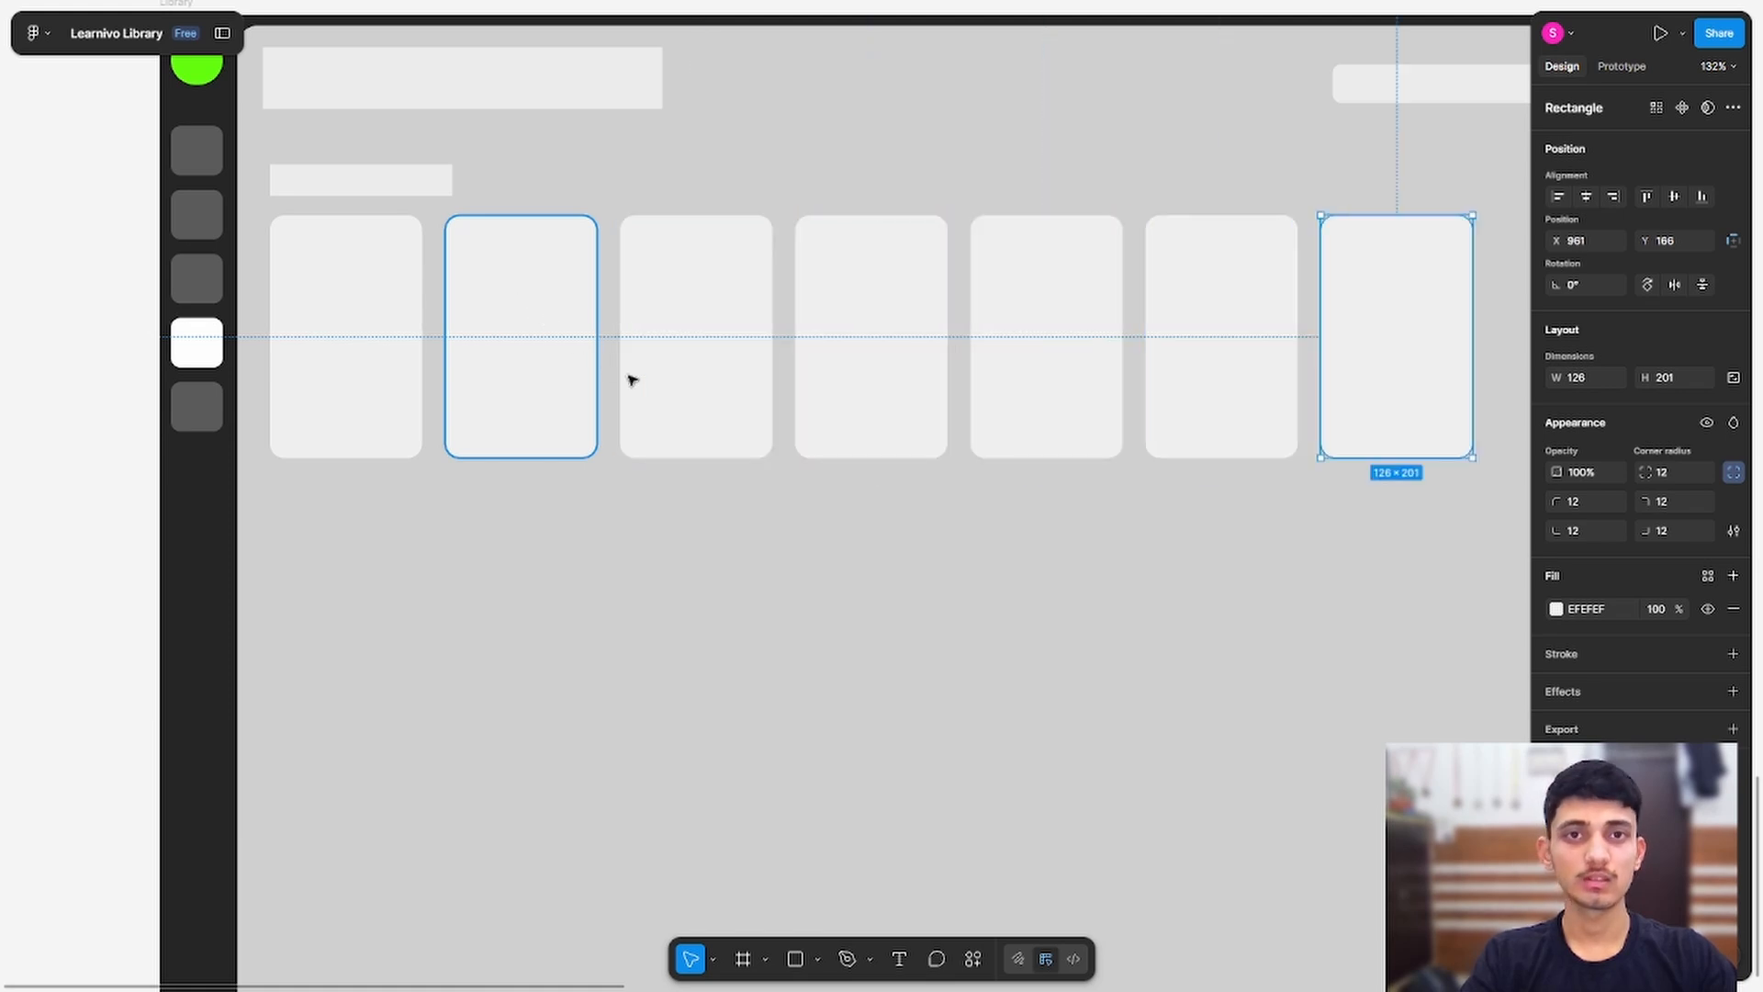
key("ctrl+d")
Step: Group the eight cards and add the heading bar to the selection
left_click_drag(1071, 590, 847, 599)
left_click_drag(507, 471, 740, 507)
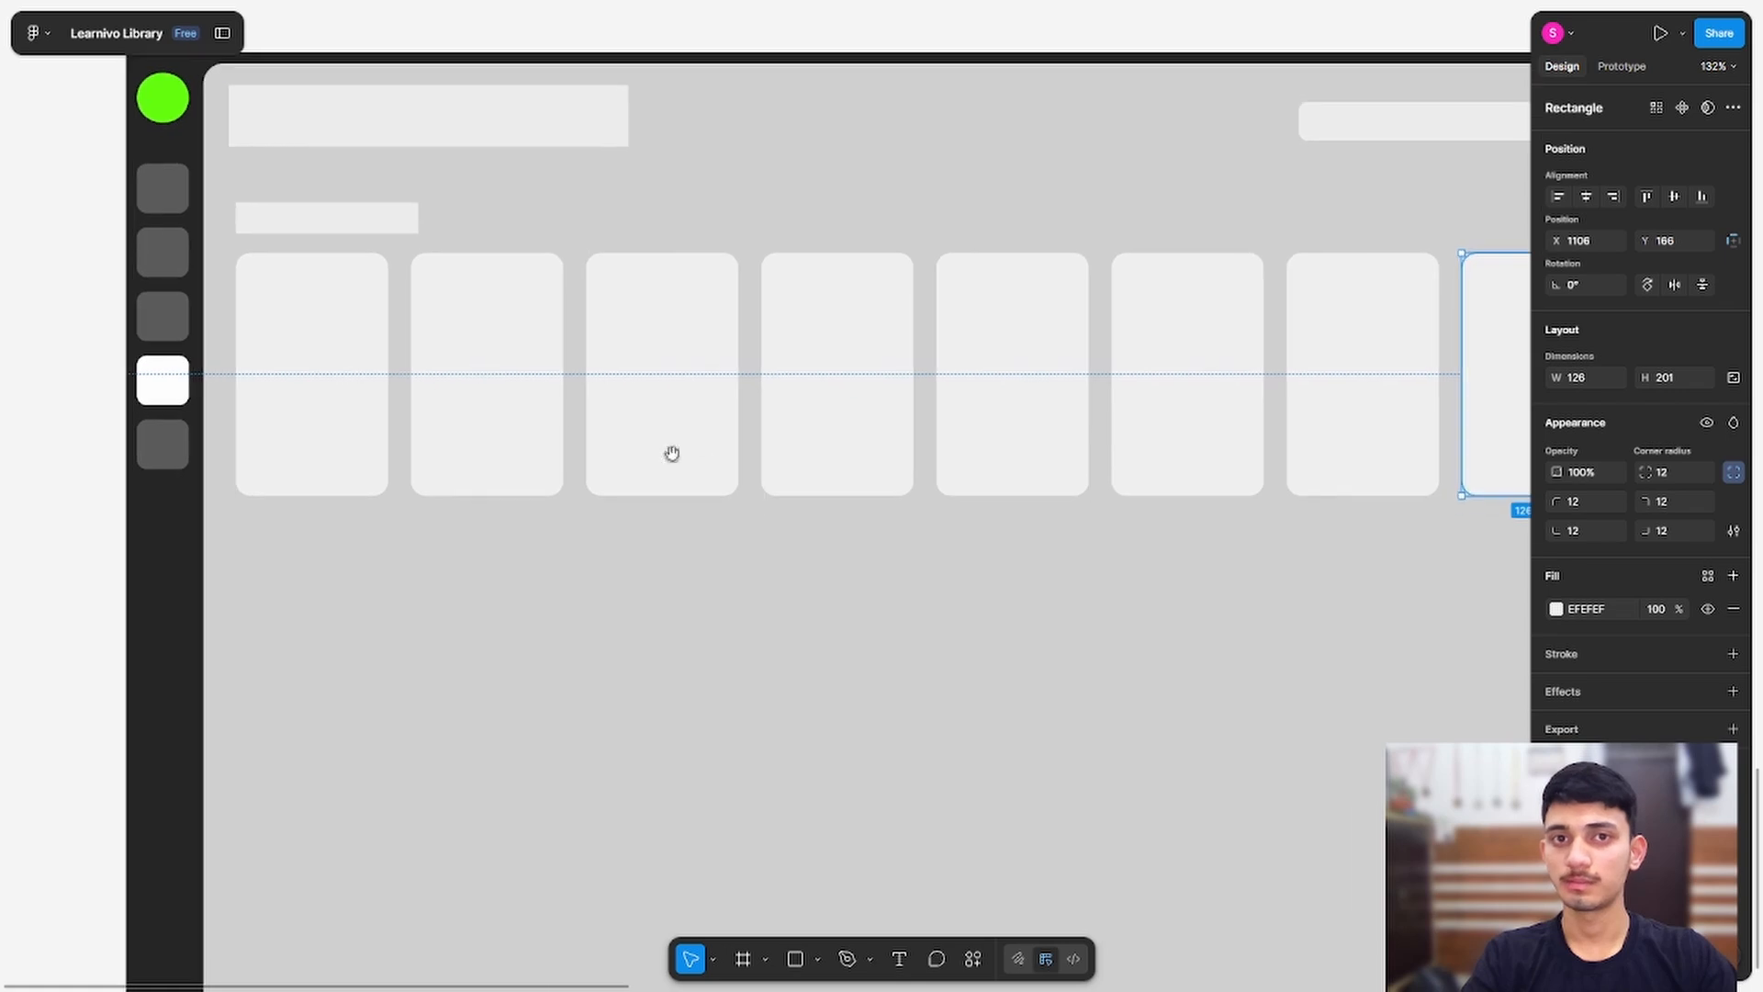
left_click(1366, 393, "shift")
left_click(1166, 390, "shift")
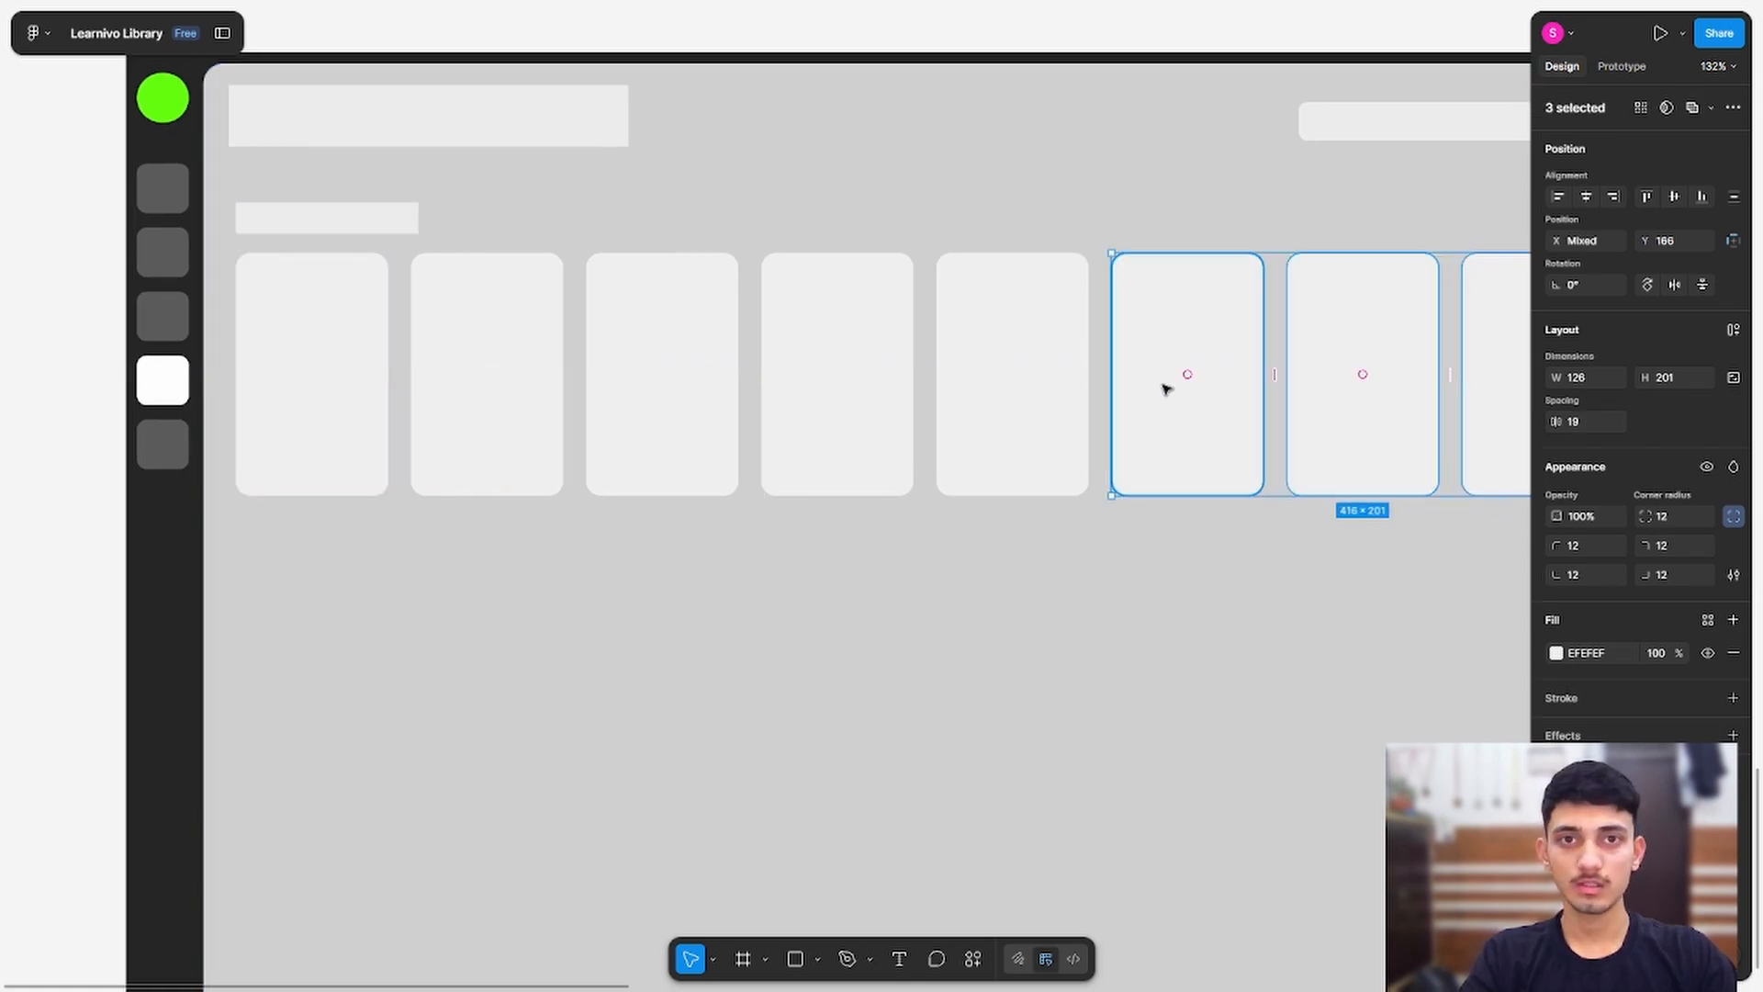
left_click(1010, 377, "shift")
left_click(839, 362, "shift")
left_click(680, 346, "shift")
left_click(500, 358, "shift")
left_click(313, 358, "shift")
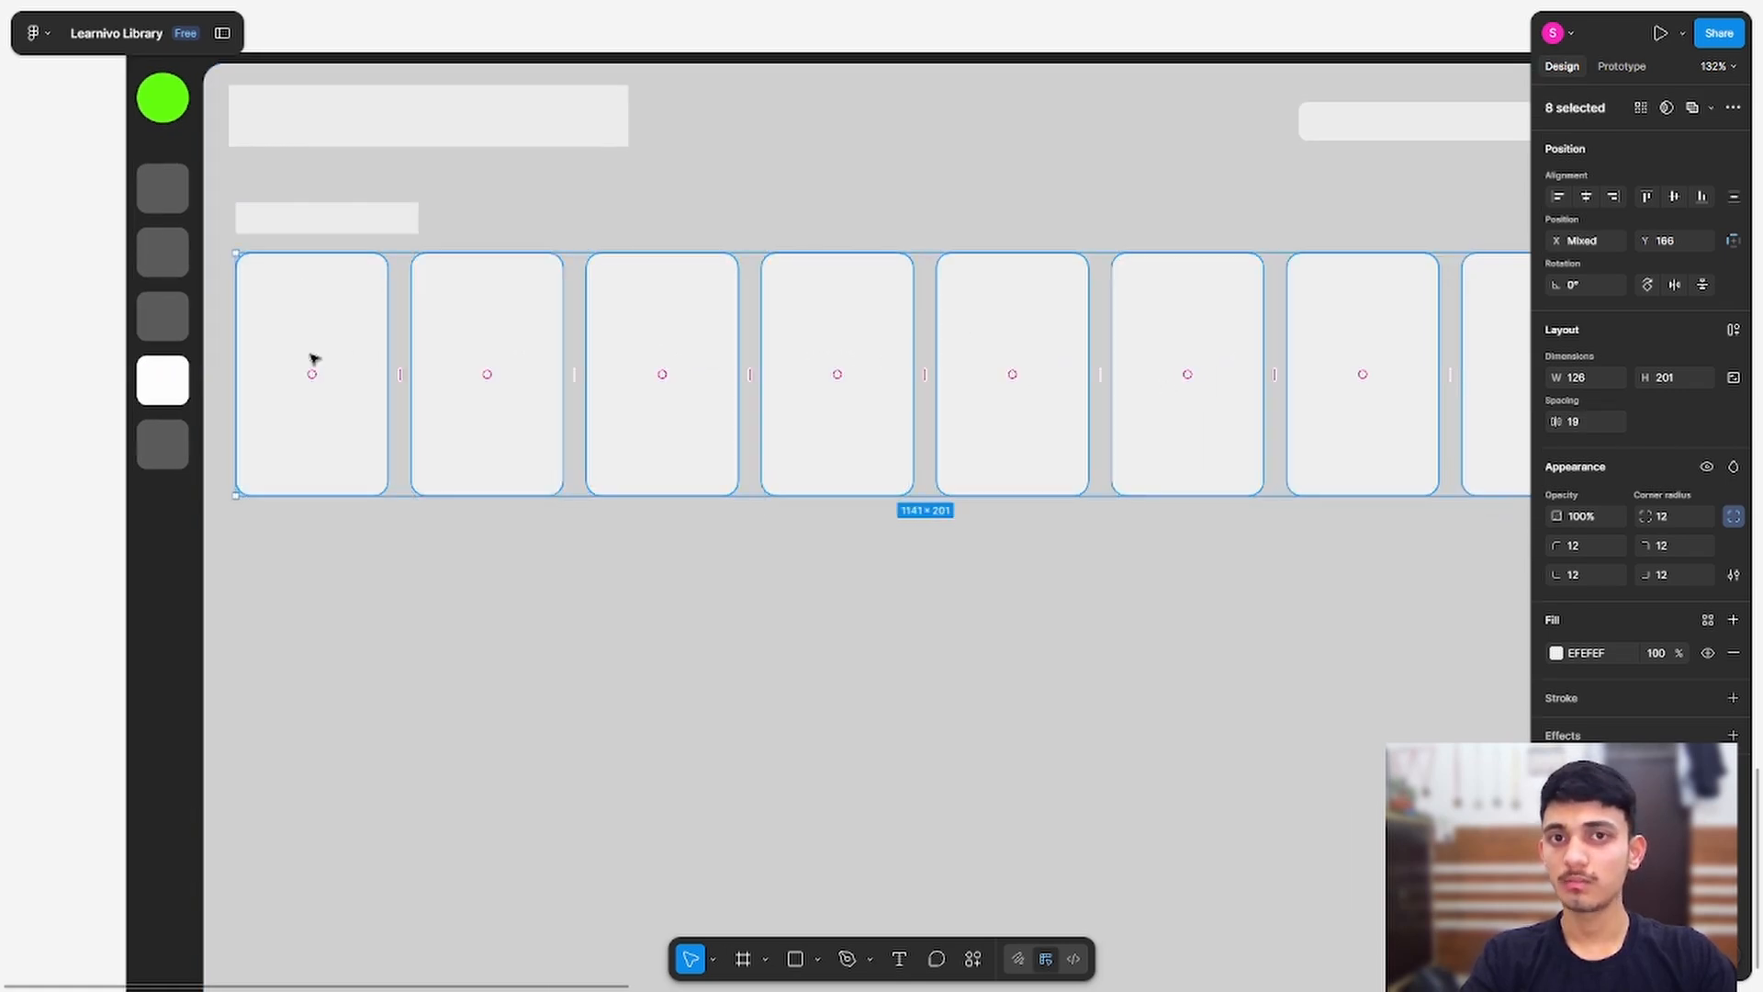
key("ctrl+g")
left_click(333, 232, "shift")
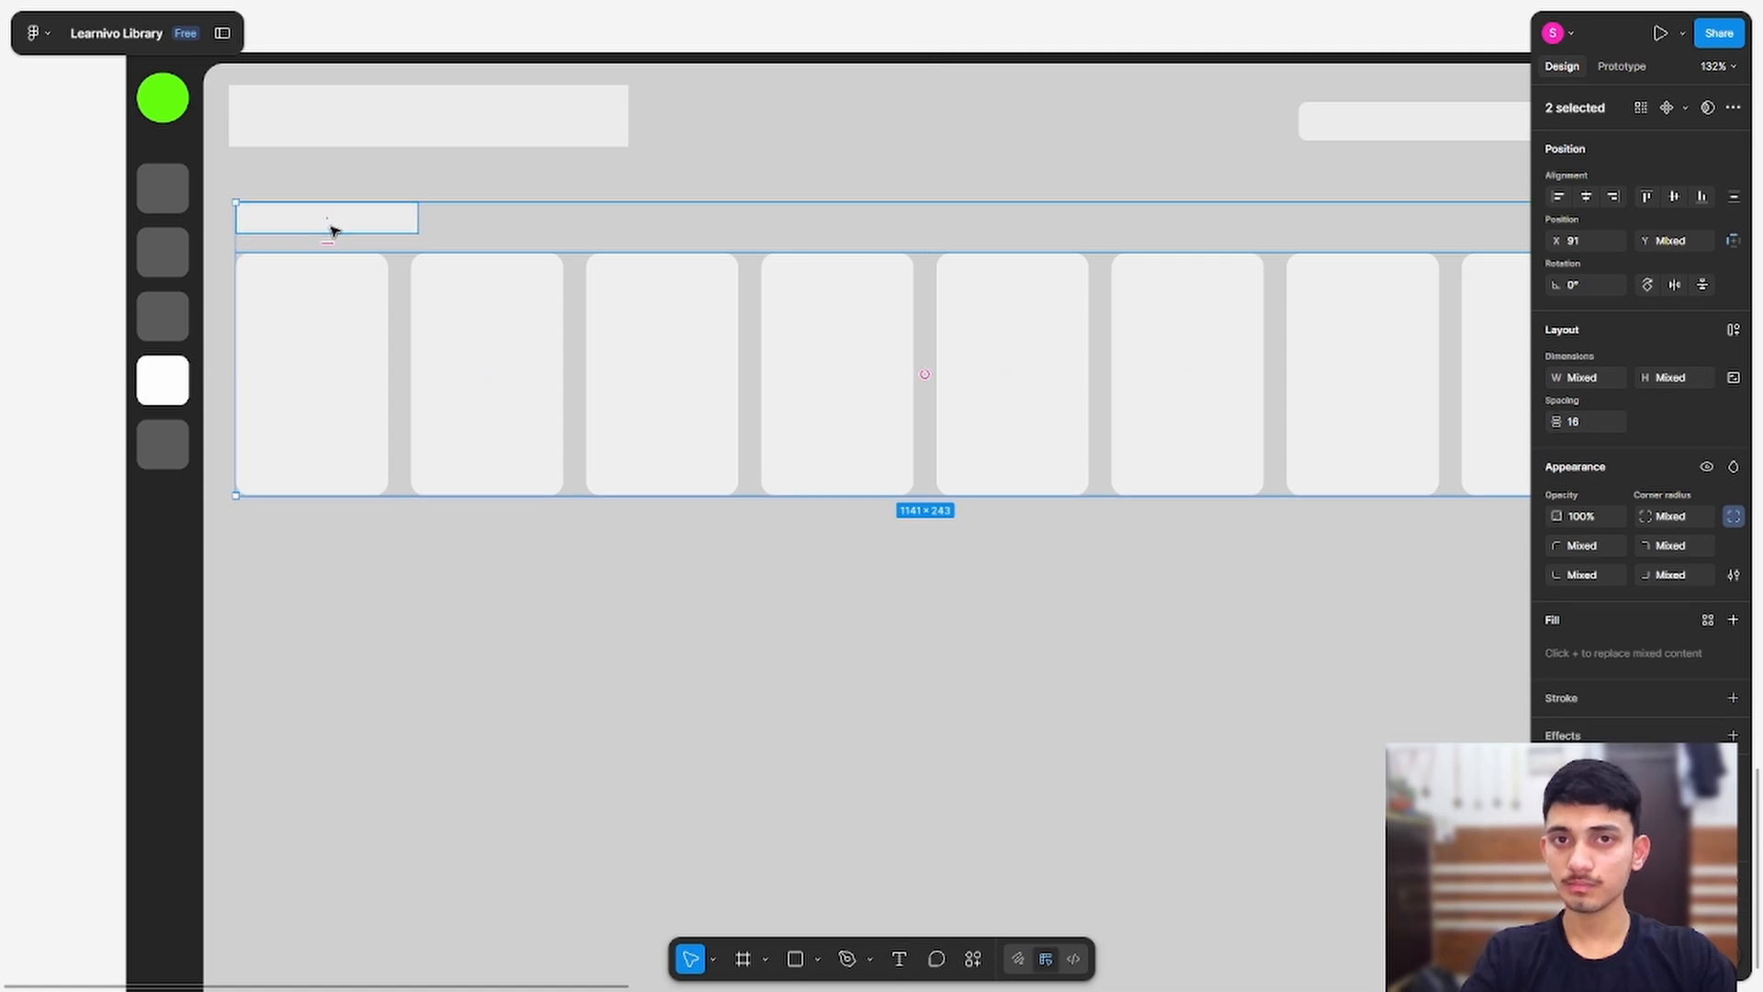
Step: Group the heading with its cards and copy the section below as a second row
key("ctrl+g")
left_click_drag(327, 307, 344, 676)
left_click_drag(324, 495, 386, 264)
left_click_drag(376, 467, 364, 424)
left_click_drag(334, 500, 337, 486)
left_click_drag(203, 495, 269, 230)
scroll(776, 423, "down", 8)
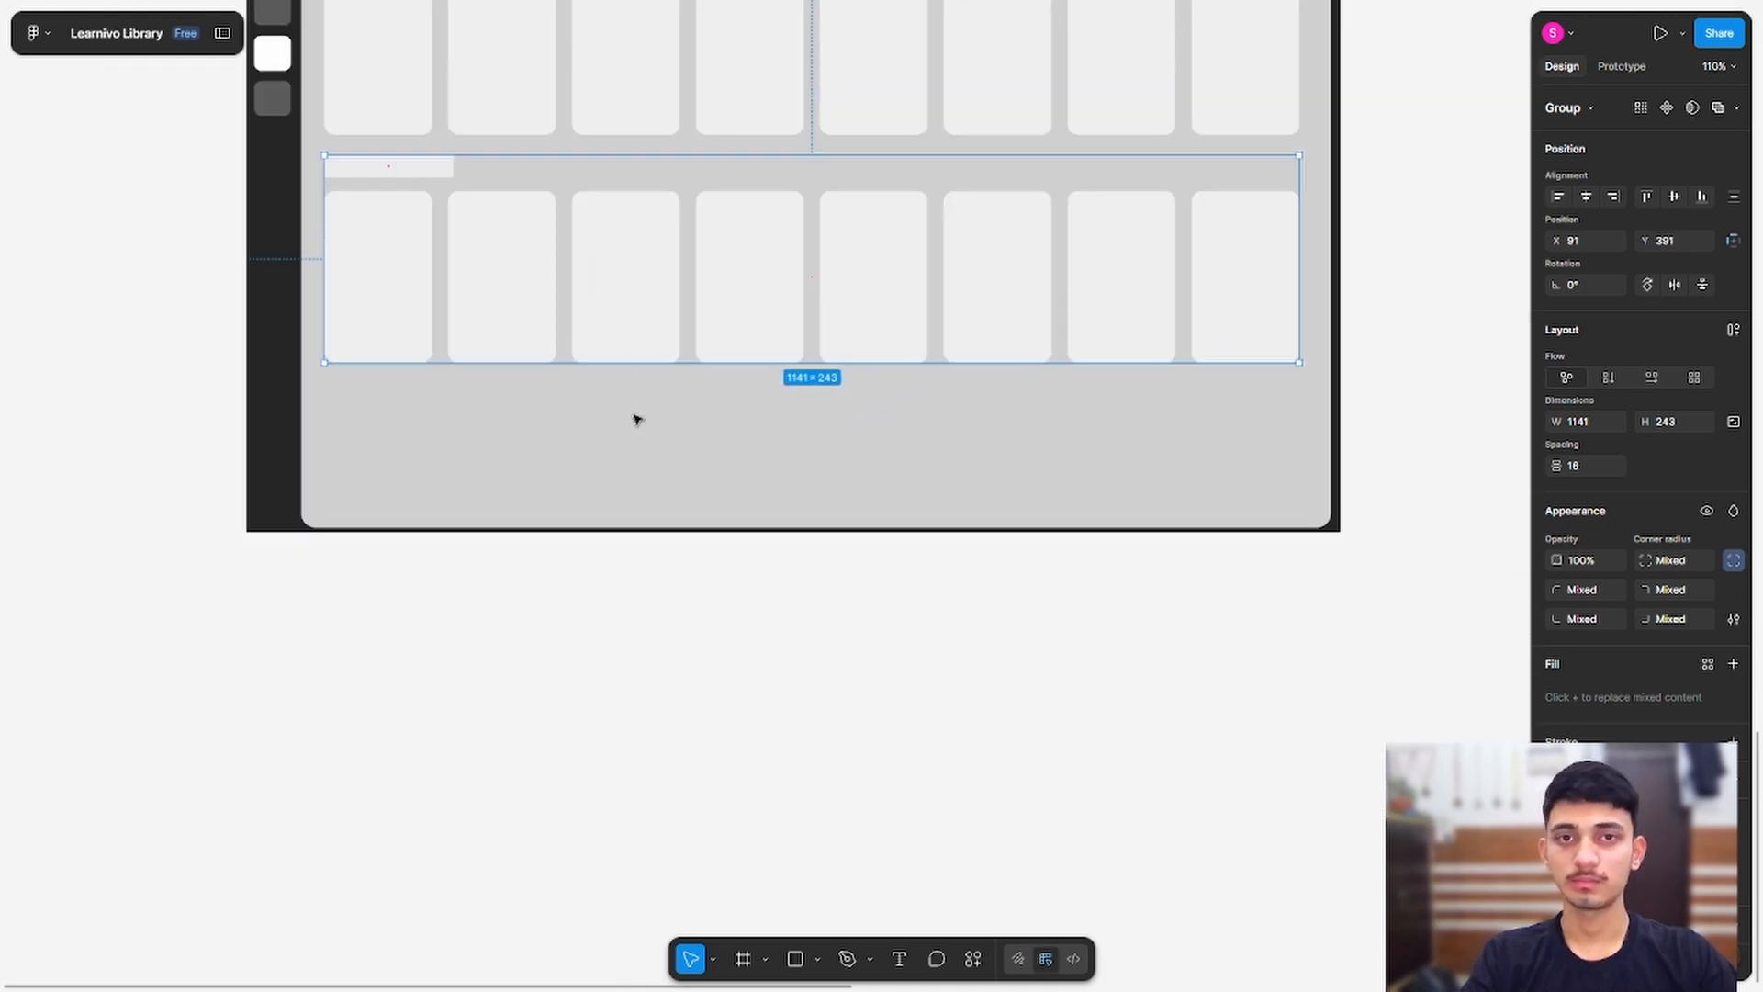
left_click_drag(503, 329, 466, 463)
key("ctrl+z")
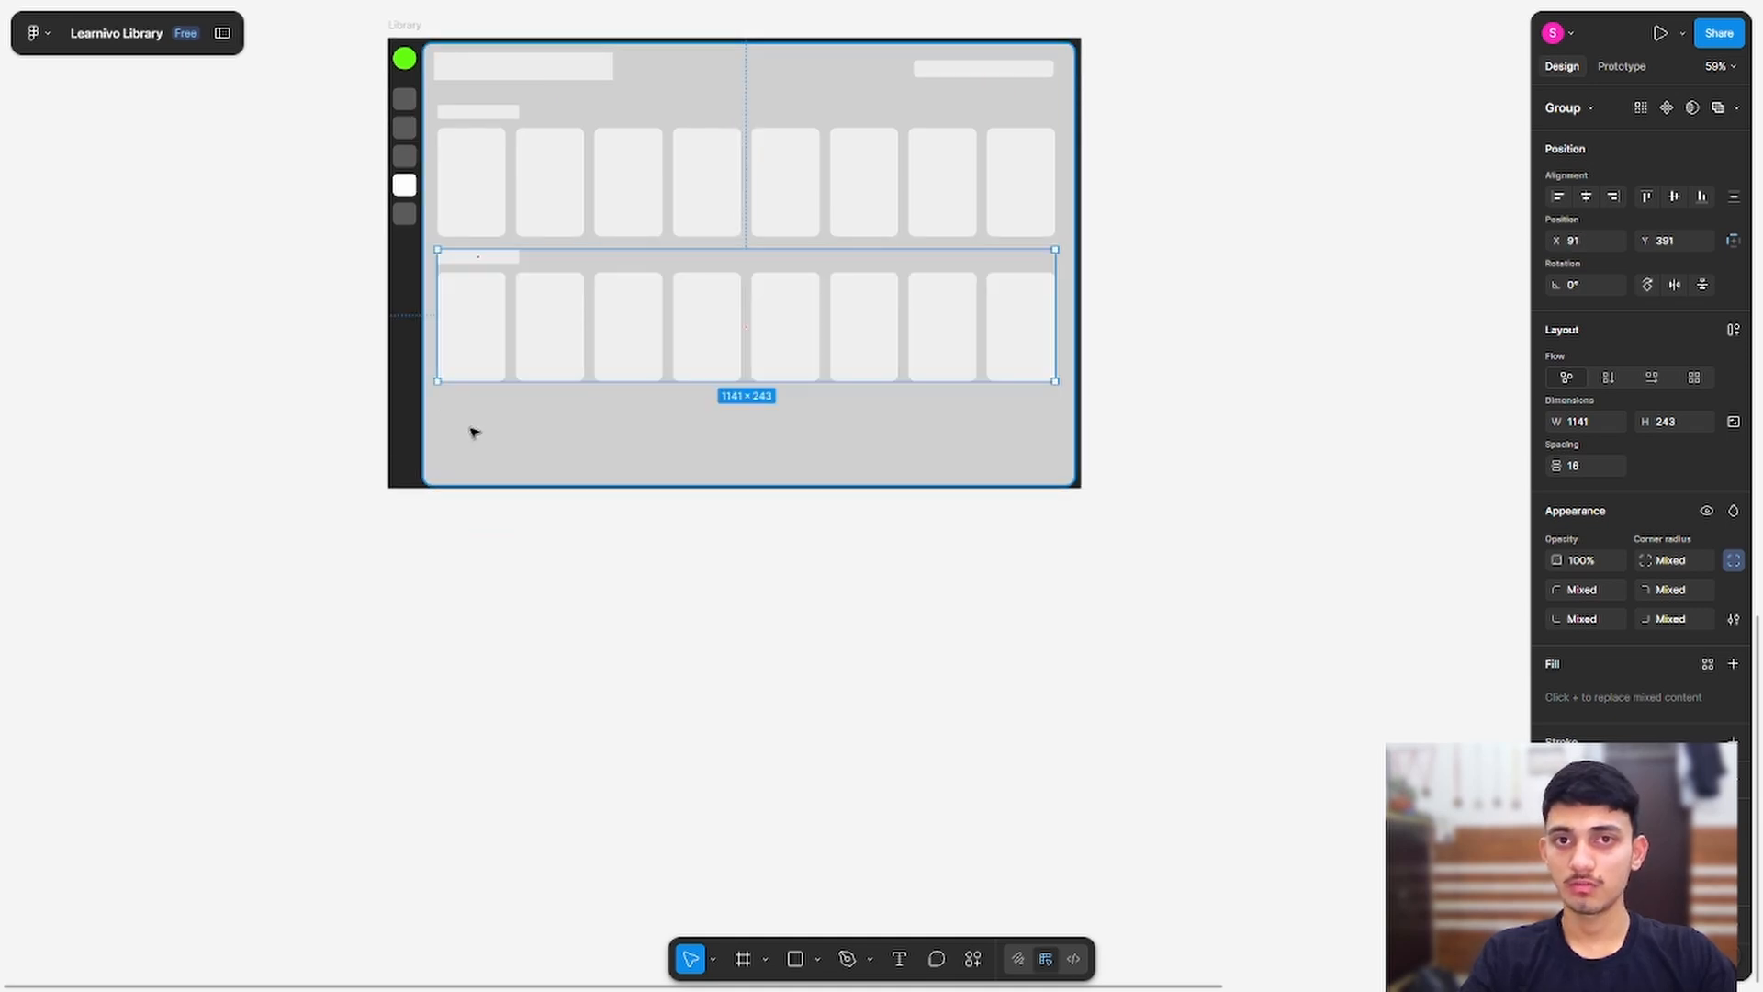
Step: Copy the second row down as a third row, ungroup it, and select its cards
left_click_drag(460, 352, 459, 503)
left_click(421, 606)
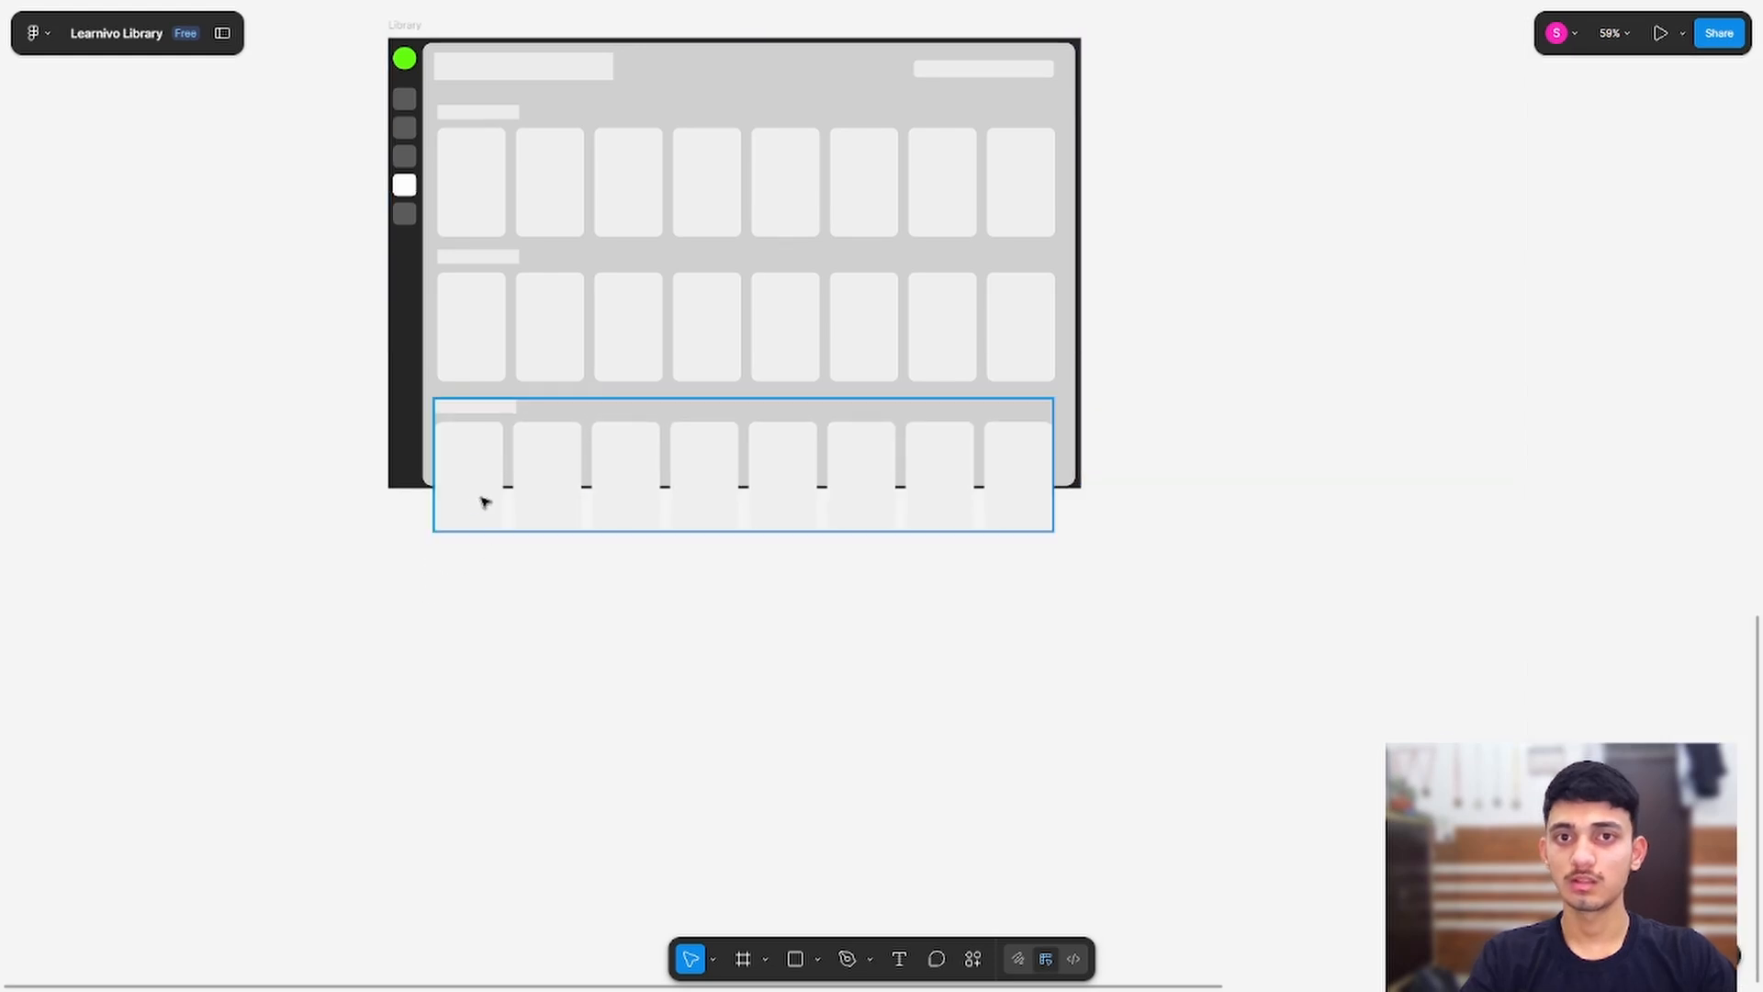
left_click(484, 502)
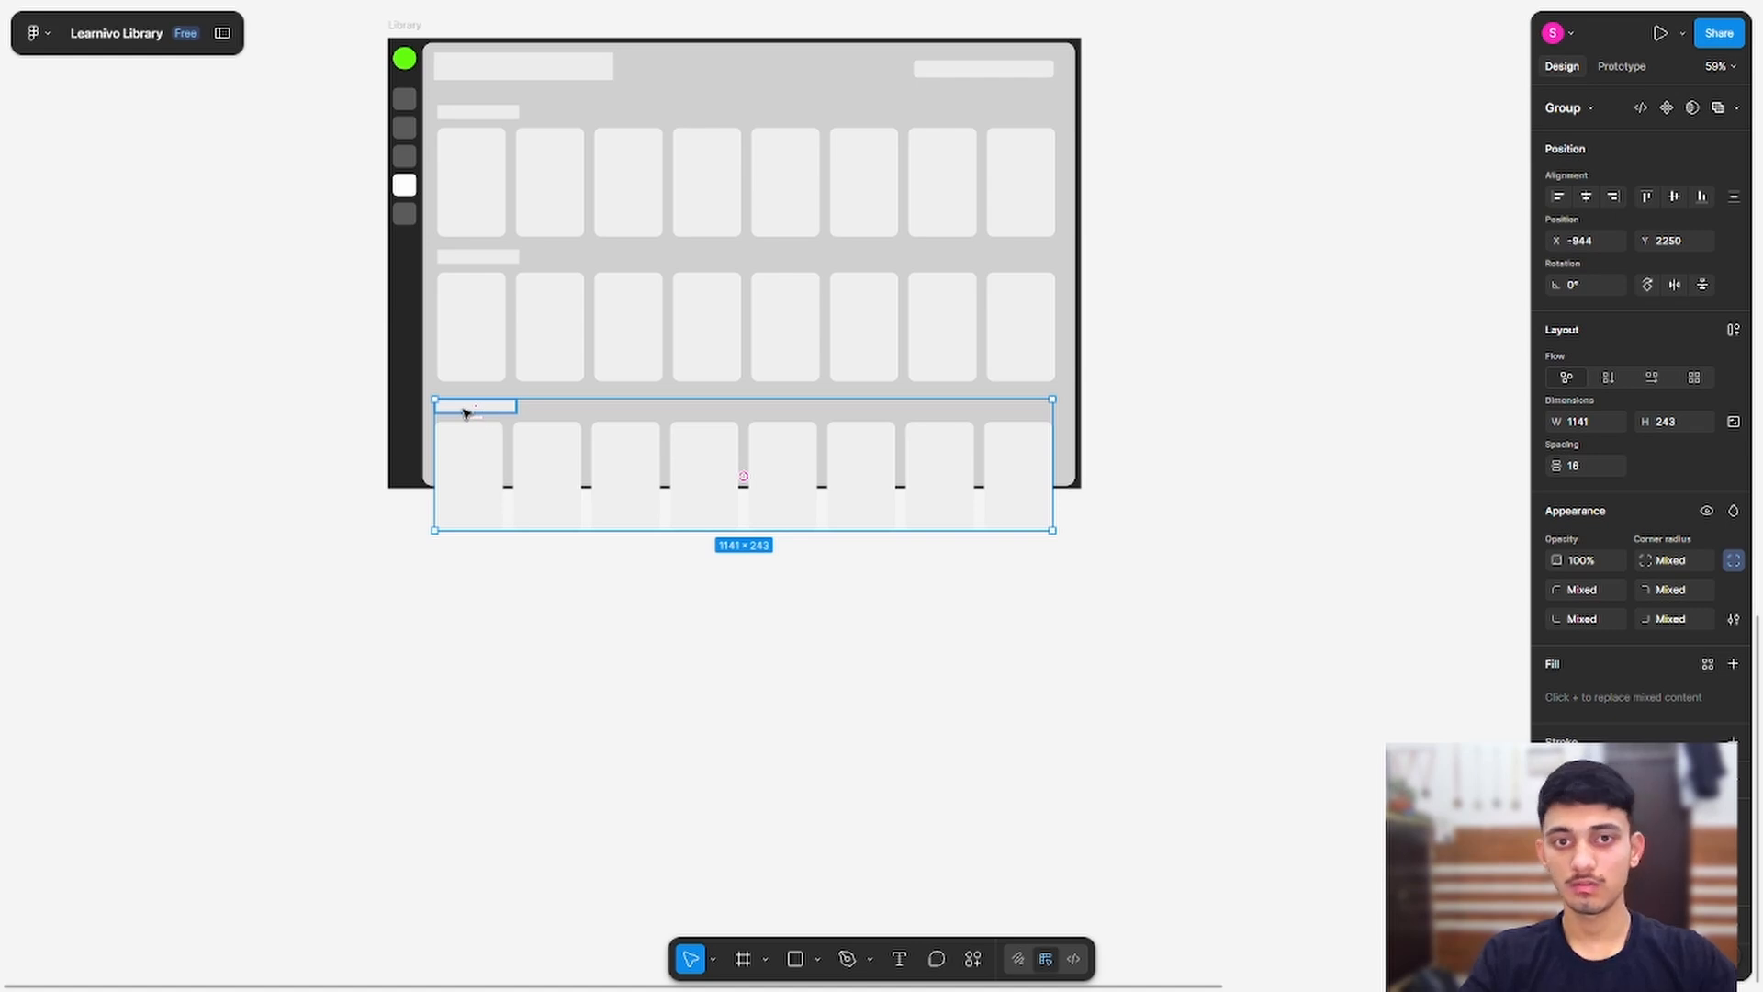
key("ctrl+shift+g")
left_click(462, 473)
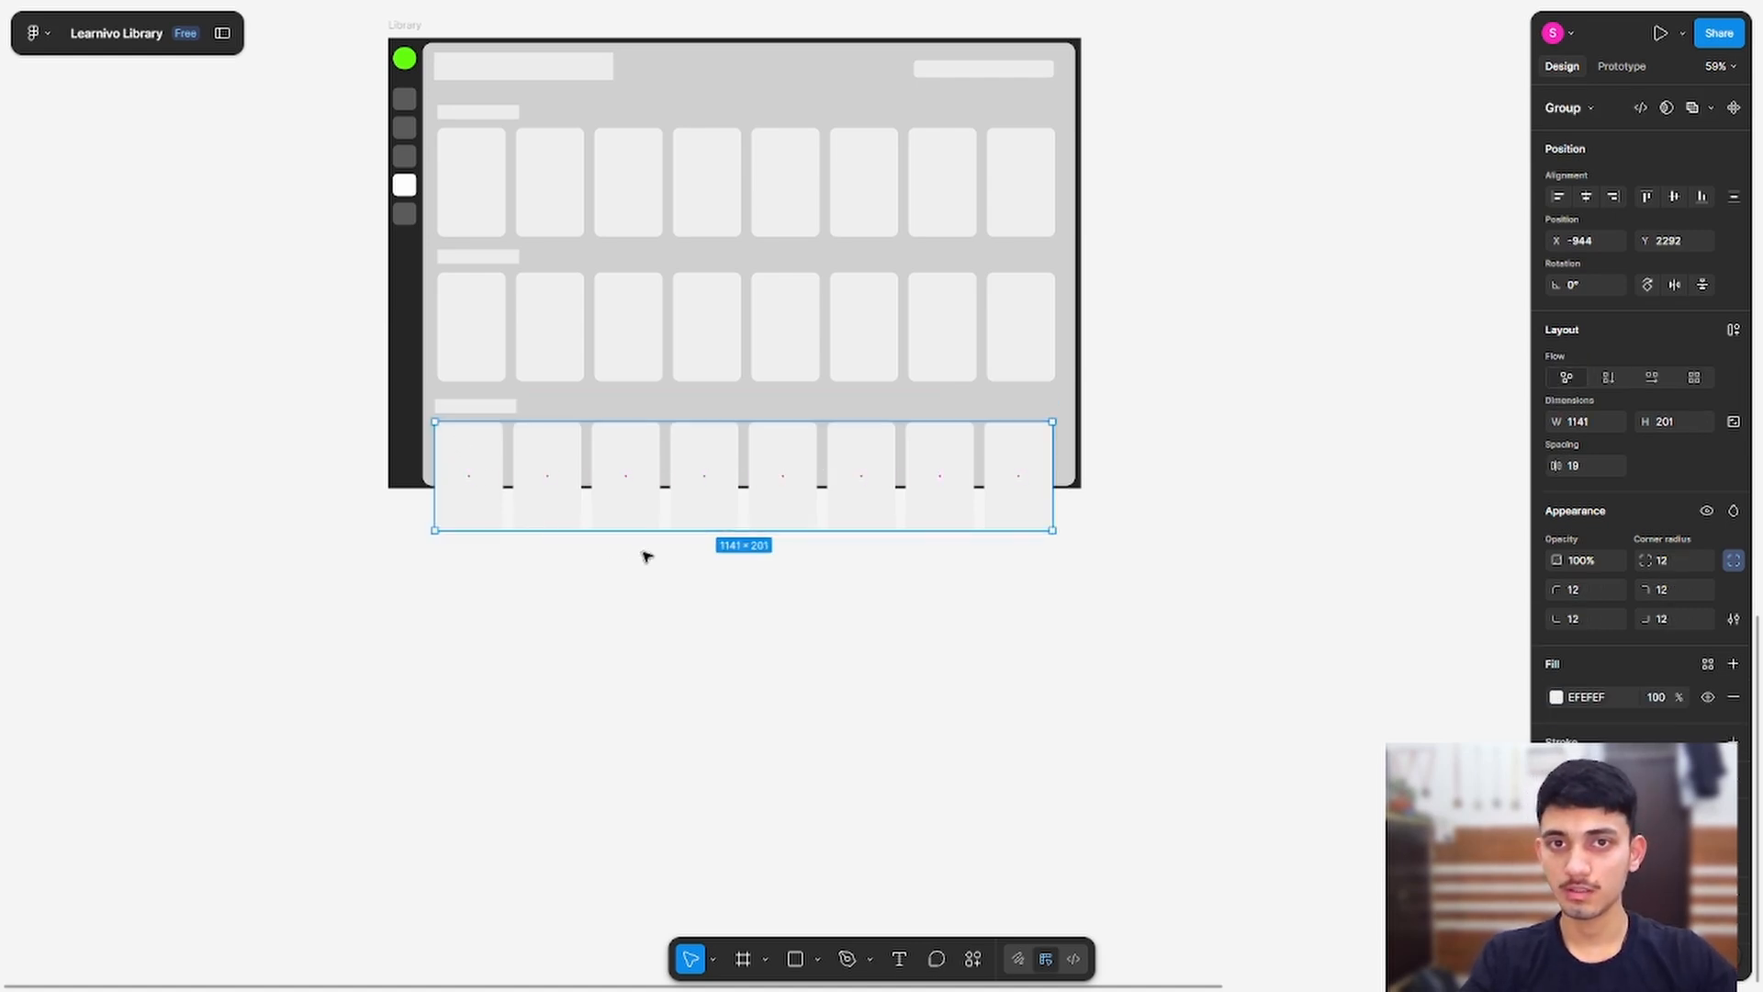
Step: Shorten the third-row cards to a height of 117
left_click_drag(689, 537, 701, 486)
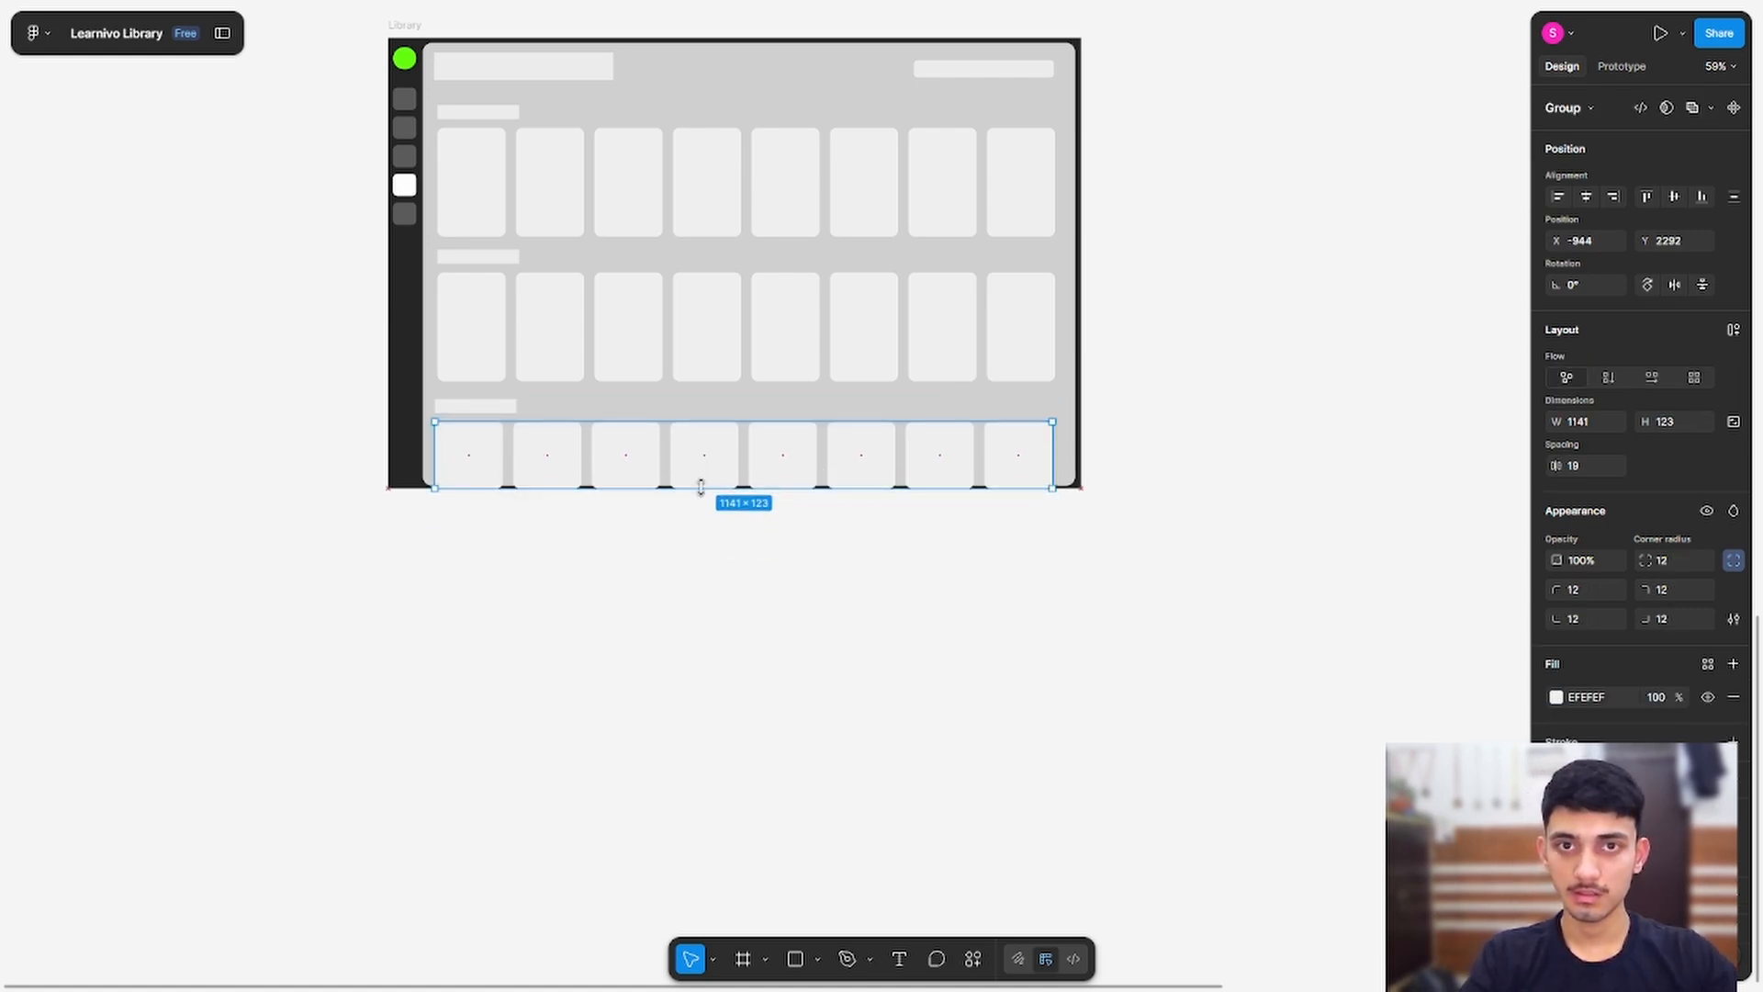
scroll(657, 509, "up", 10)
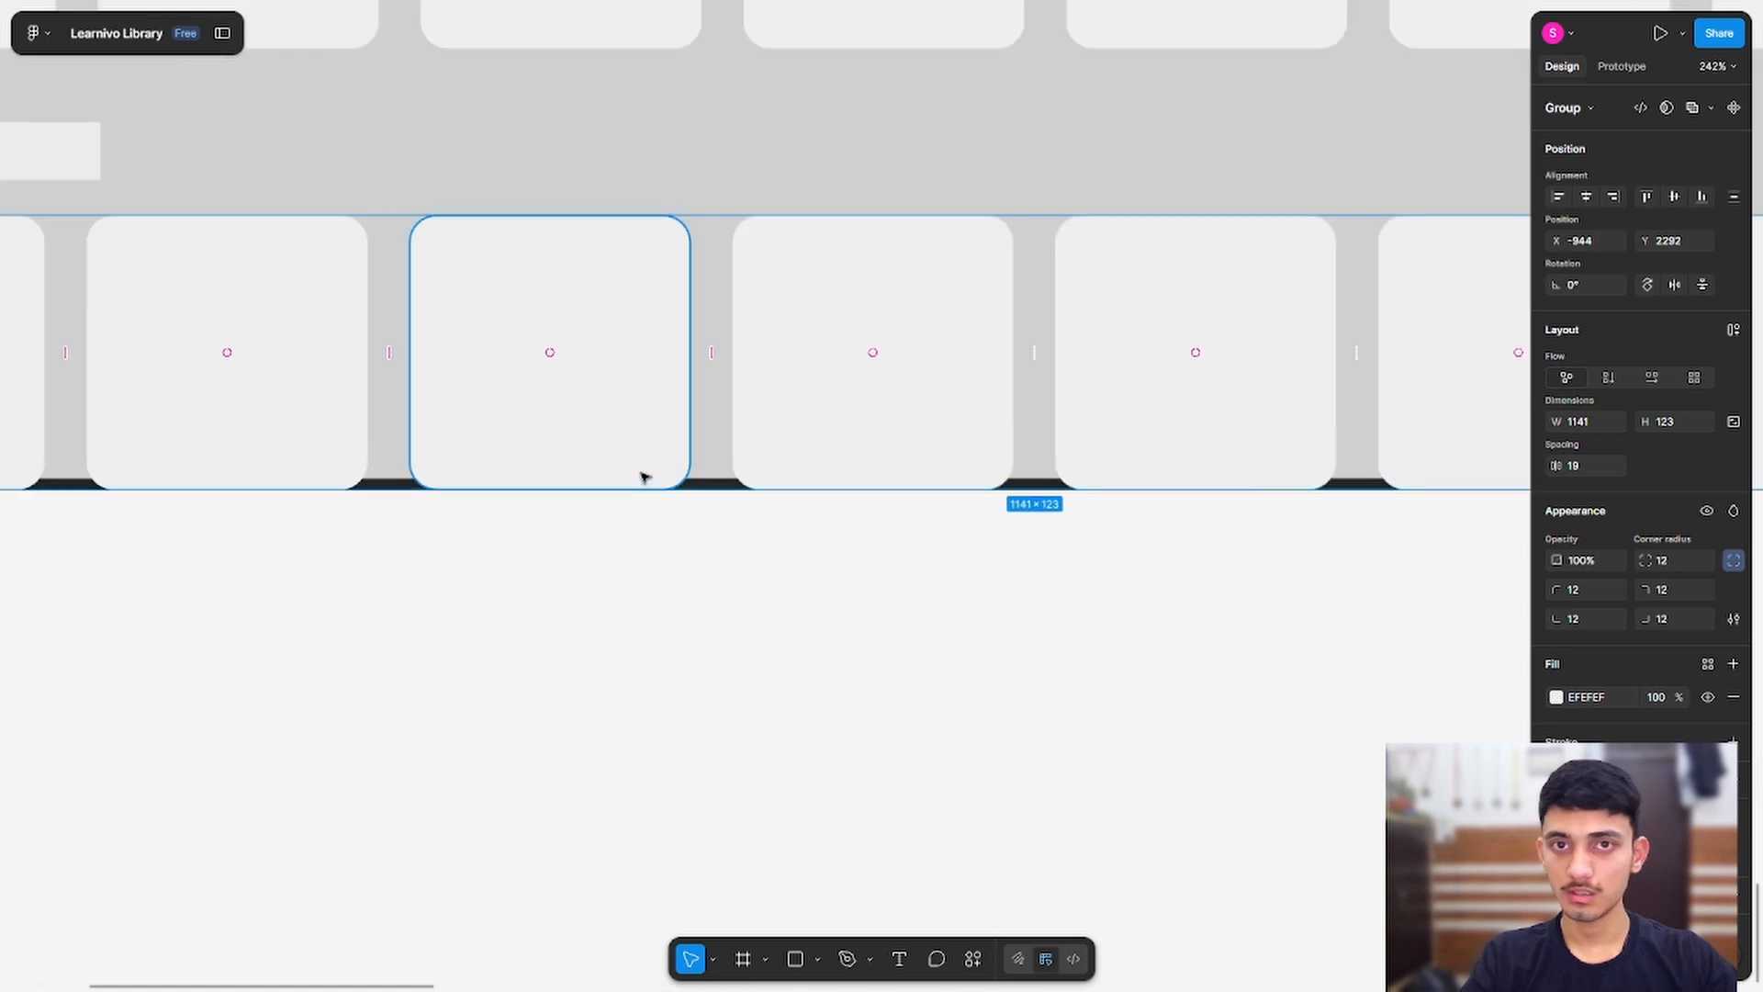
left_click_drag(692, 495, 697, 477)
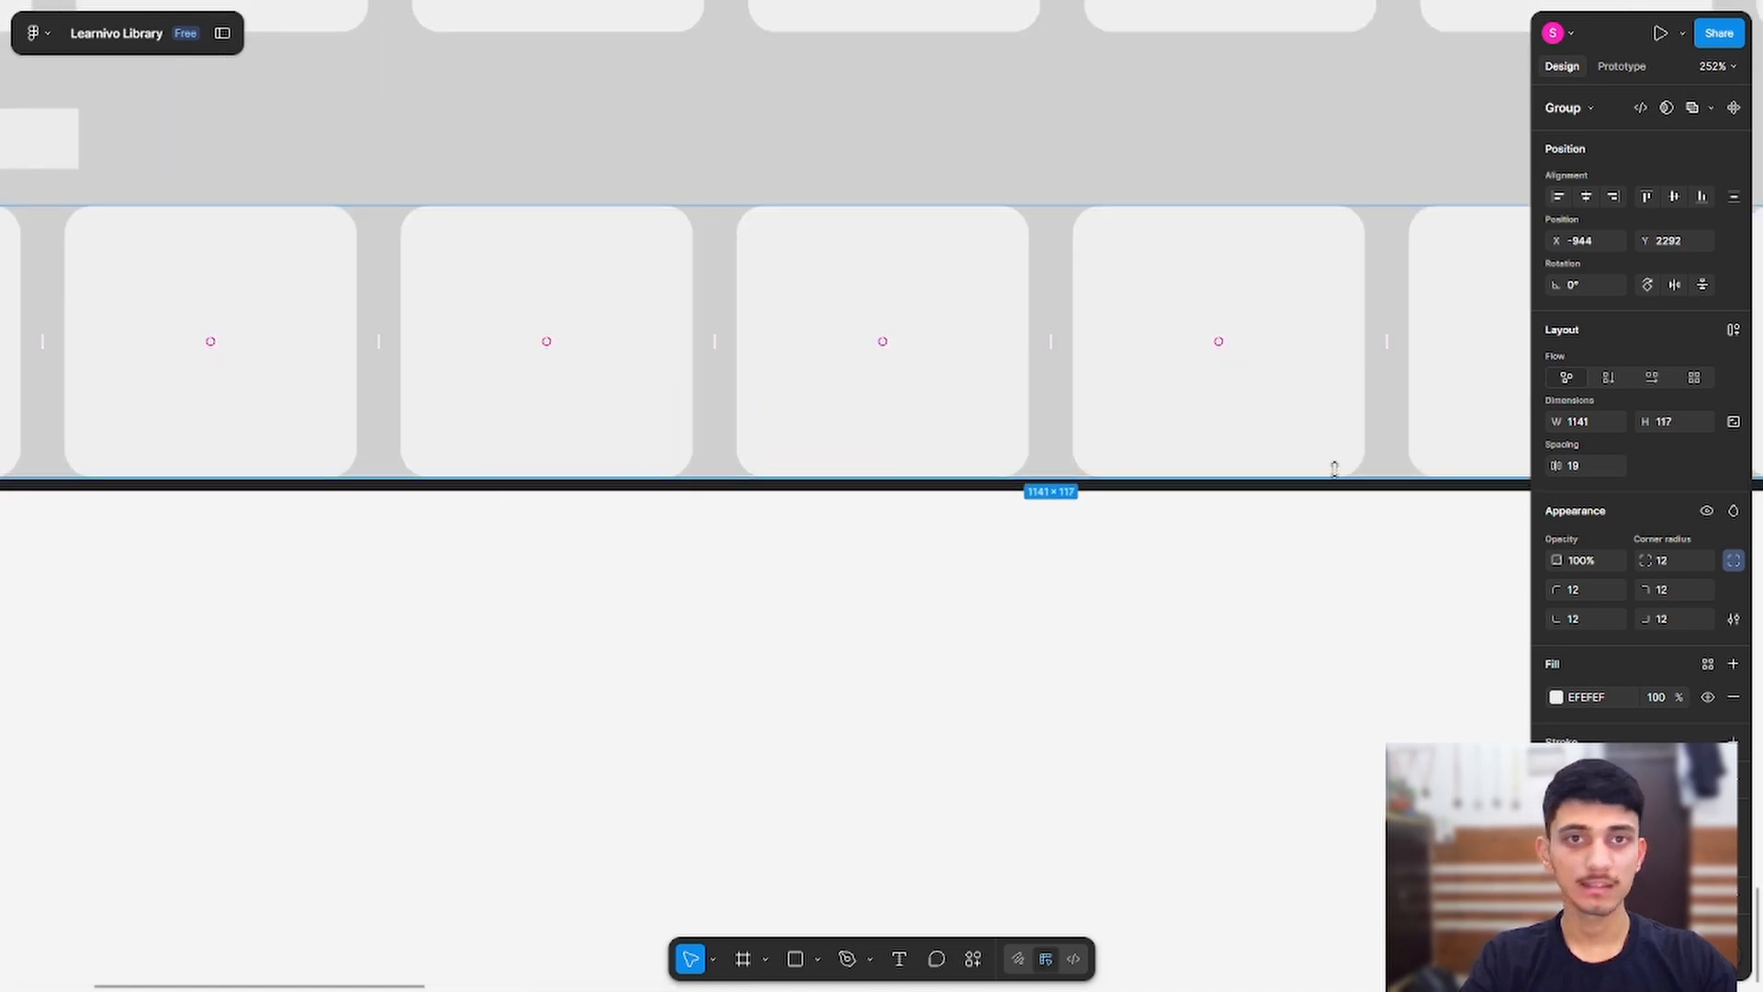
left_click(1735, 562)
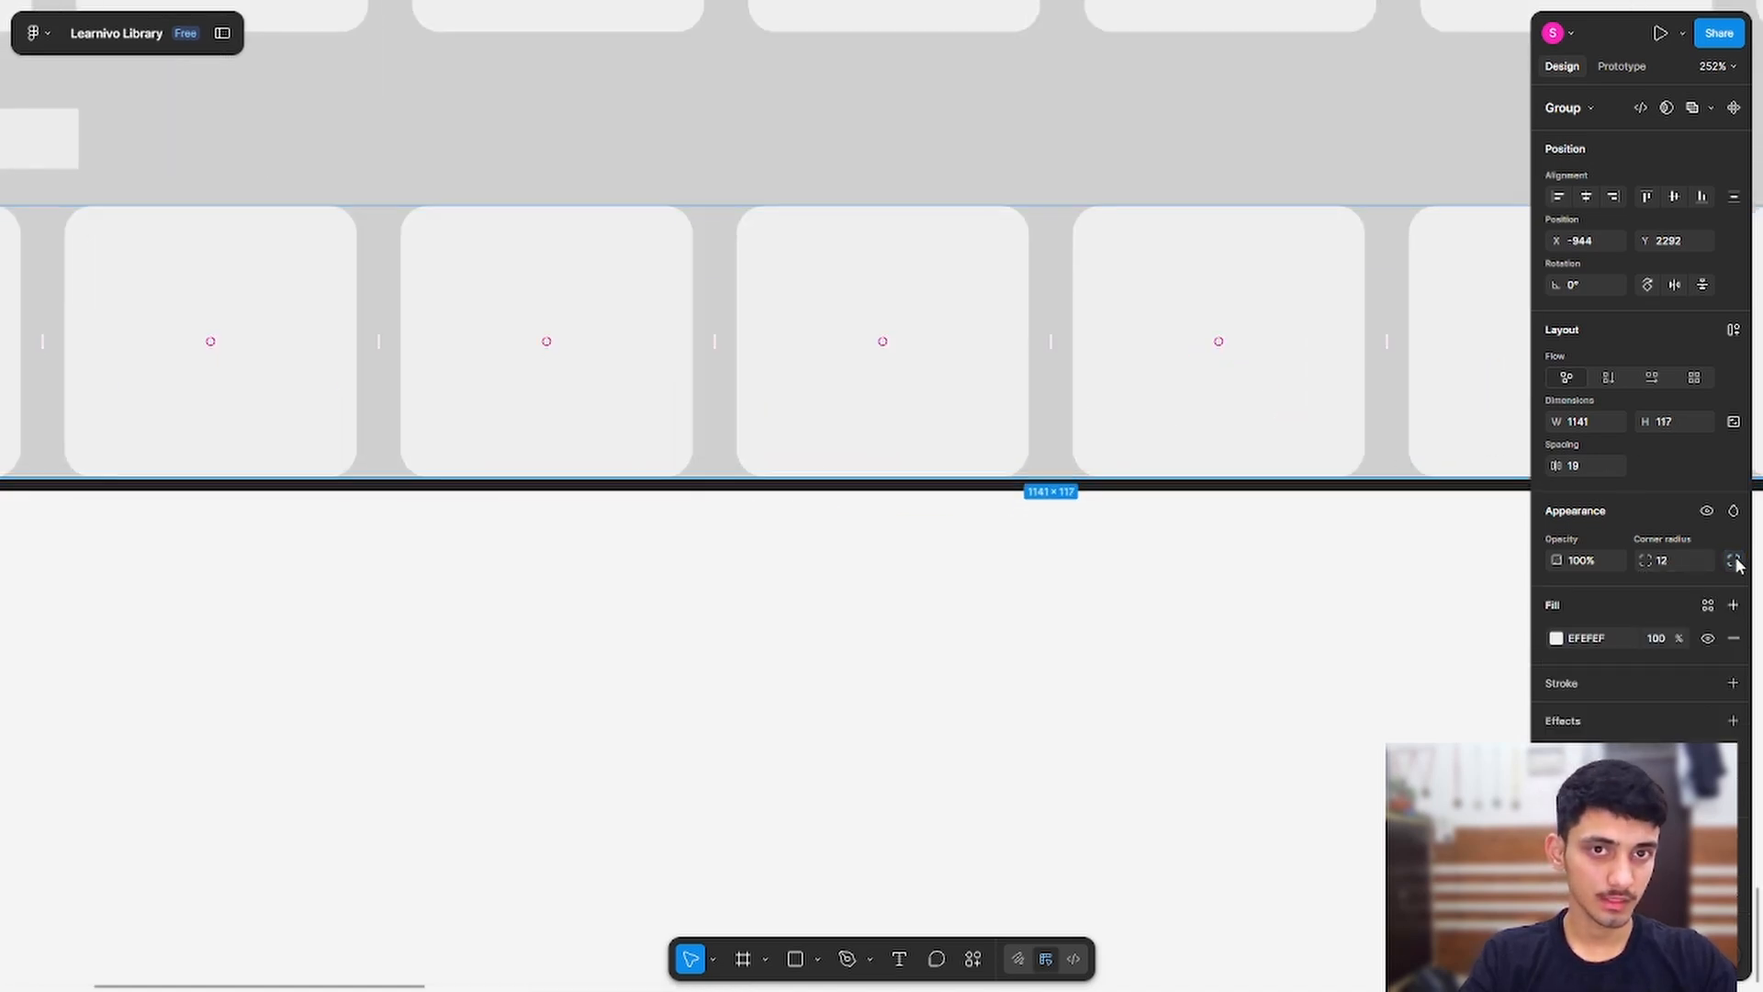
left_click(1735, 562)
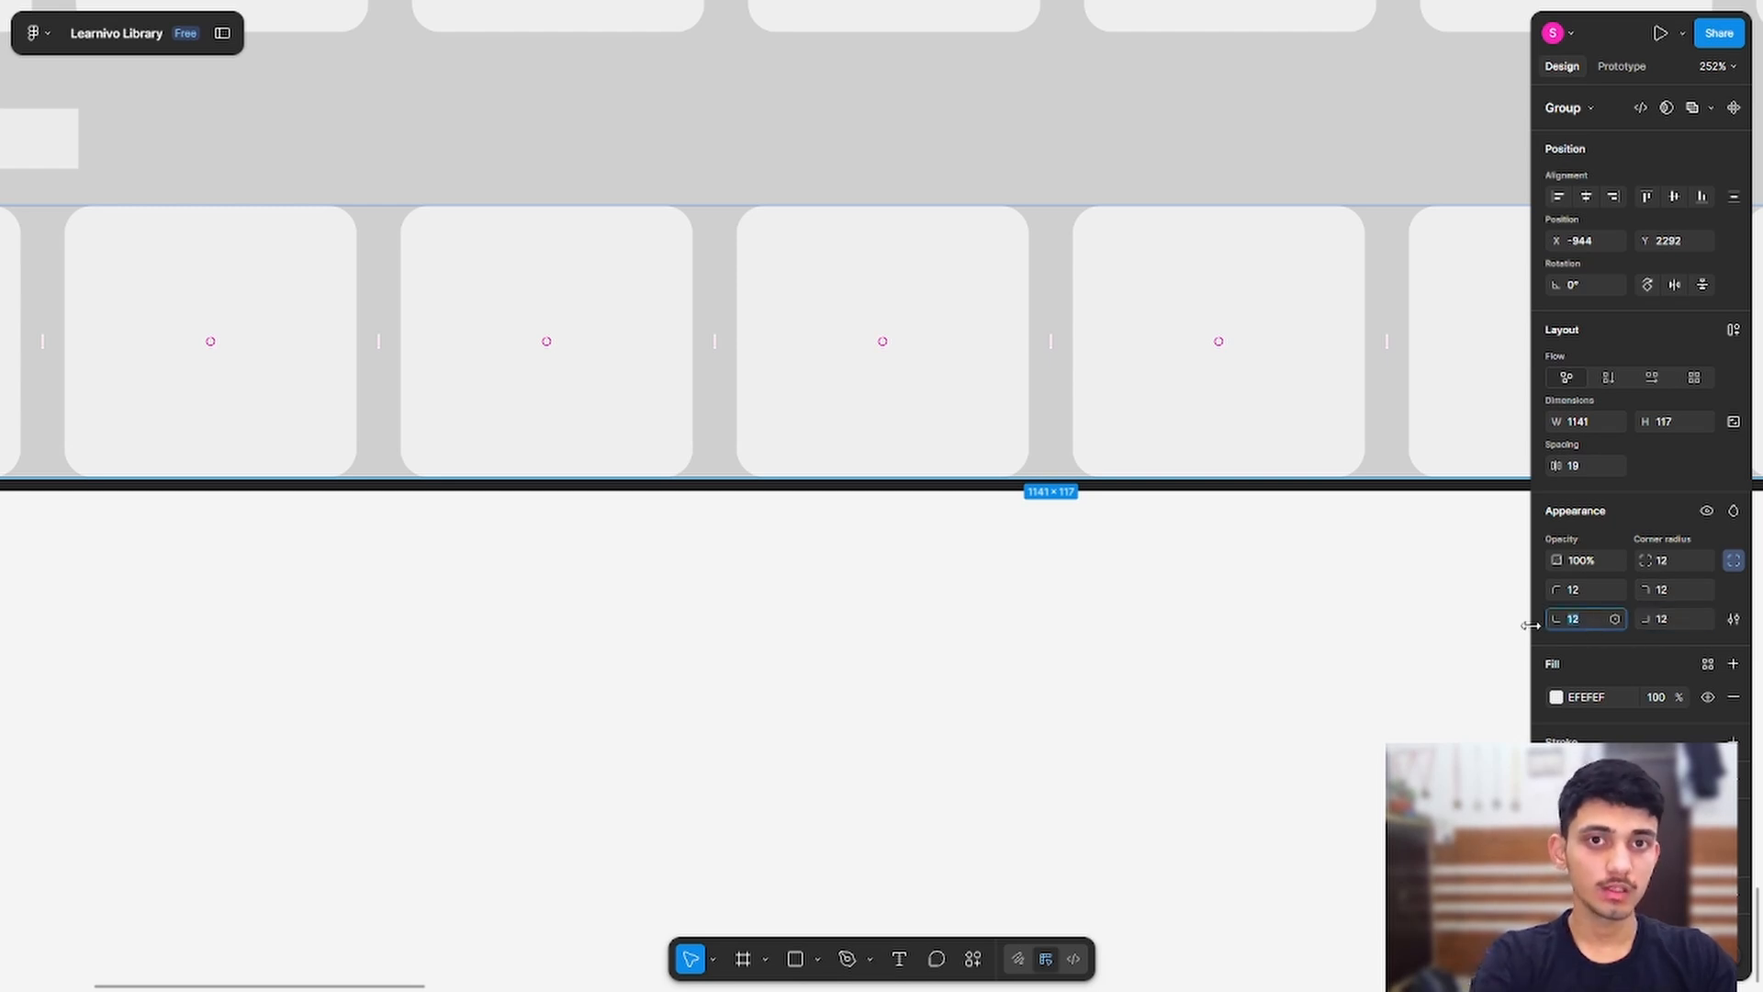
Step: Set the cards' bottom-right corner radius to 0, undoing an accidental delete of the row
left_click(1425, 726)
left_click(1143, 426)
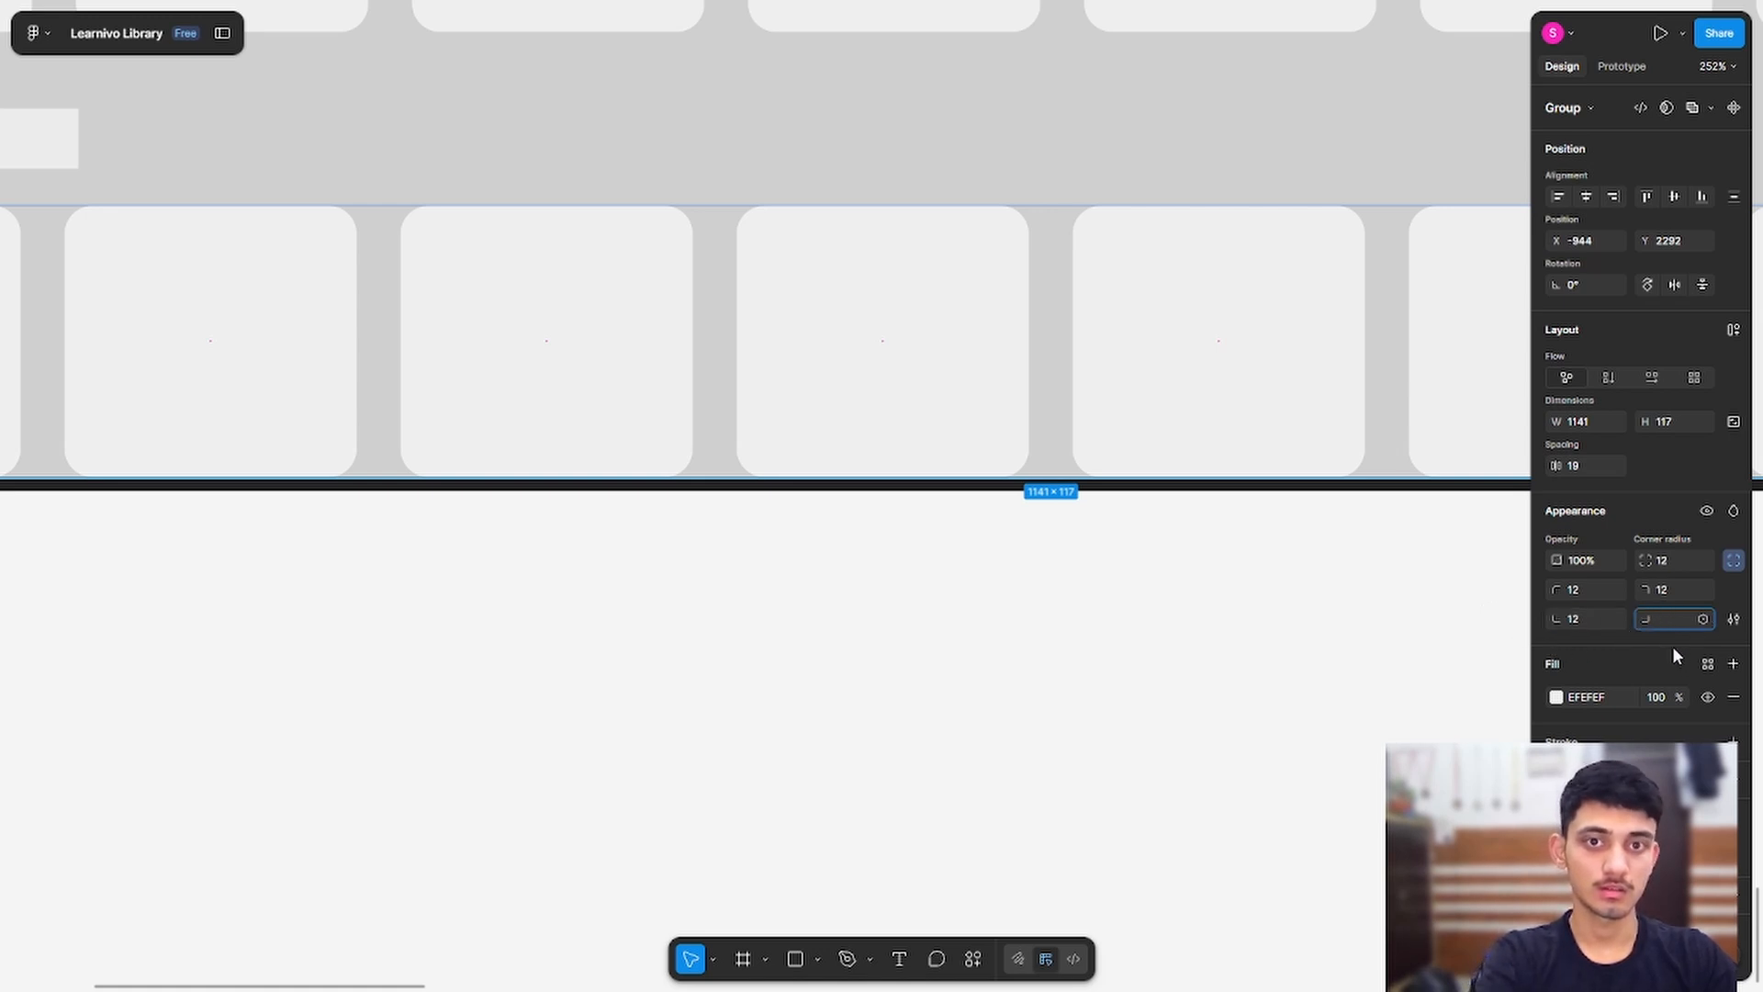
type("0")
key("Return")
key("BackSpace")
left_click(1135, 374)
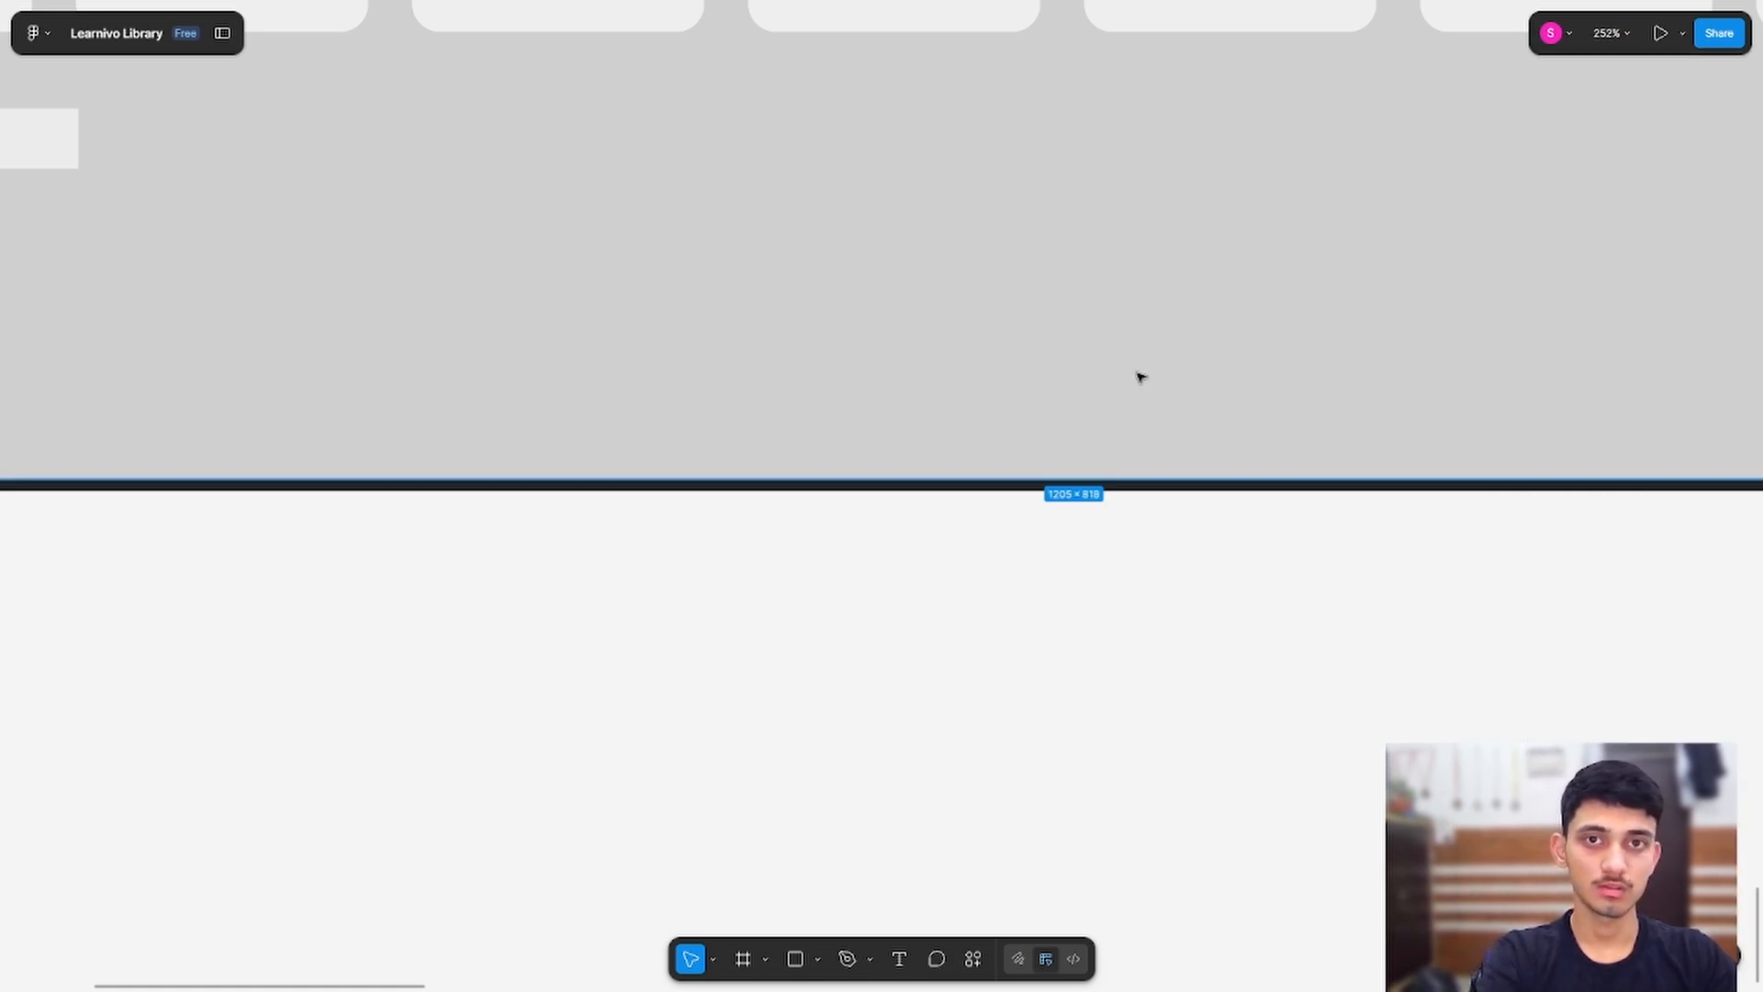
key("ctrl+z")
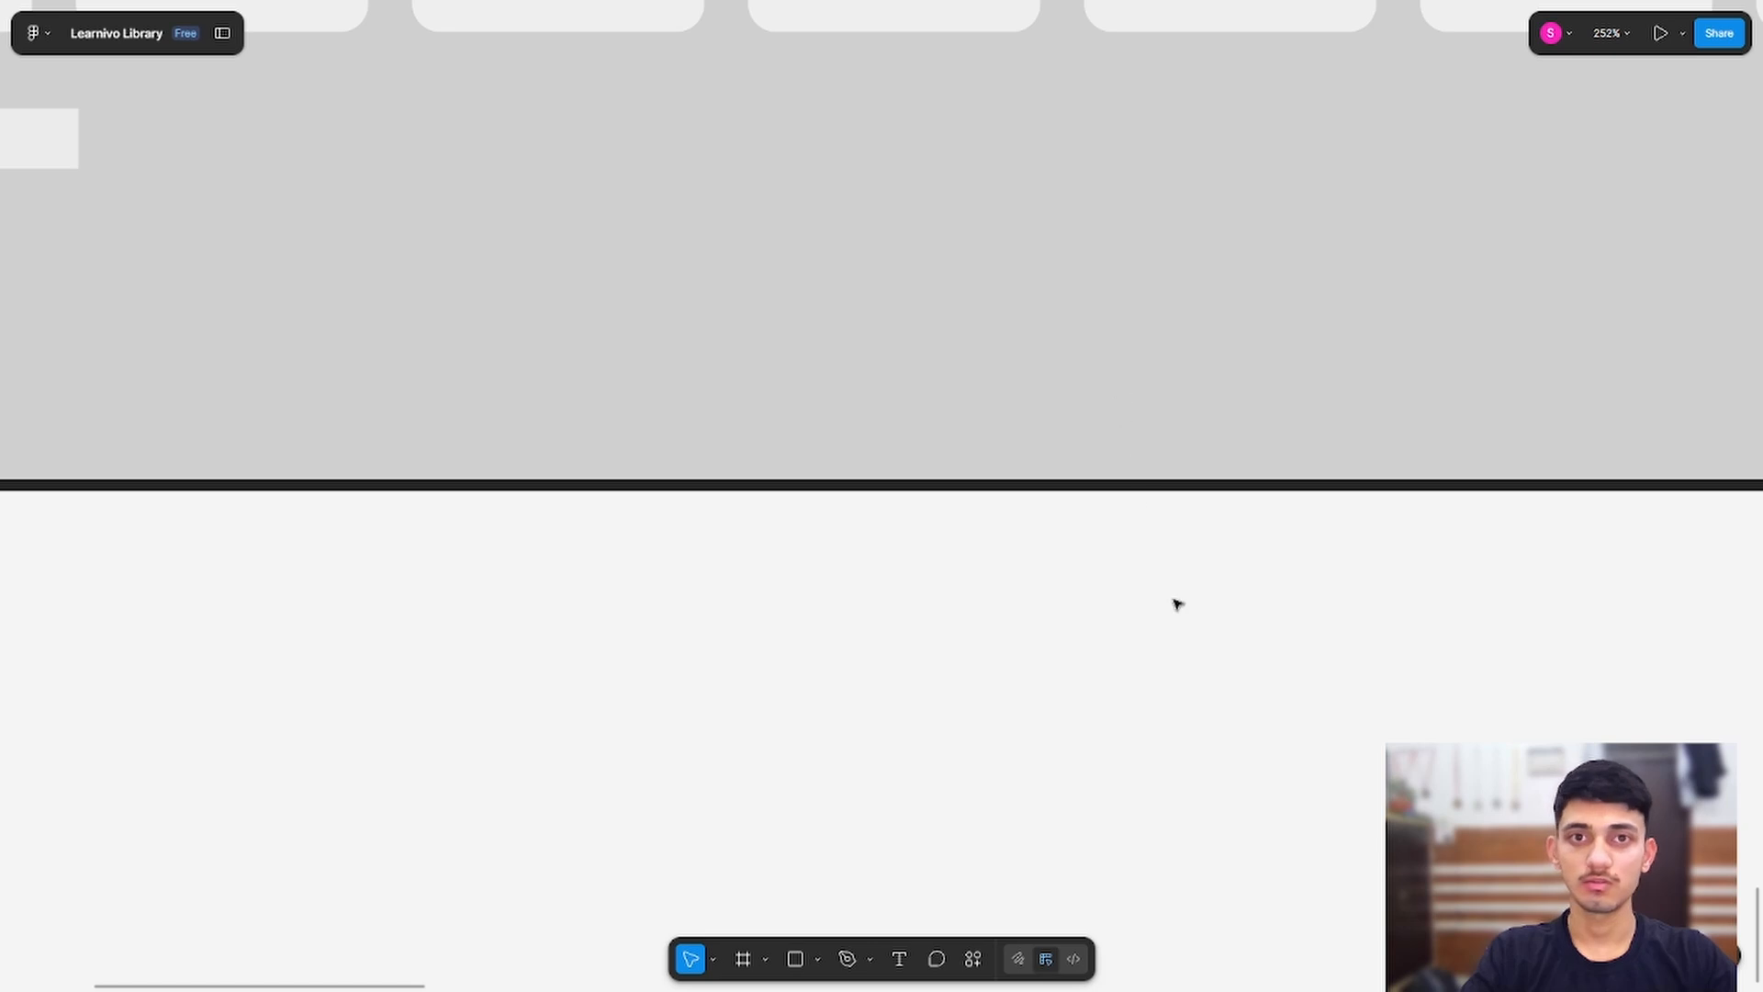
key("ctrl+z")
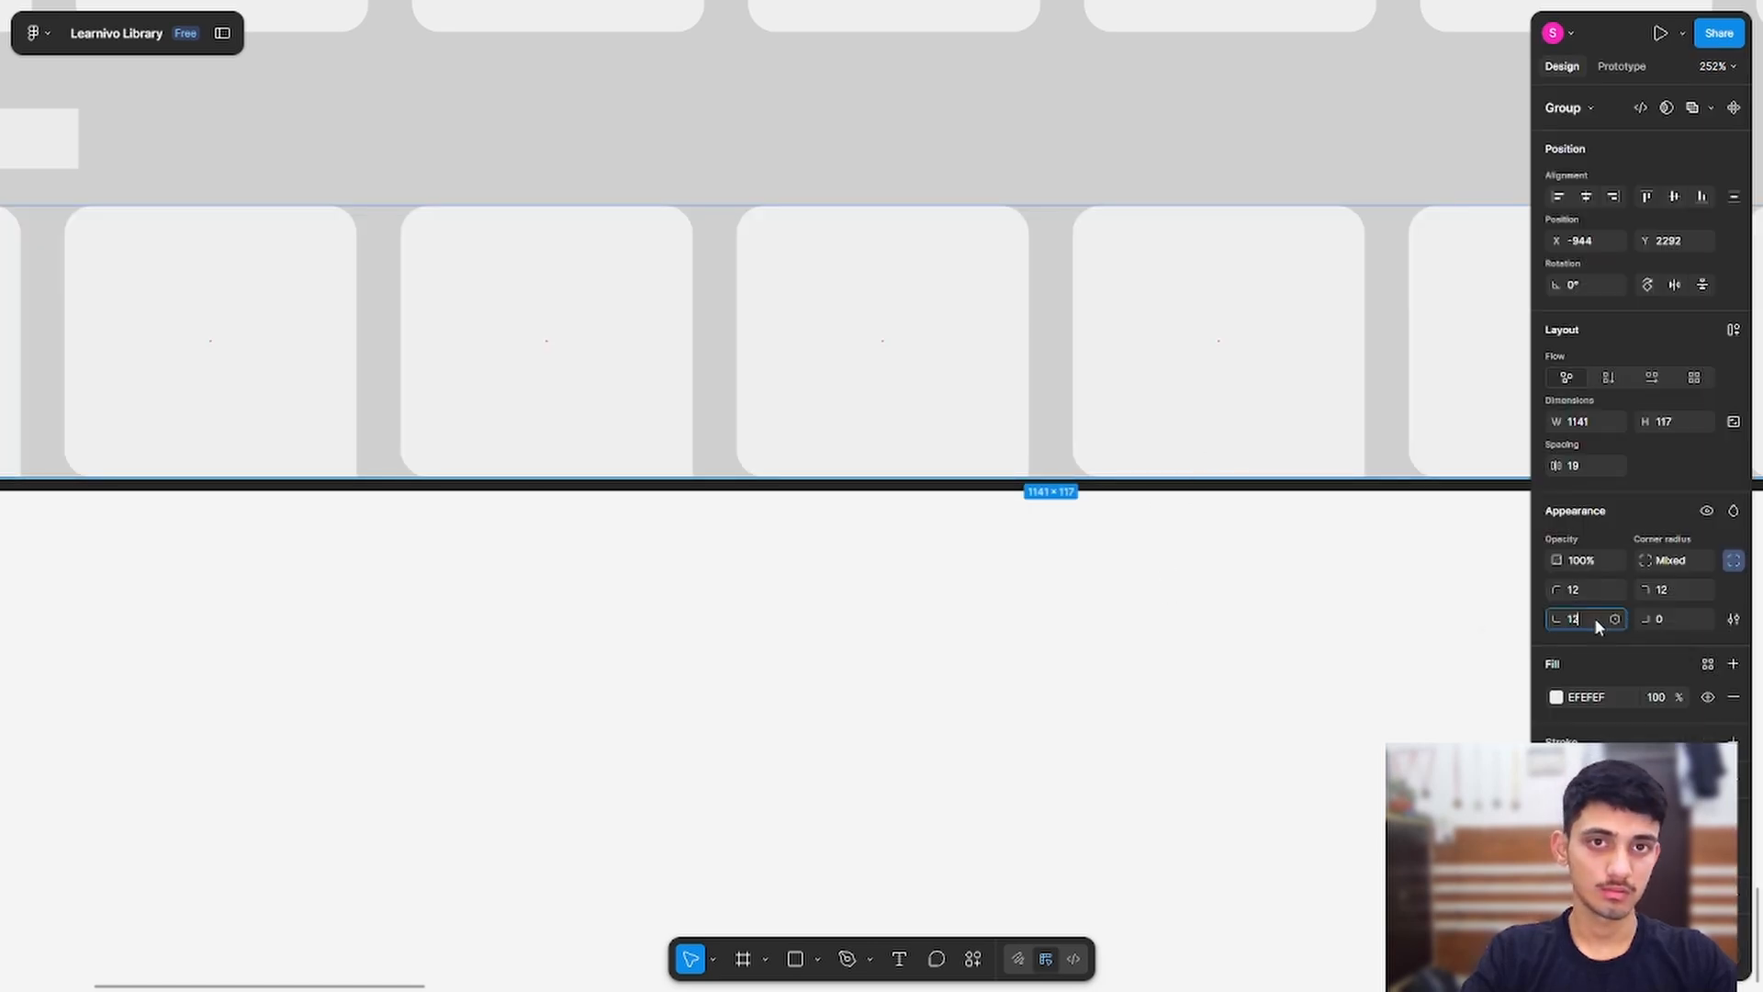
left_click(1325, 633)
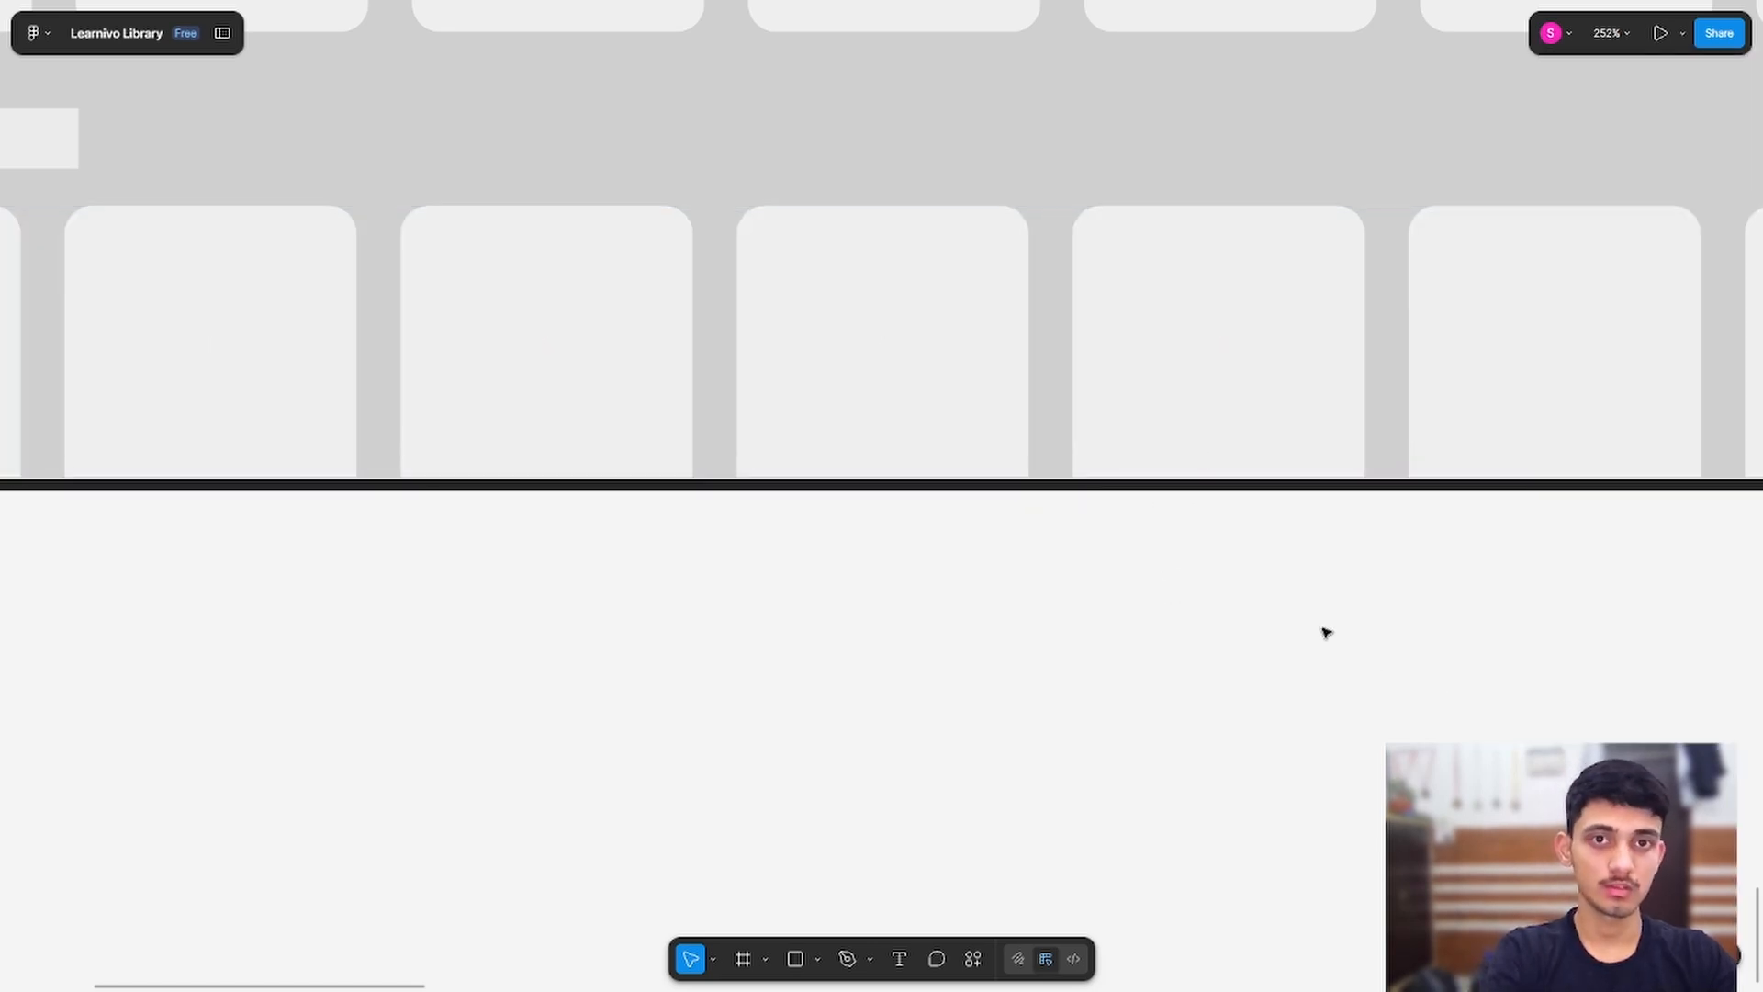
scroll(1102, 602, "down", 5, "ctrl")
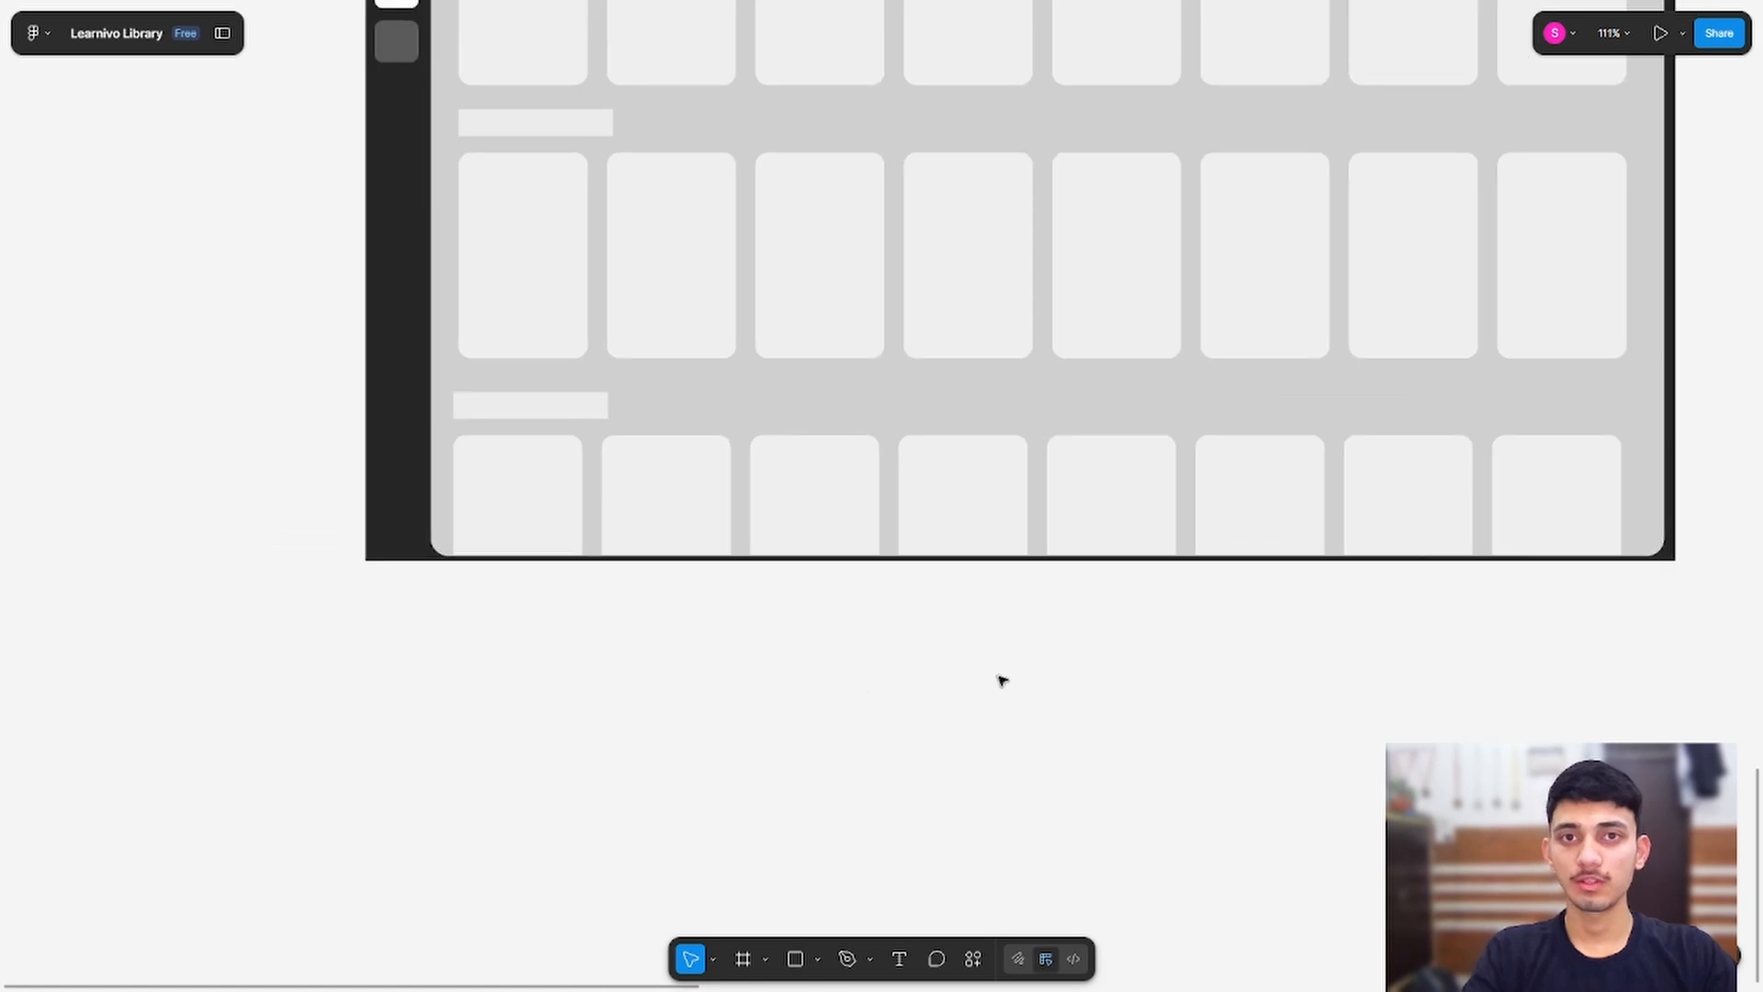
left_click_drag(1002, 680, 589, 752)
scroll(1318, 398, "left", 2)
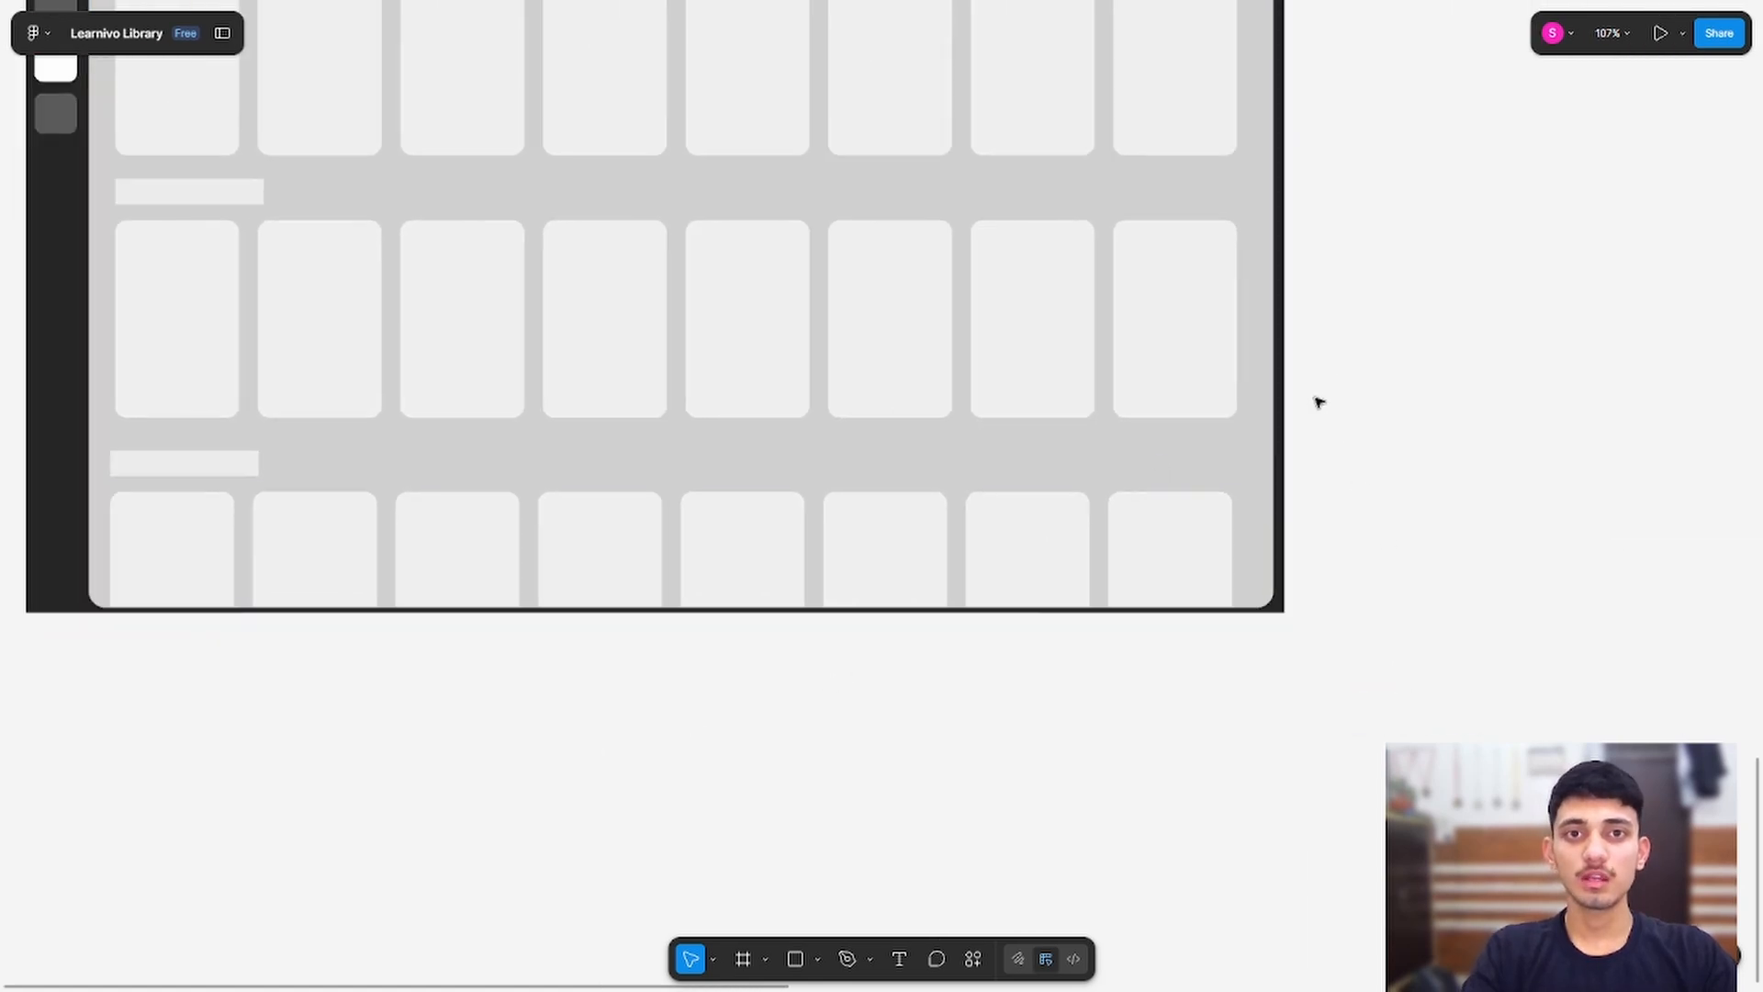
scroll(1322, 398, "down", 3, "ctrl")
left_click_drag(1354, 382, 1377, 597)
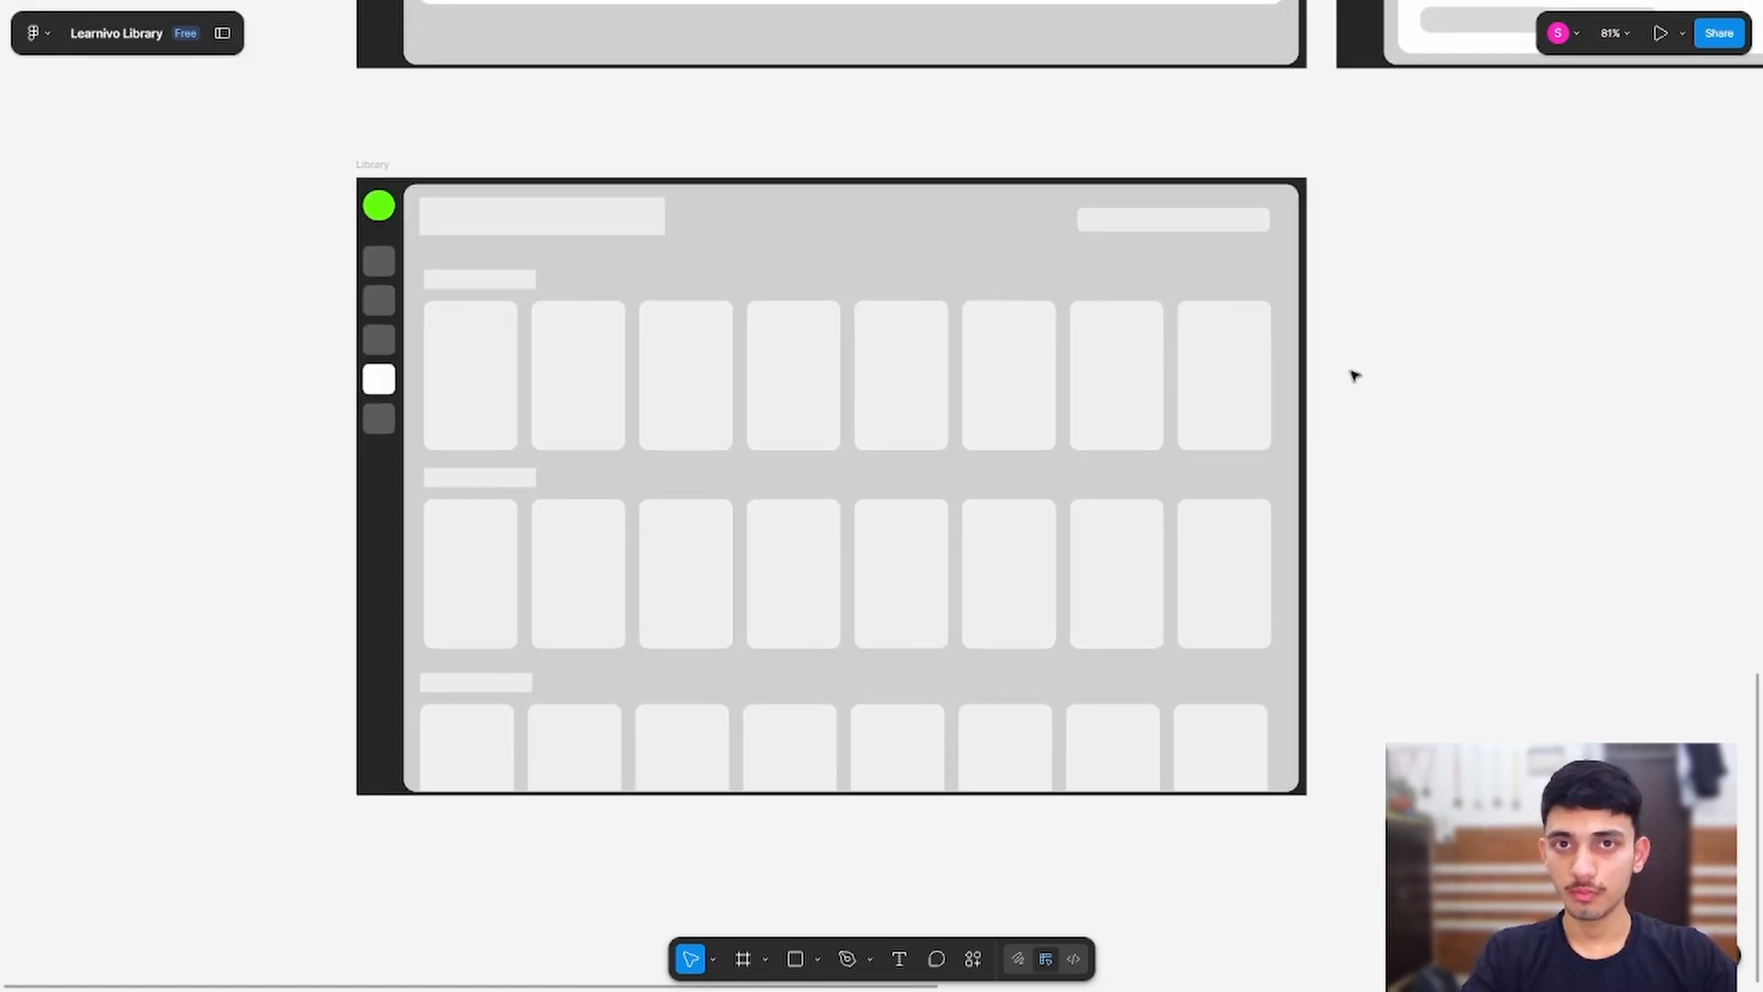
scroll(988, 370, "up", 1, "ctrl")
scroll(992, 372, "down", 1, "ctrl")
scroll(992, 373, "down", 1, "ctrl")
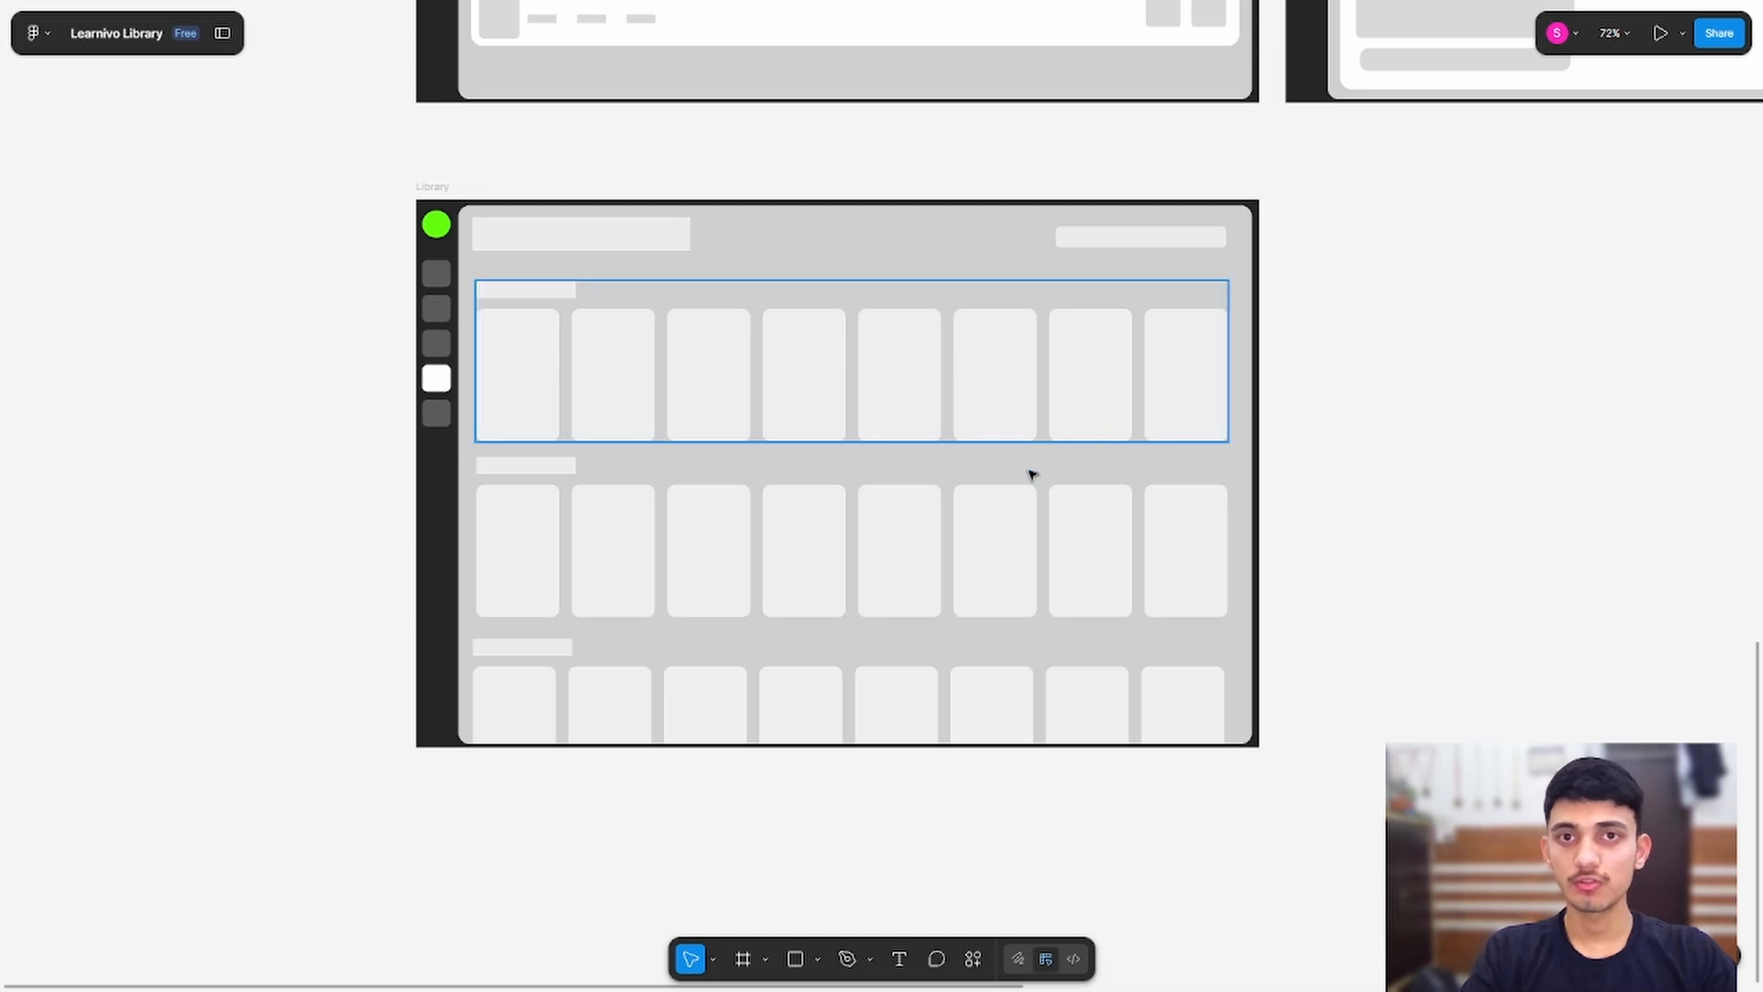
scroll(830, 417, "down", 1)
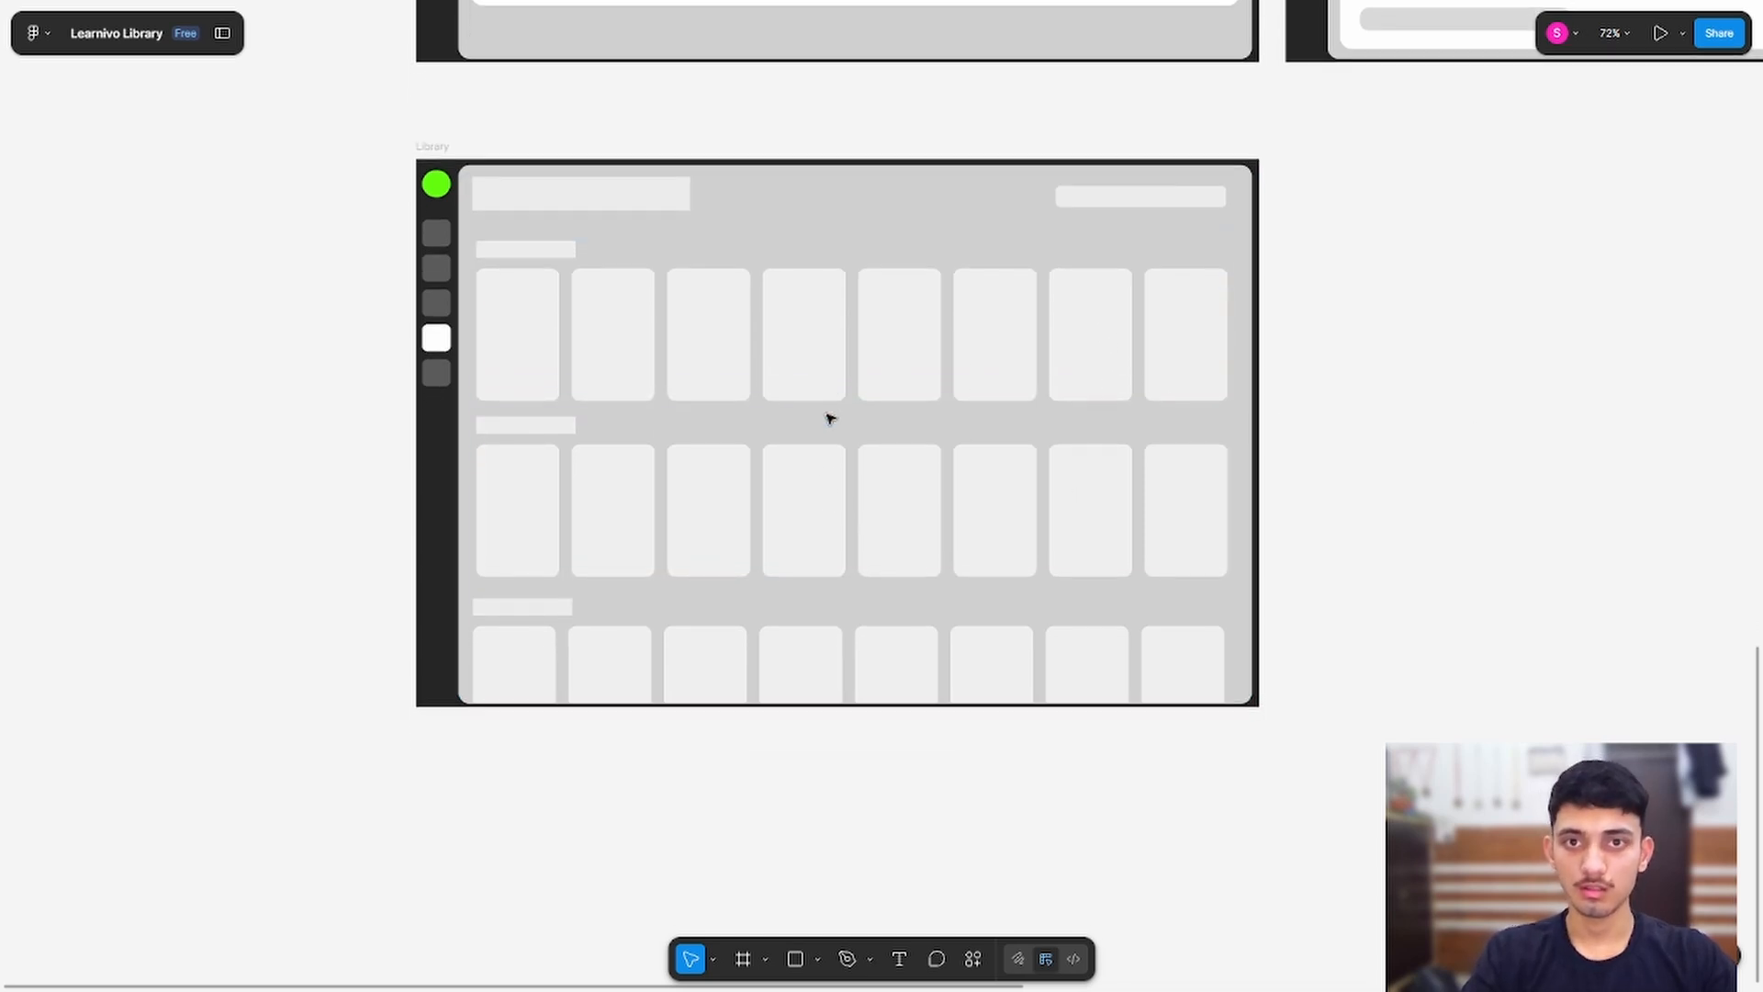
scroll(830, 417, "up", 4)
scroll(964, 653, "down", 2)
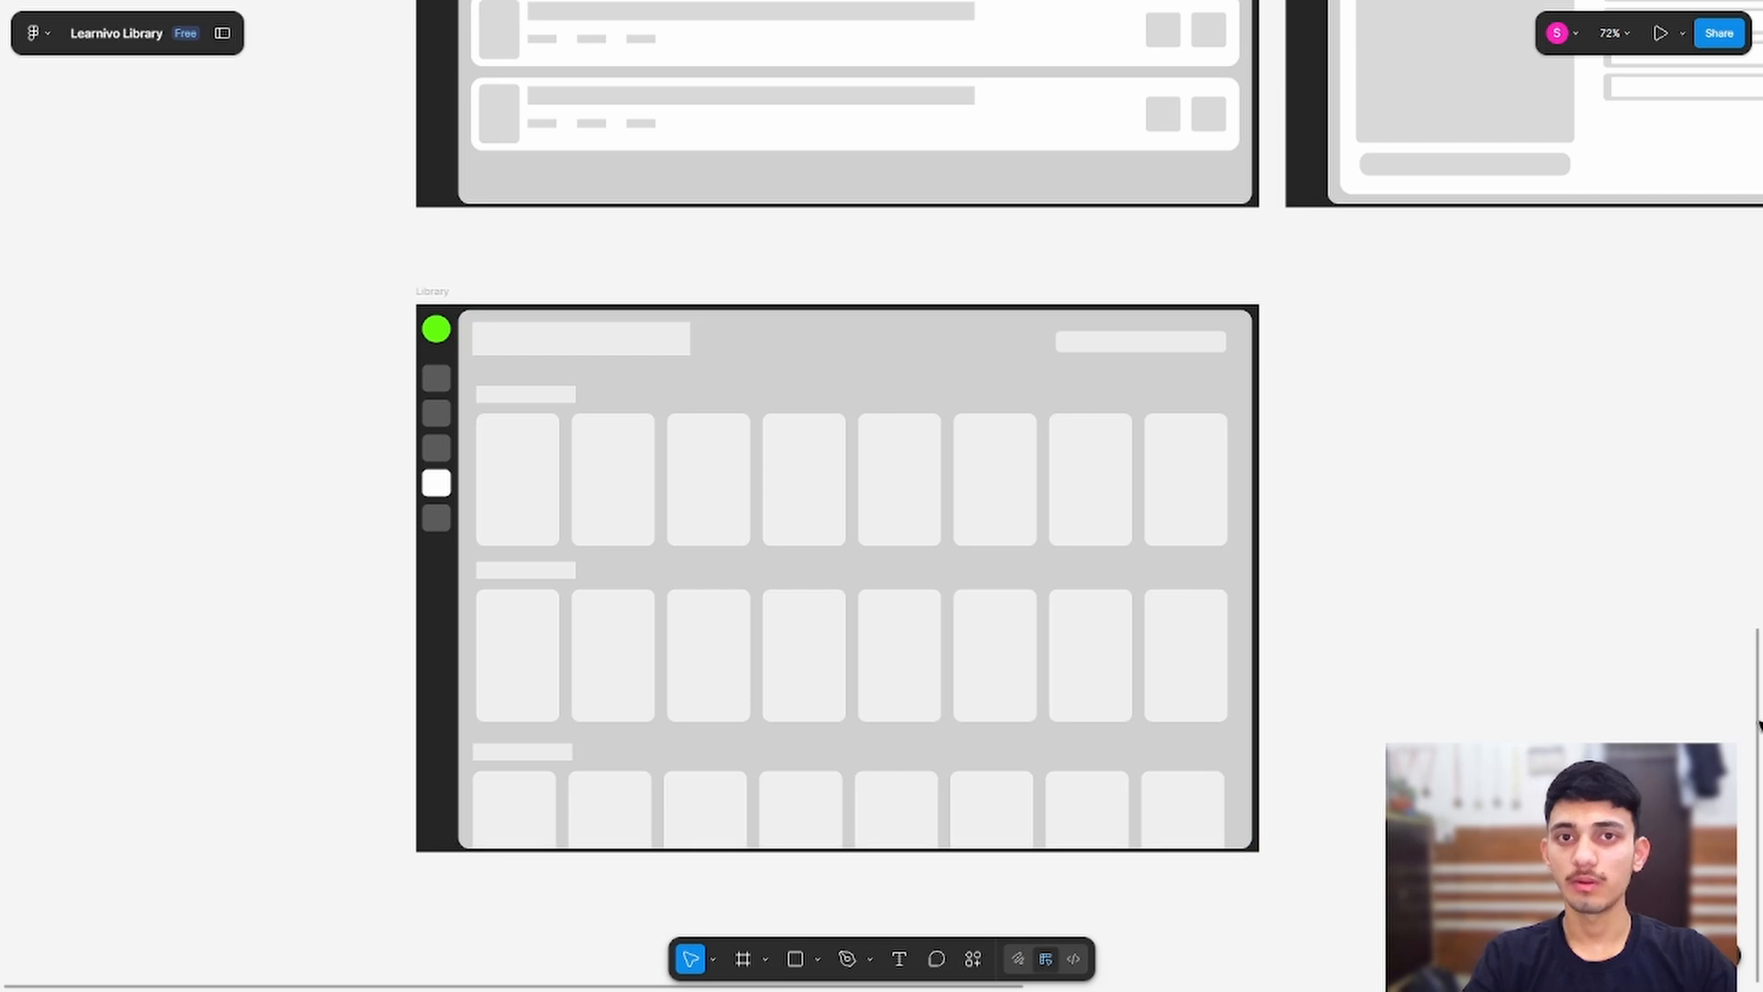
scroll(1474, 661, "right", 5)
scroll(1208, 618, "left", 3)
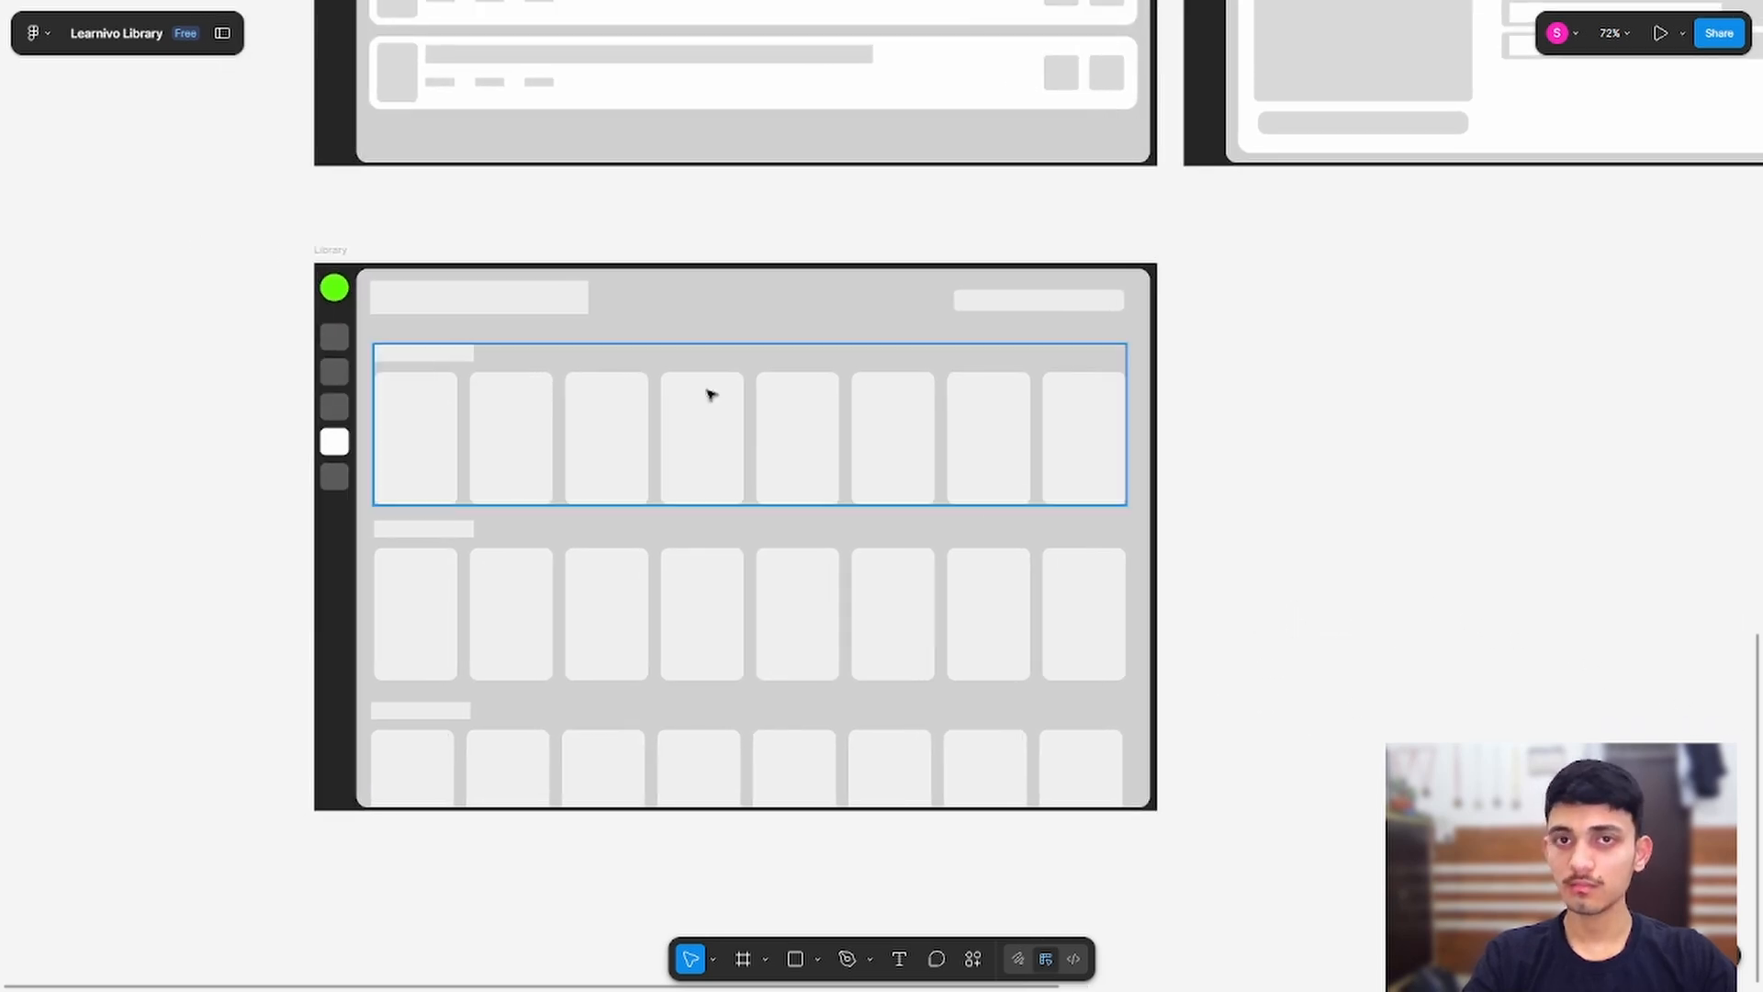
left_click(334, 251)
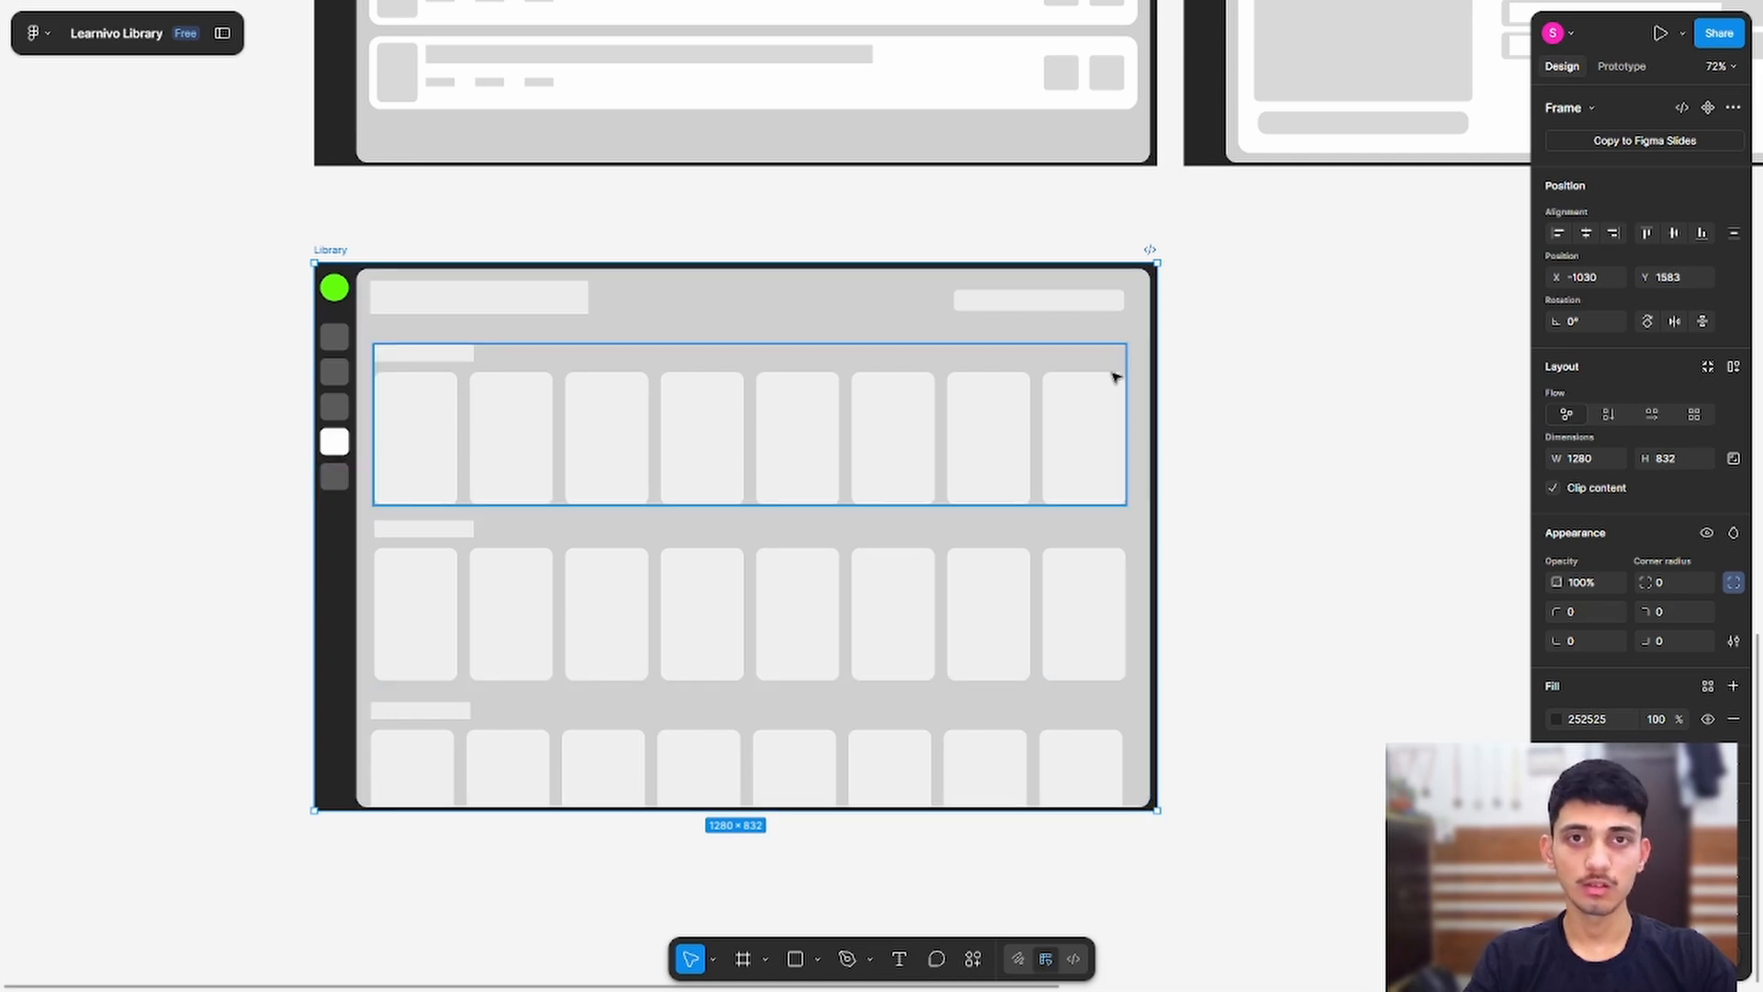
Step: Copy Review Pannel - Book Details next to Library and name it Library - Book Details
left_click_drag(1307, 379, 615, 488)
left_click_drag(826, 335, 895, 747)
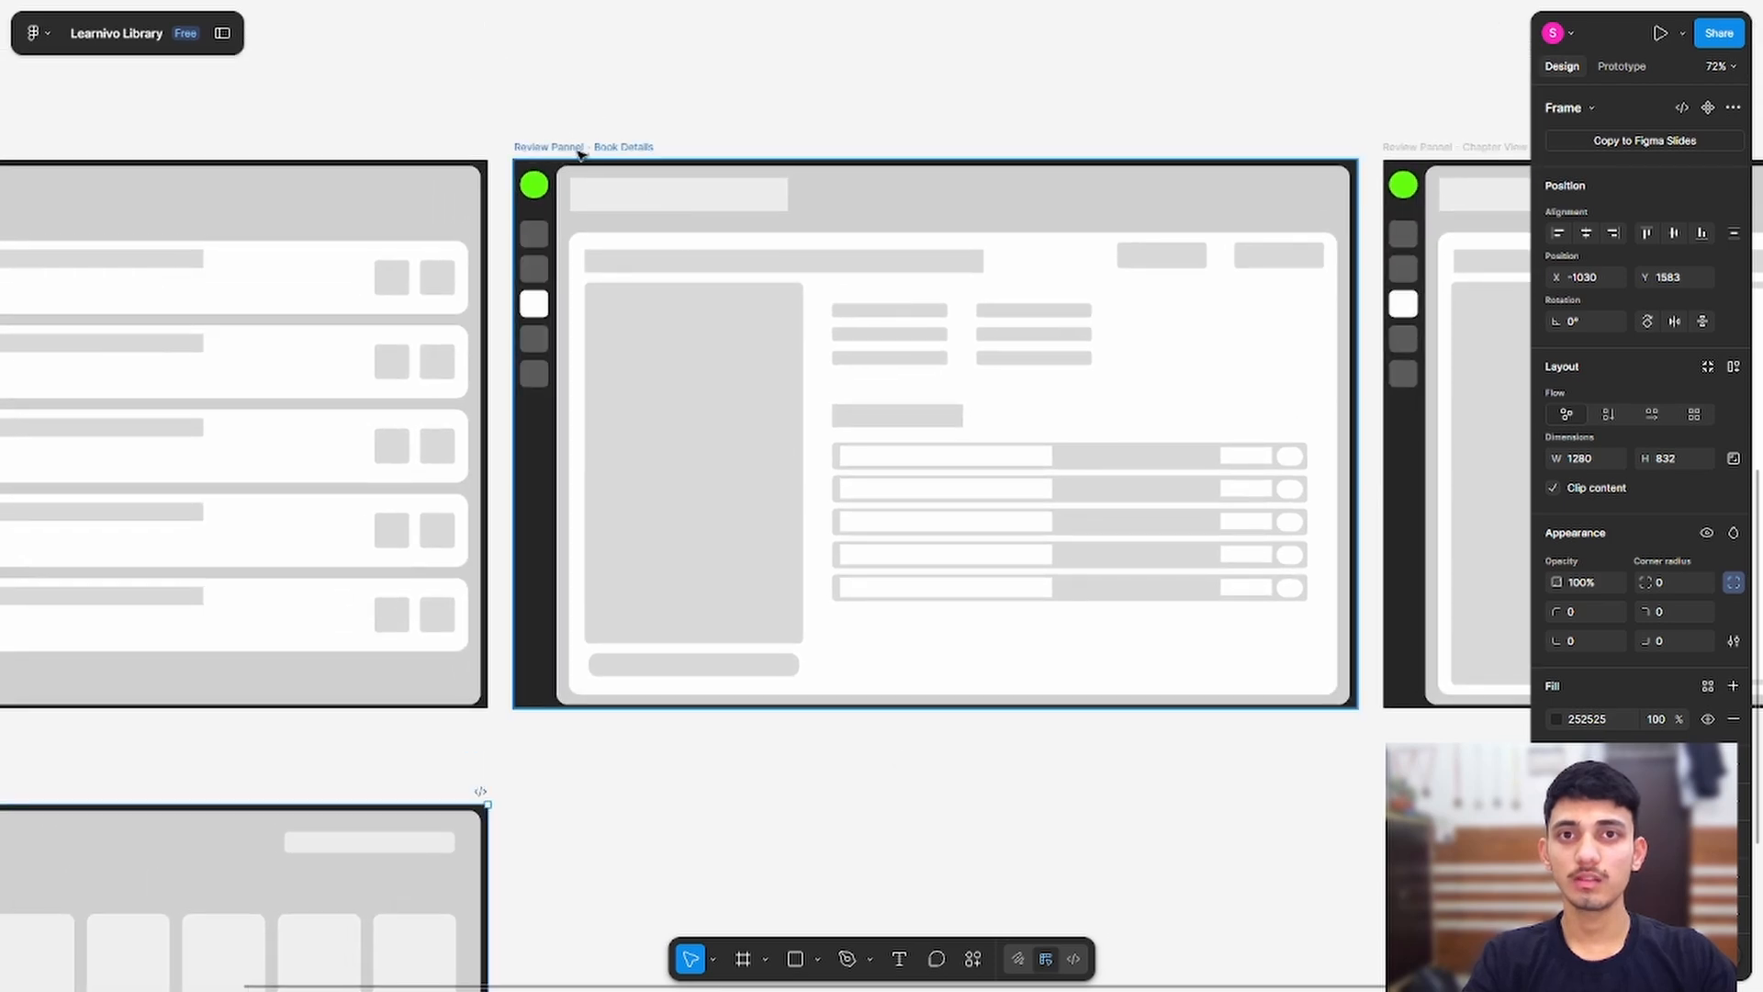
left_click(578, 146)
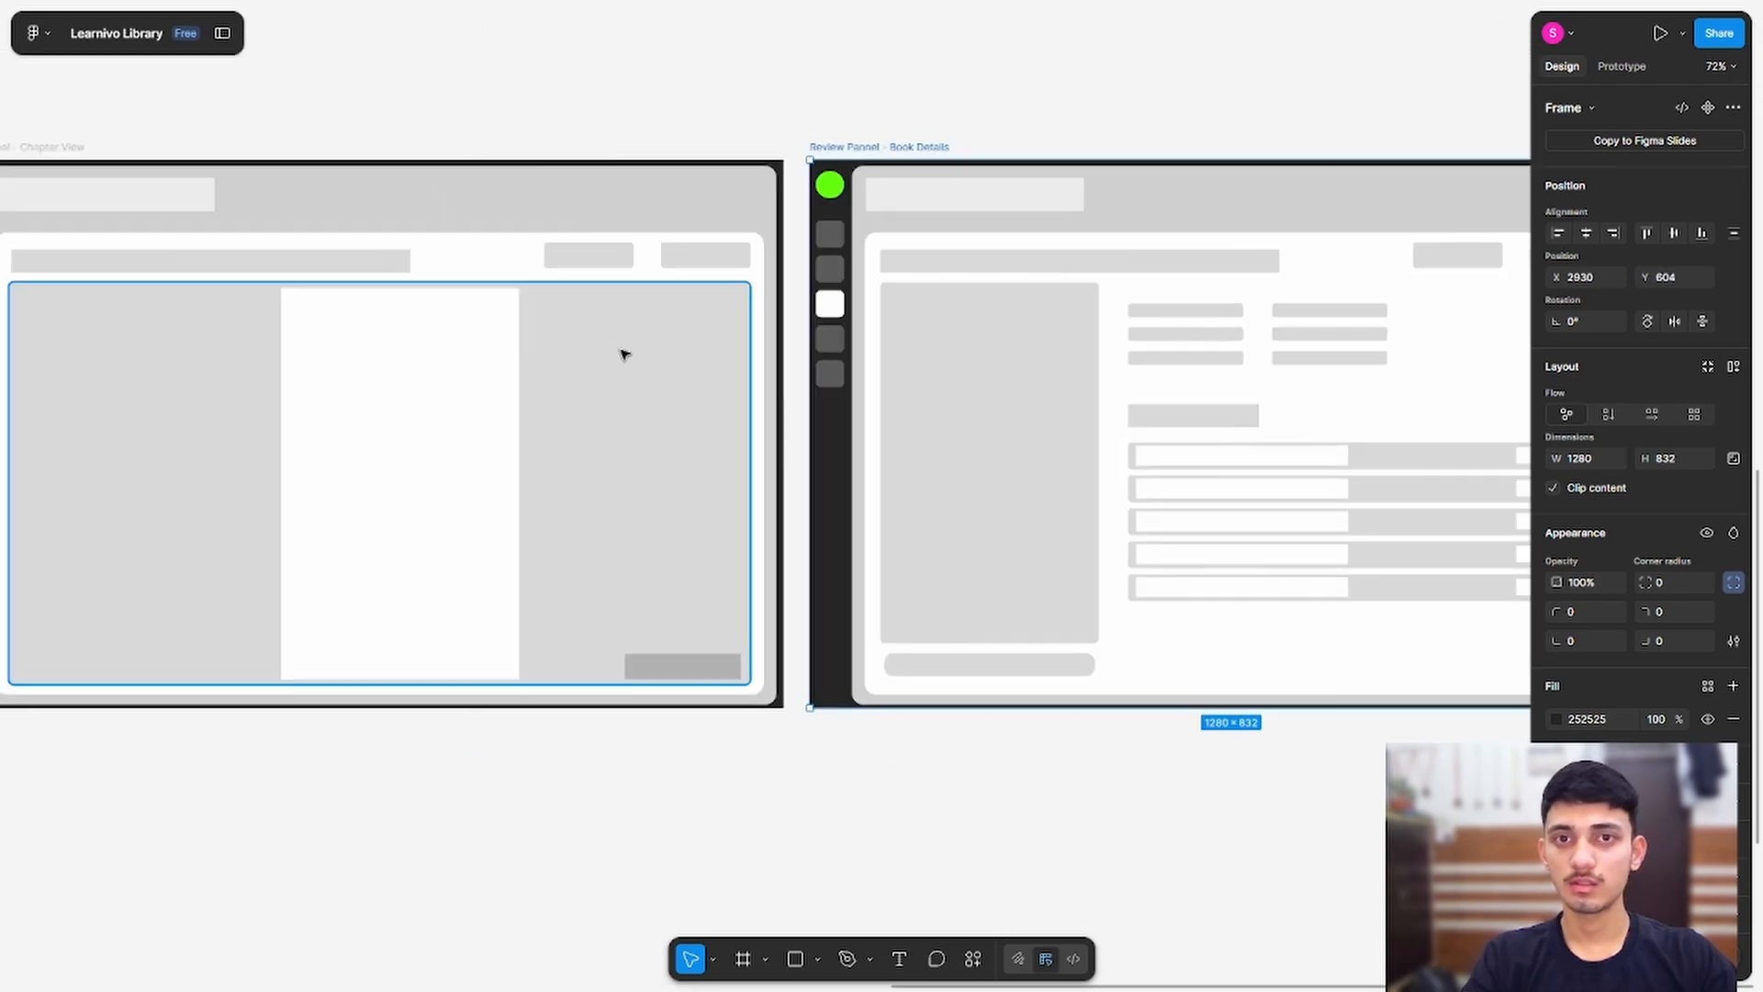
scroll(624, 354, "down", 5)
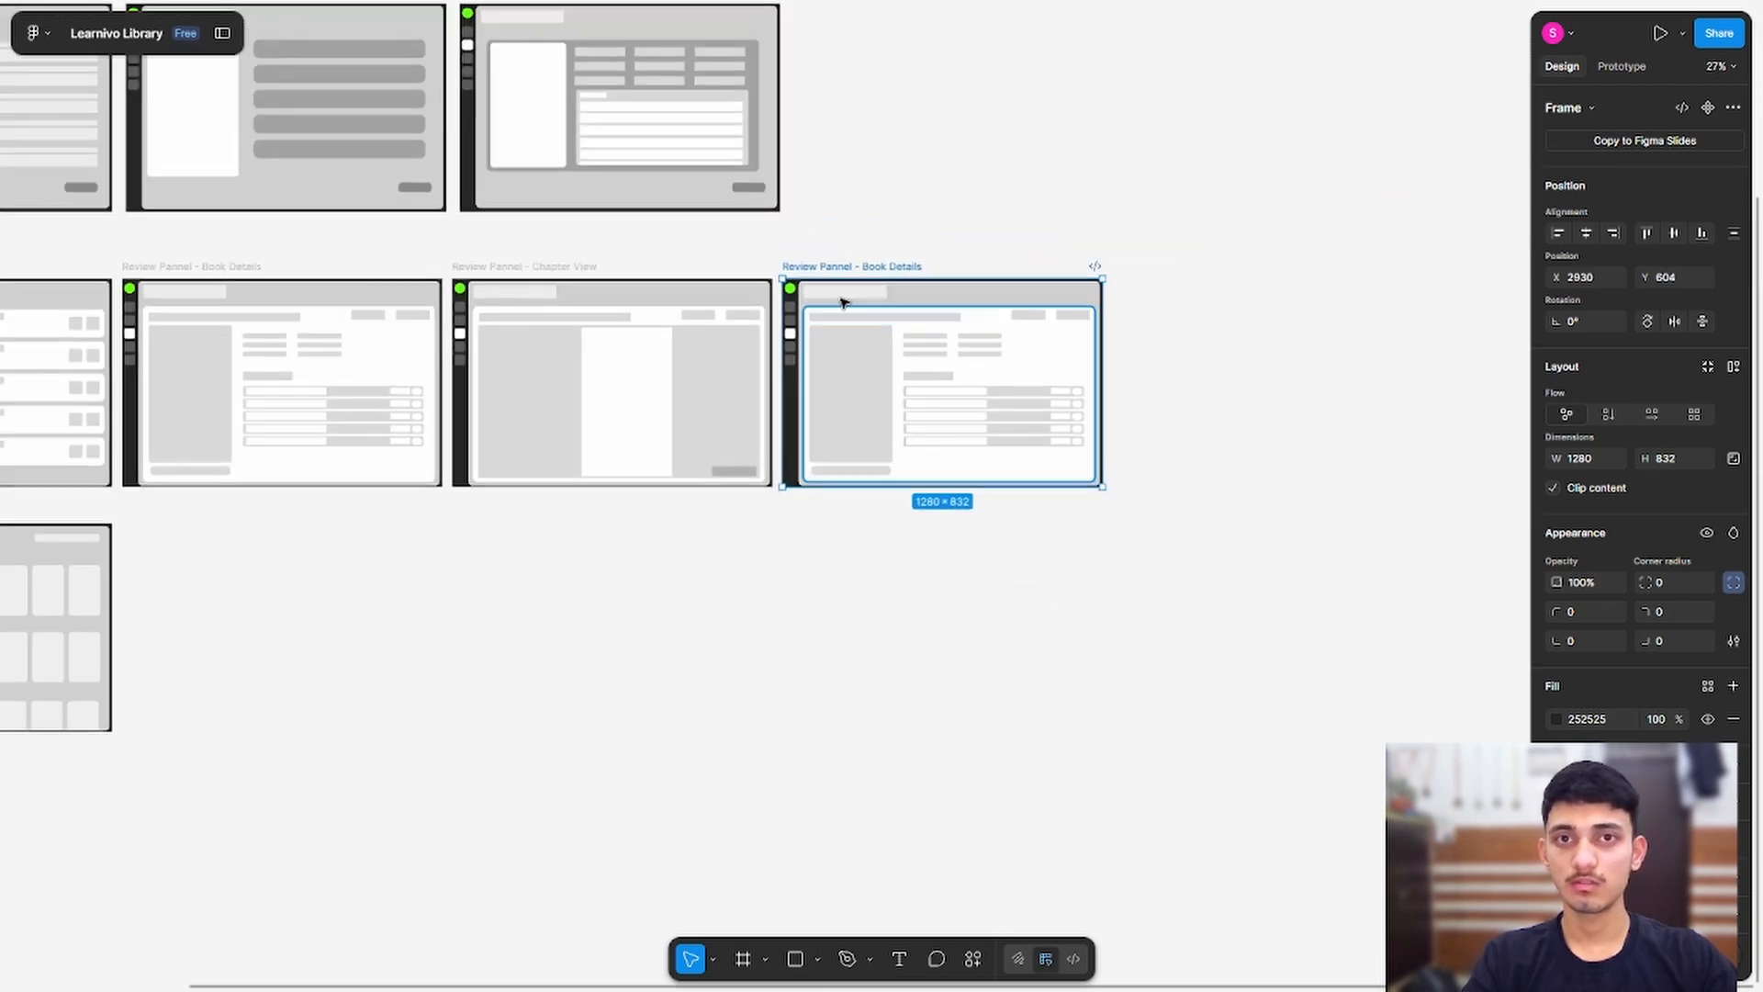
left_click_drag(814, 279, 718, 373)
scroll(718, 373, "up", 5)
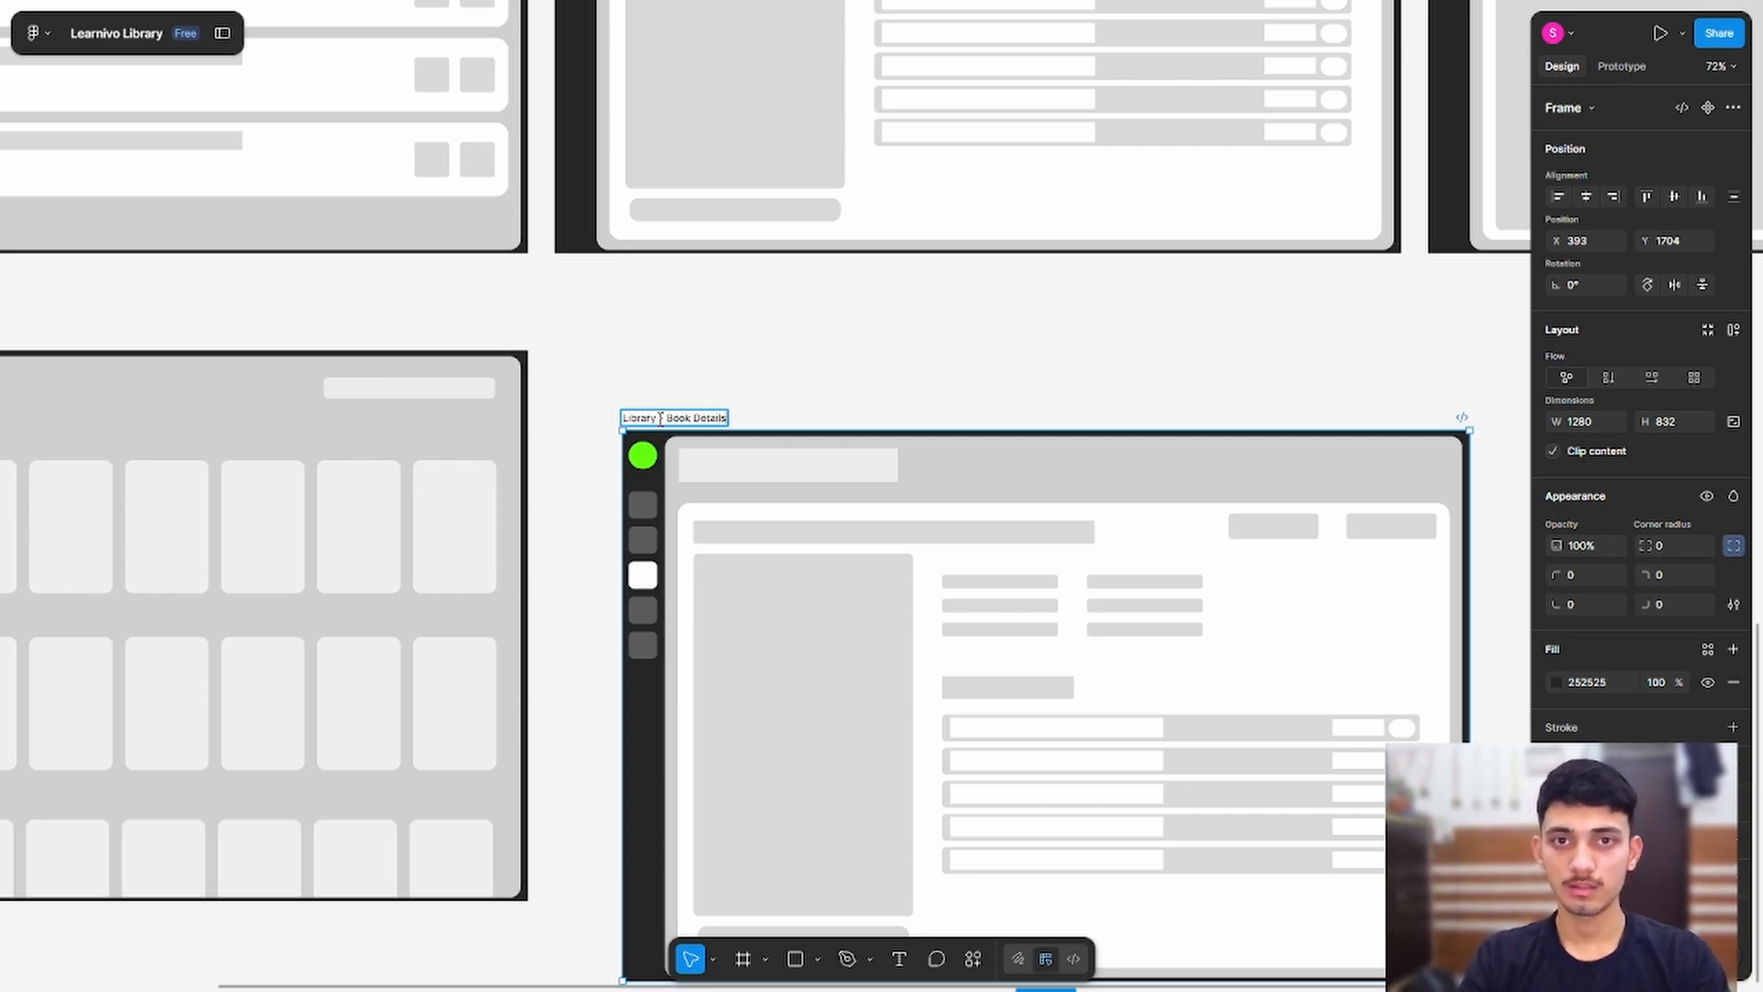
left_click(860, 401)
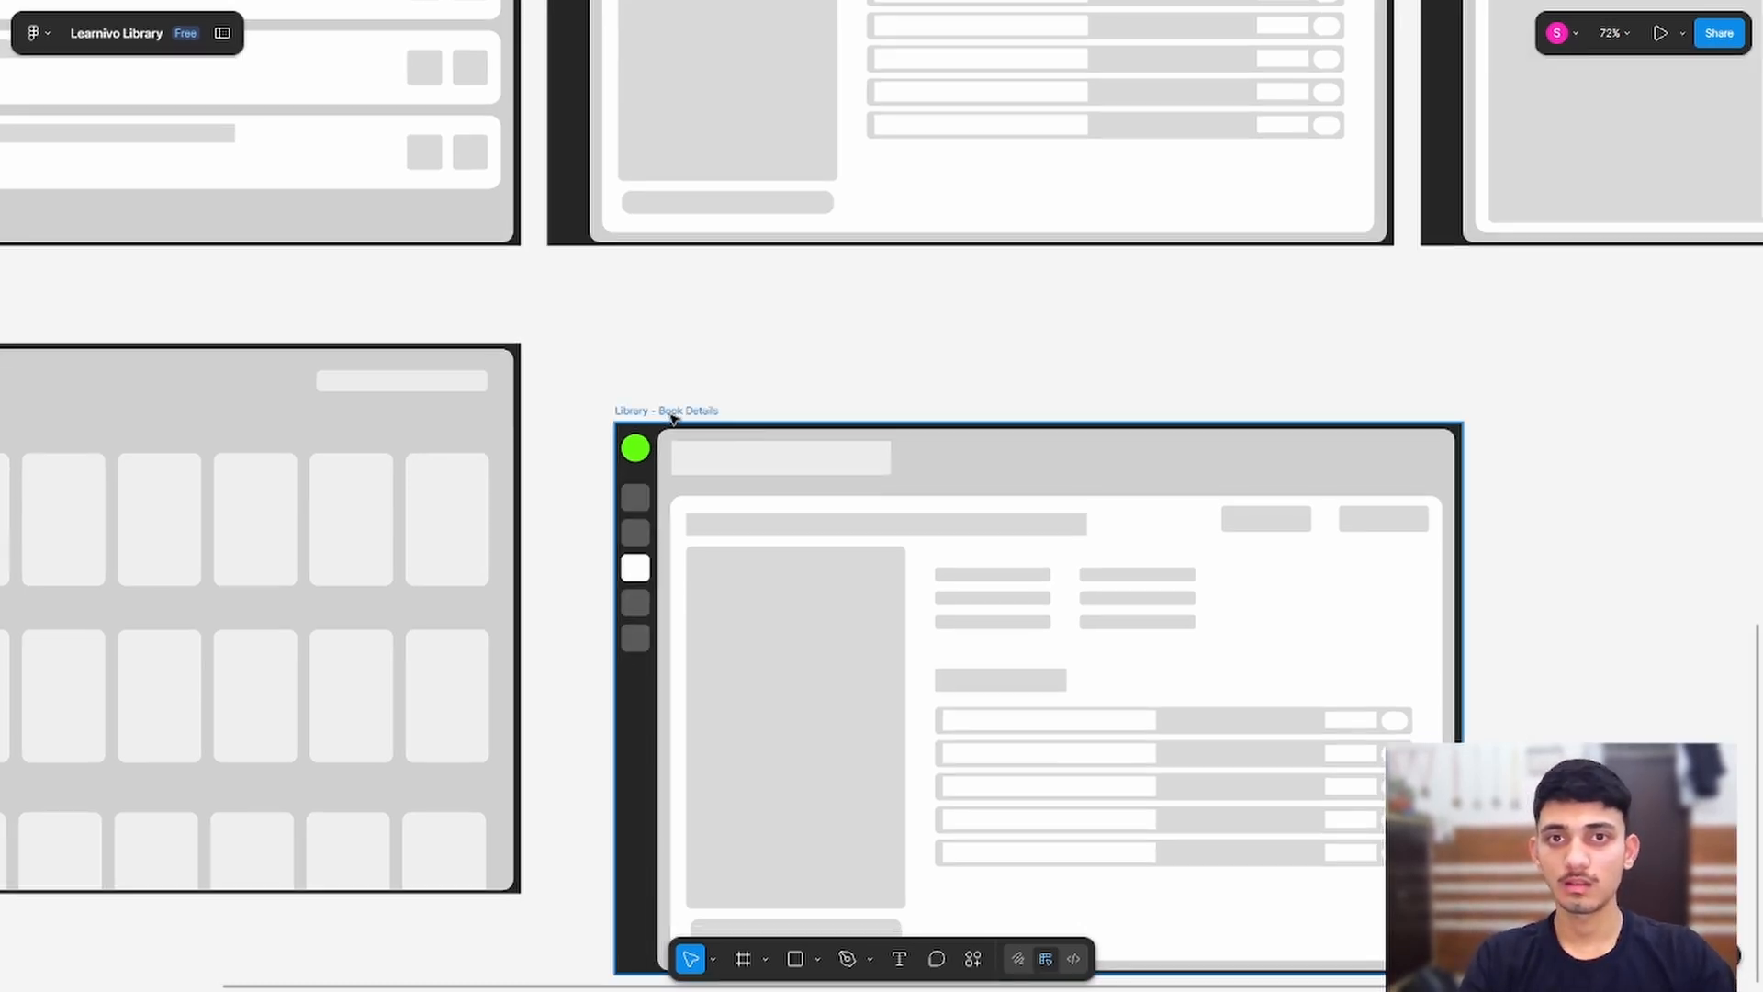
Step: Align the Book Details frame with Library and move the white sidebar item to the fourth slot
left_click_drag(670, 421, 629, 342)
left_click(746, 323)
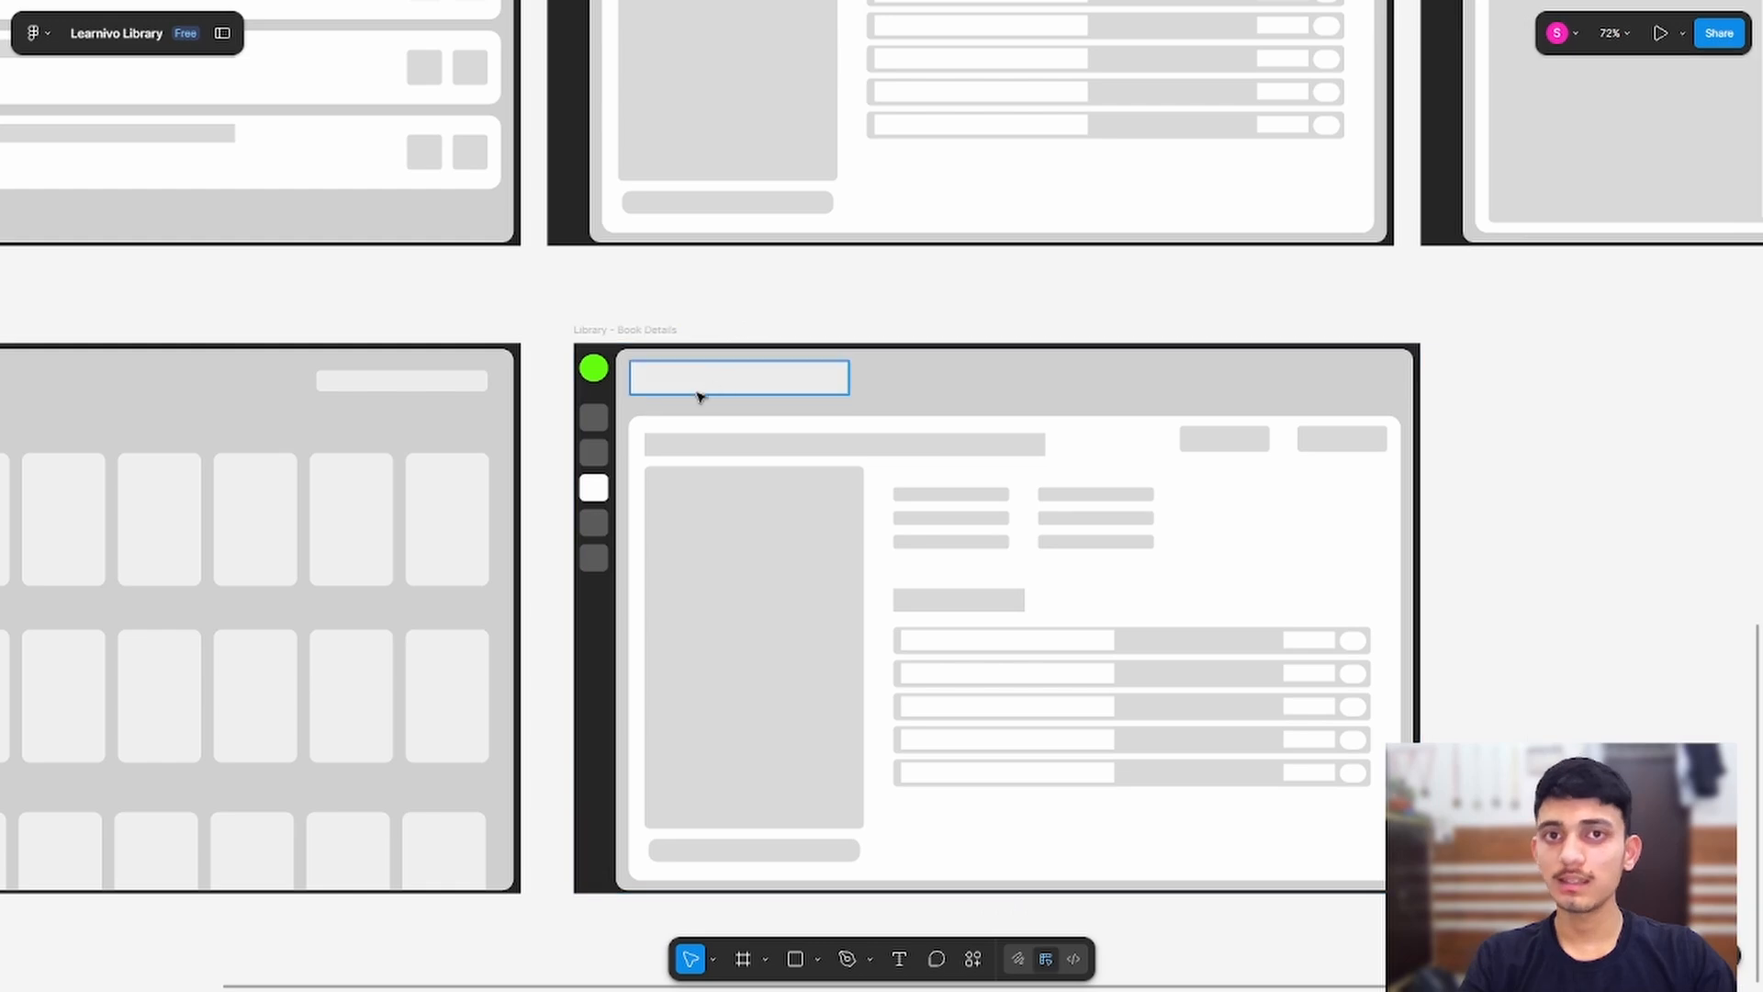
scroll(594, 496, "up", 5)
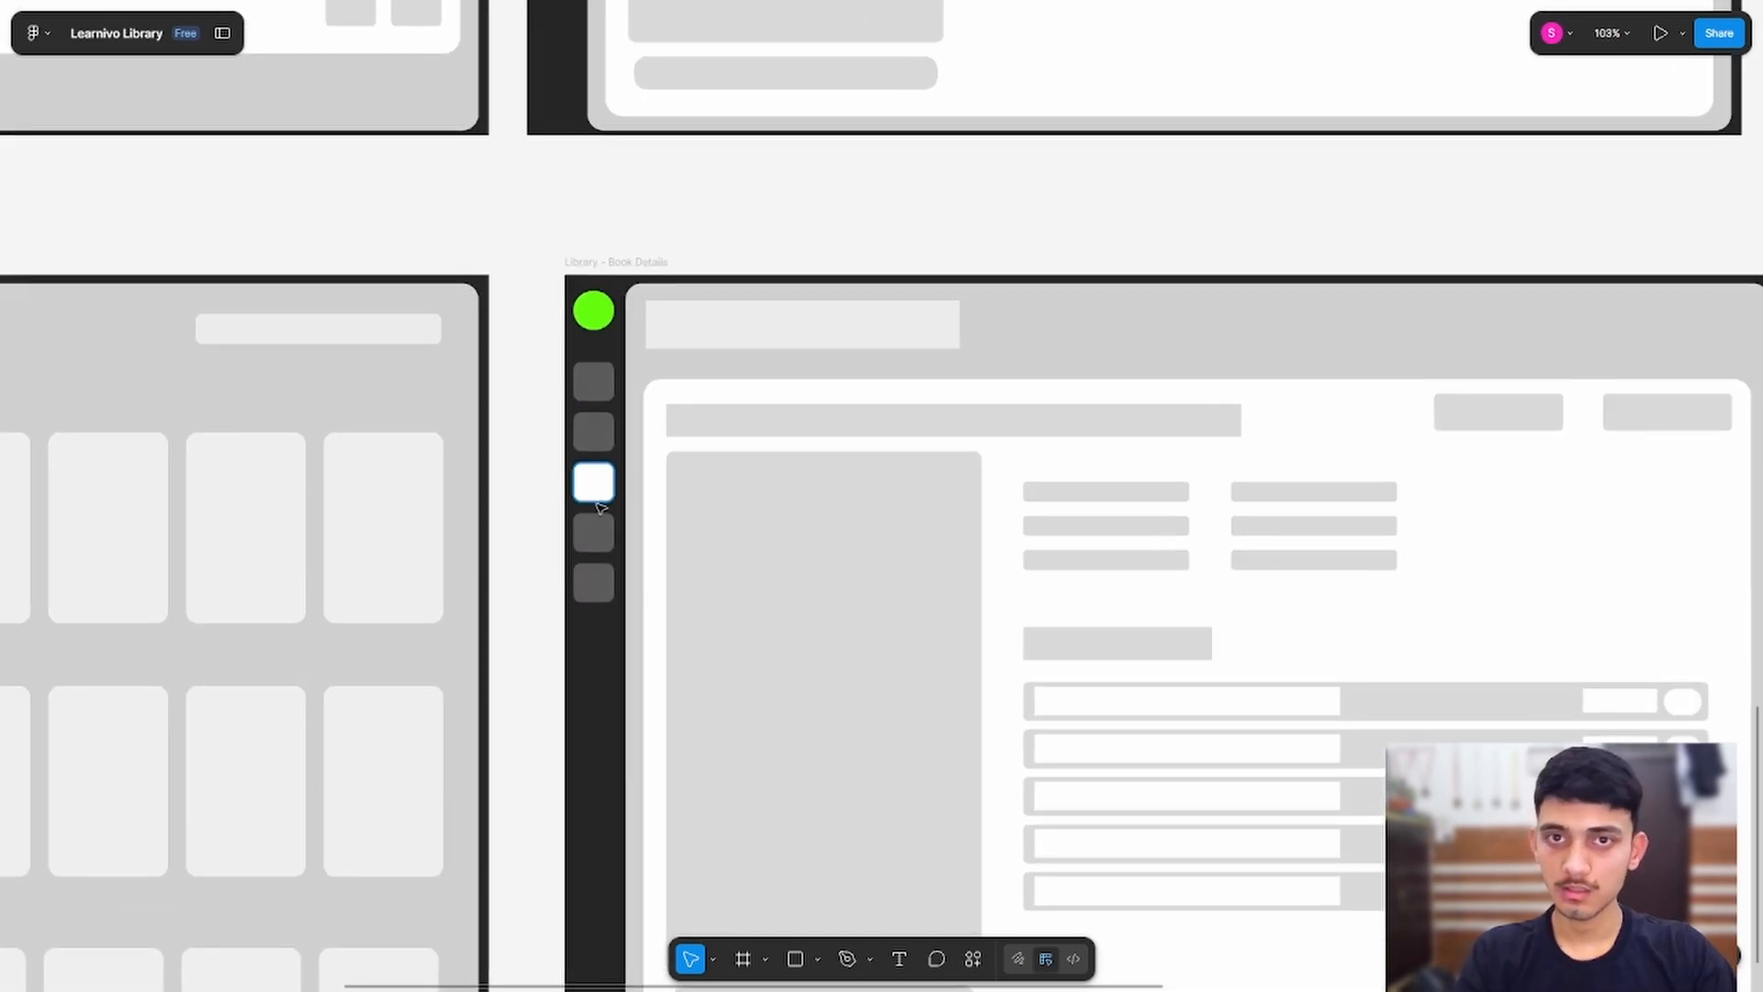
left_click(594, 502)
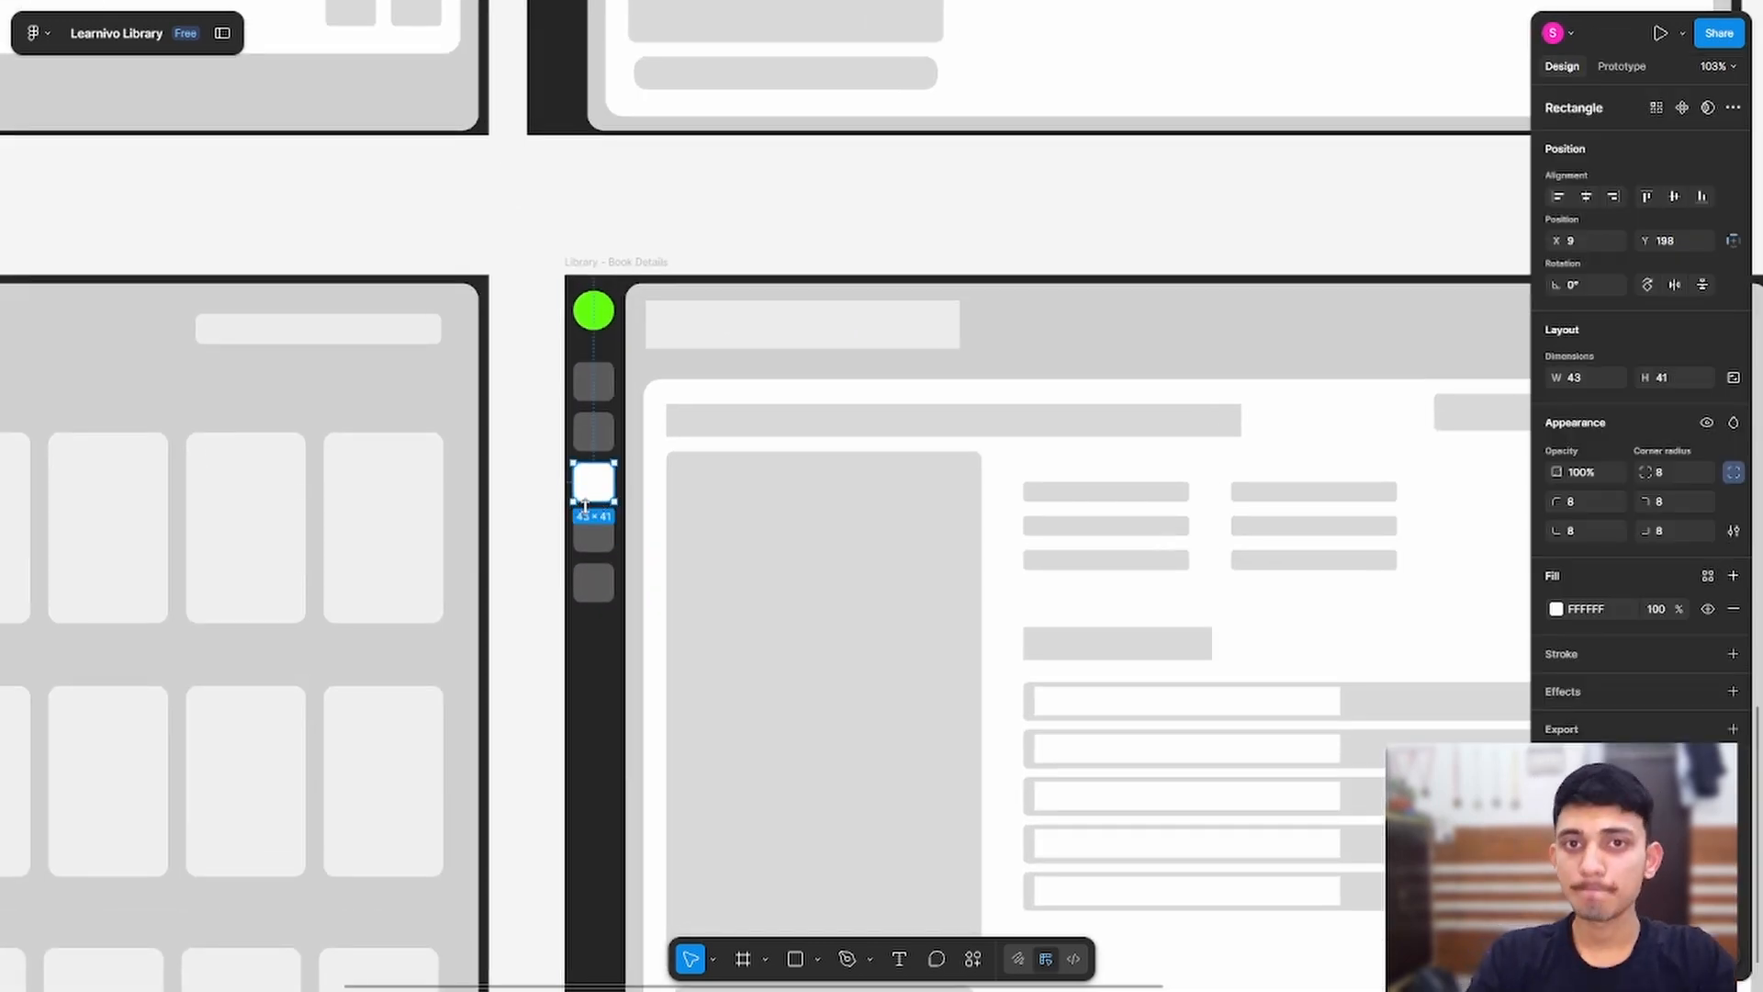
left_click_drag(590, 483, 591, 600)
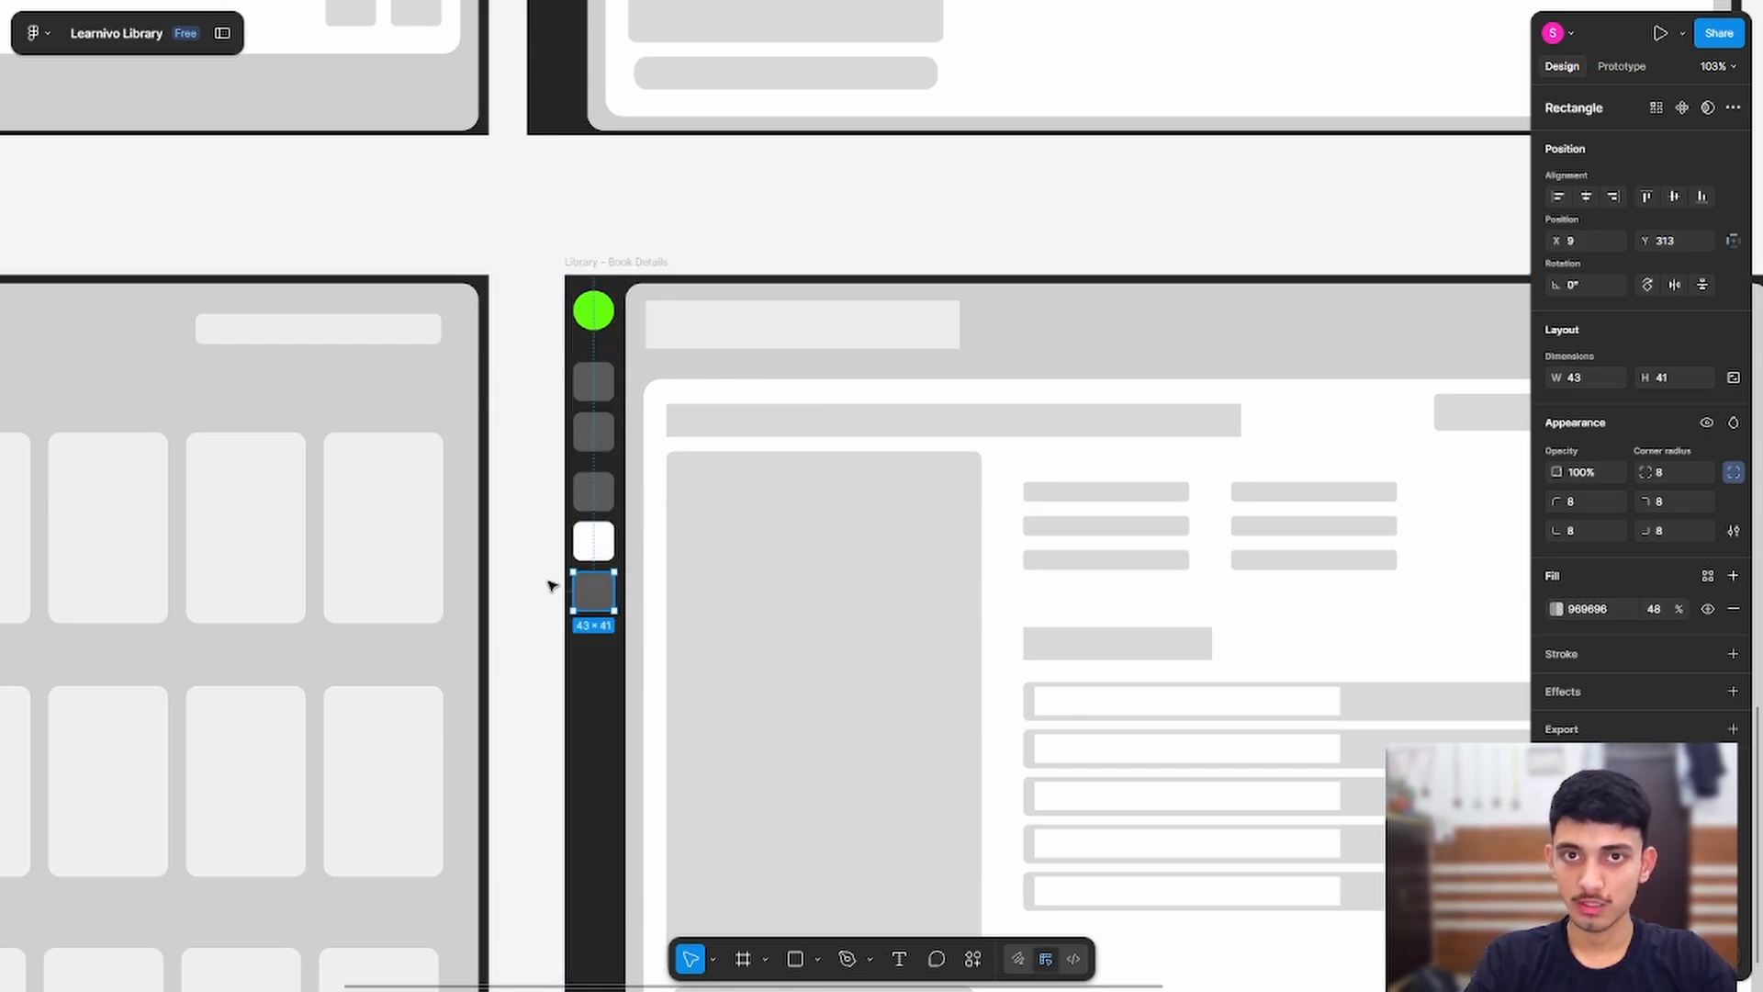
left_click(495, 492)
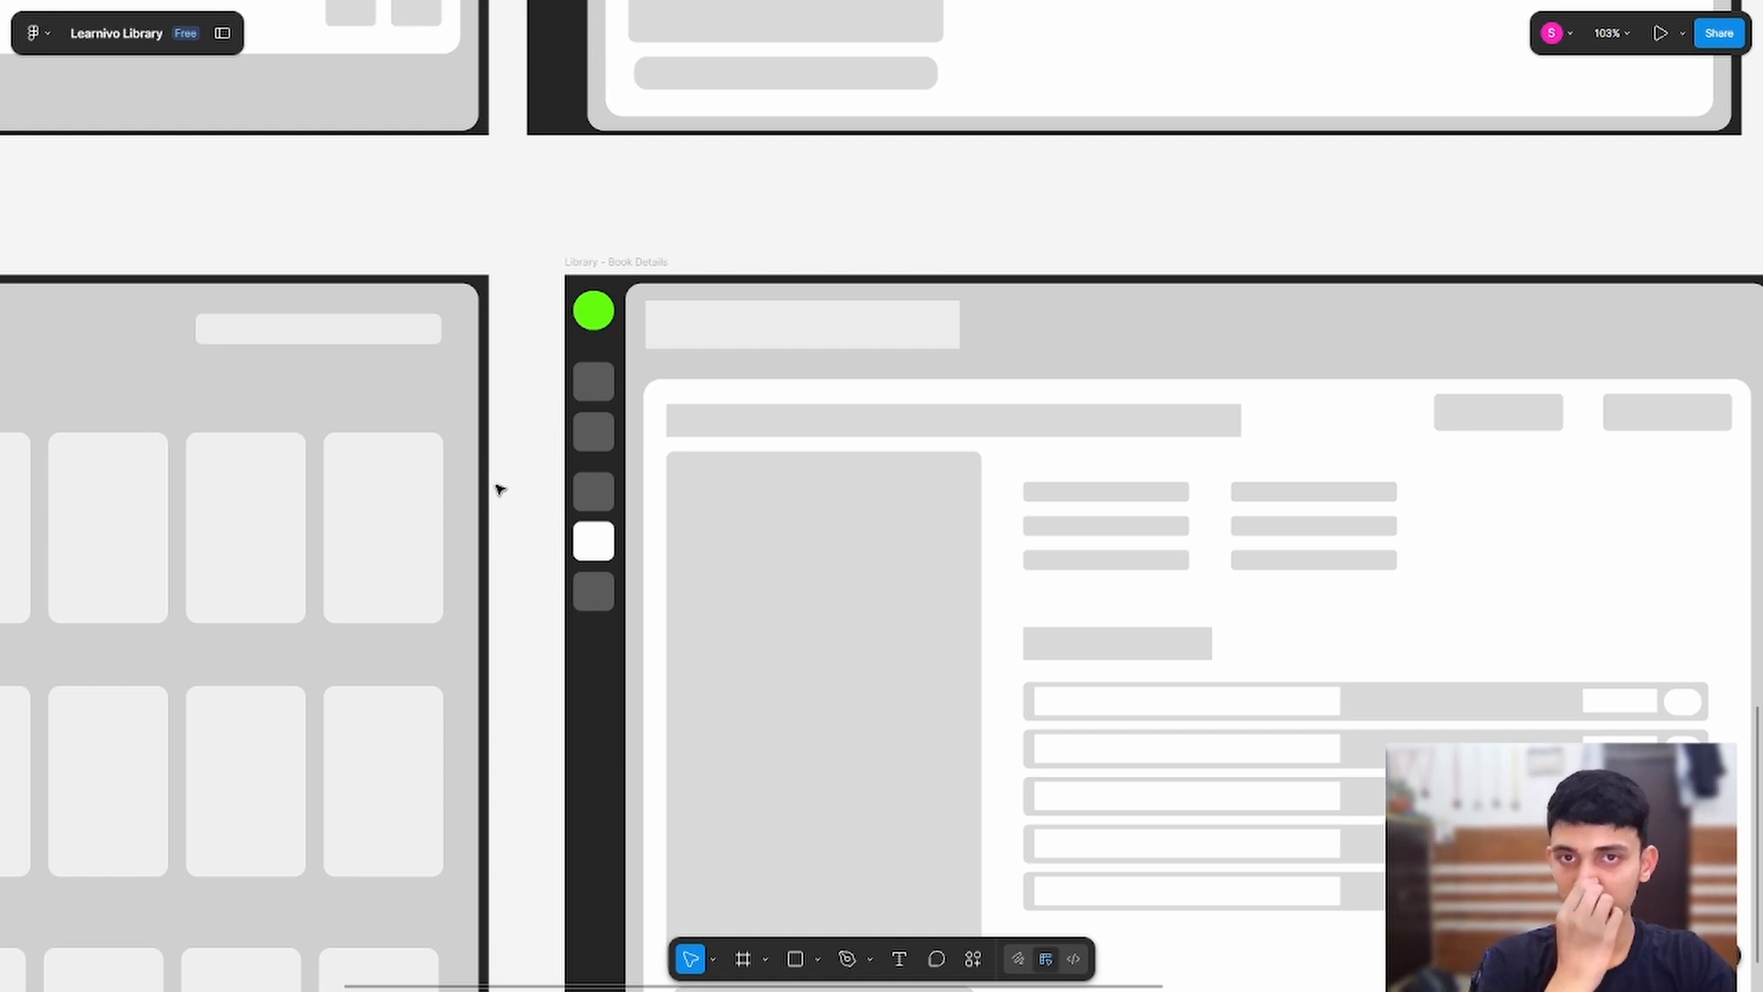
scroll(772, 327, "up", 5)
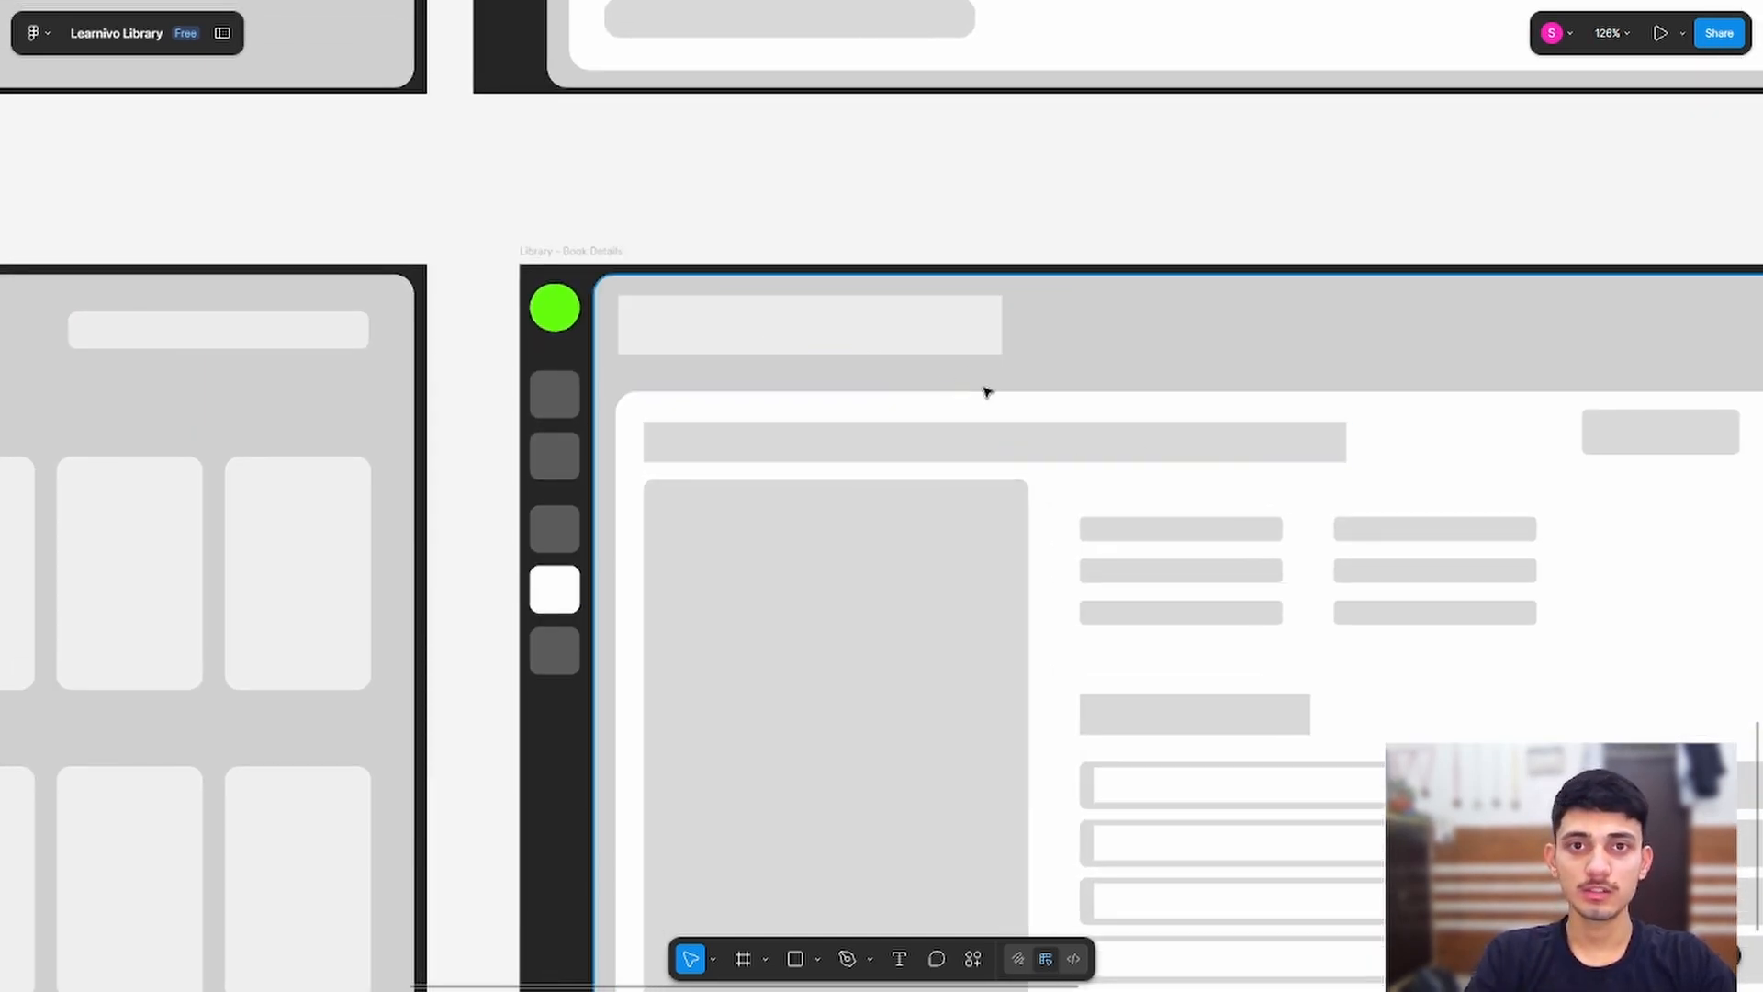
Step: Delete the light header placeholder from the Library - Book Details frame
left_click(926, 333)
key("Delete")
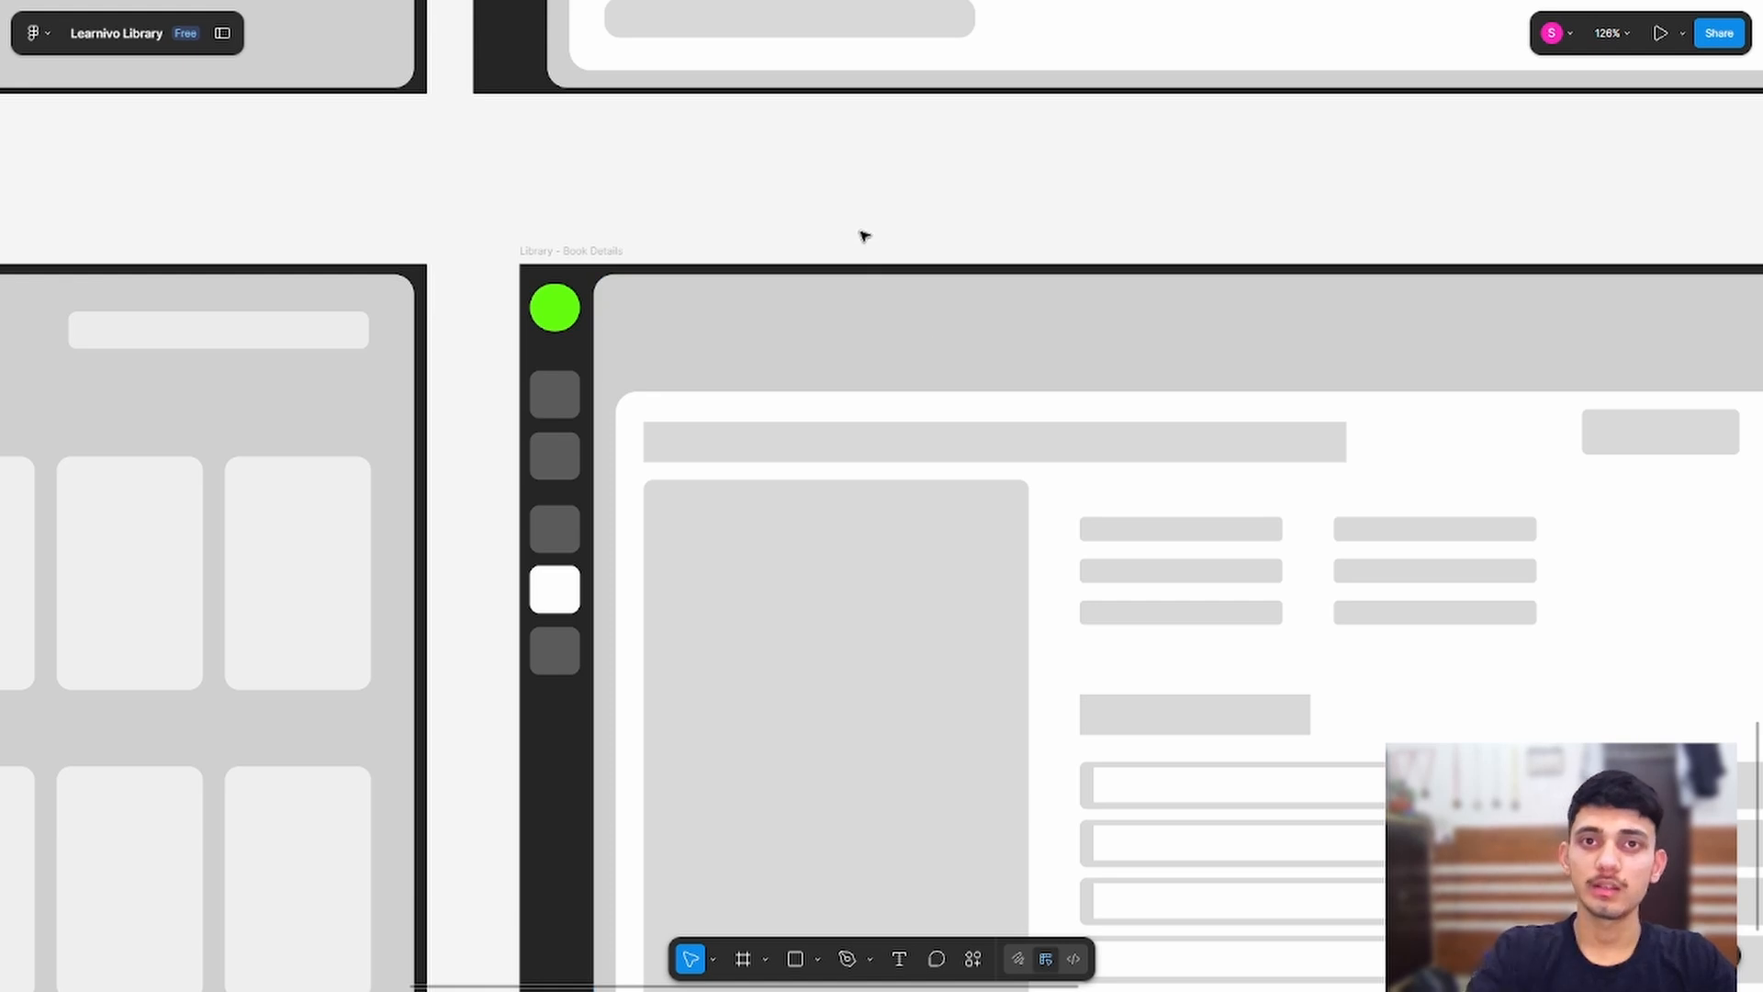
left_click(1342, 424)
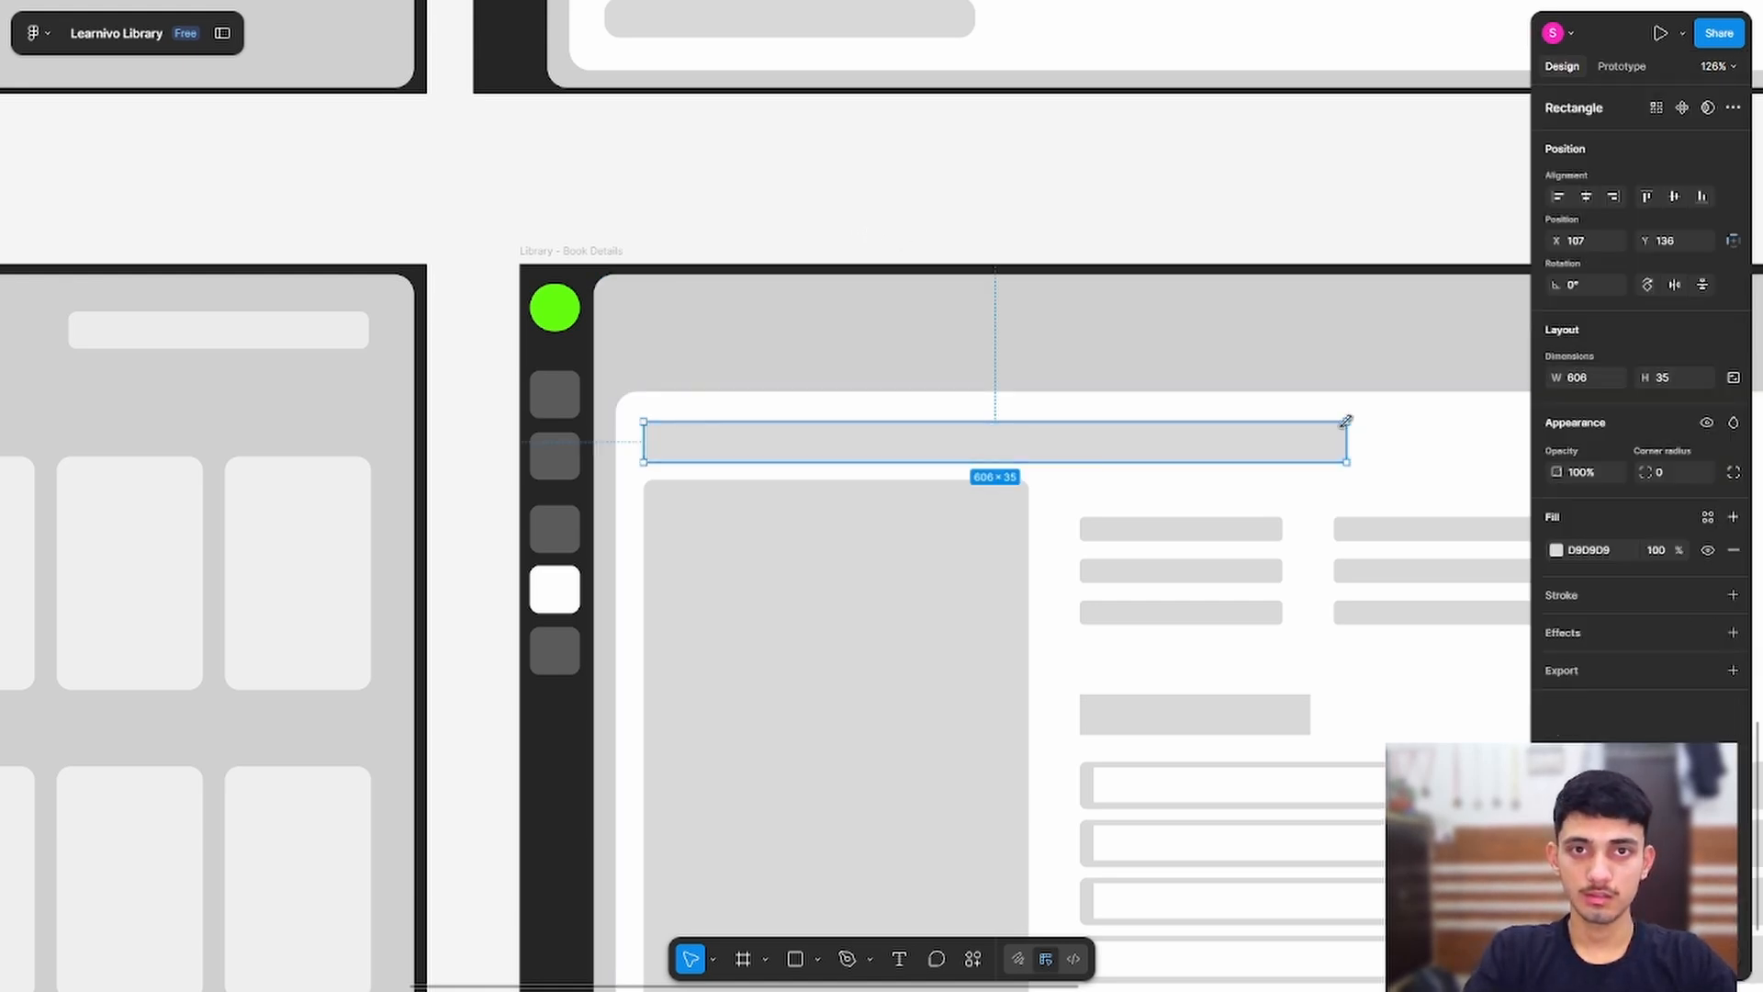
Step: Stretch the white content panel up to Y 21, making it 1167 × 791
left_click(1418, 425)
left_click_drag(1412, 393, 1400, 289)
left_click_drag(1093, 186, 675, 98)
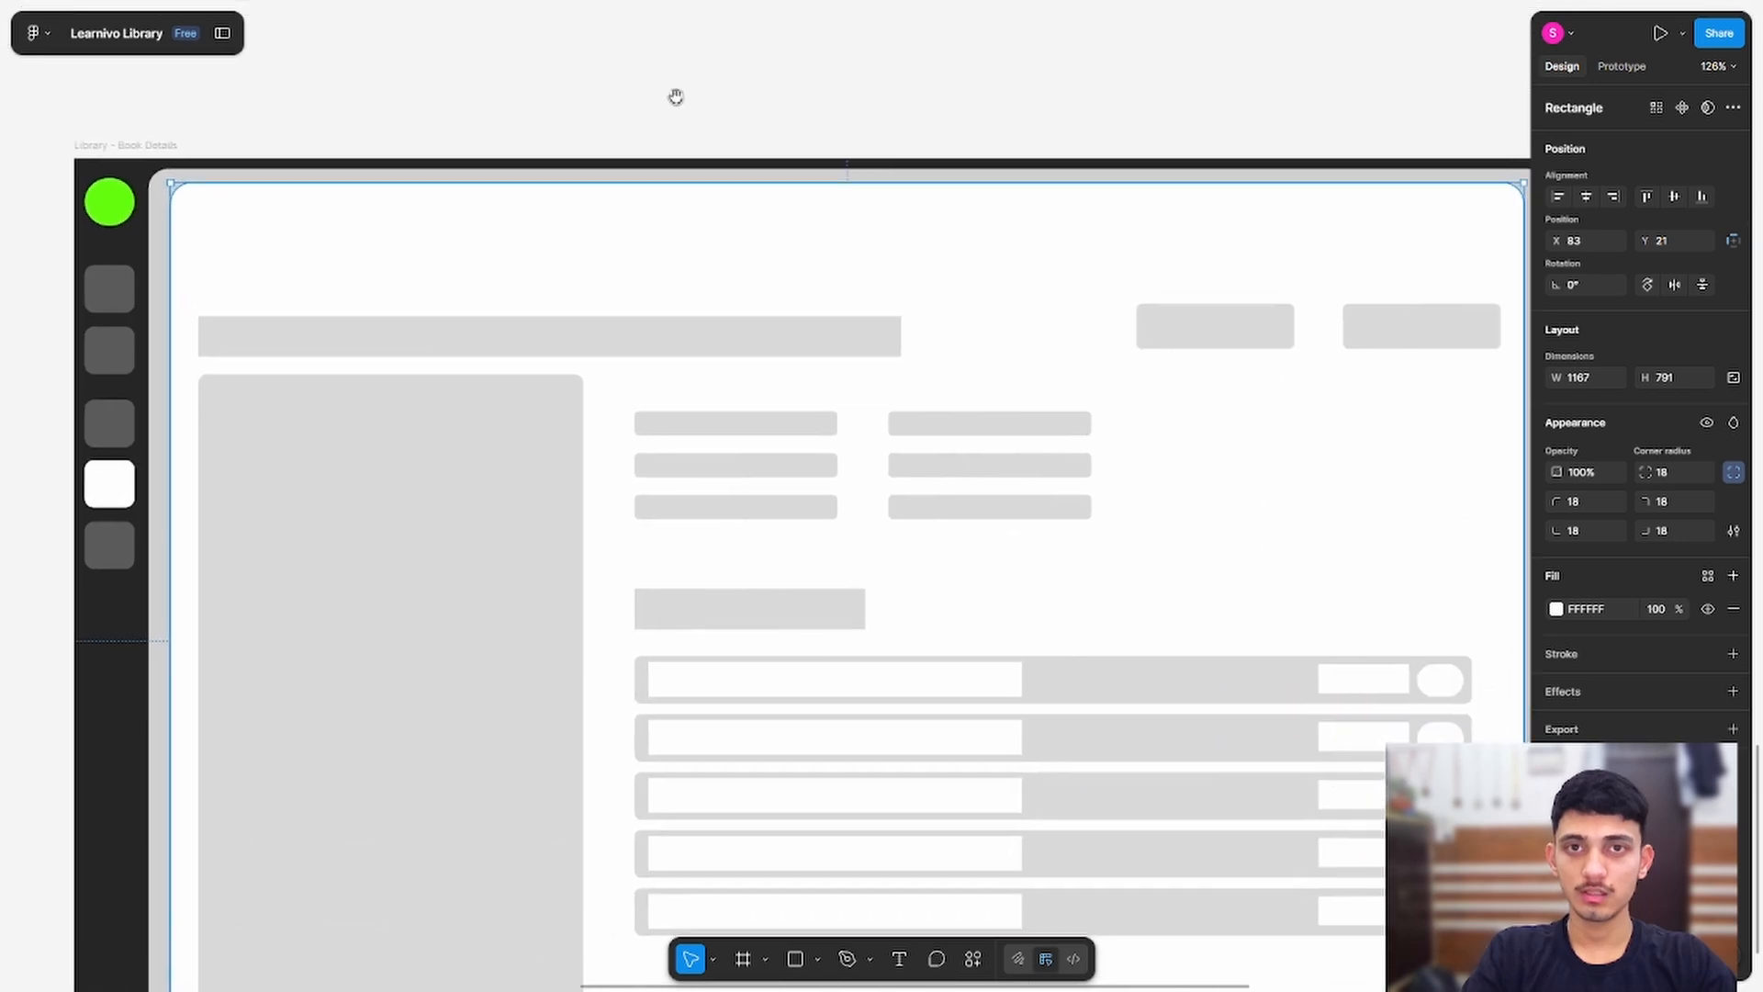
scroll(799, 232, "down", 2)
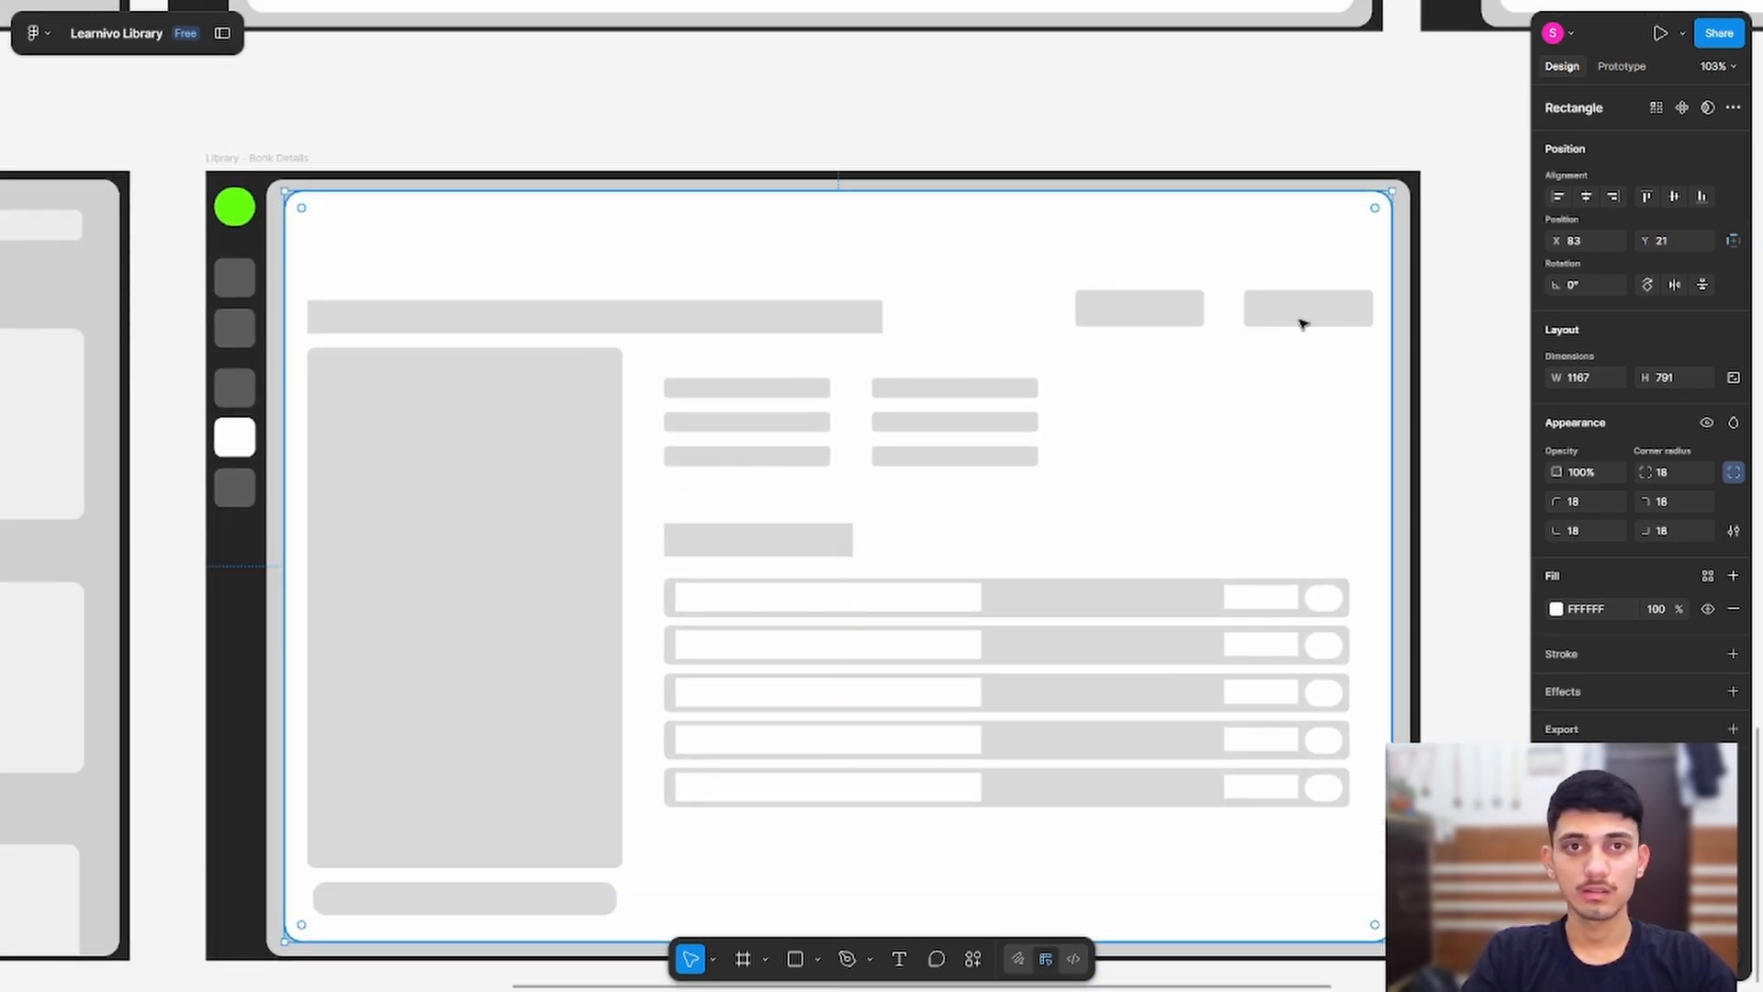
left_click_drag(1458, 263, 335, 930)
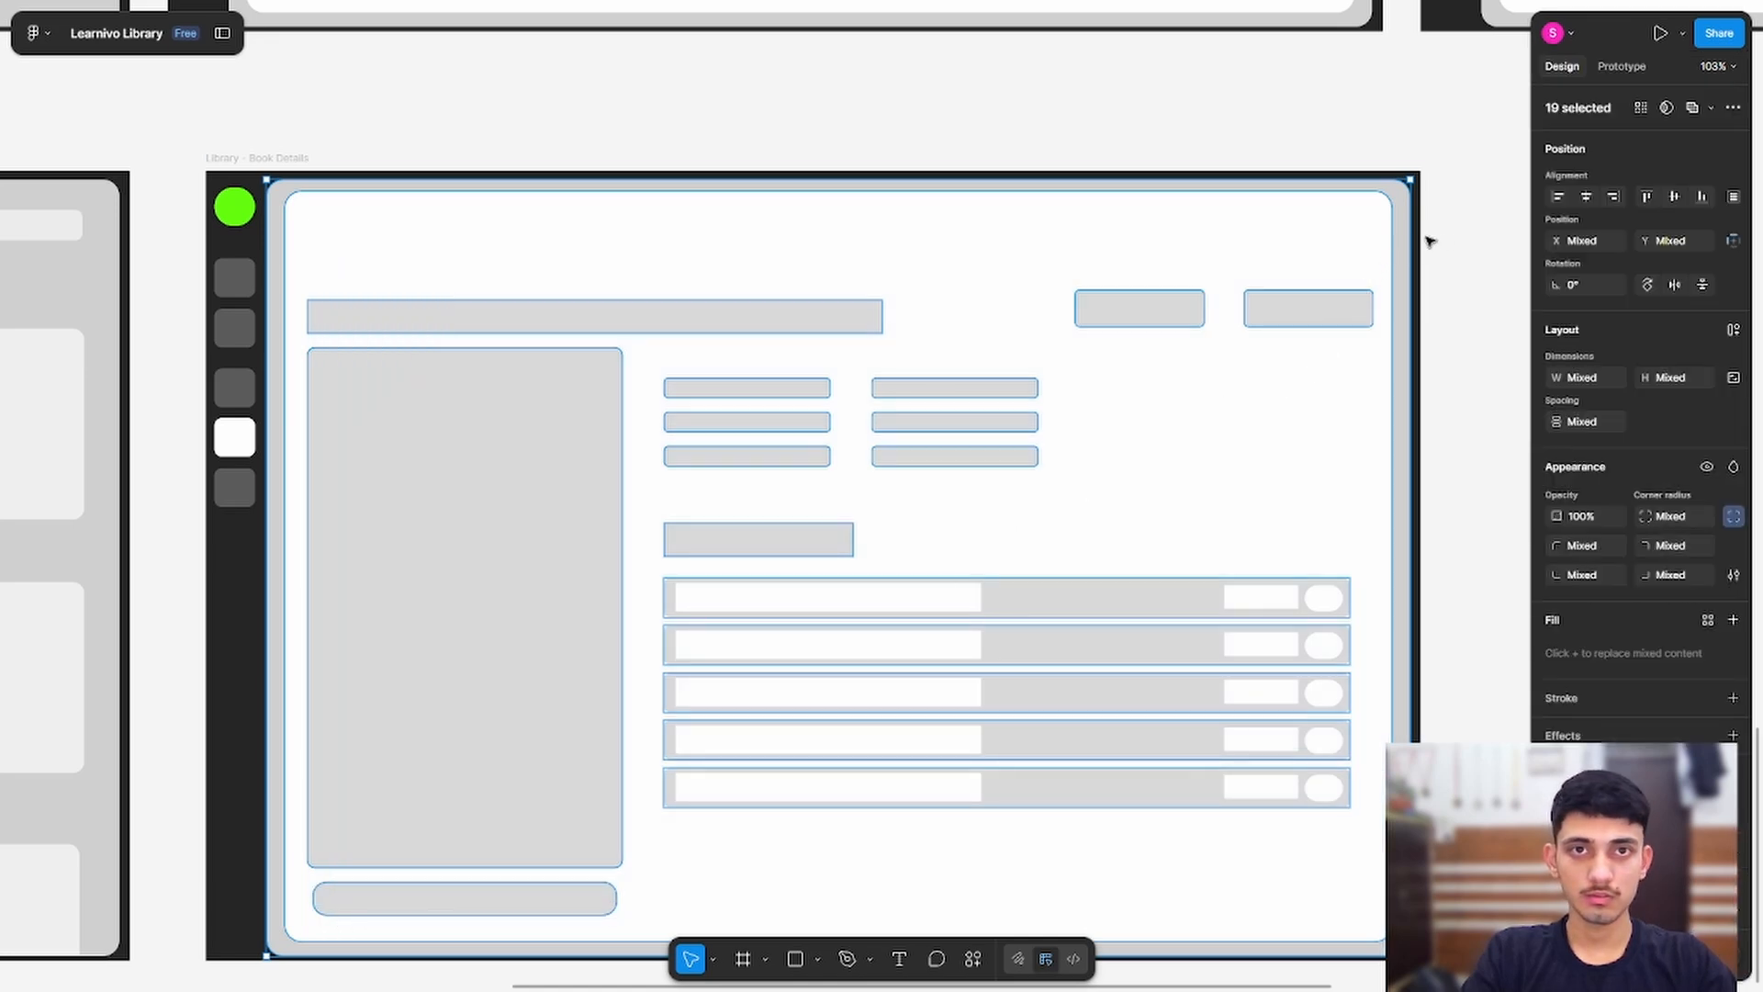
left_click(1354, 248)
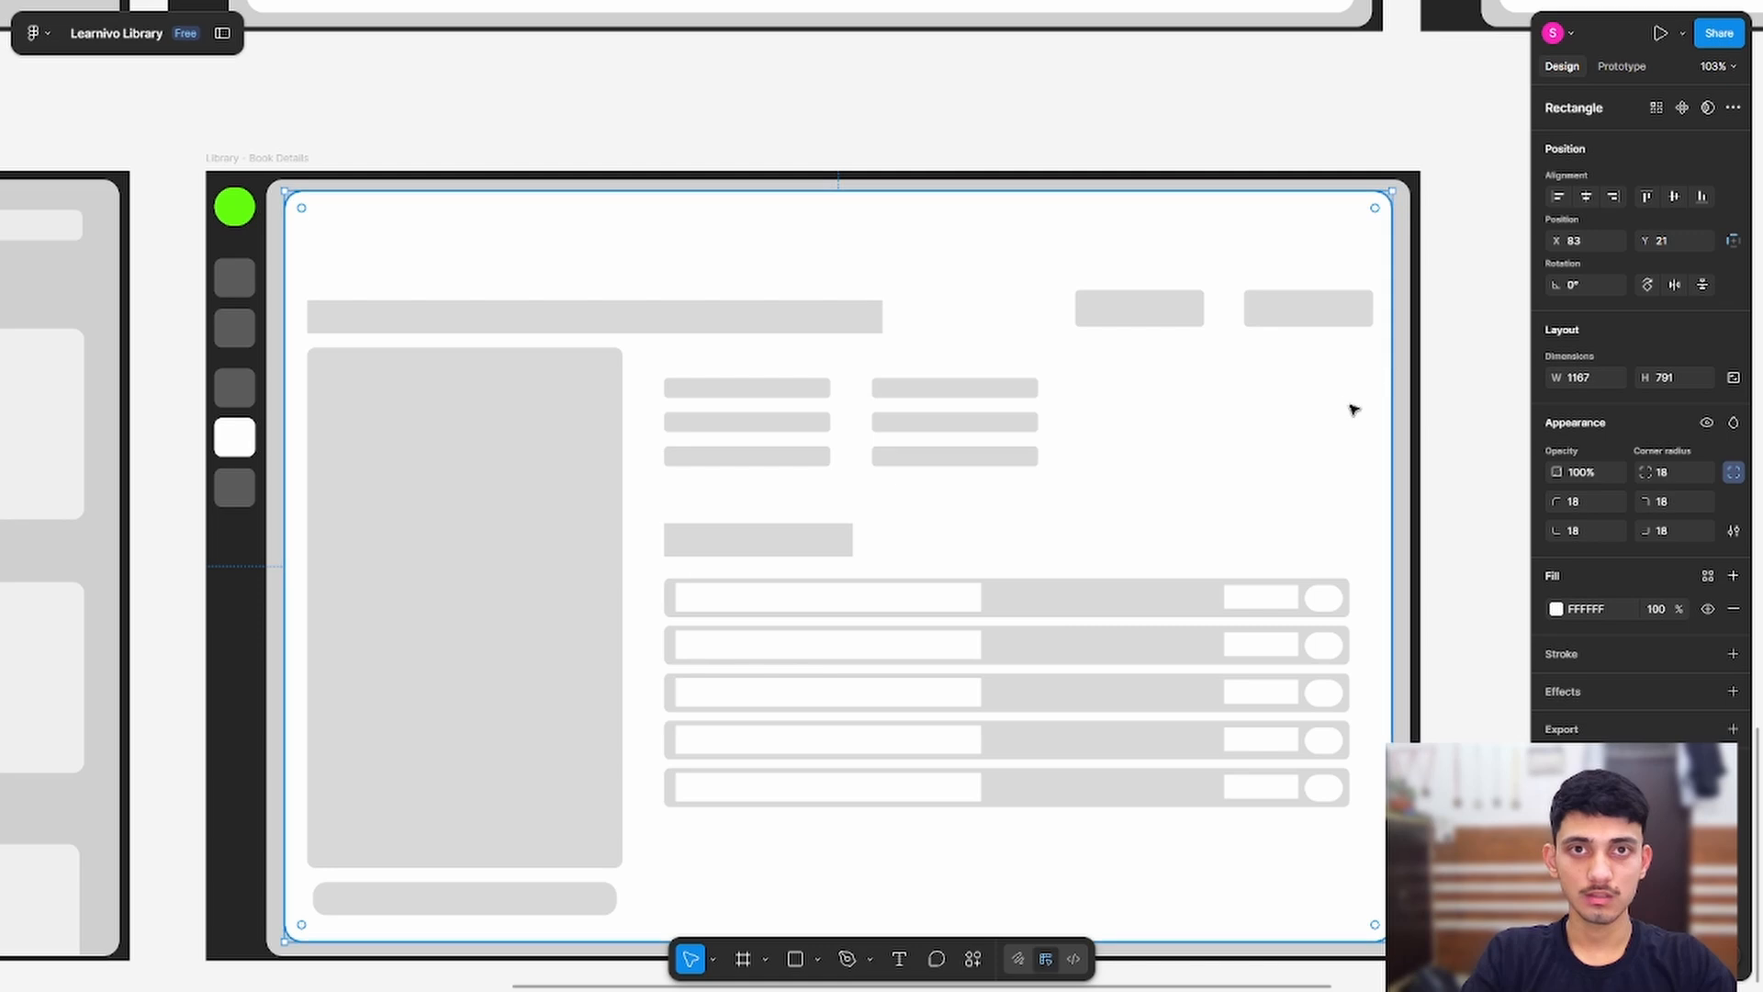
Step: Move the 17 content placeholders, excluding the white background, up about 90 px
left_click_drag(1472, 258, 467, 891)
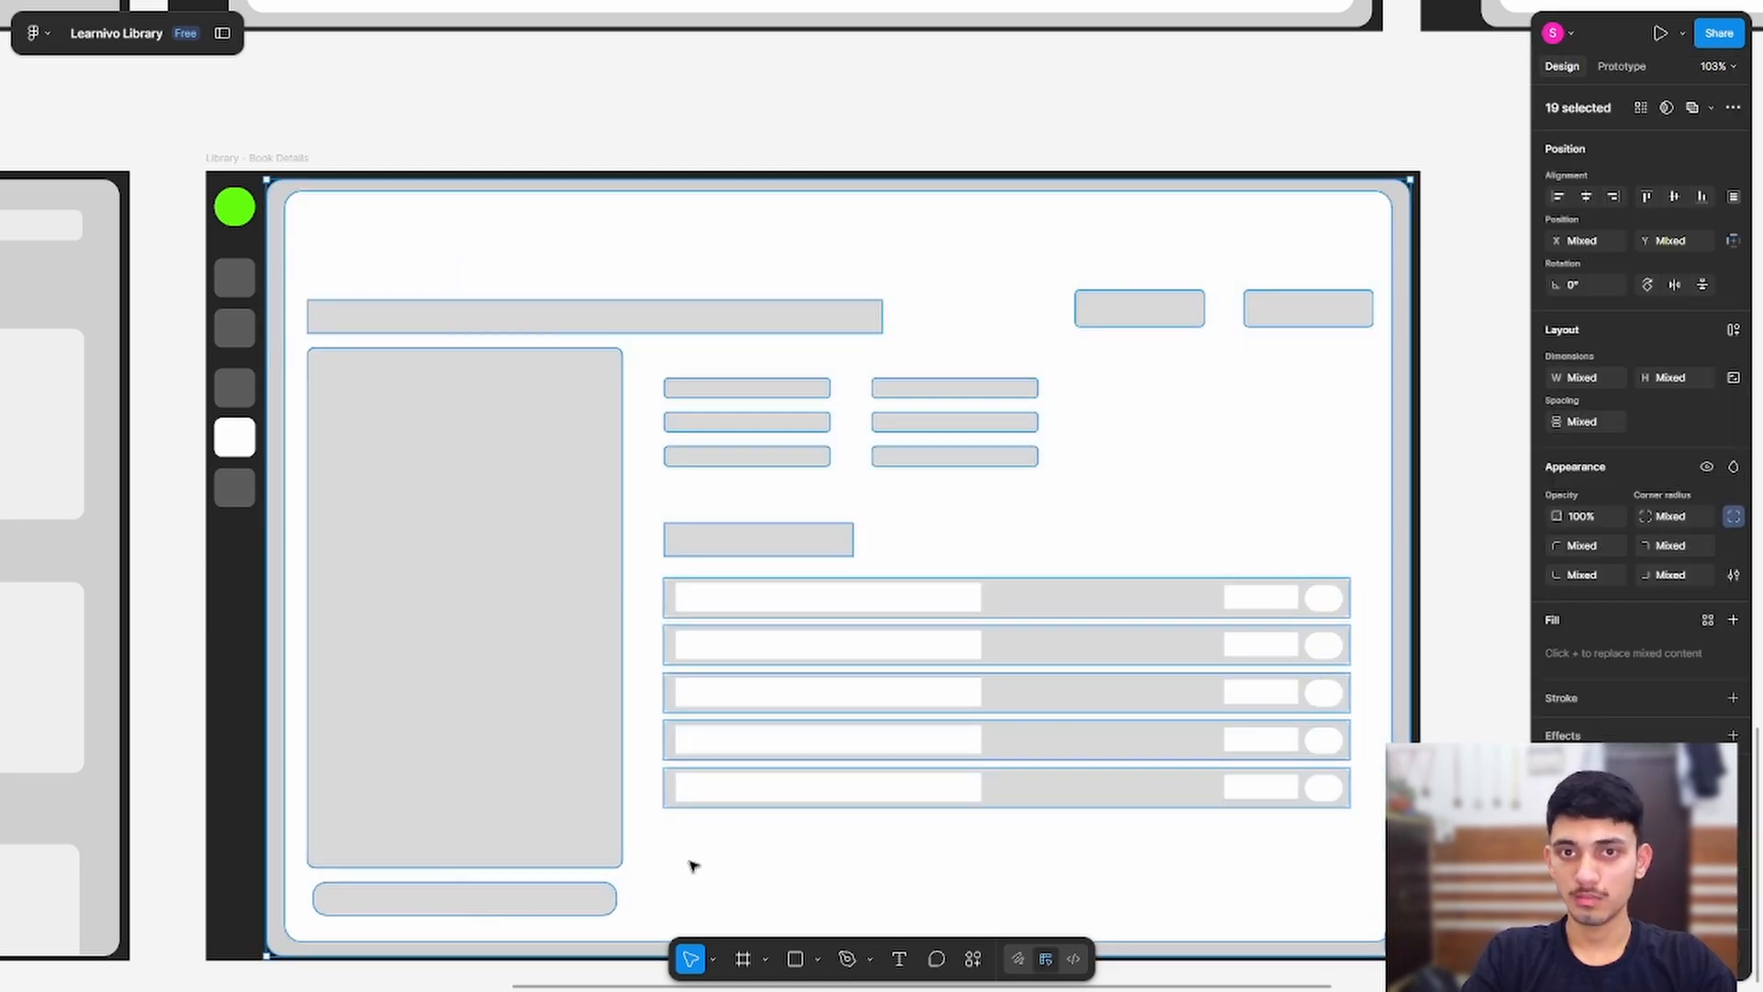
left_click(1267, 523, "shift")
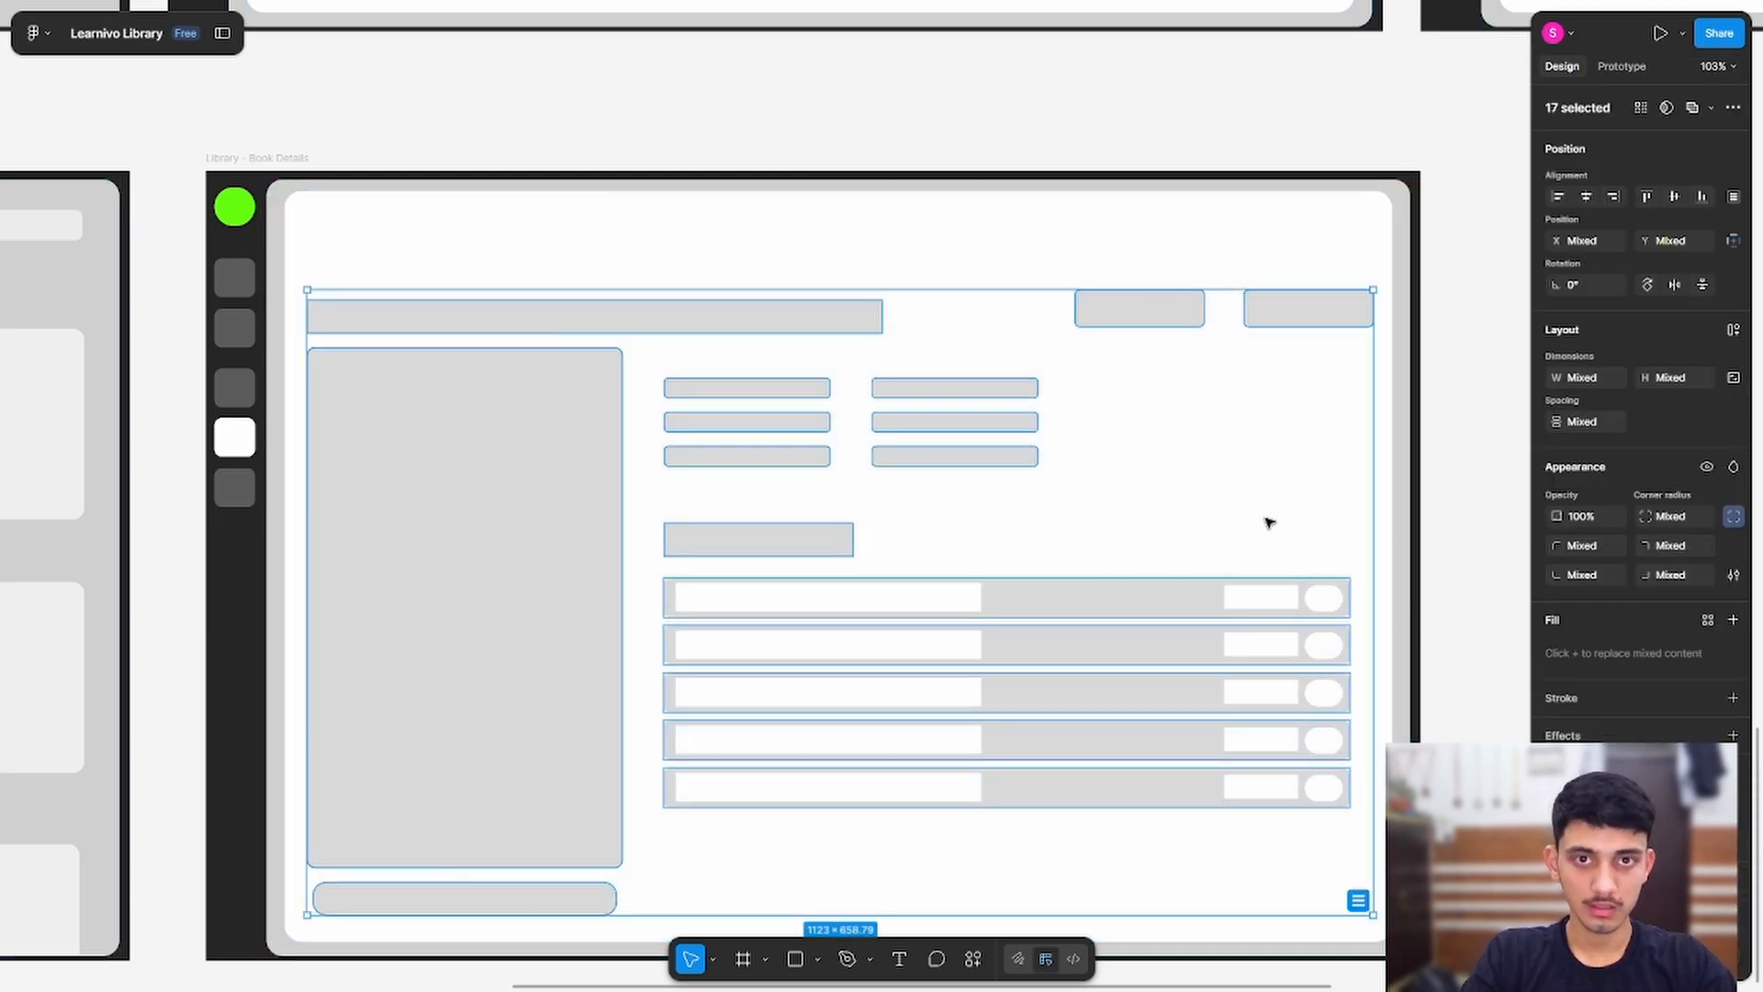
left_click_drag(532, 454, 534, 376)
left_click(1444, 189)
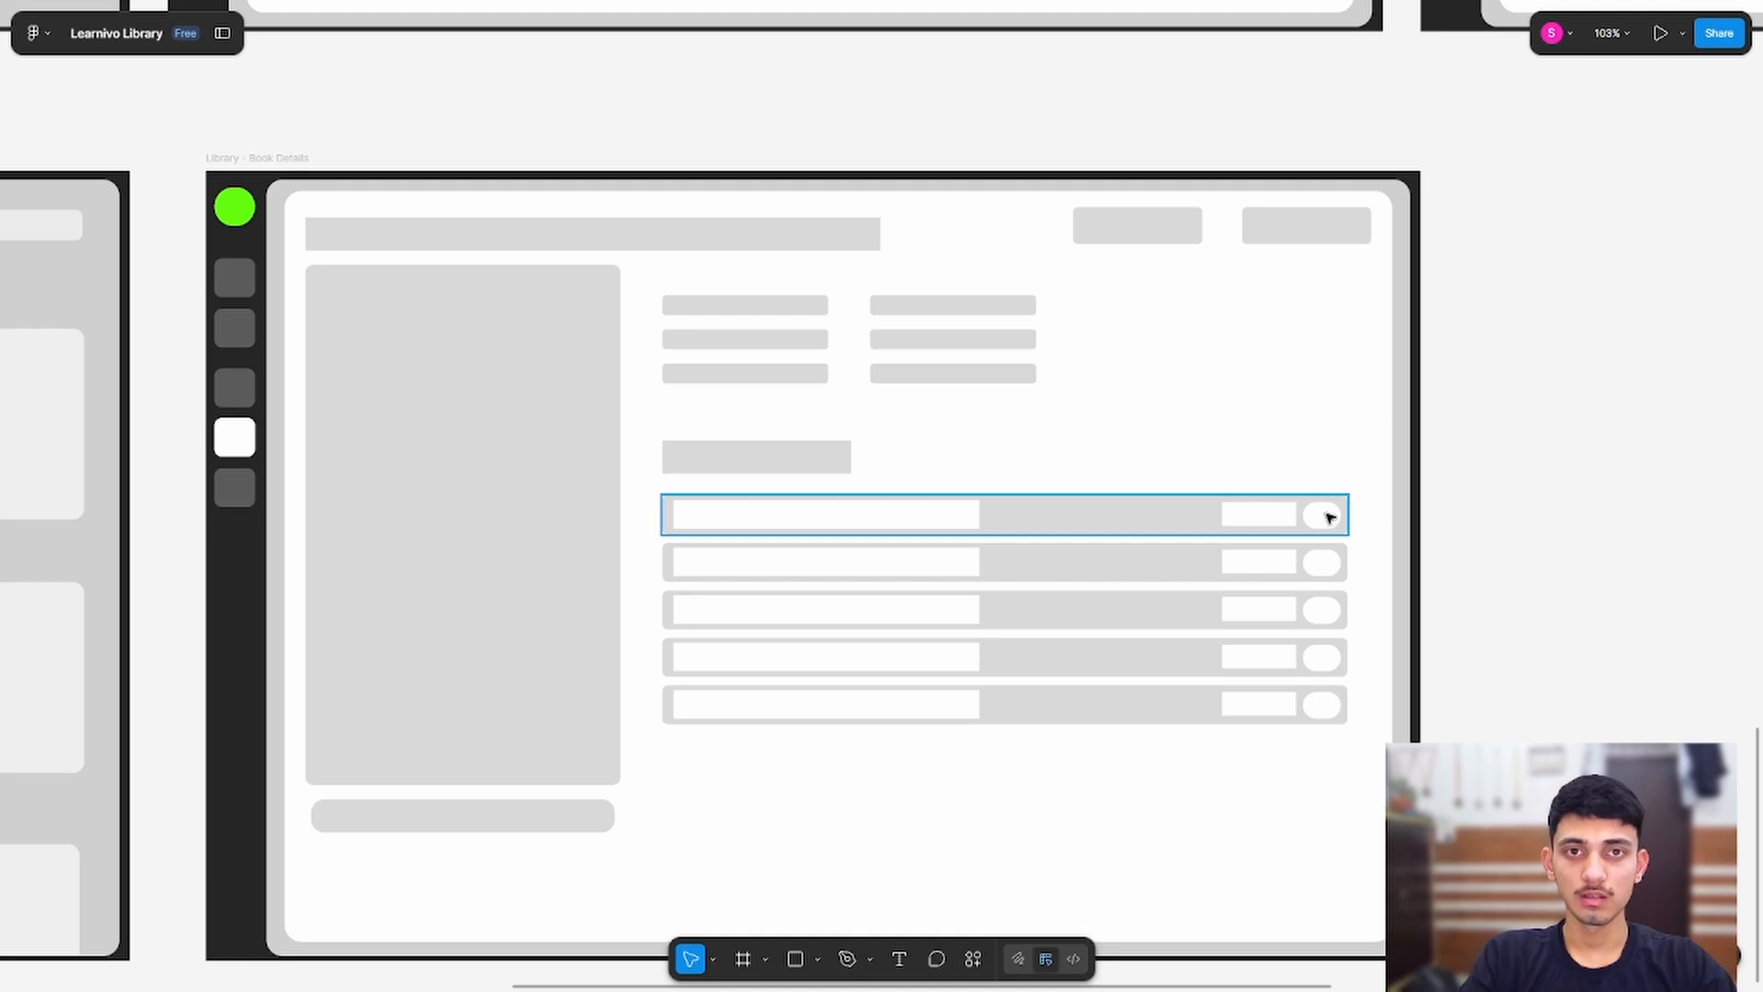
Step: Select the white box inside the first chapter list row
scroll(1334, 524, "up", 5)
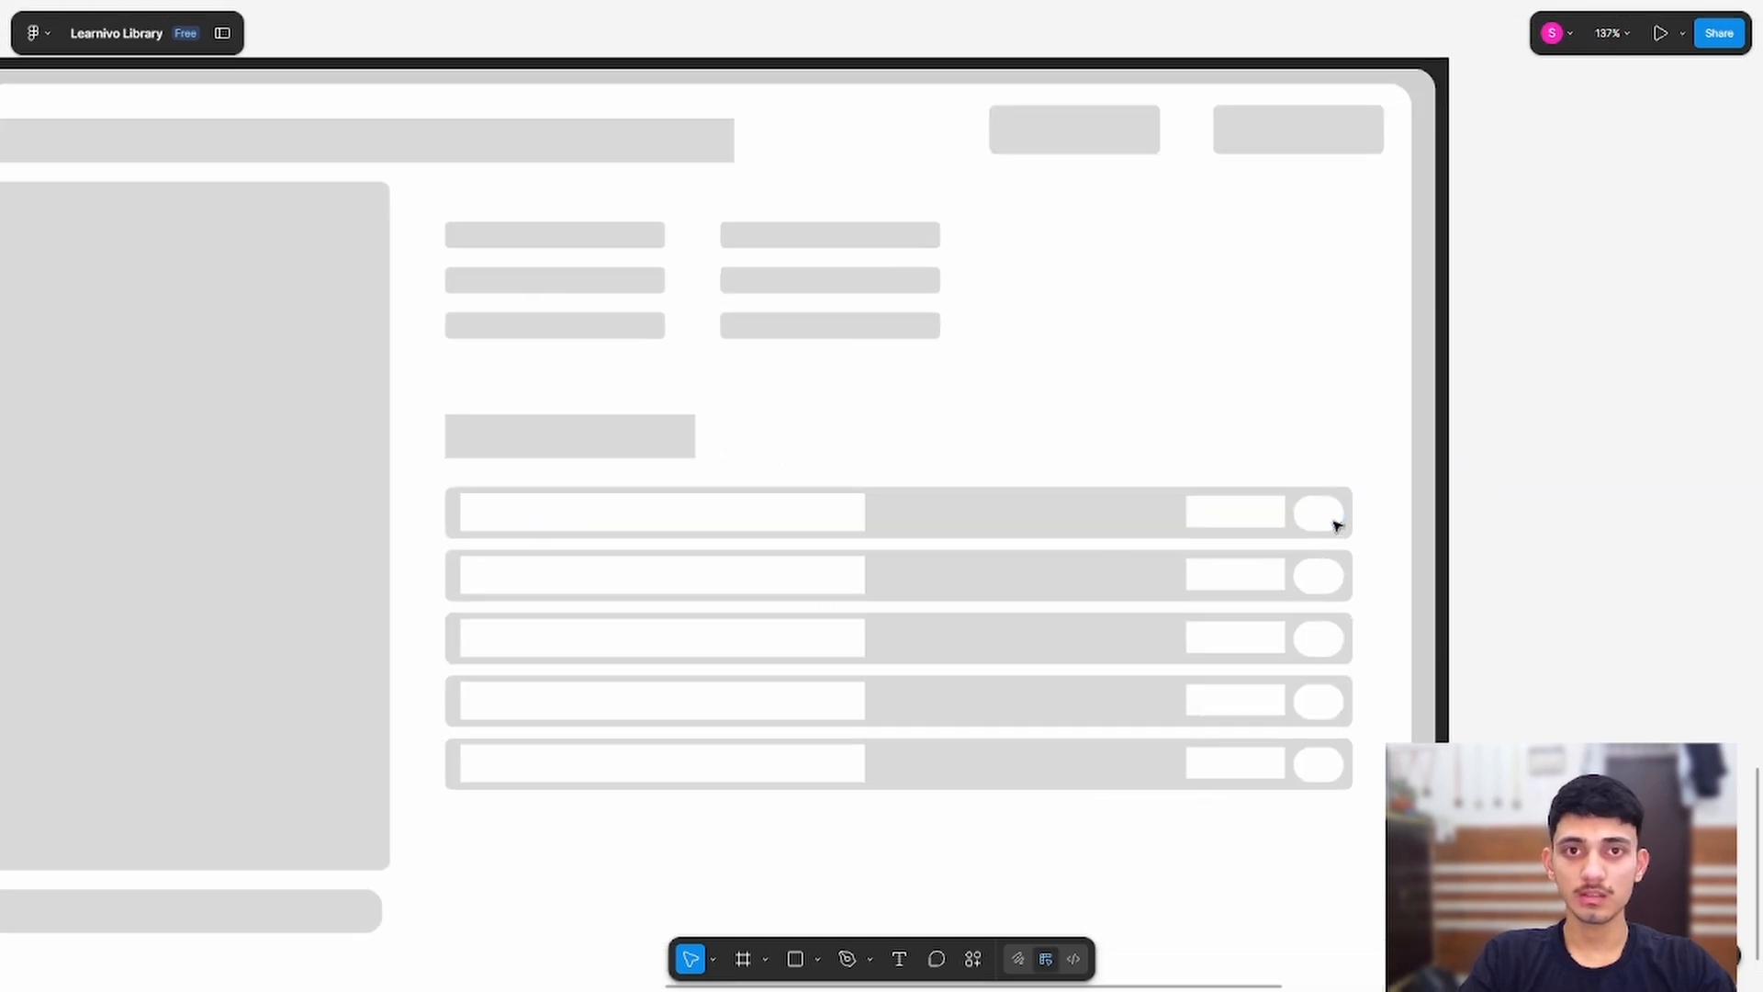
left_click(1176, 512)
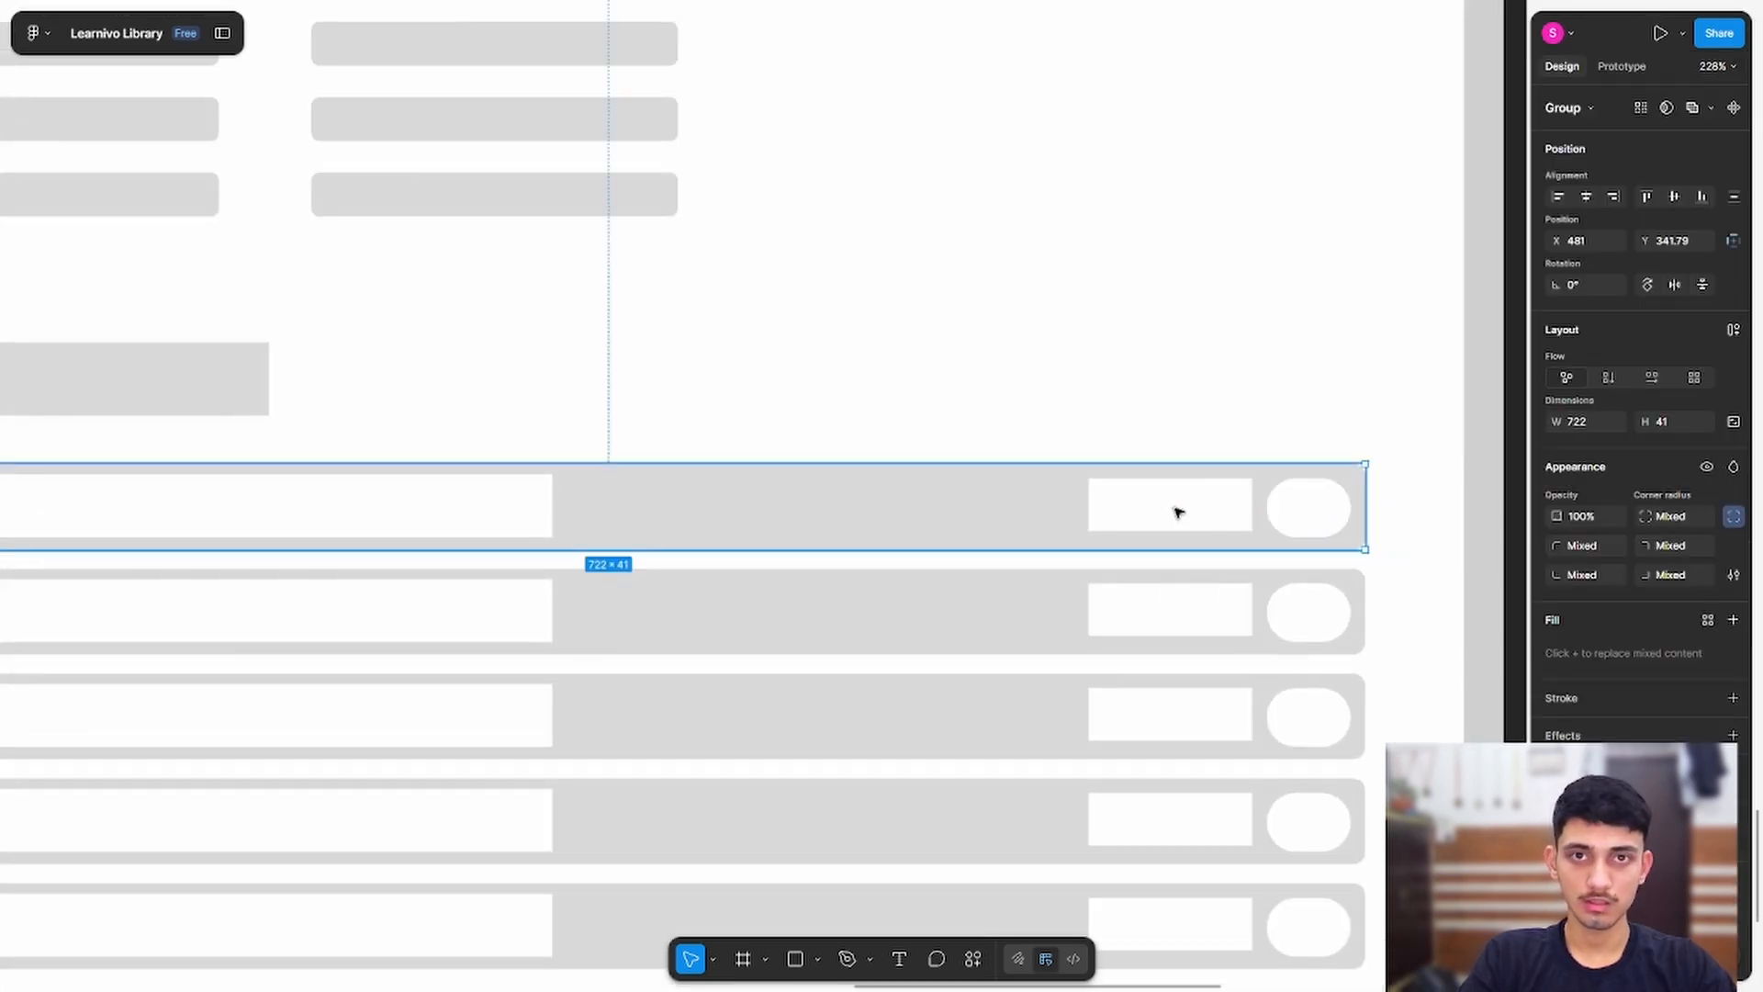
double_click(1178, 511)
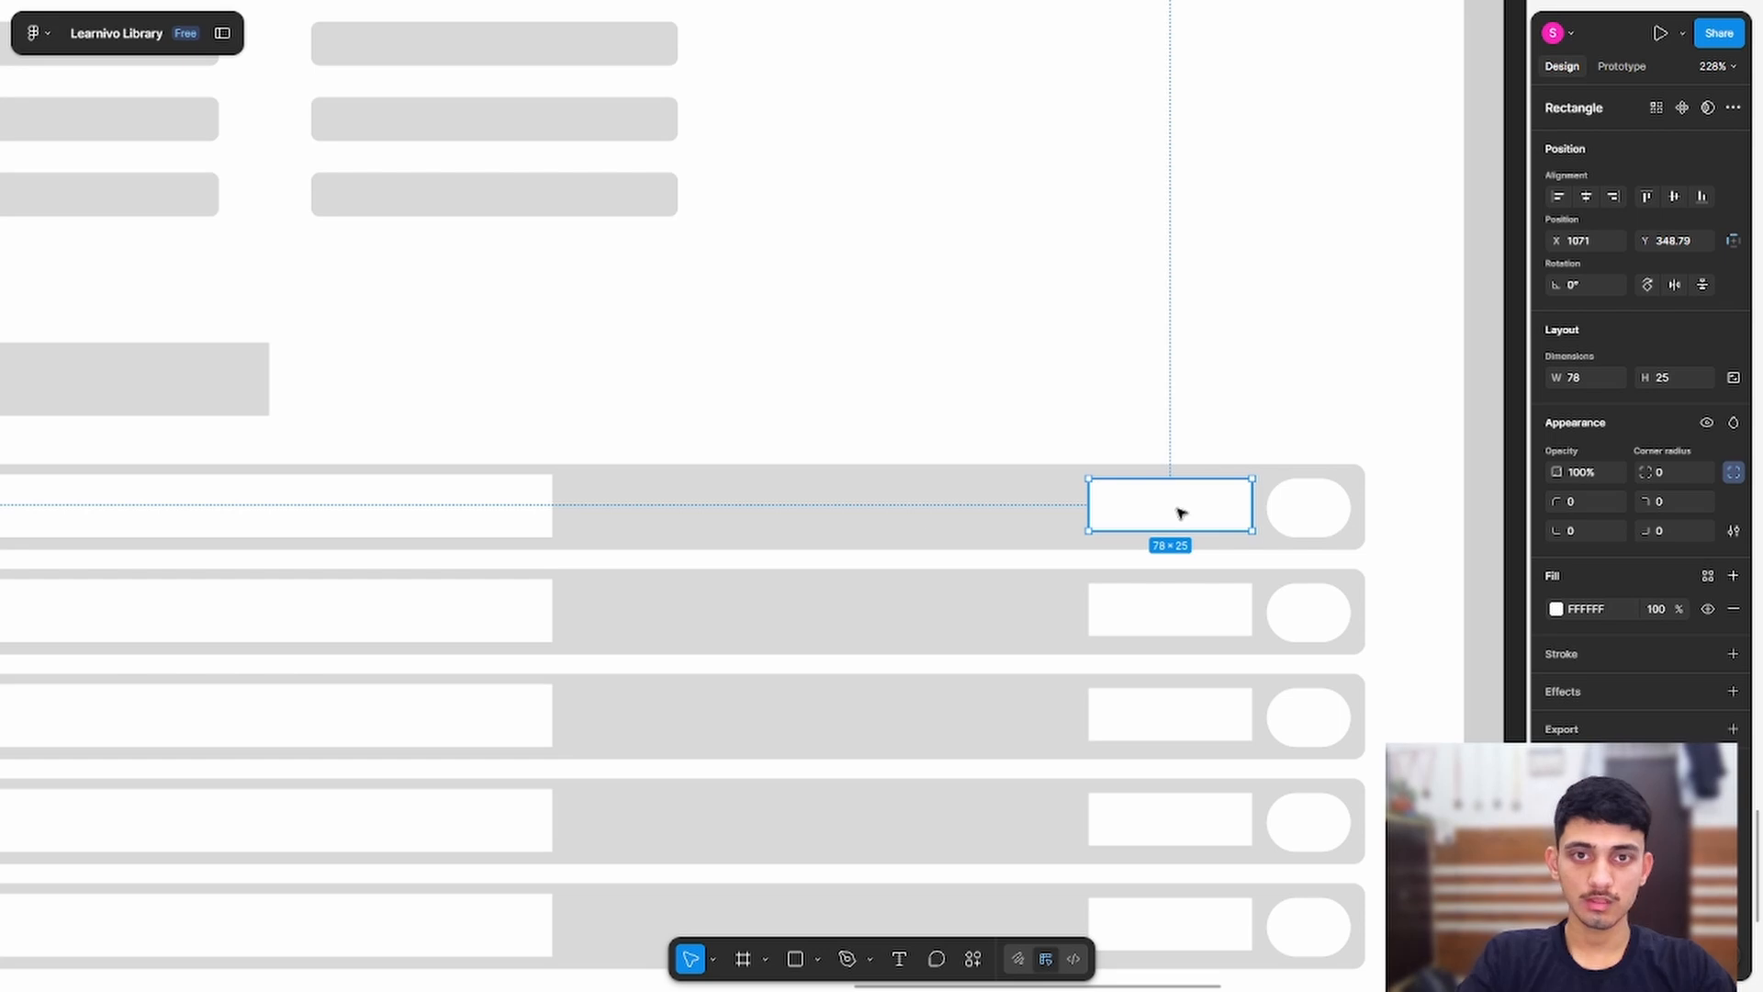
Step: Delete the white boxes inside all five chapter list rows, restoring the accidentally deleted fourth row
key("Delete")
double_click(1173, 615)
key("Delete")
left_click(1192, 726)
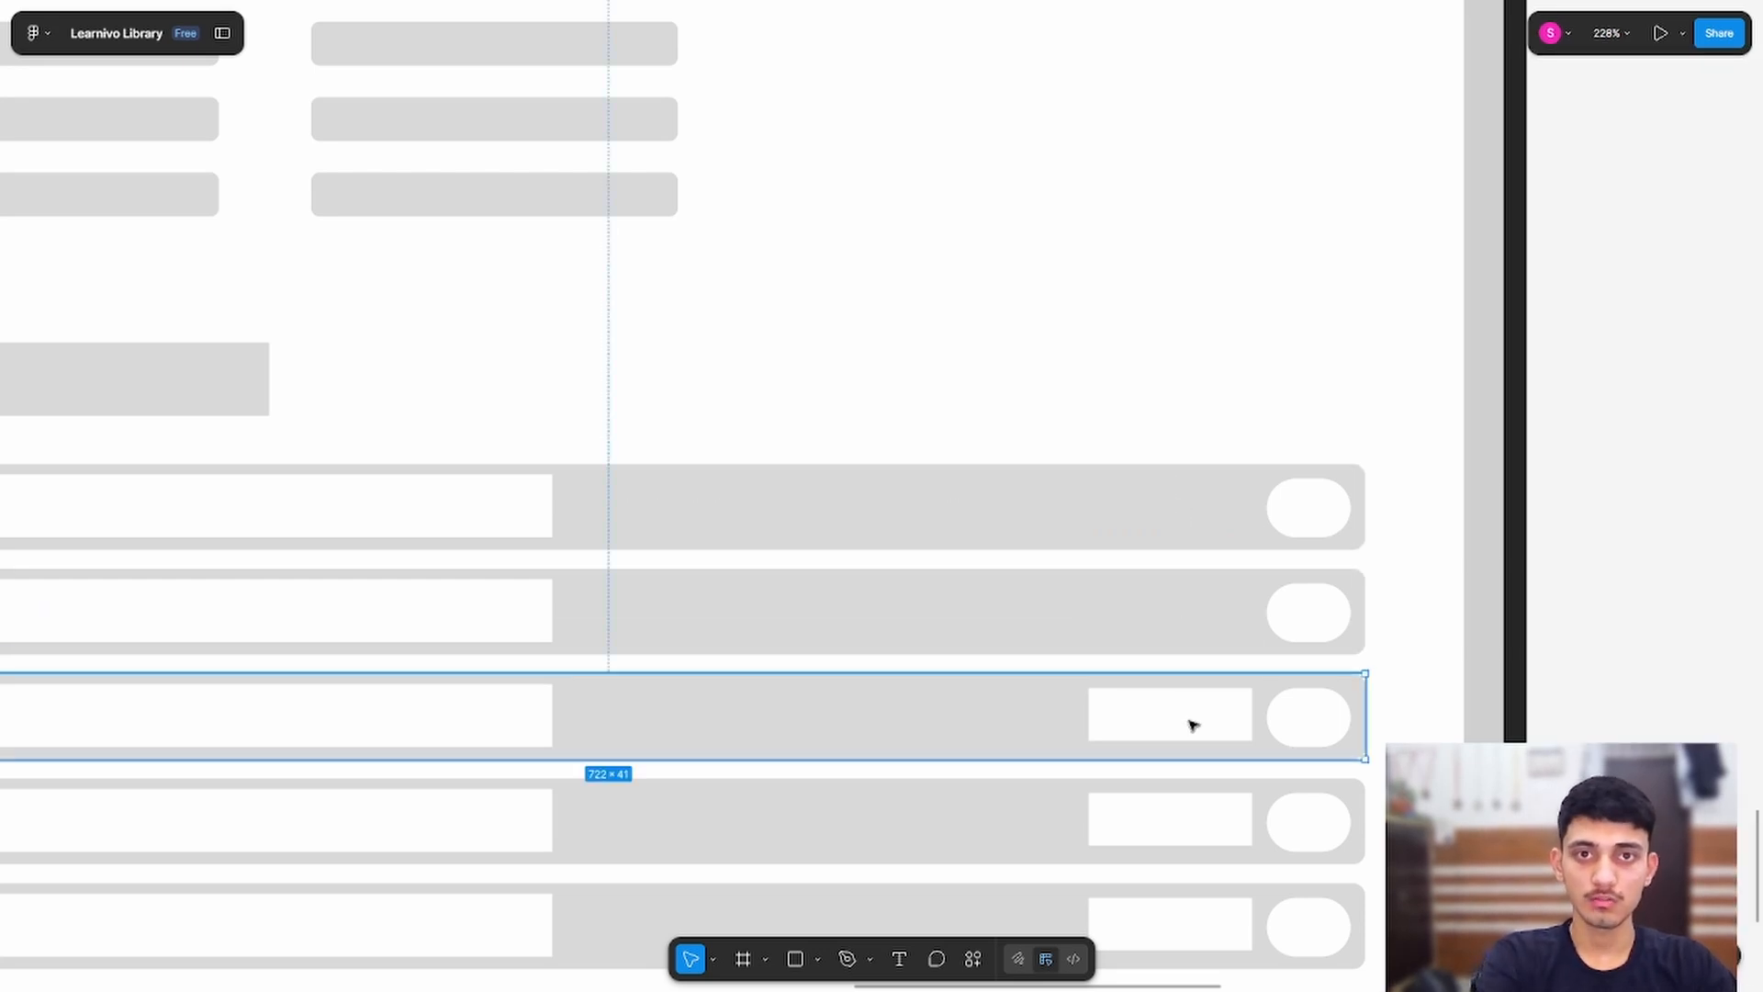
double_click(1192, 723)
key("Delete")
left_click(1158, 839)
key("Delete")
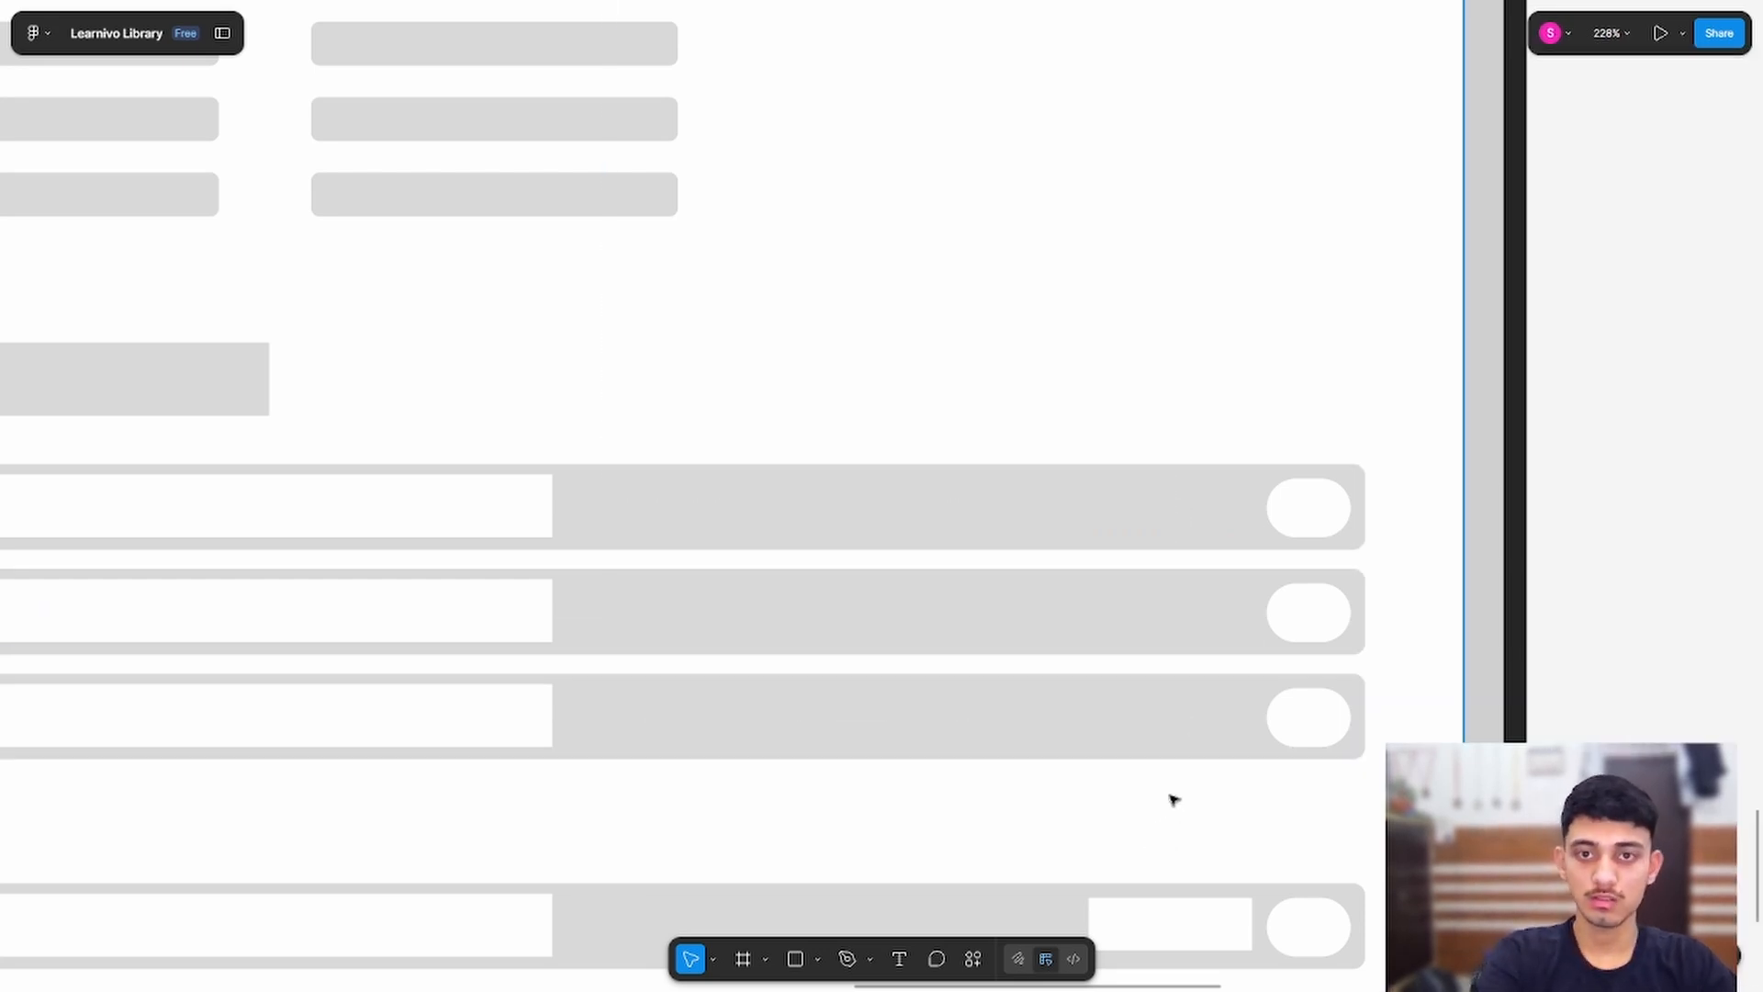
key("ctrl+z")
double_click(1155, 815)
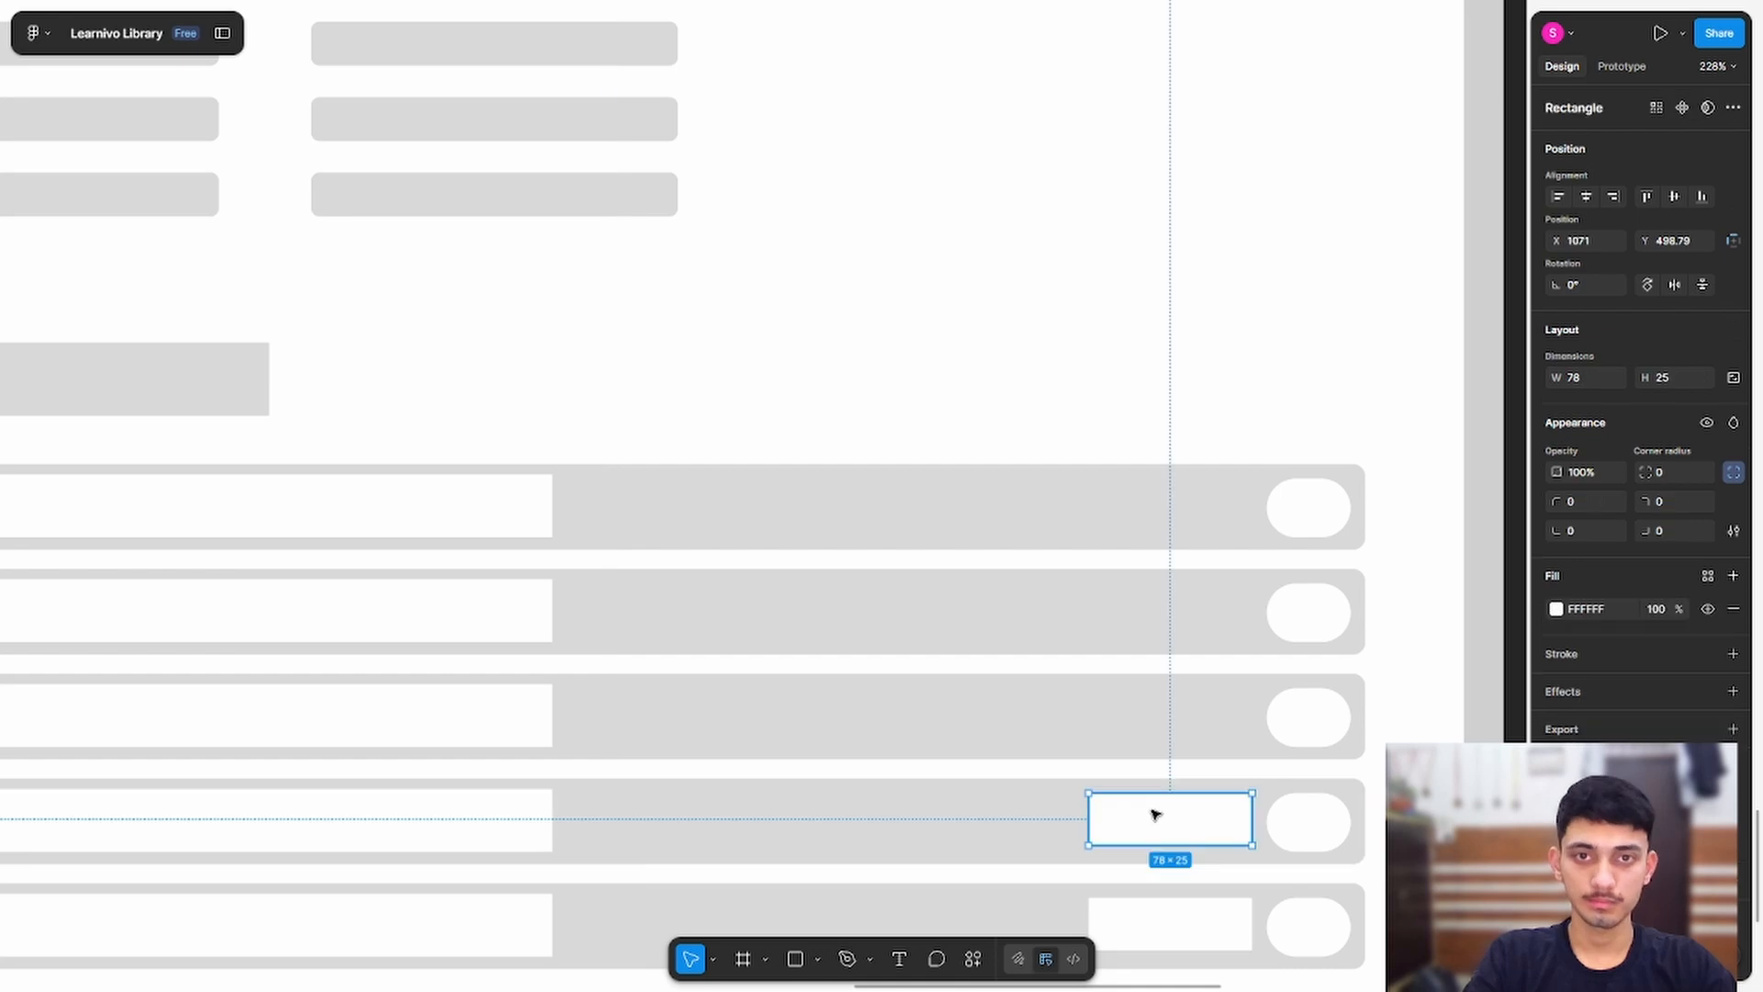
key("Delete")
scroll(1138, 857, "down", 1)
double_click(1135, 888)
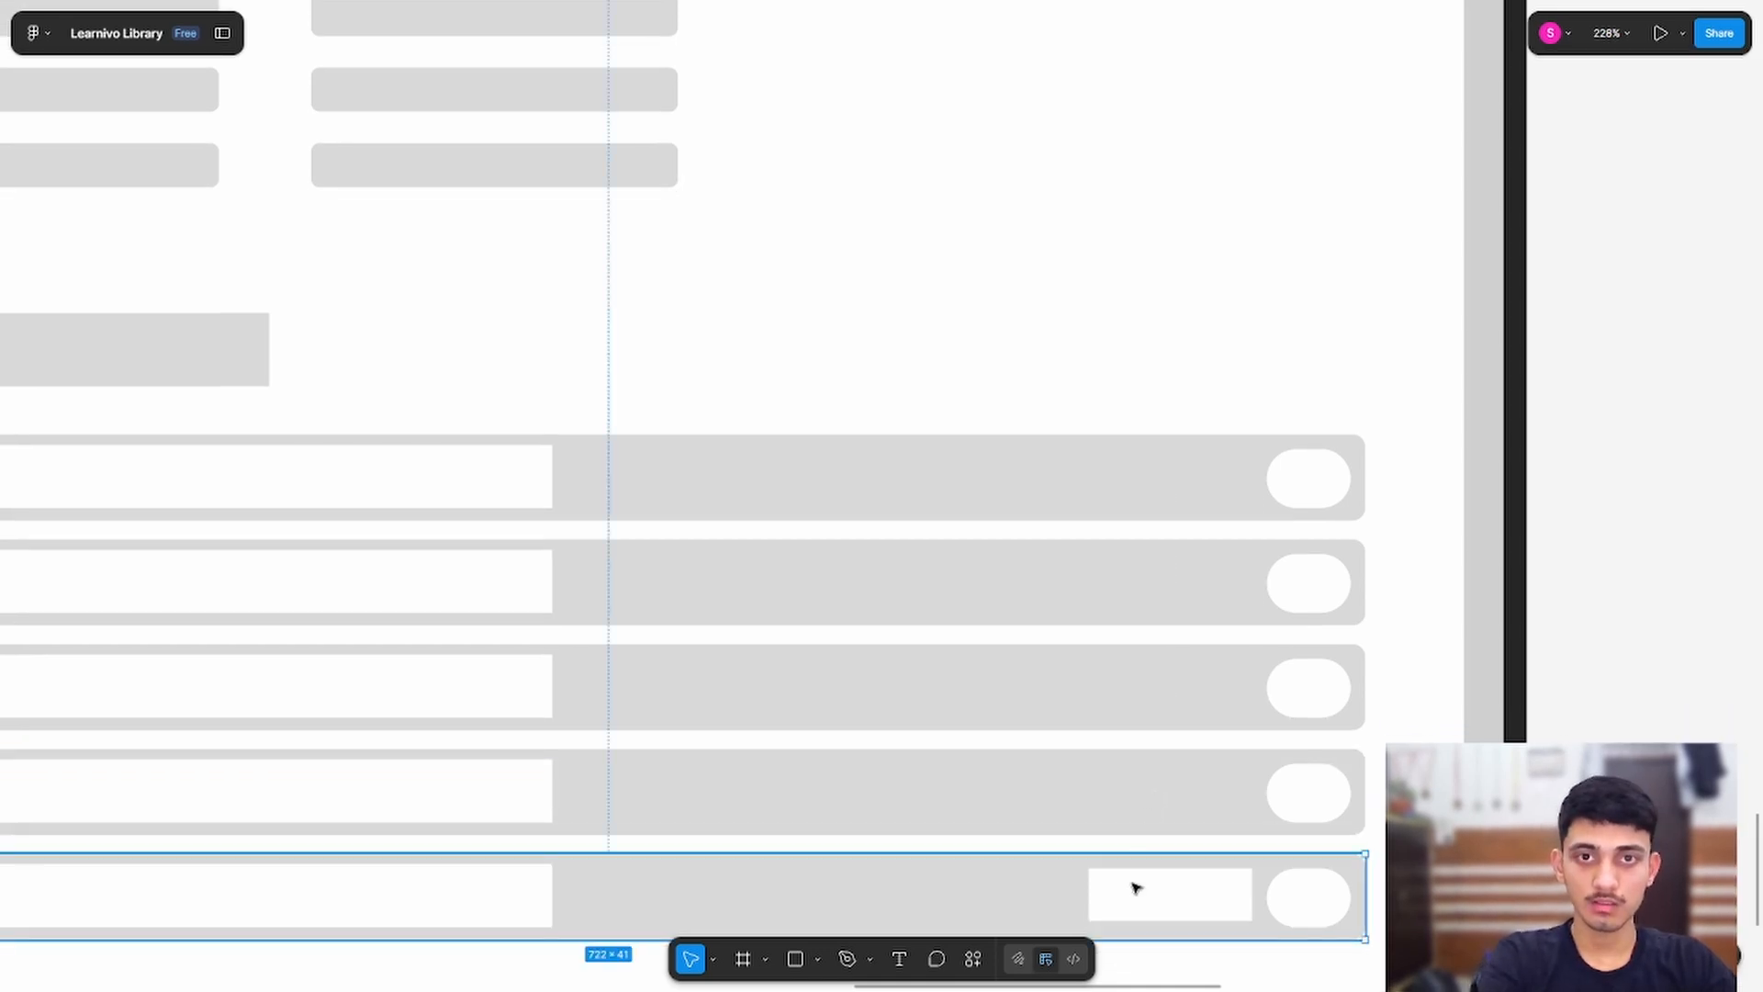
key("Delete")
Step: Delete the left header button placeholder, keeping the right-hand one
scroll(1078, 700, "down", 5)
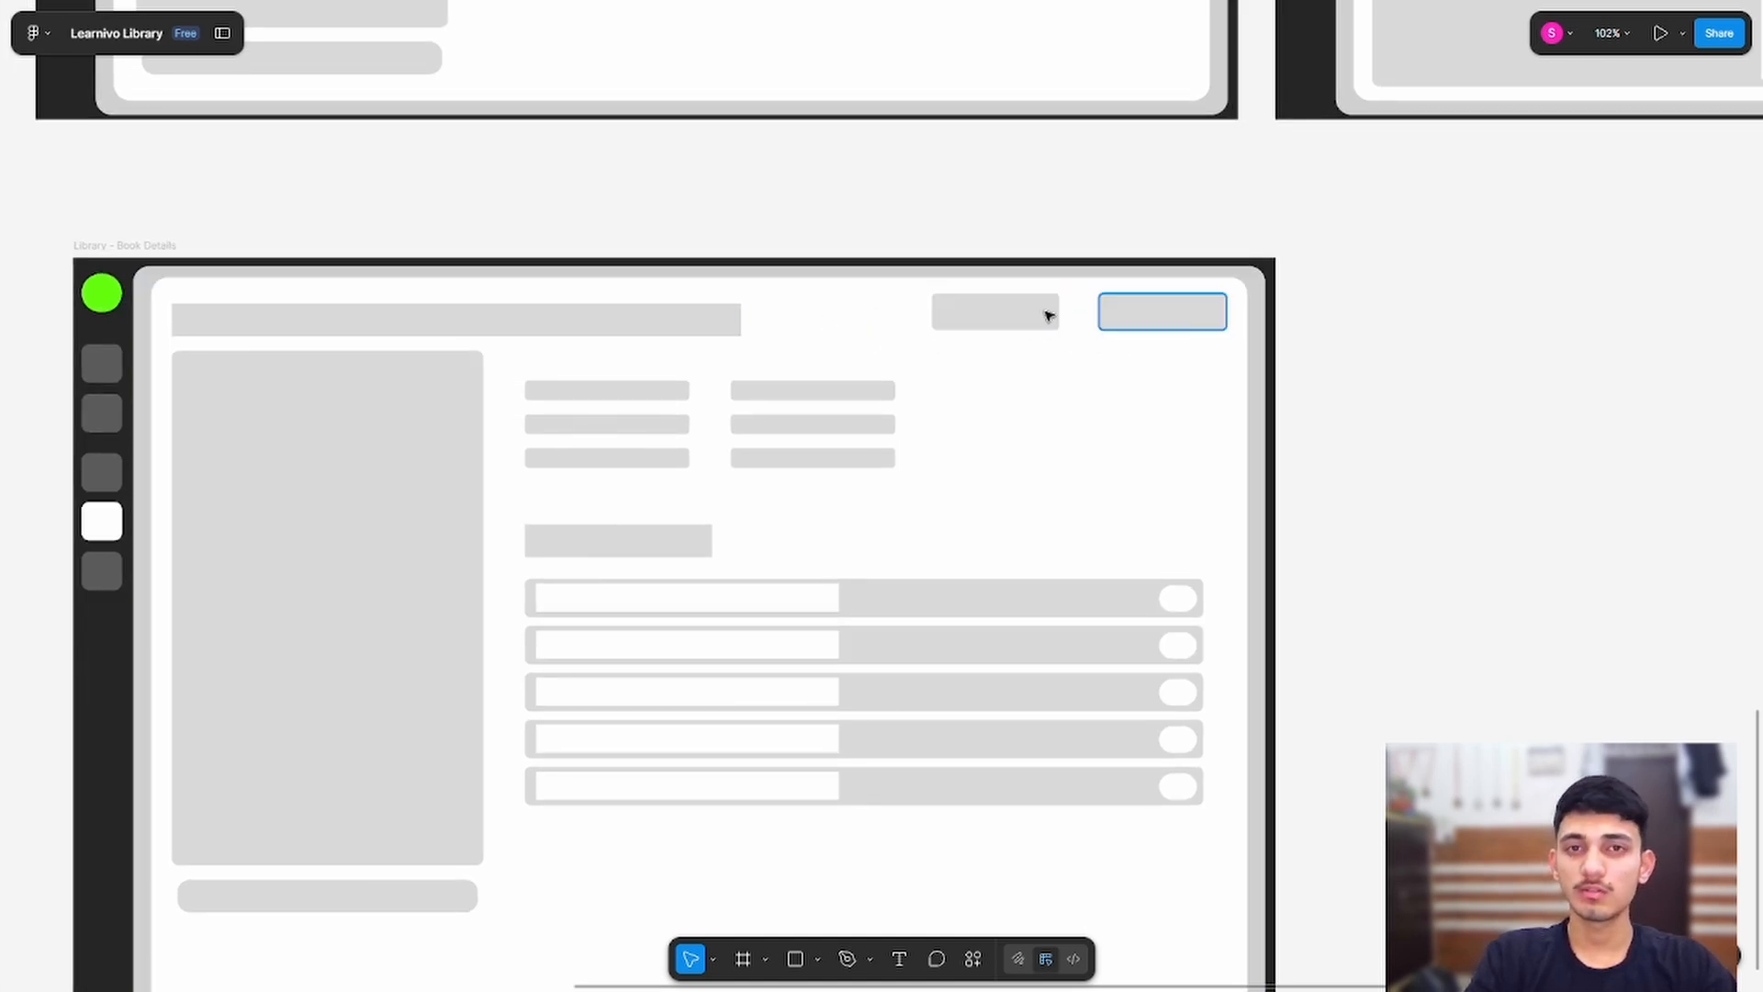
scroll(1189, 498, "down", 2)
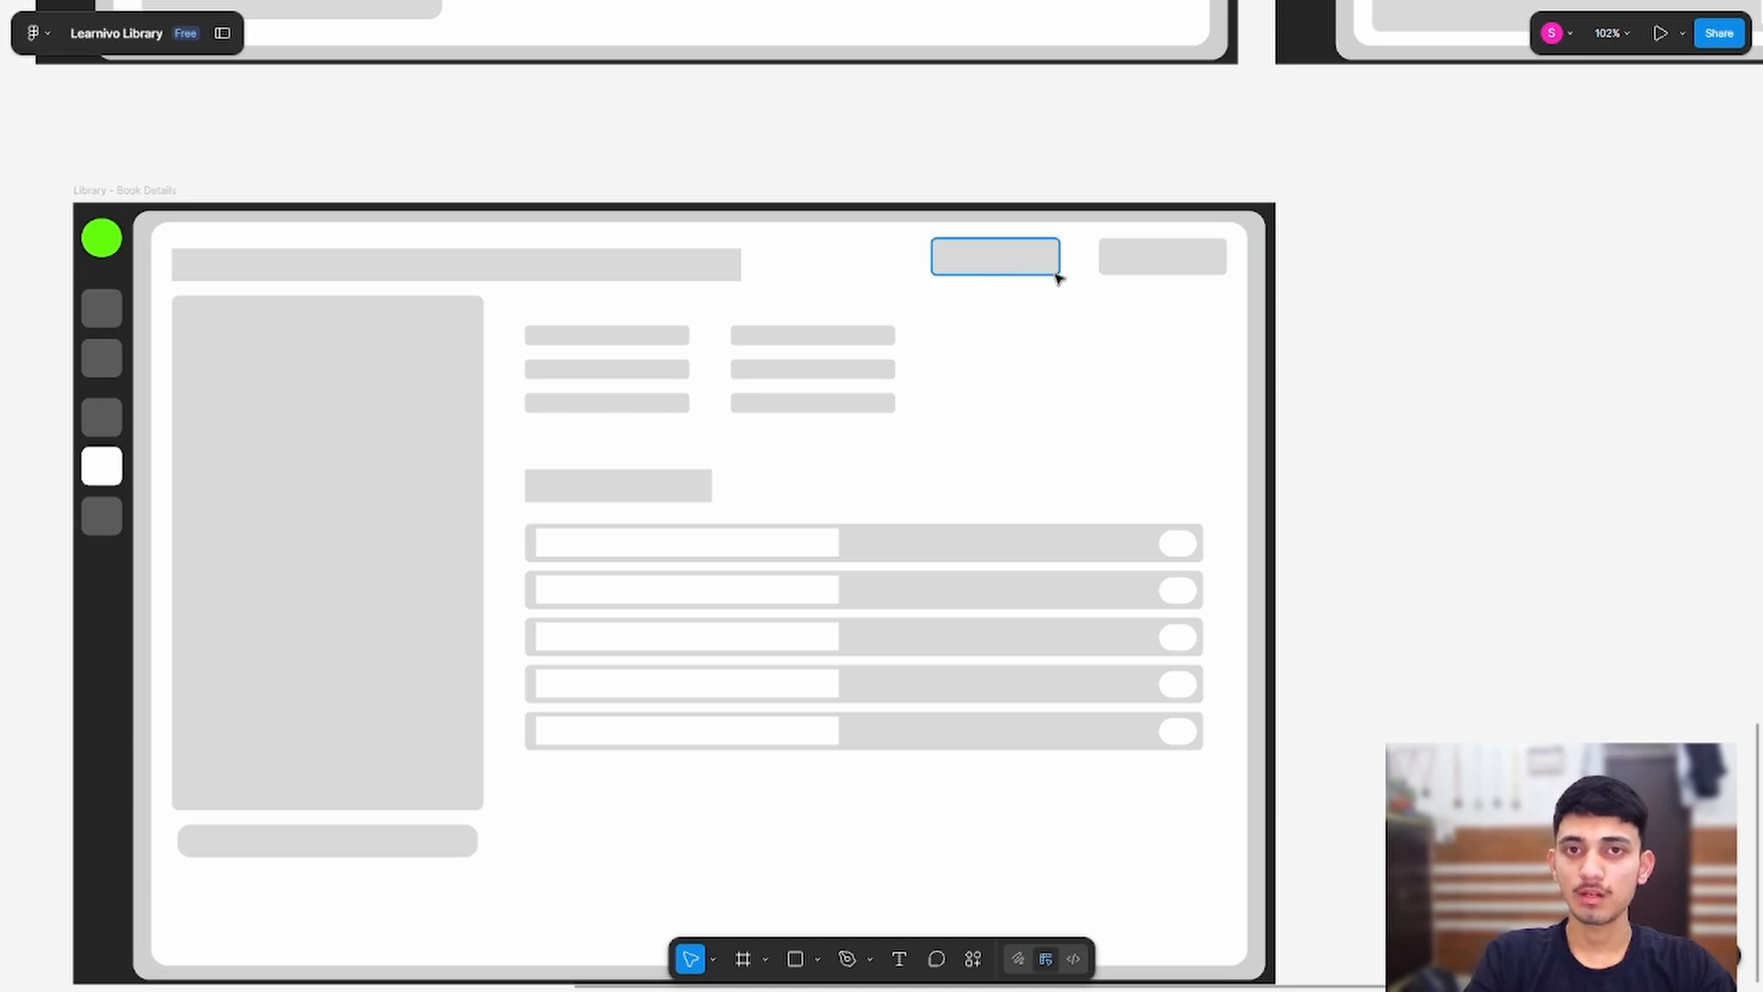
left_click(1127, 265)
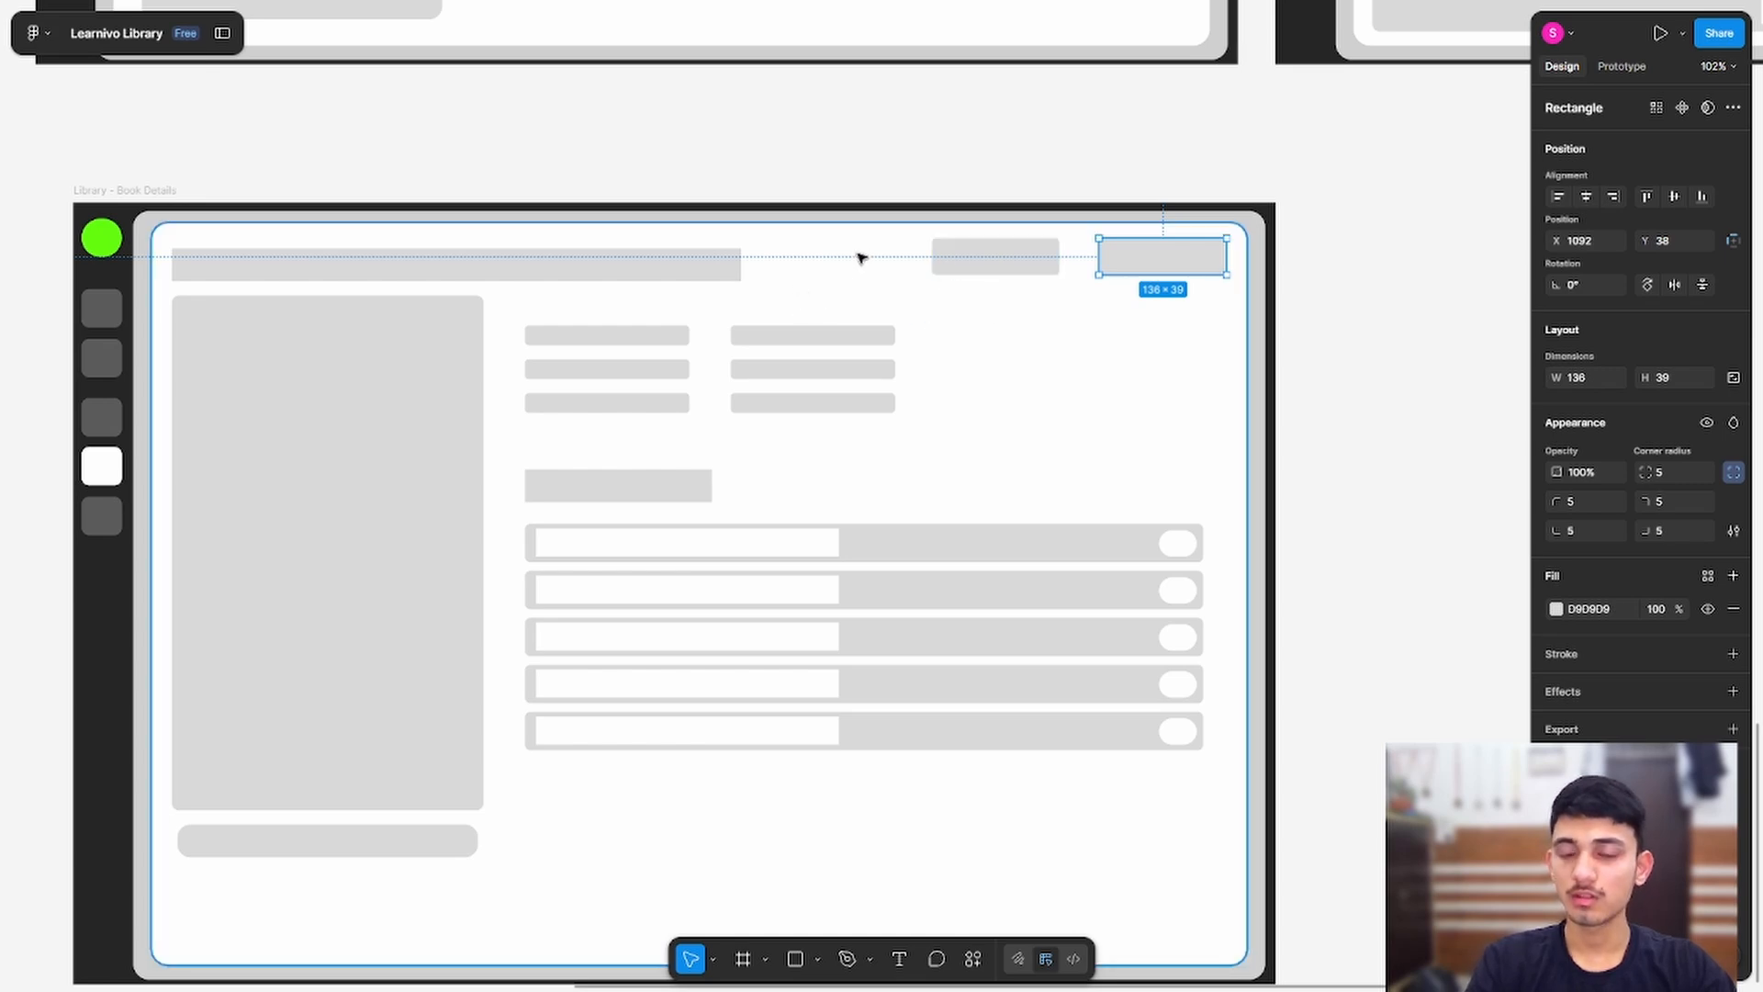
left_click(984, 151)
left_click_drag(970, 176, 940, 146)
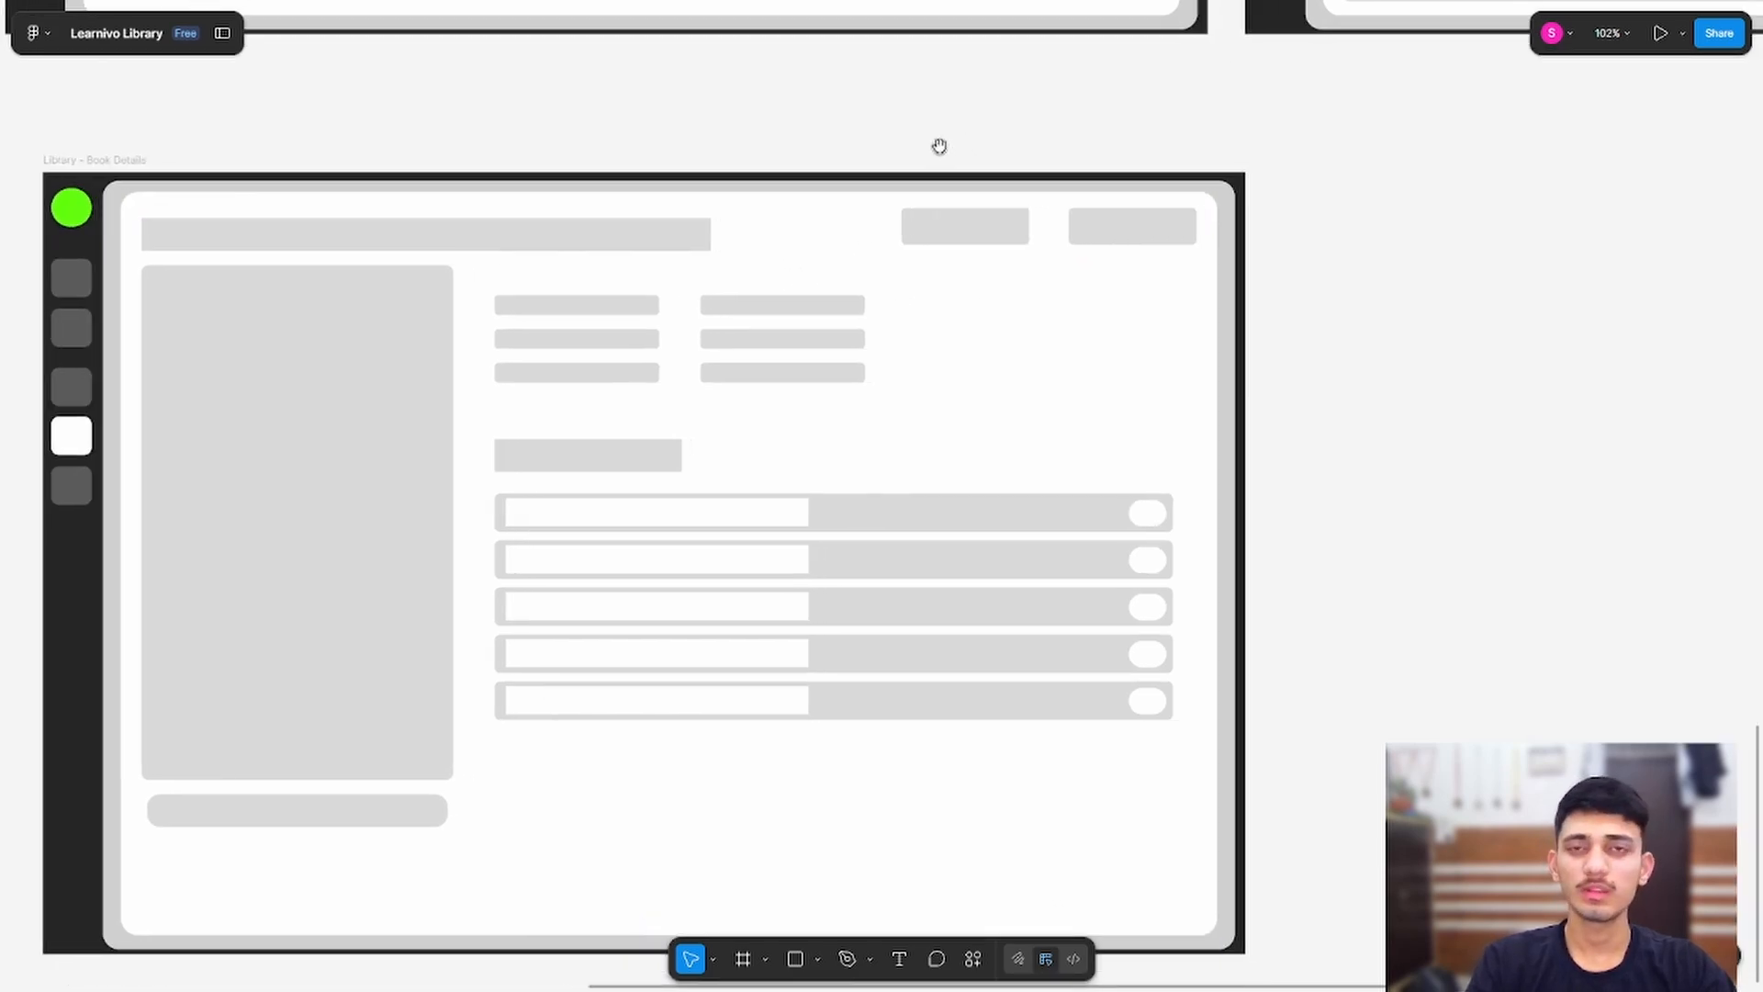
left_click(979, 263)
left_click(982, 243)
key("Delete")
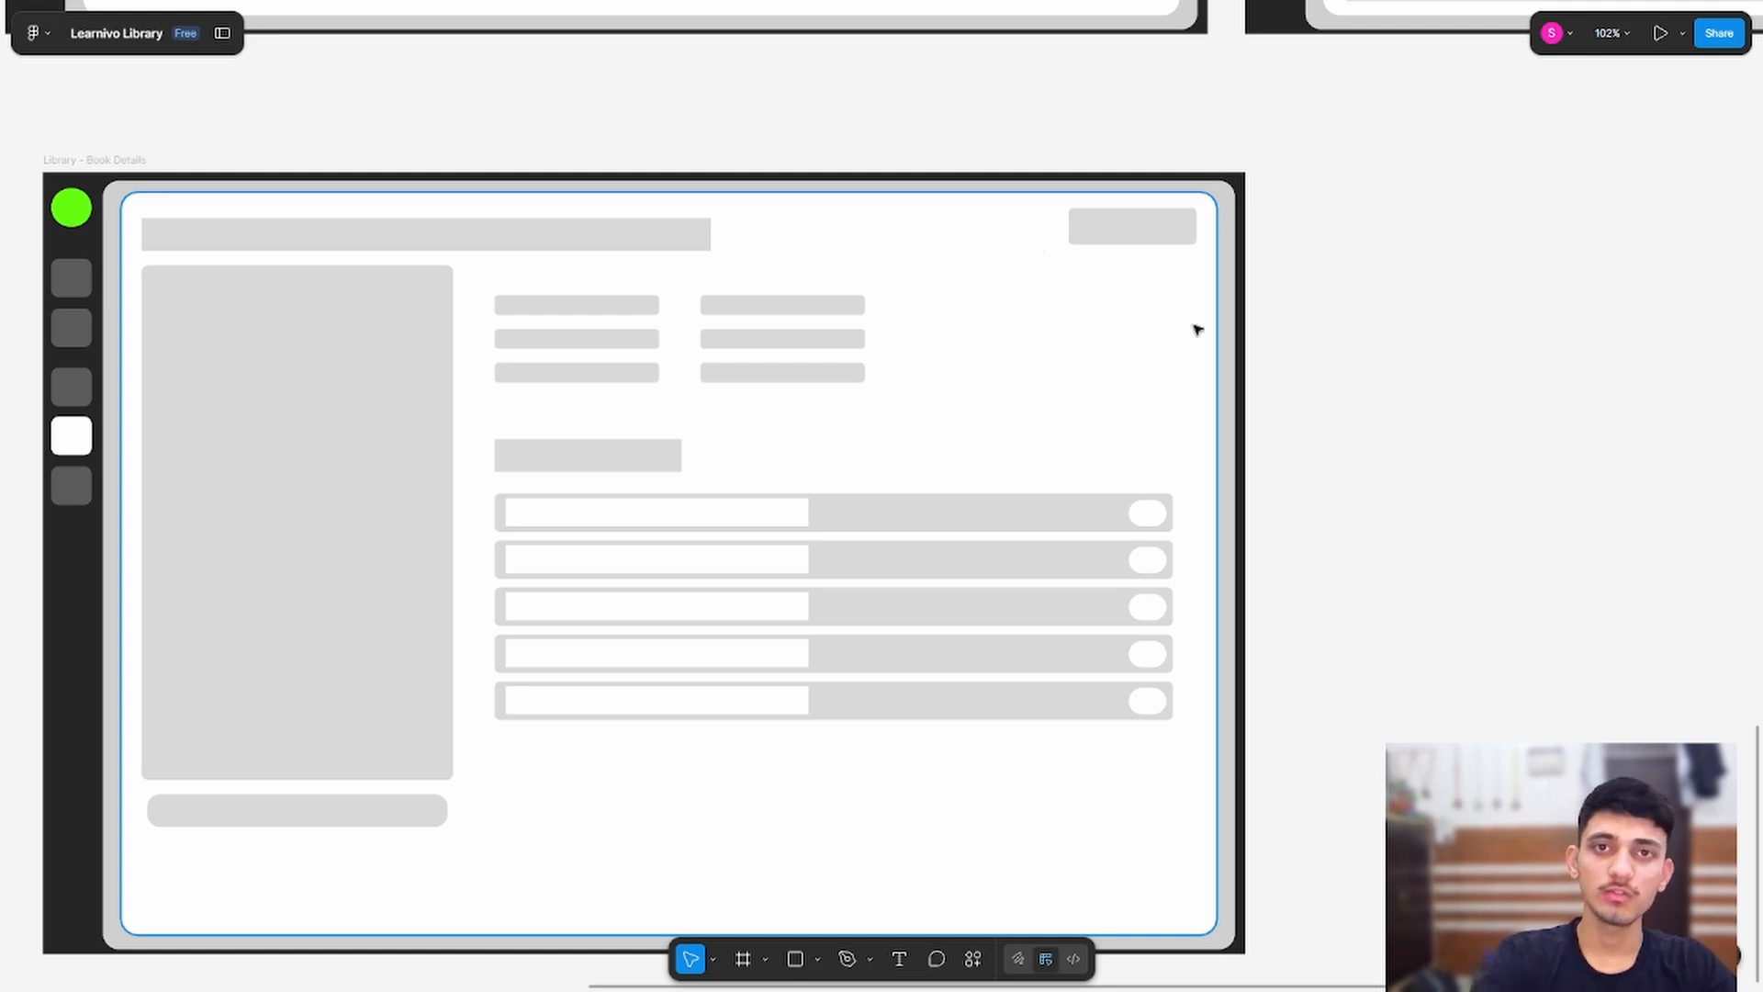
Step: Duplicate the Review Pannel - Chapter View frame and place the copy in the Library row
scroll(900, 336, "down", 2)
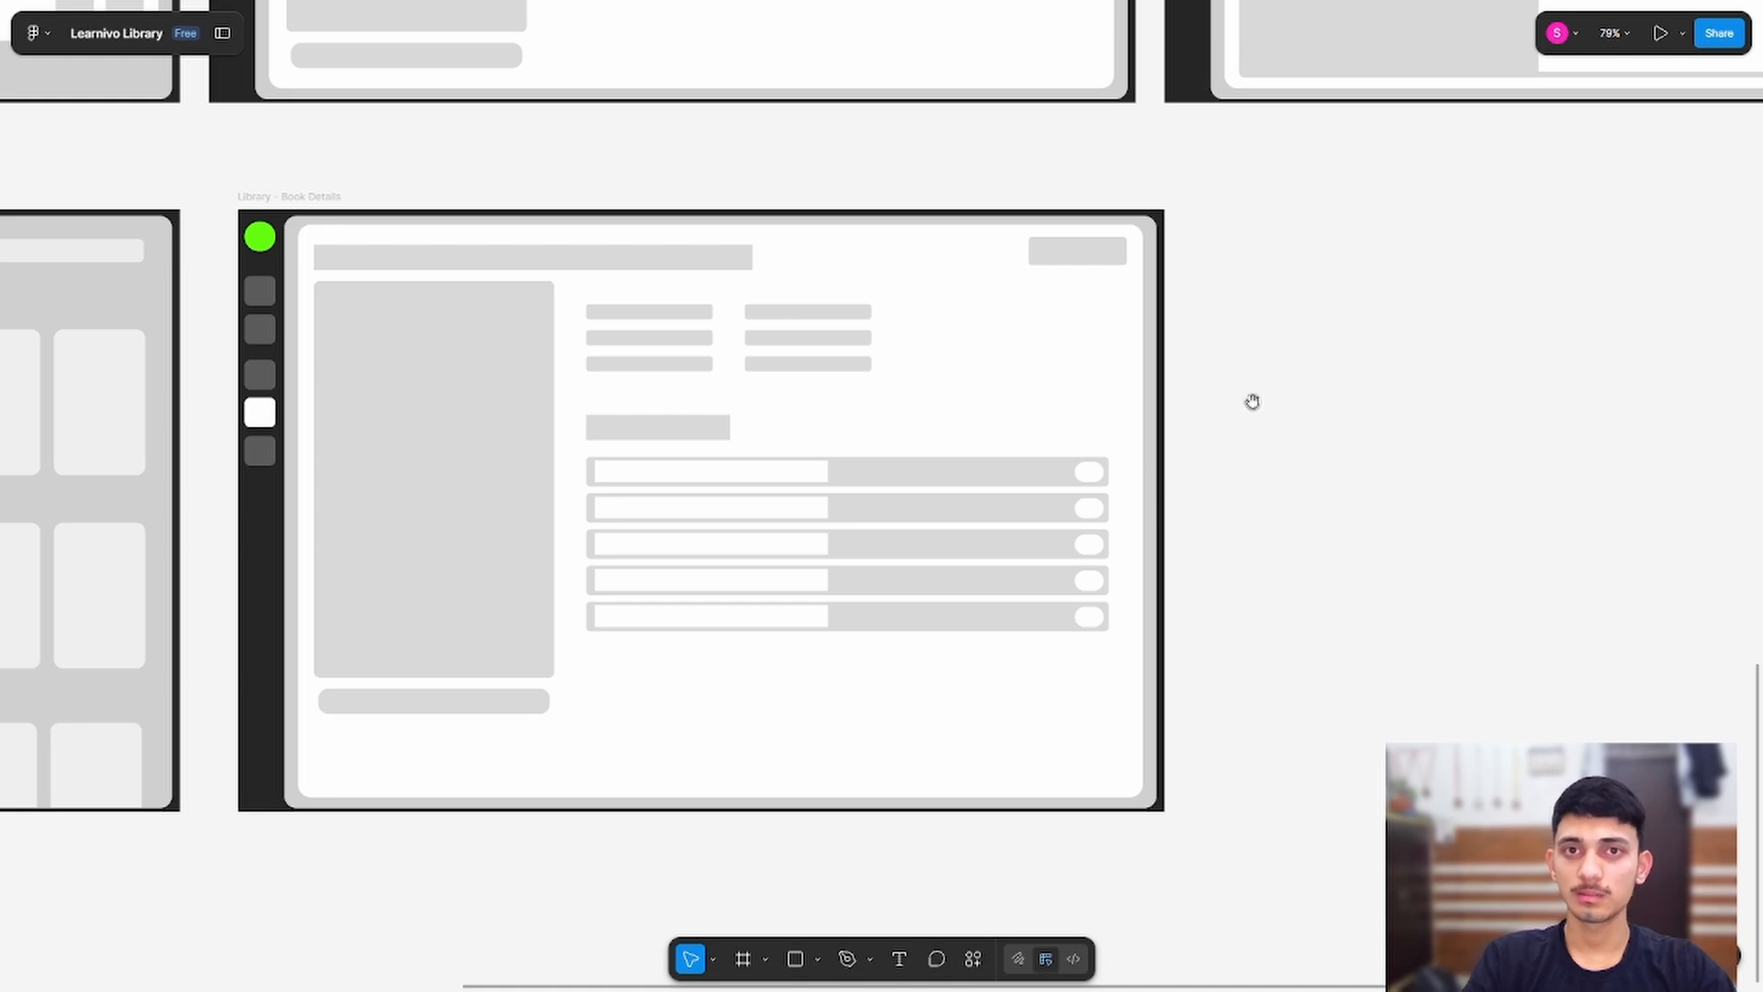
left_click_drag(1253, 401, 946, 690)
scroll(1032, 452, "down", 1)
left_click_drag(1018, 635, 845, 613)
left_click(758, 37)
key("ctrl+d")
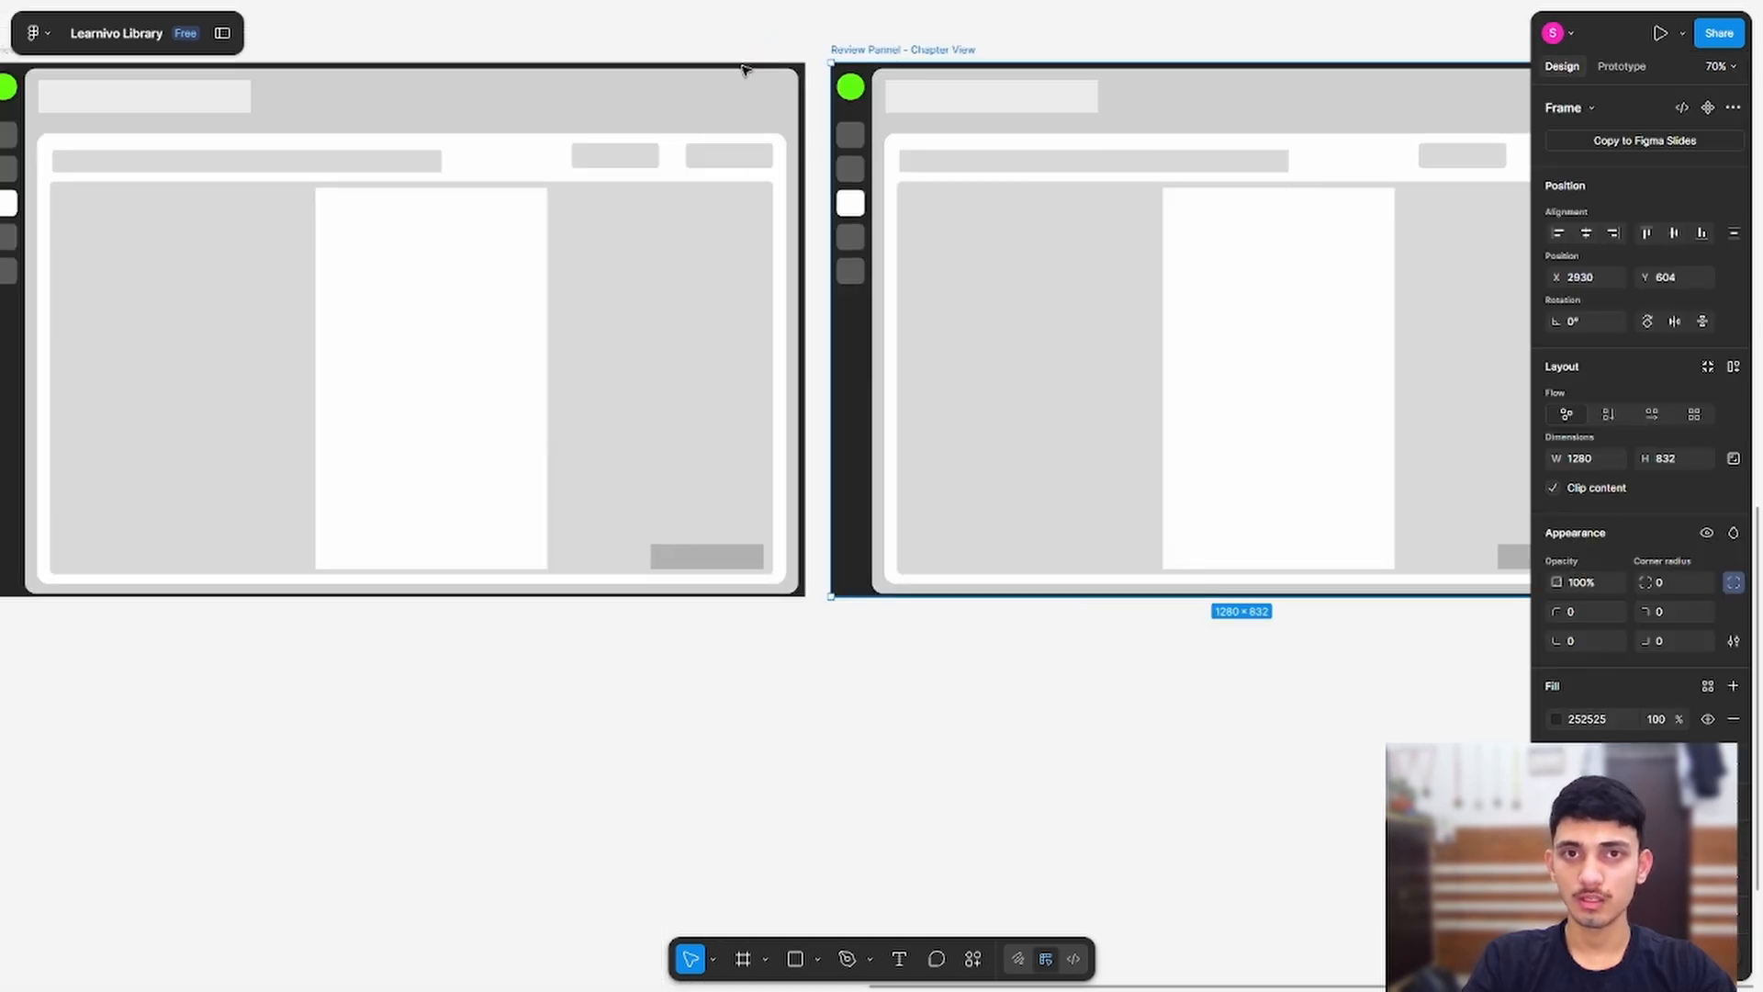
scroll(747, 248, "down", 3)
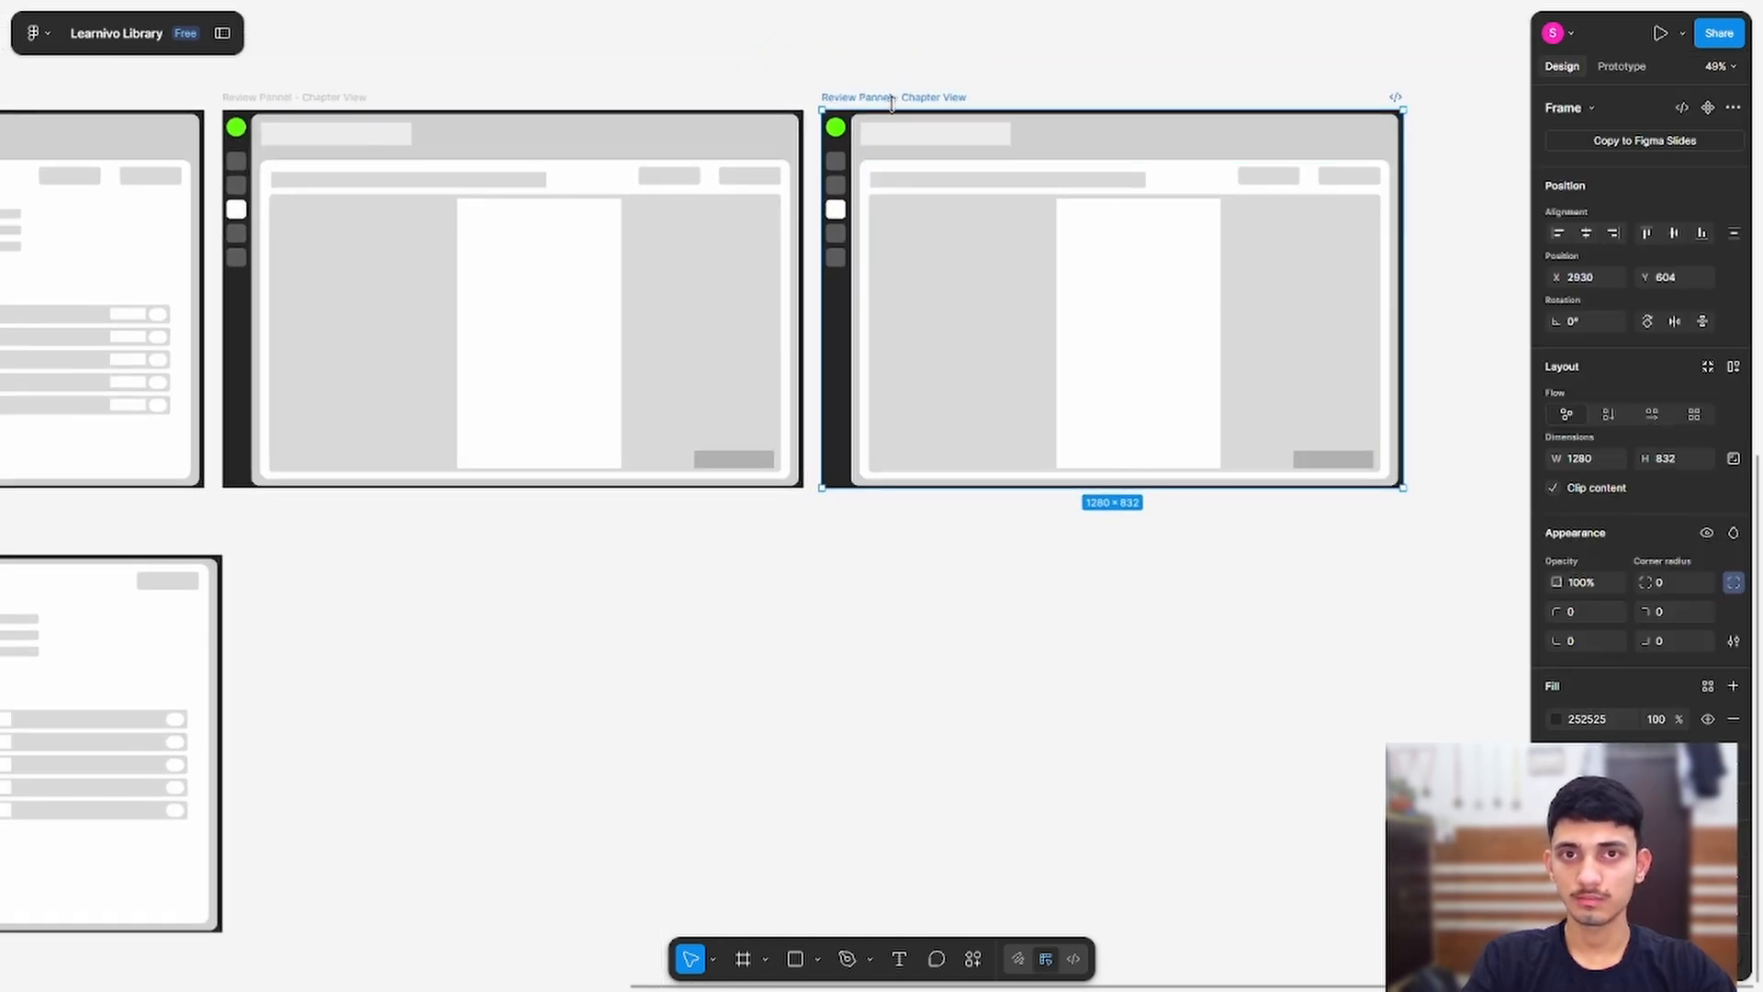
left_click_drag(892, 103, 332, 543)
Step: Rename the copied frame to 'Library - Chapter View'
scroll(303, 541, "up", 5)
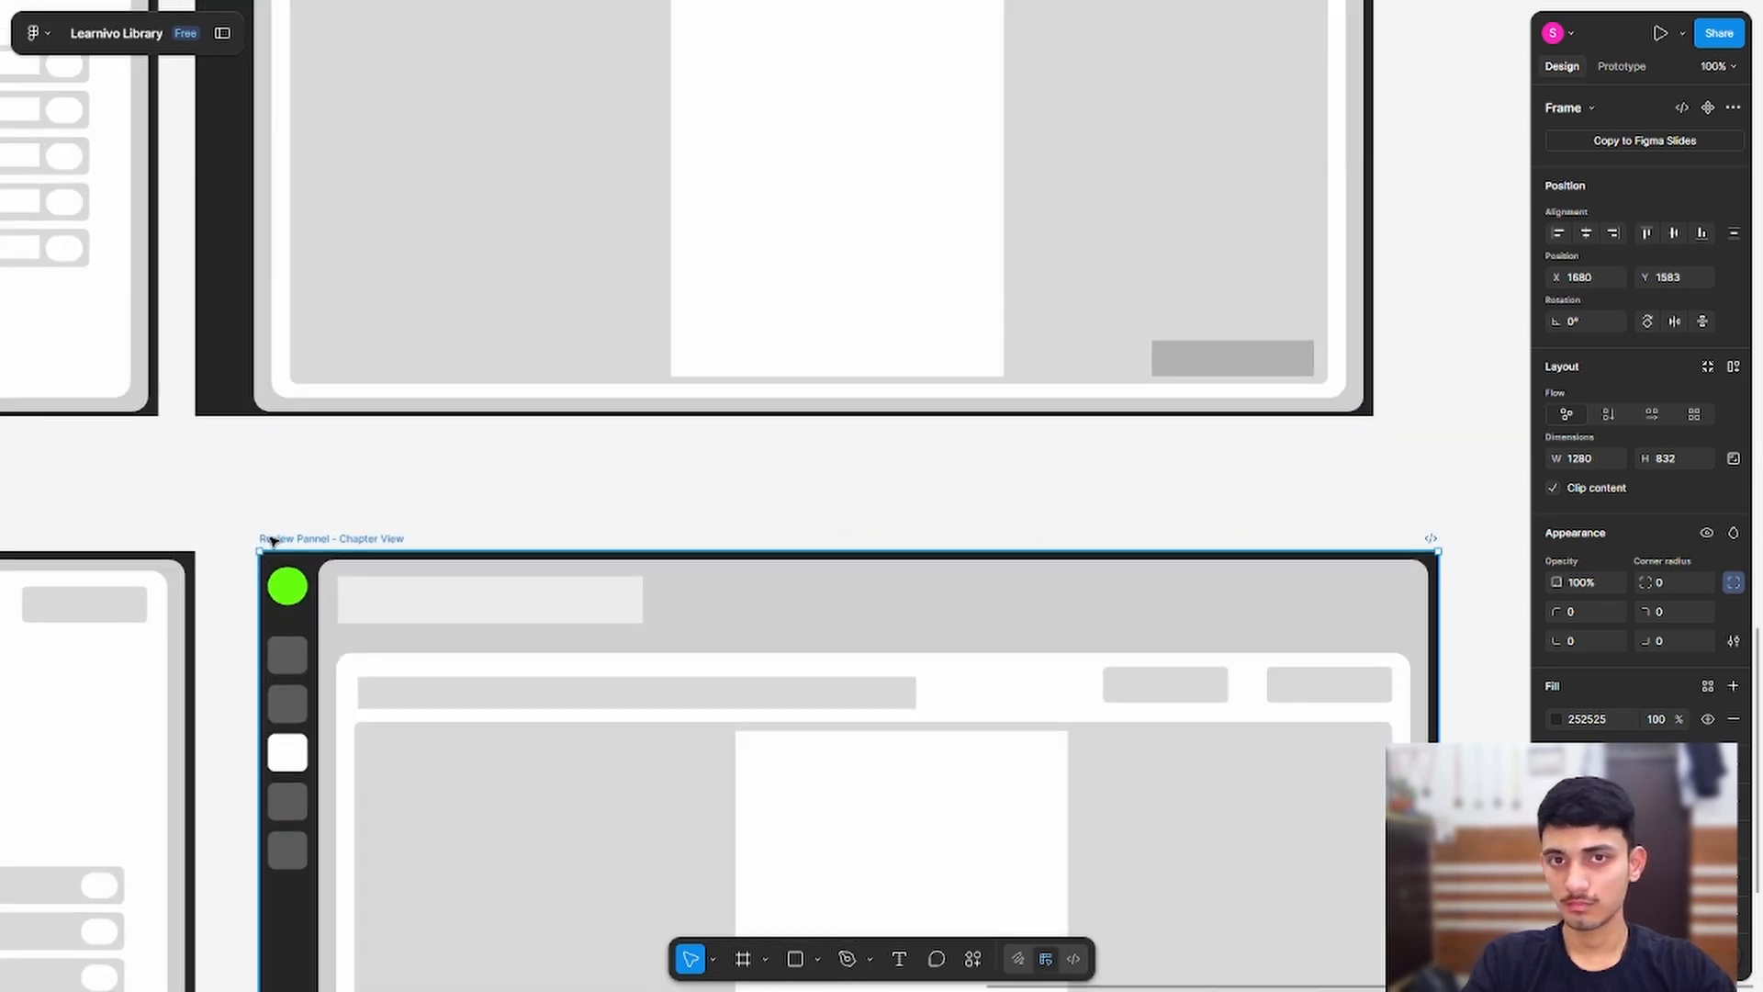
double_click(272, 541)
left_click(329, 539)
key("ctrl+BackSpace")
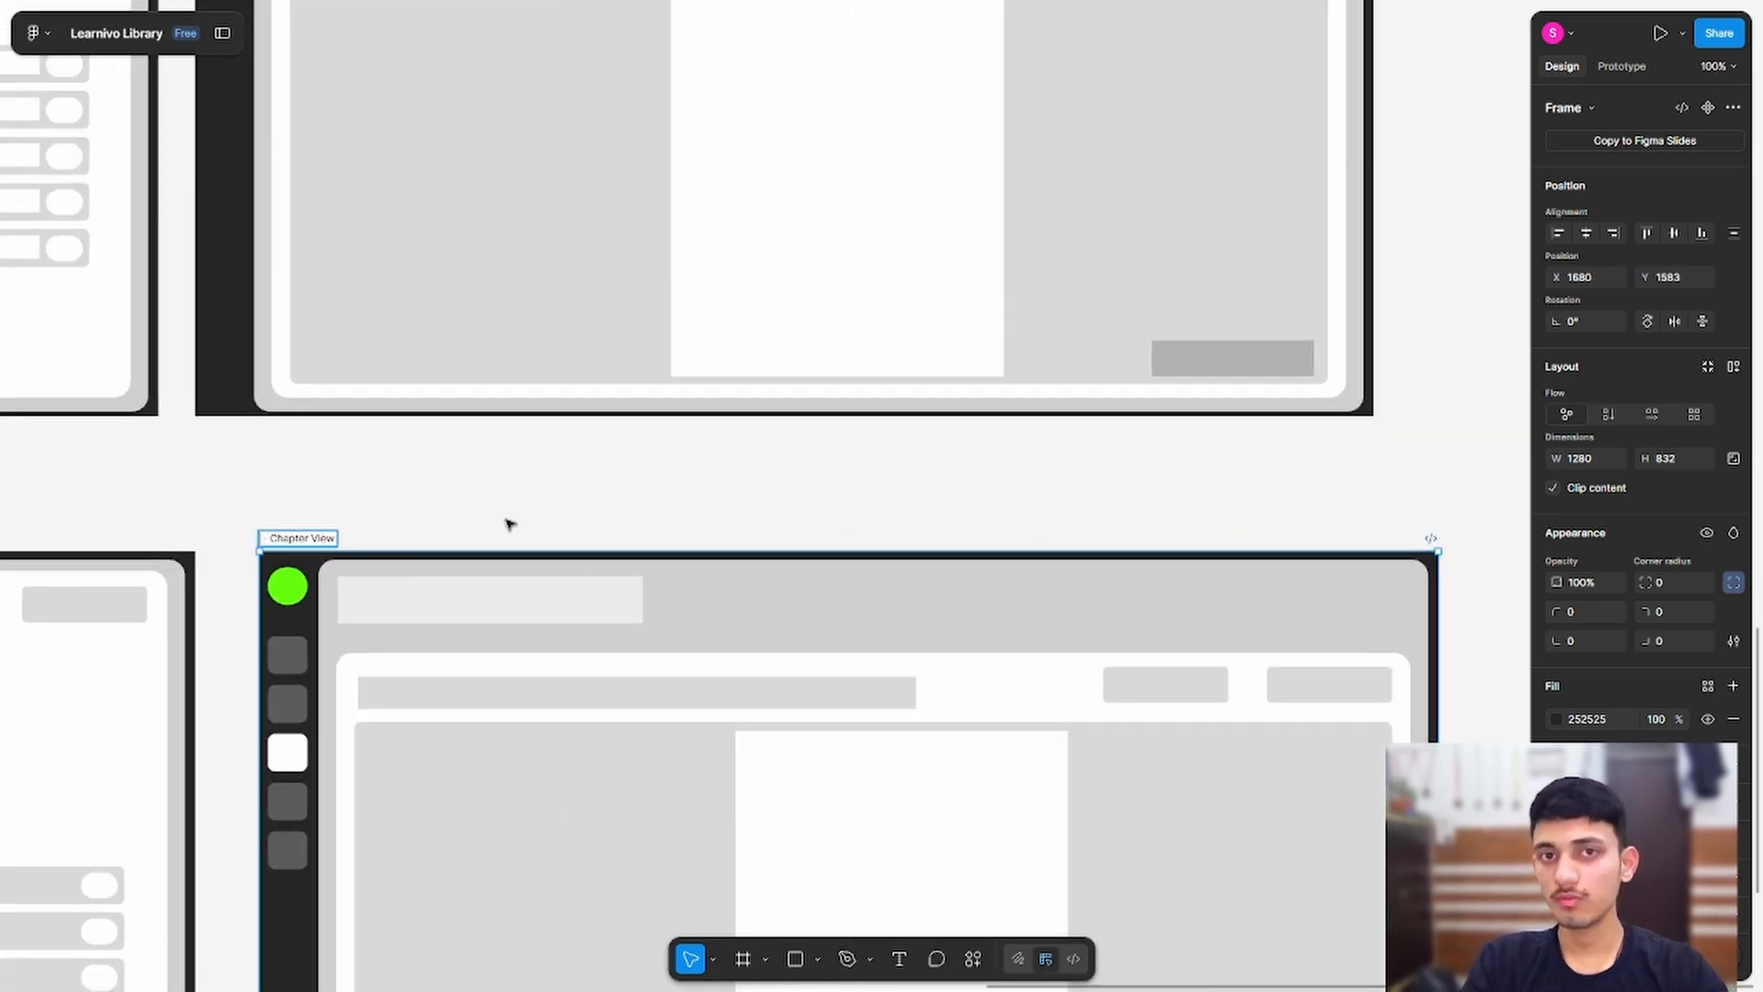
type("Libra ")
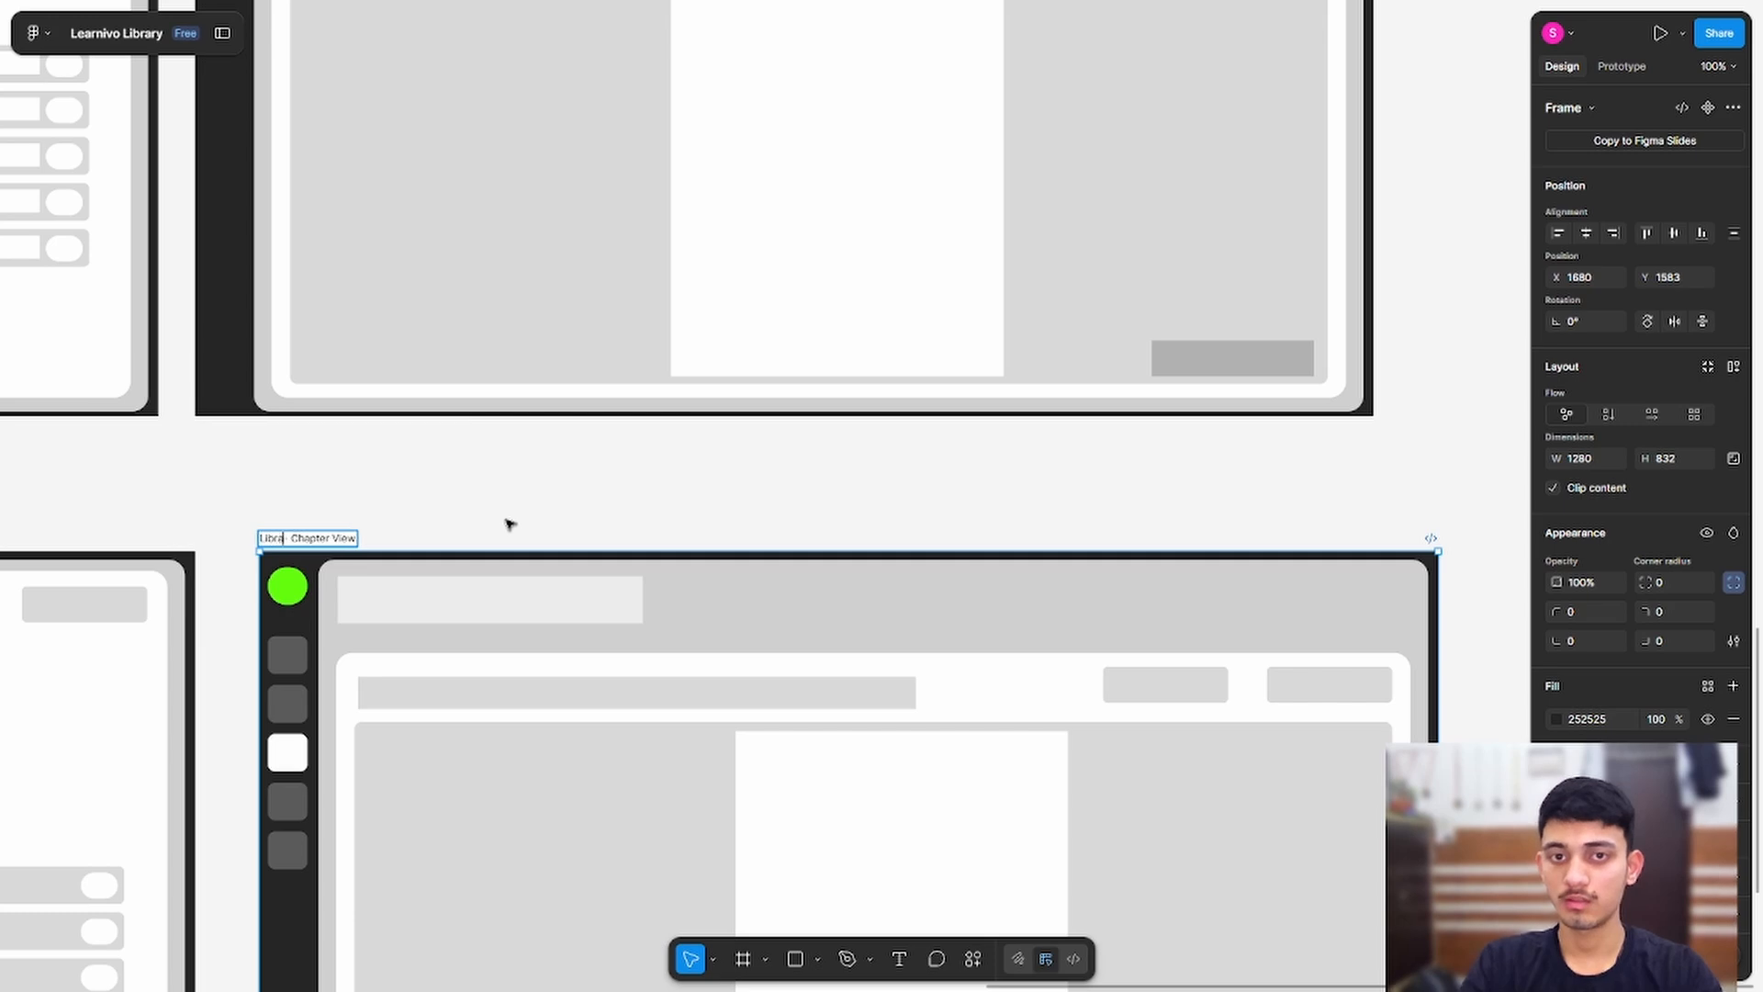
type("ry")
left_click(513, 523)
Step: Reorder the Chapter View sidebar so the white active item sits in the fourth slot
left_click_drag(508, 515, 566, 281)
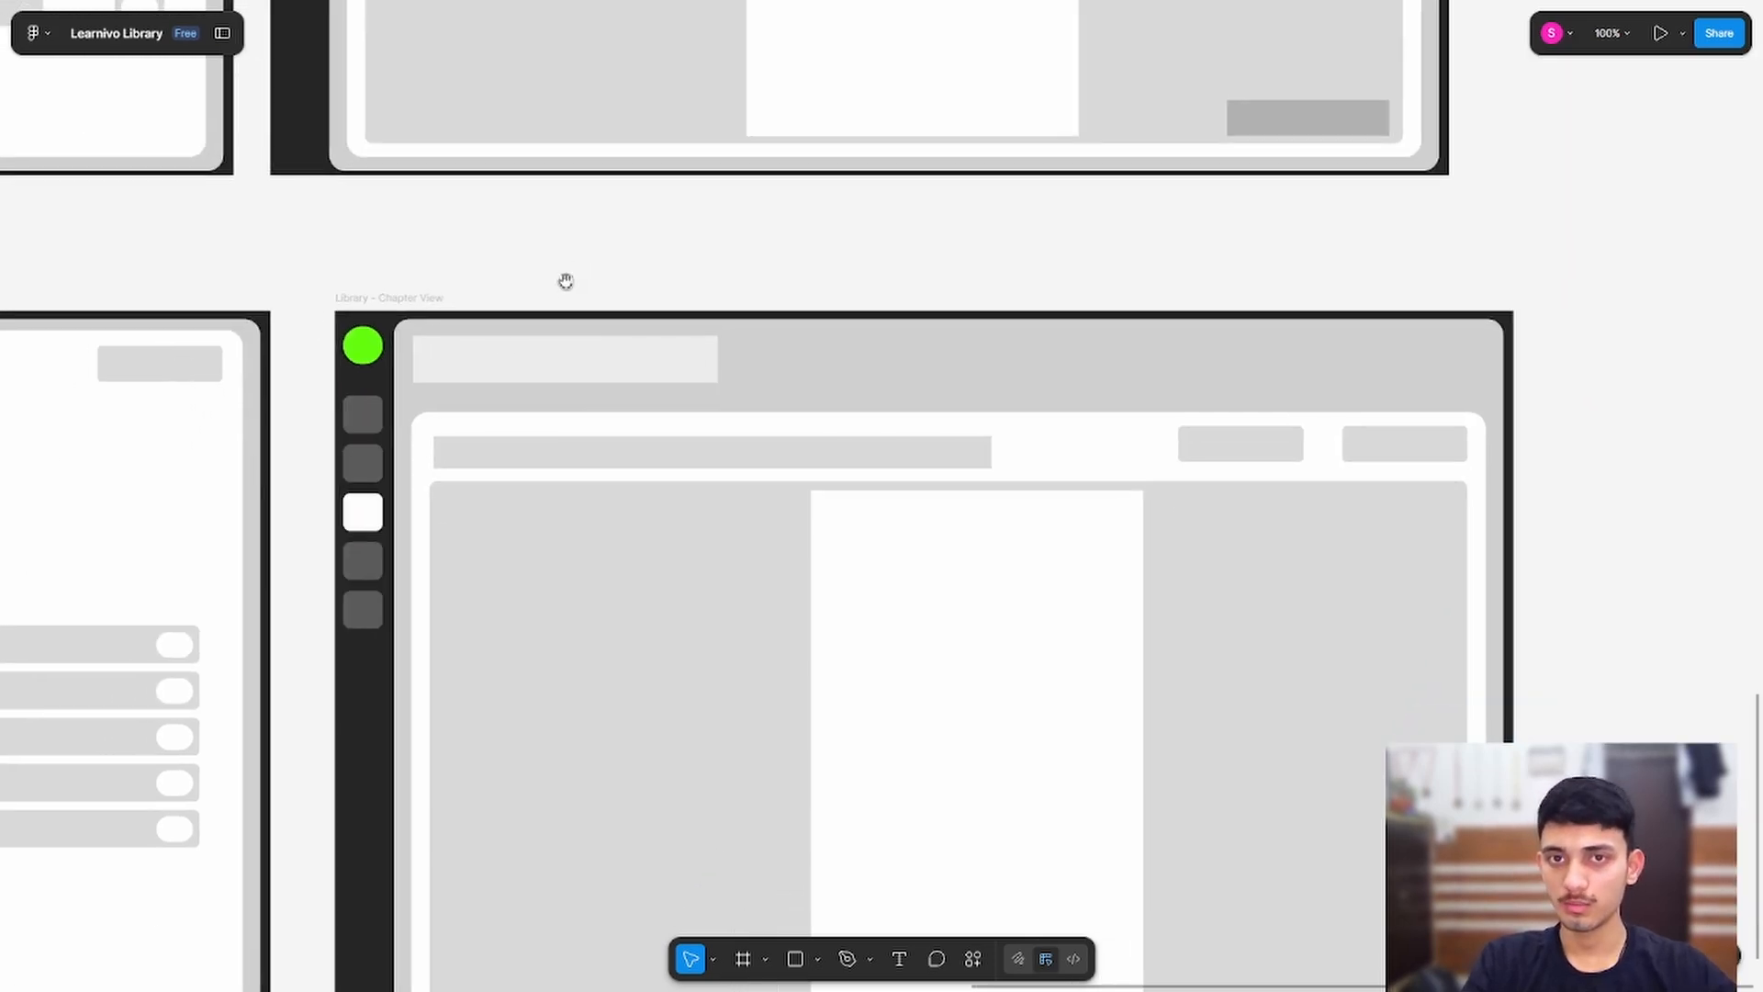
left_click_drag(361, 519, 359, 672)
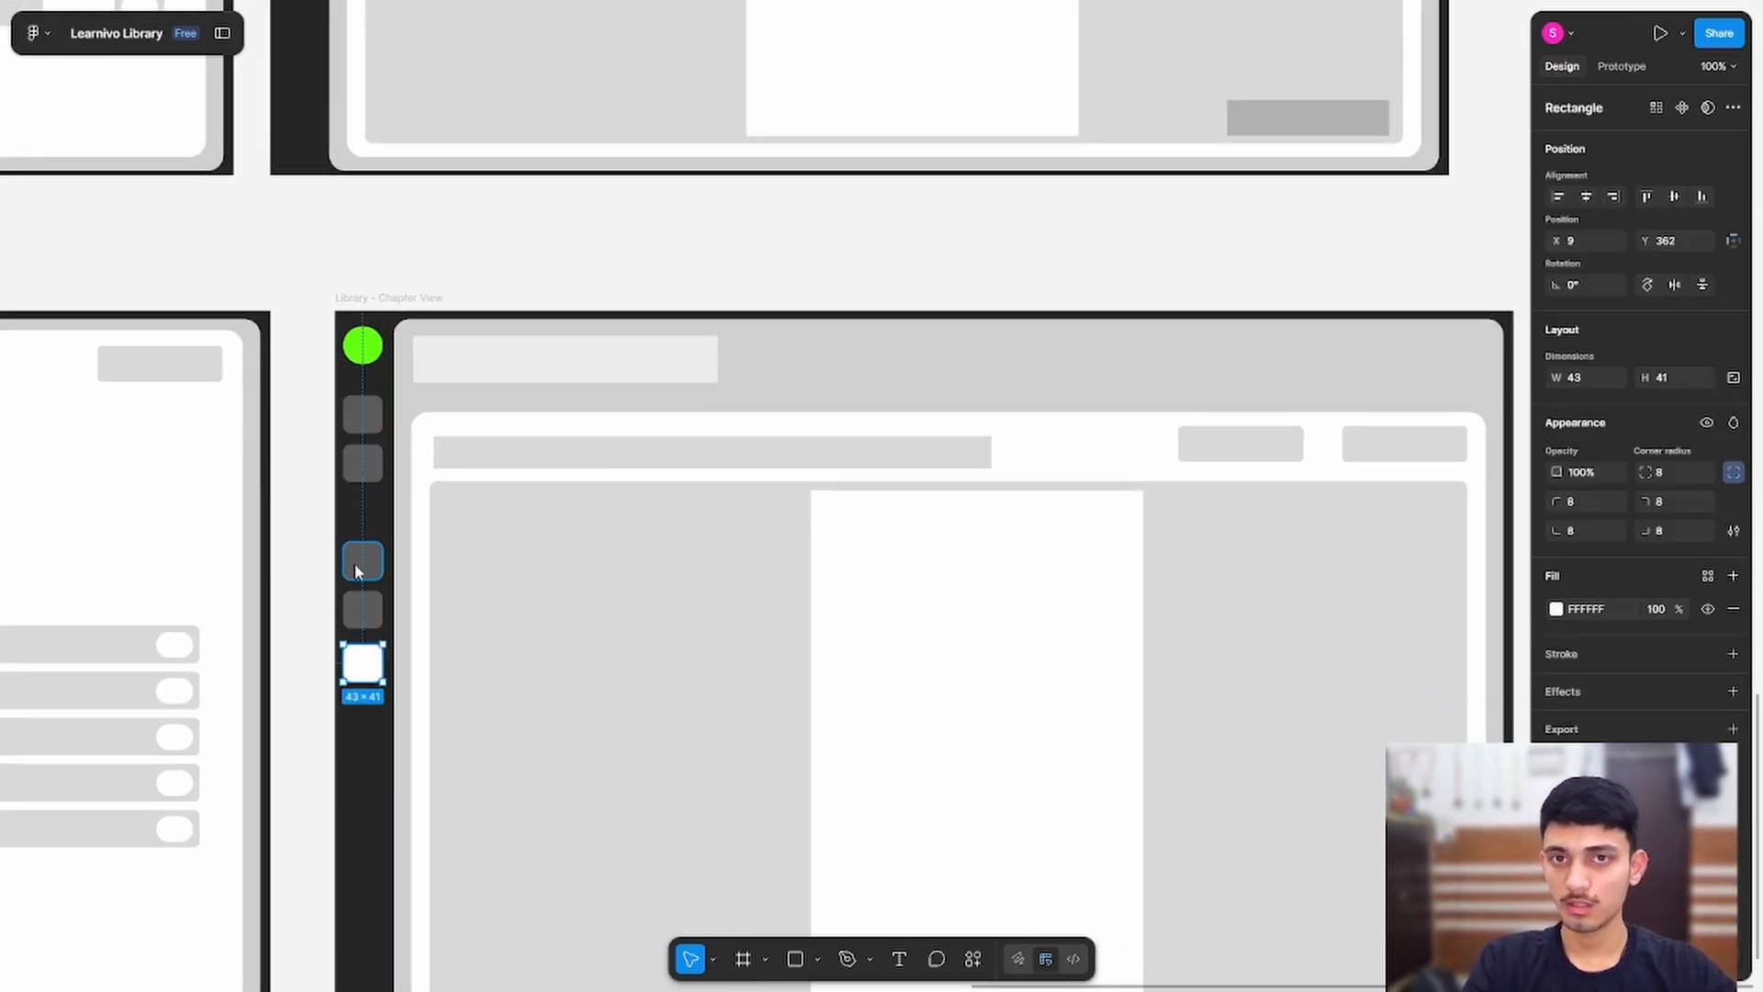
left_click_drag(358, 568, 358, 519)
left_click(363, 607)
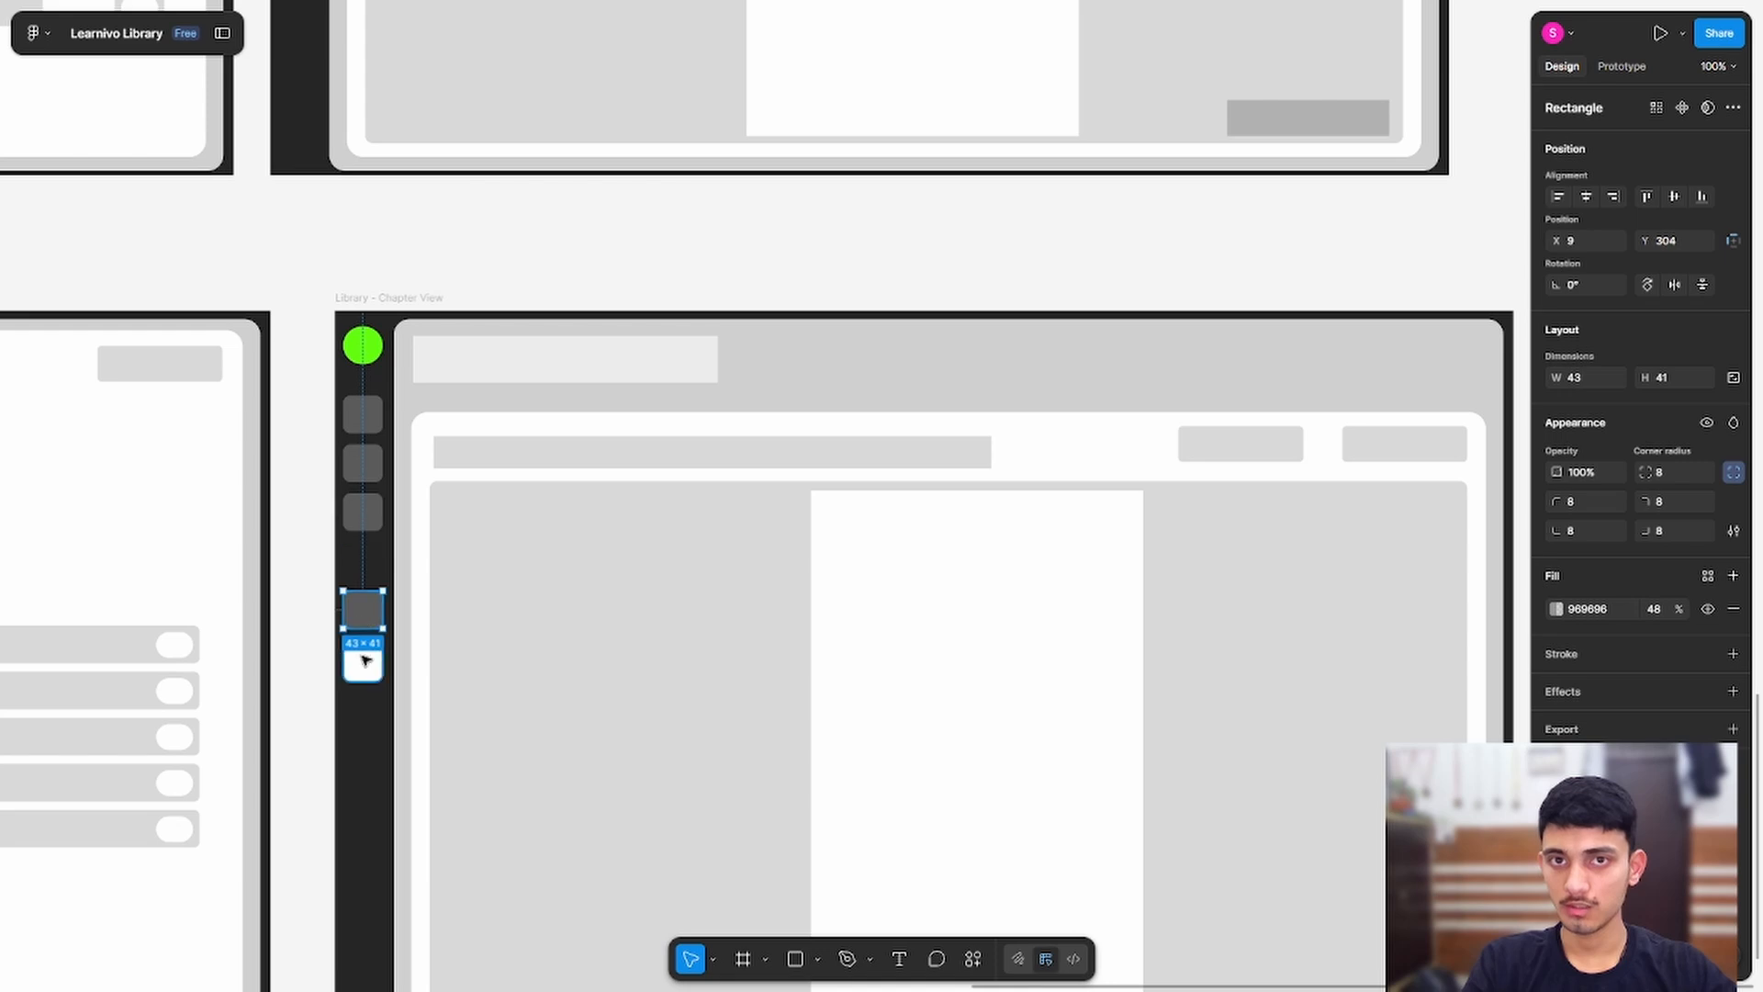
left_click_drag(365, 667, 363, 561)
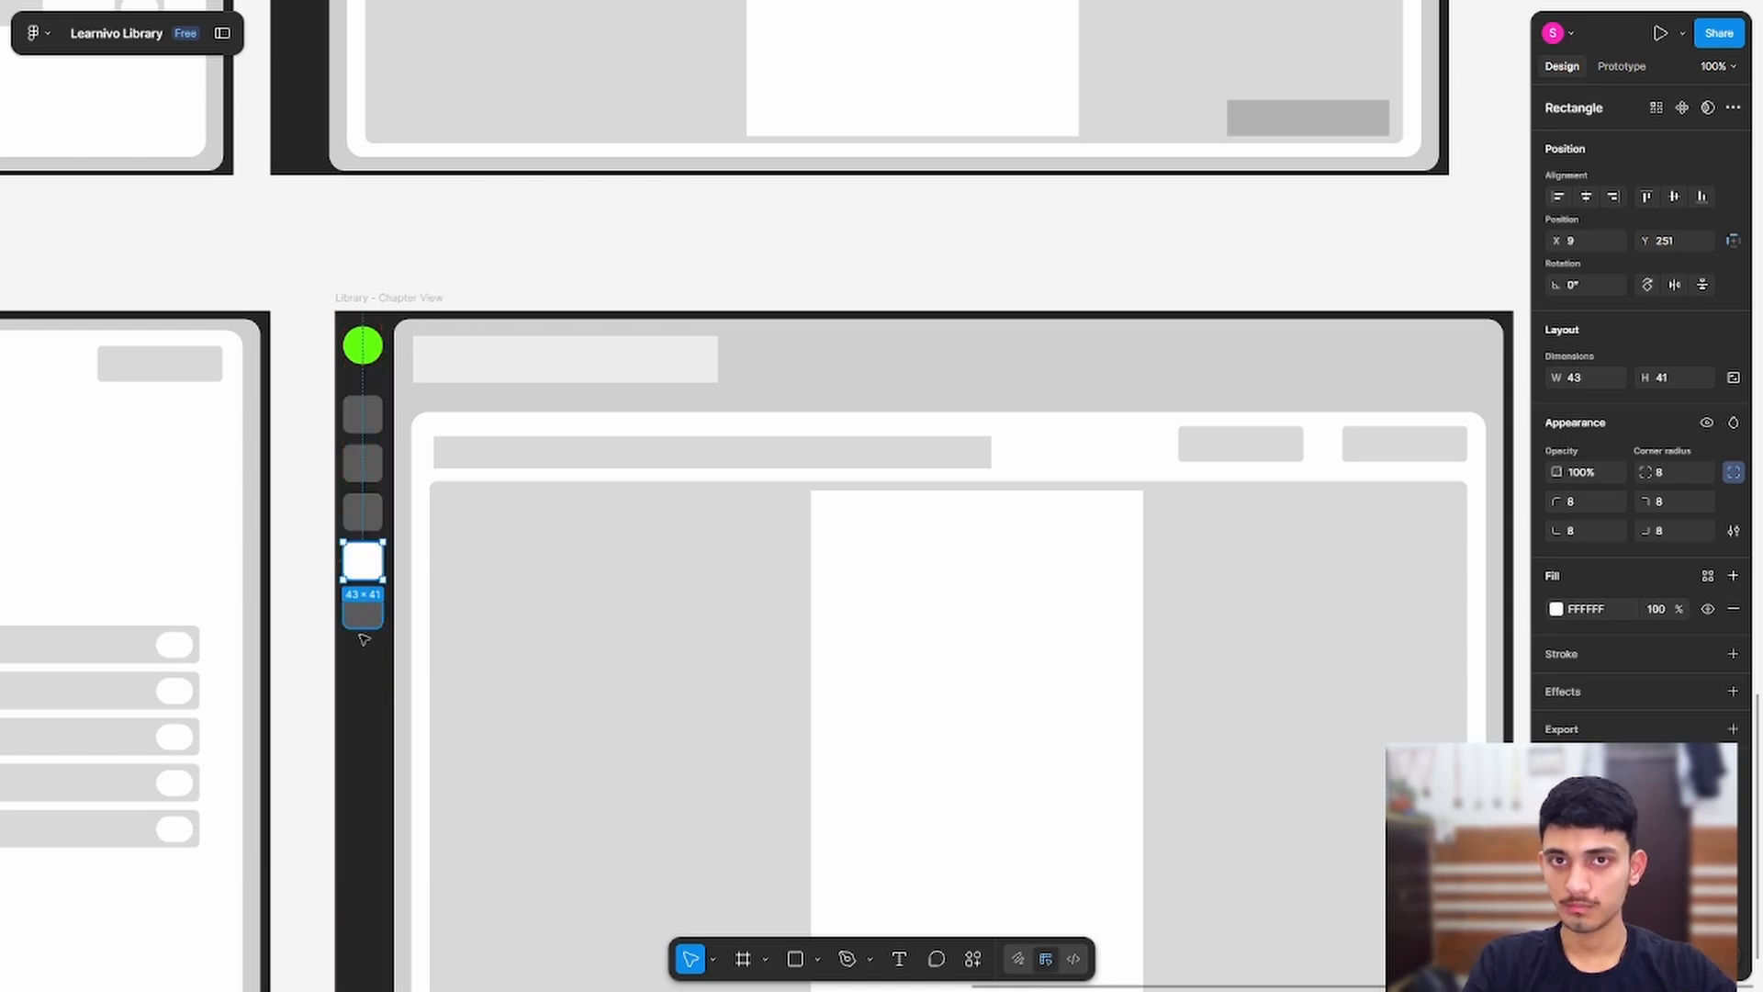
left_click(527, 355)
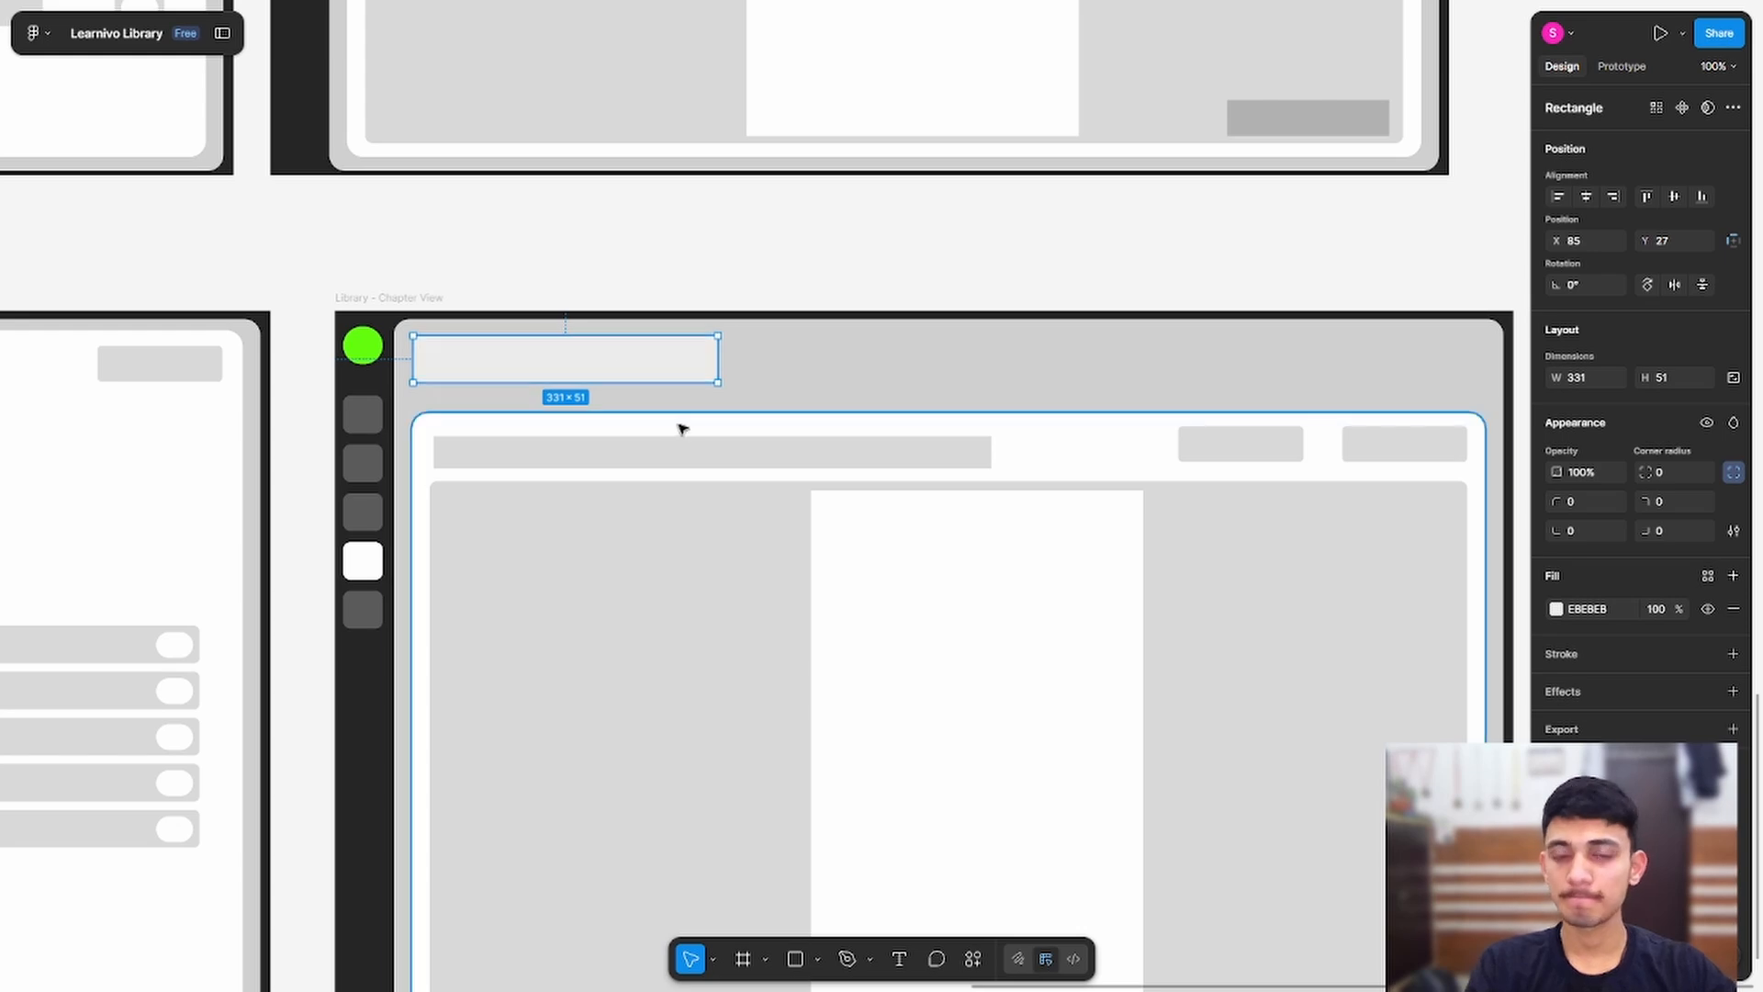
Step: Delete both the right and left header button placeholders
scroll(684, 429, "down", 1)
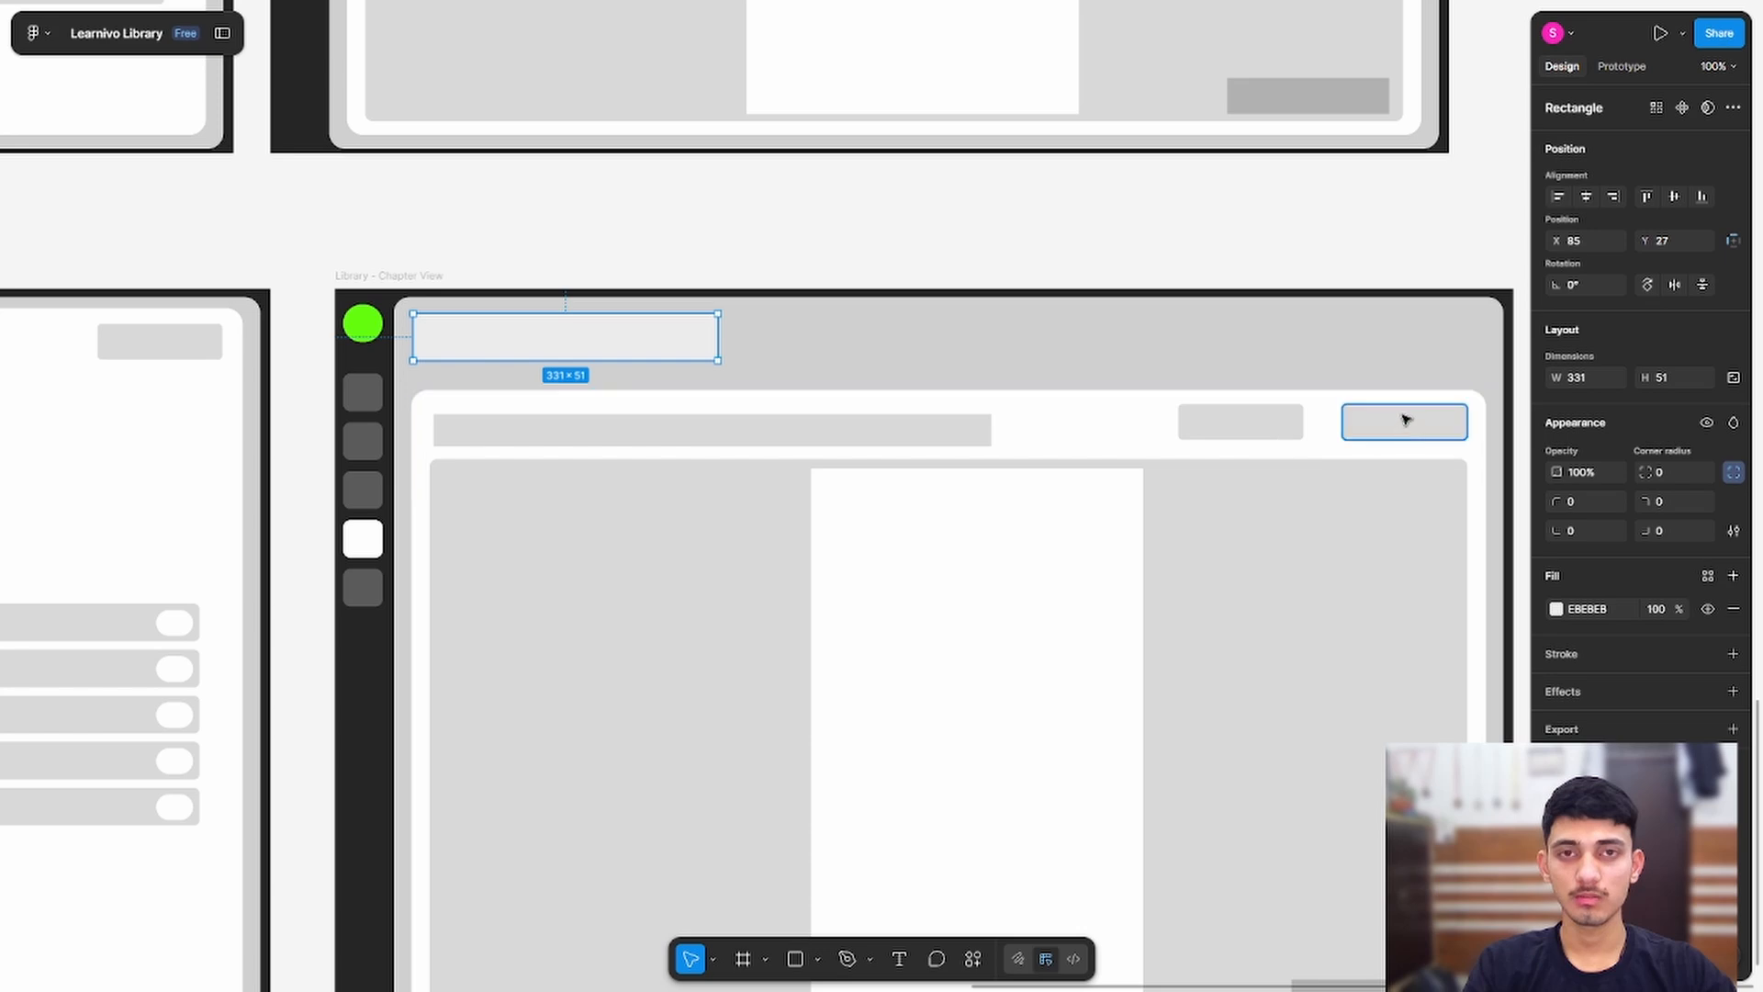
left_click(1208, 417)
left_click(1453, 420)
key("Delete")
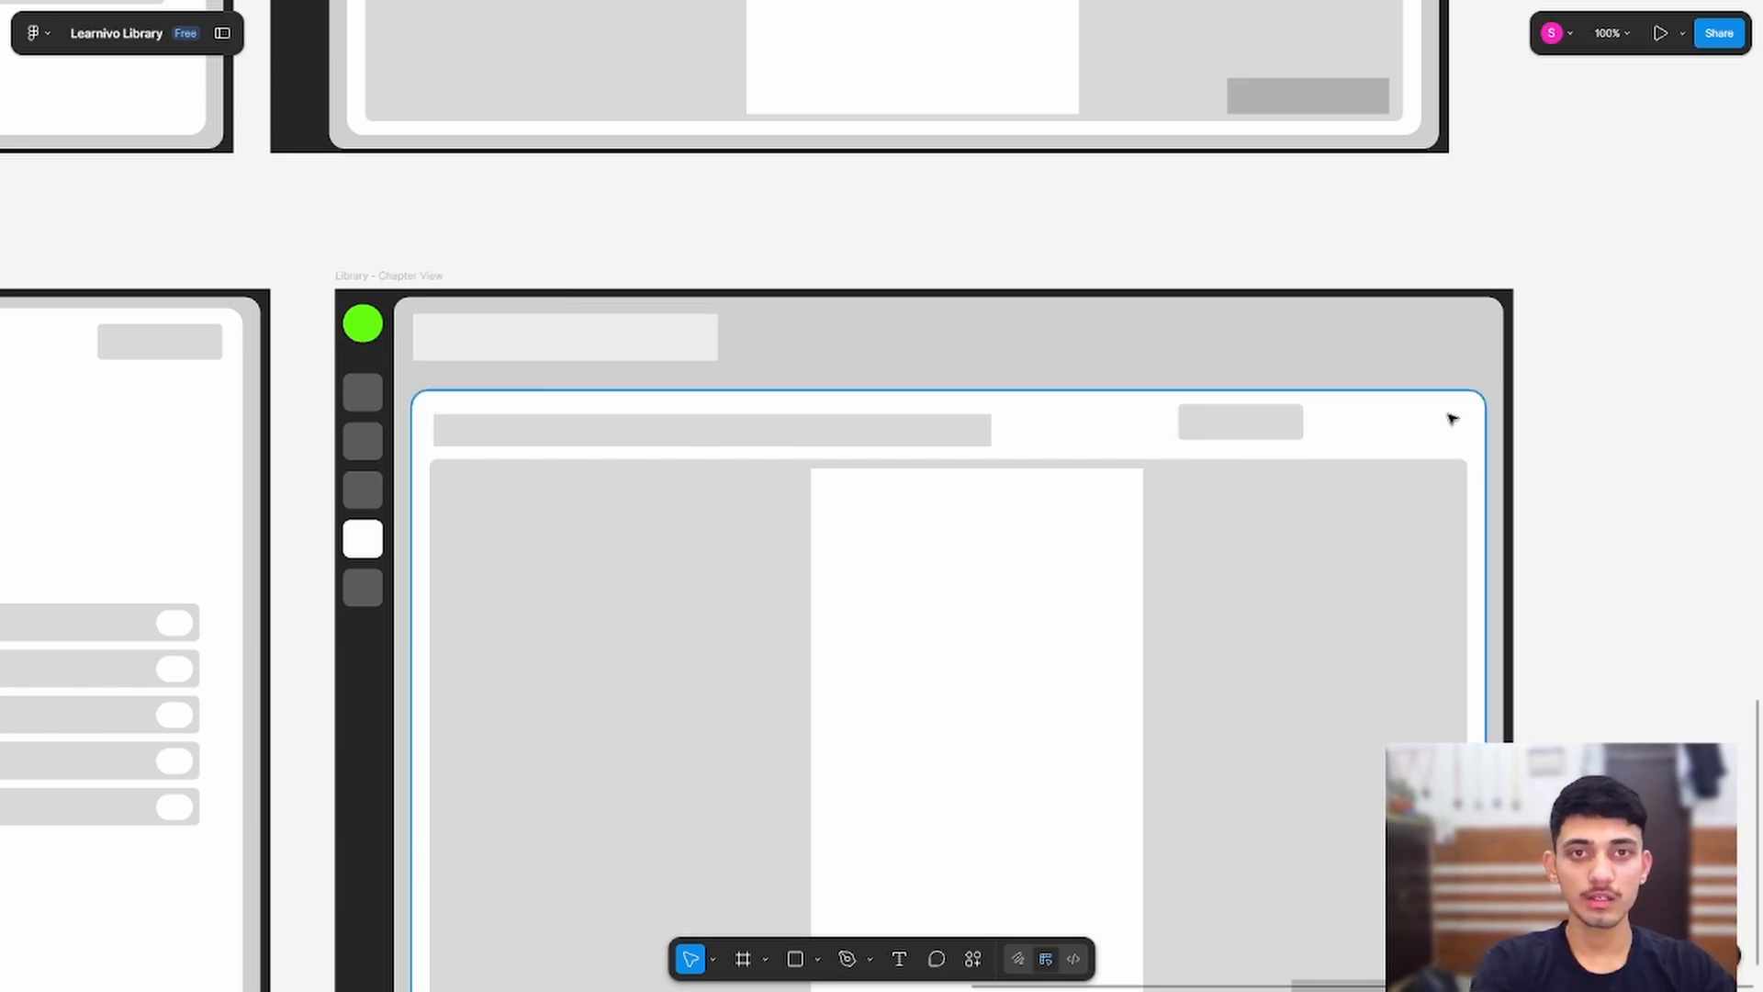
left_click(1239, 419)
key("Delete")
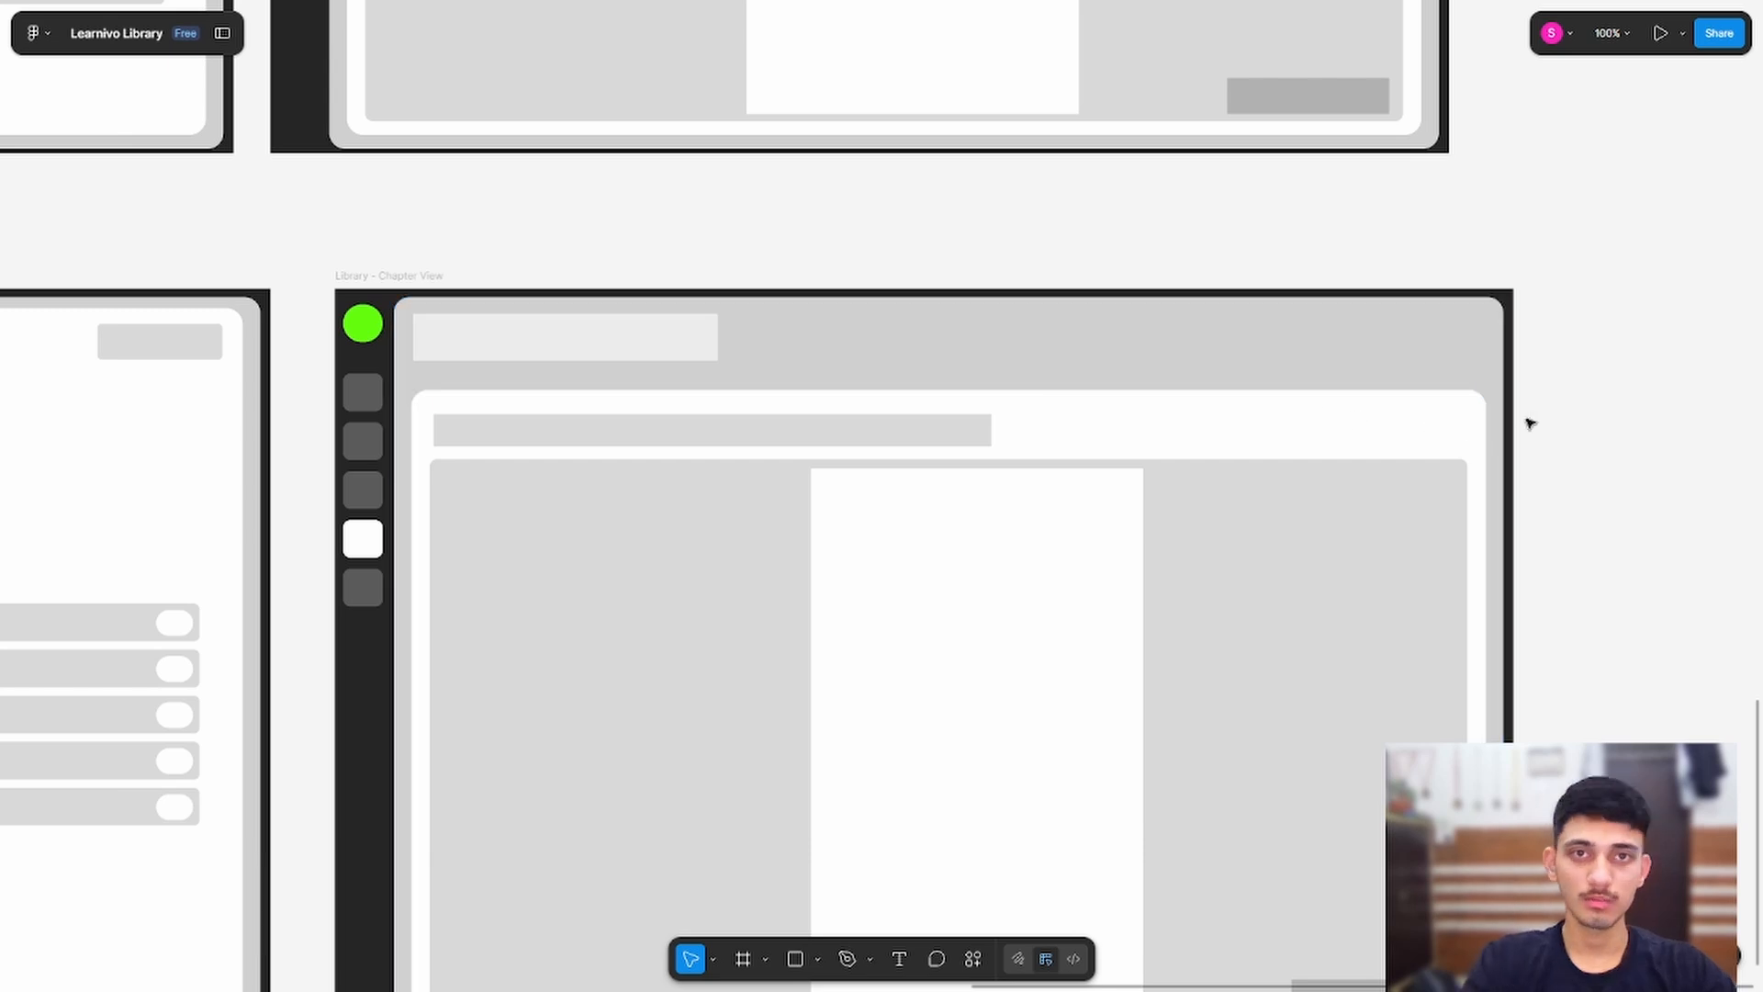
scroll(1302, 457, "down", 5)
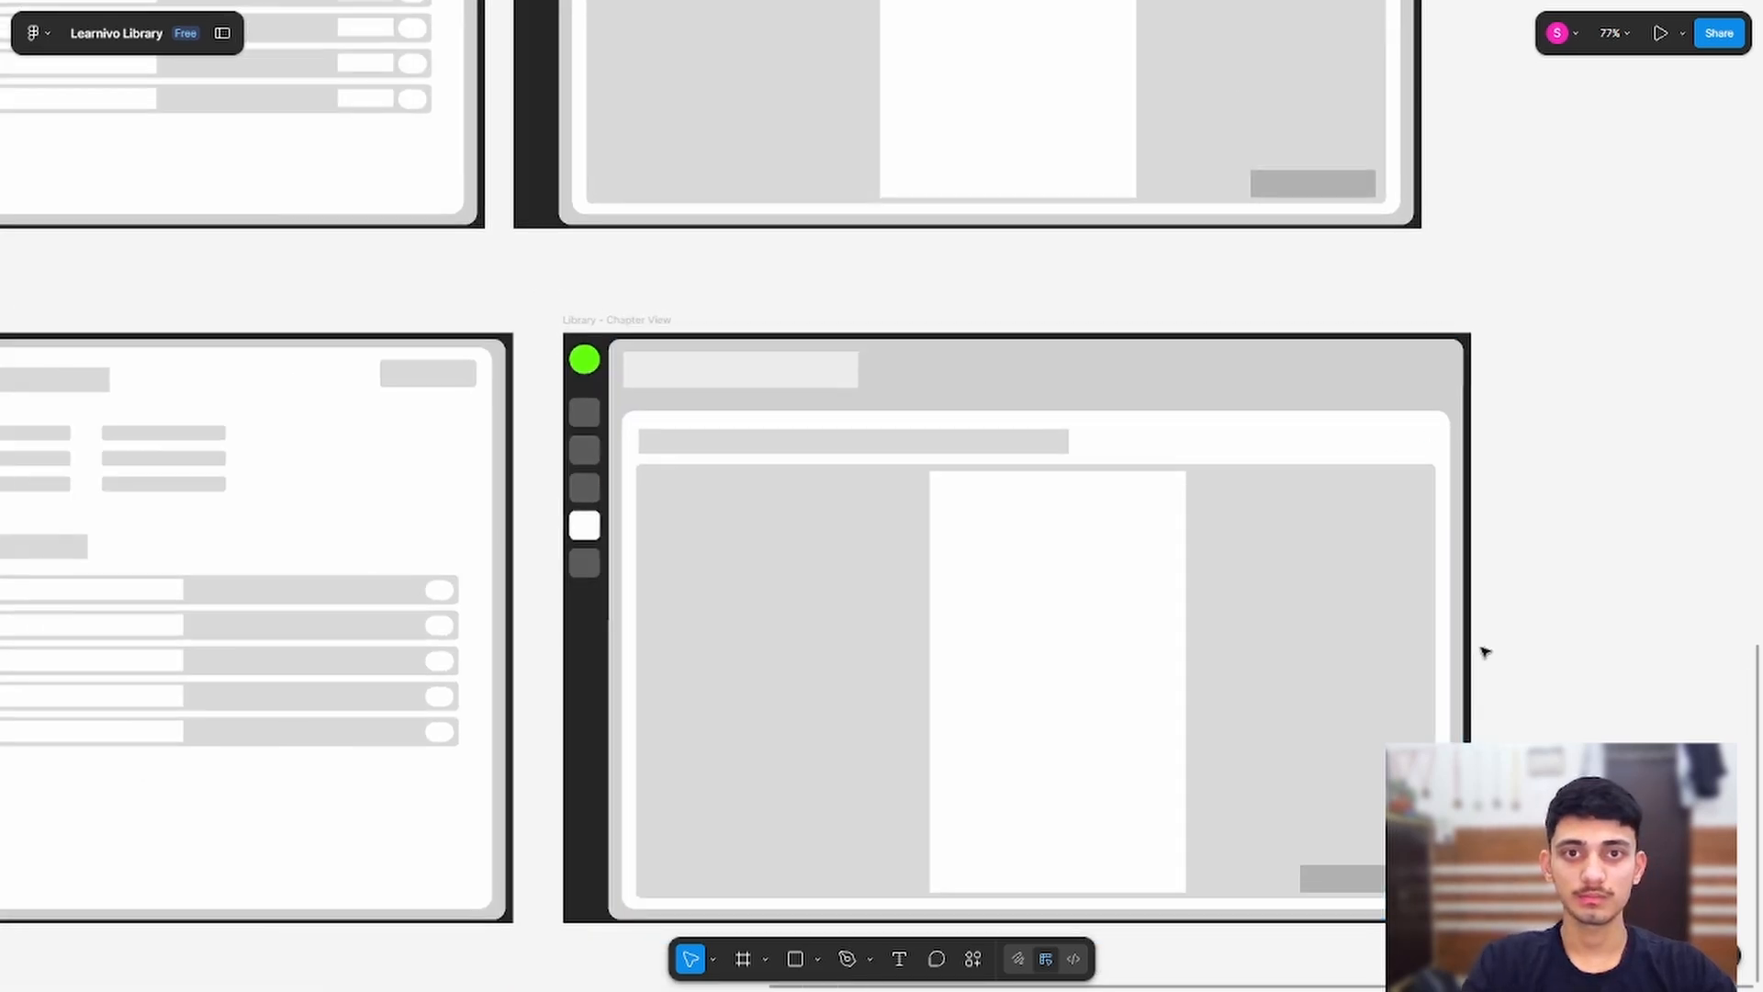
scroll(1485, 652, "down", 2)
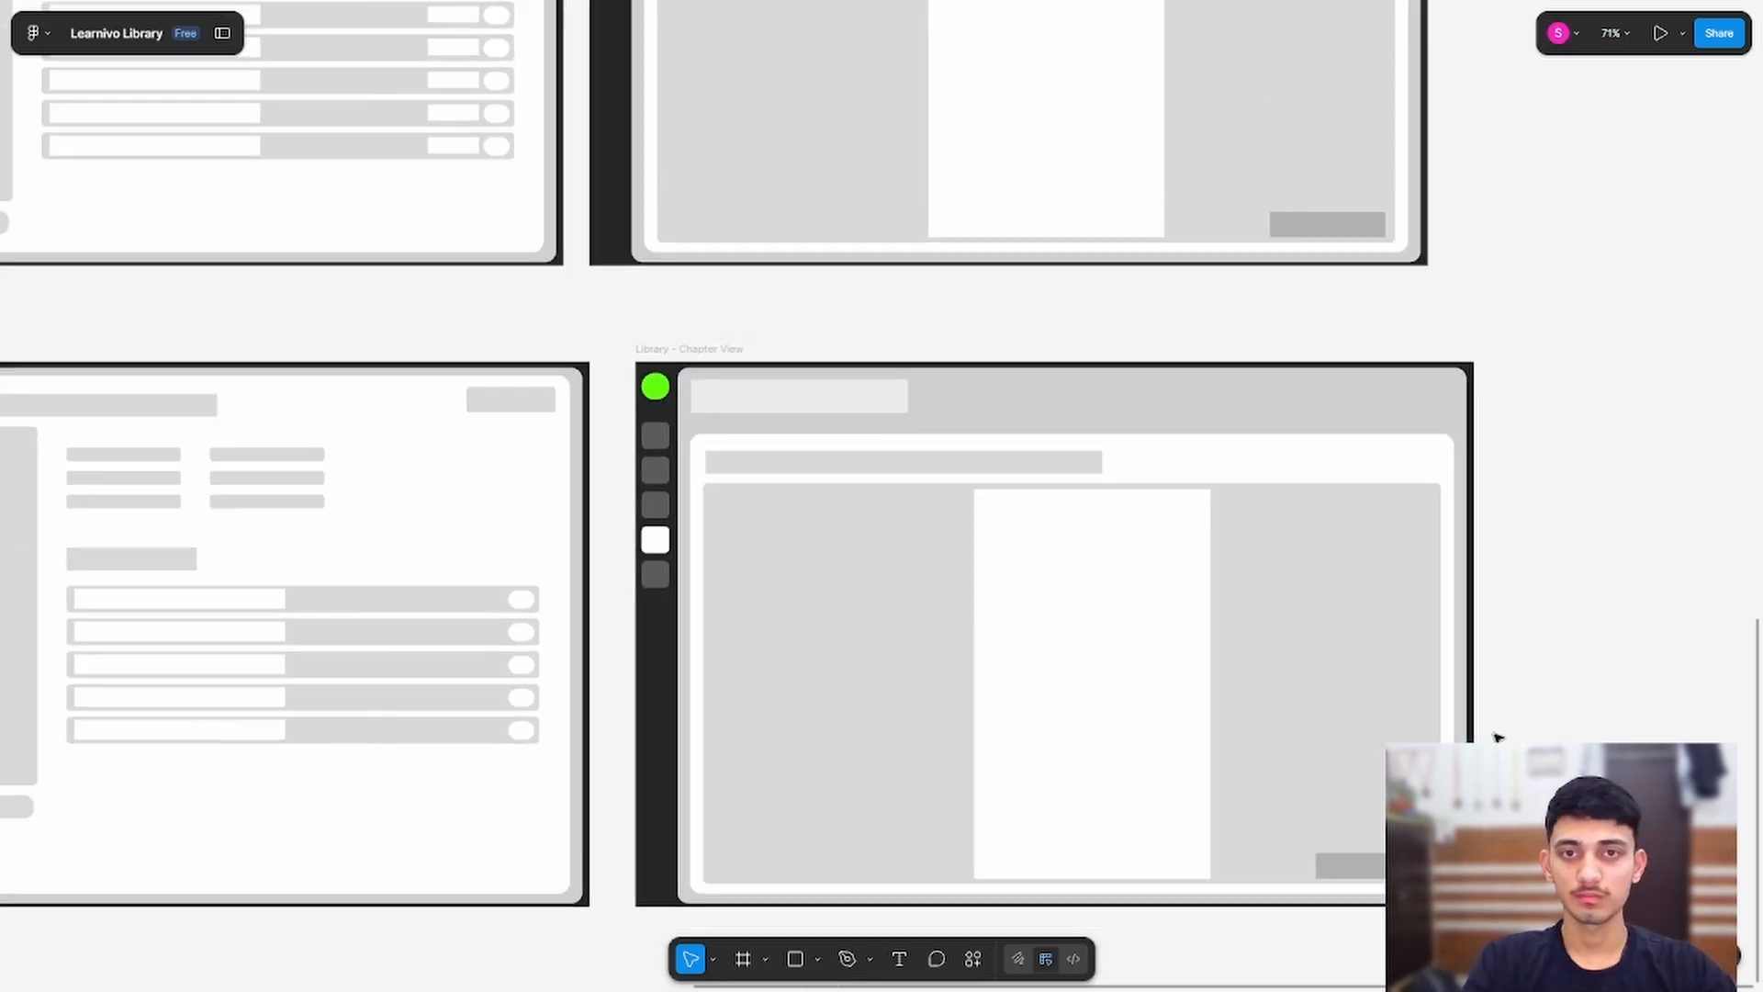
left_click_drag(496, 976, 944, 826)
scroll(936, 817, "down", 5)
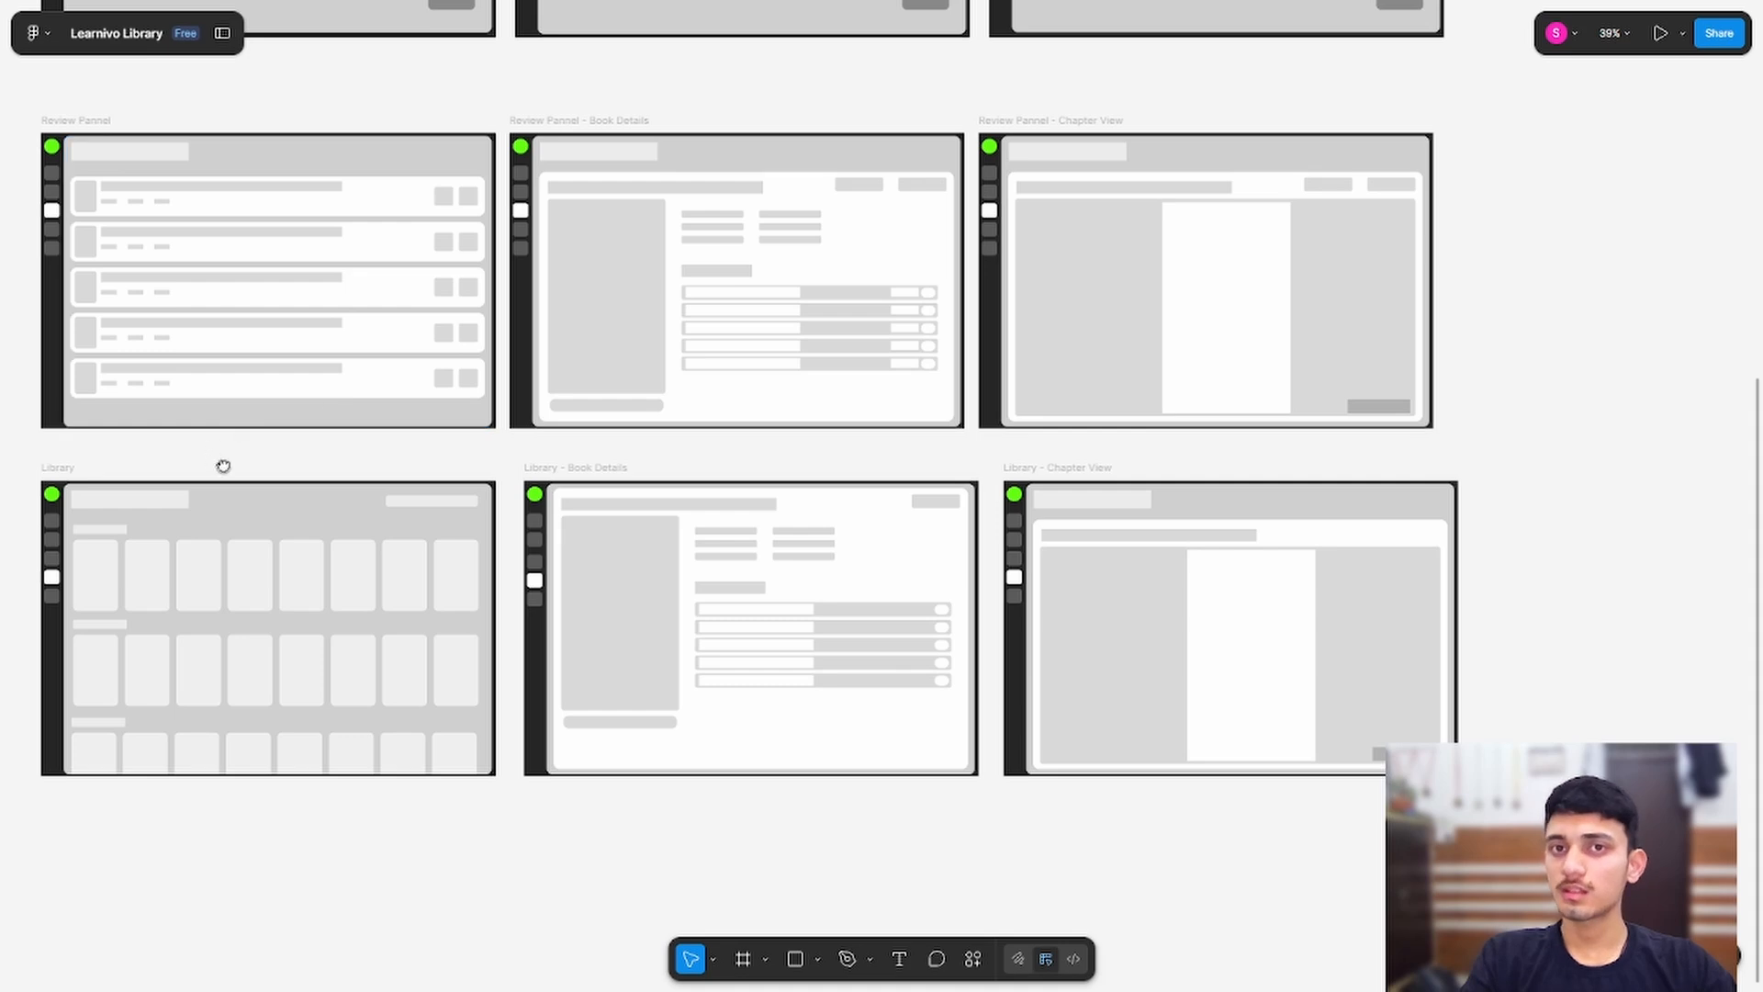
left_click_drag(224, 464, 505, 359)
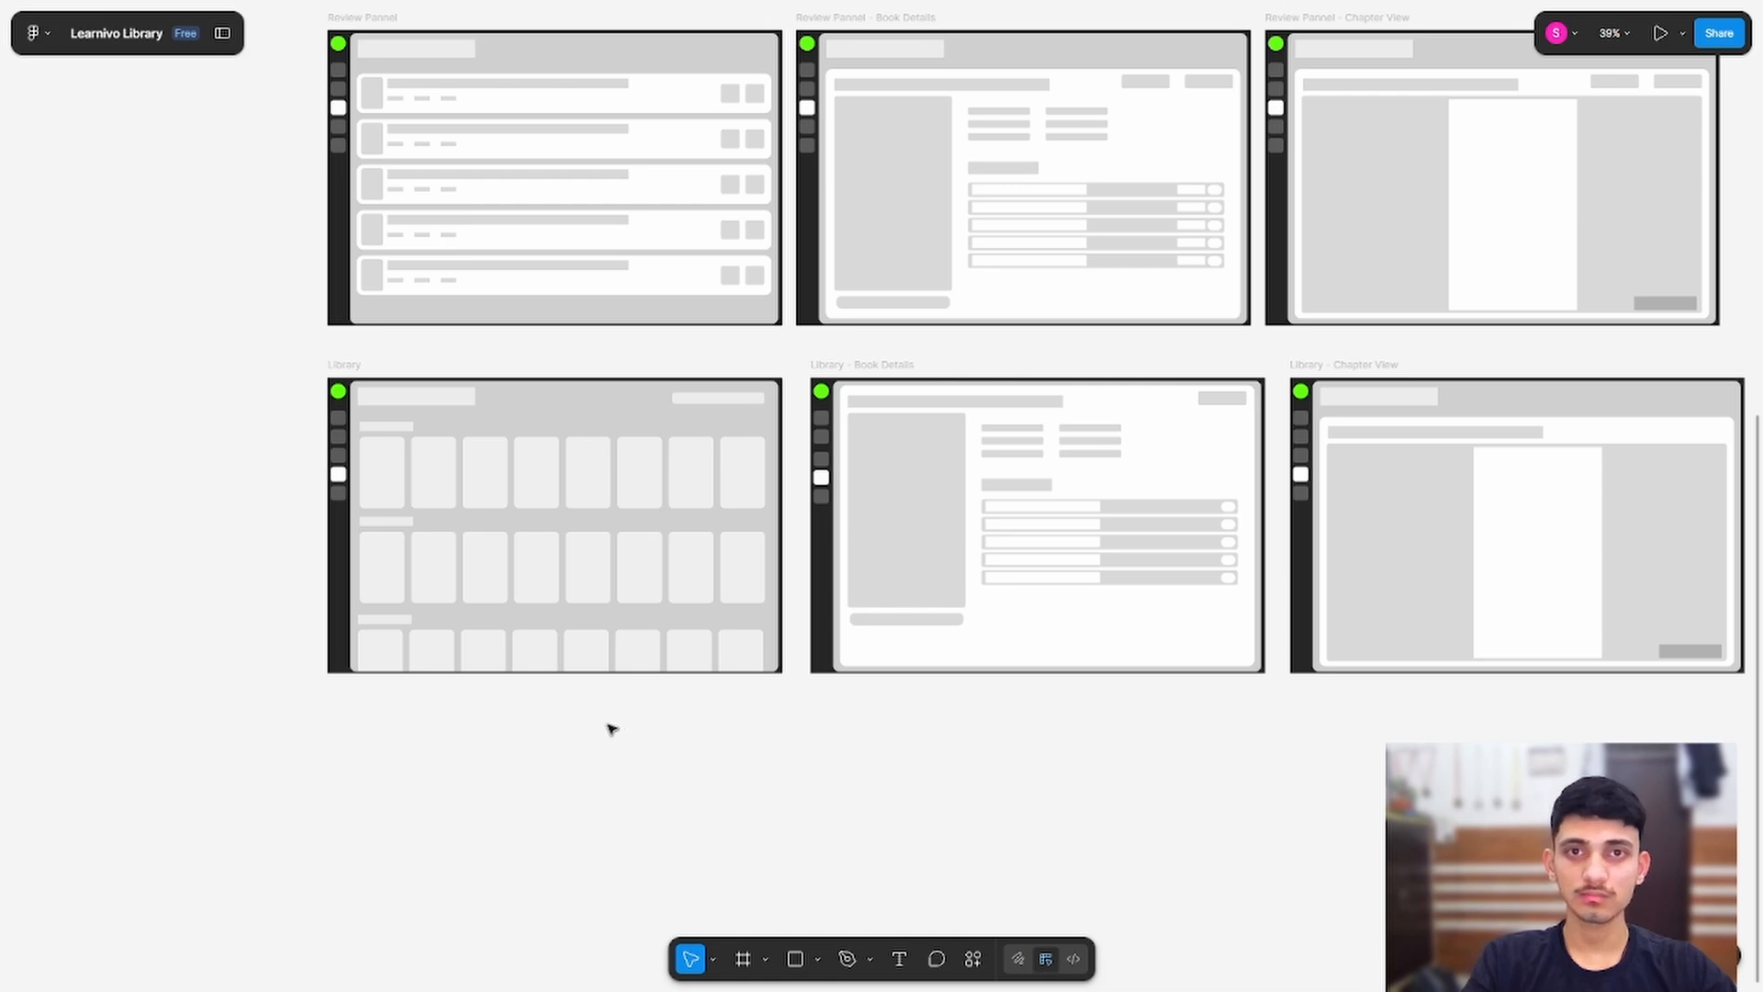
left_click_drag(430, 774, 331, 732)
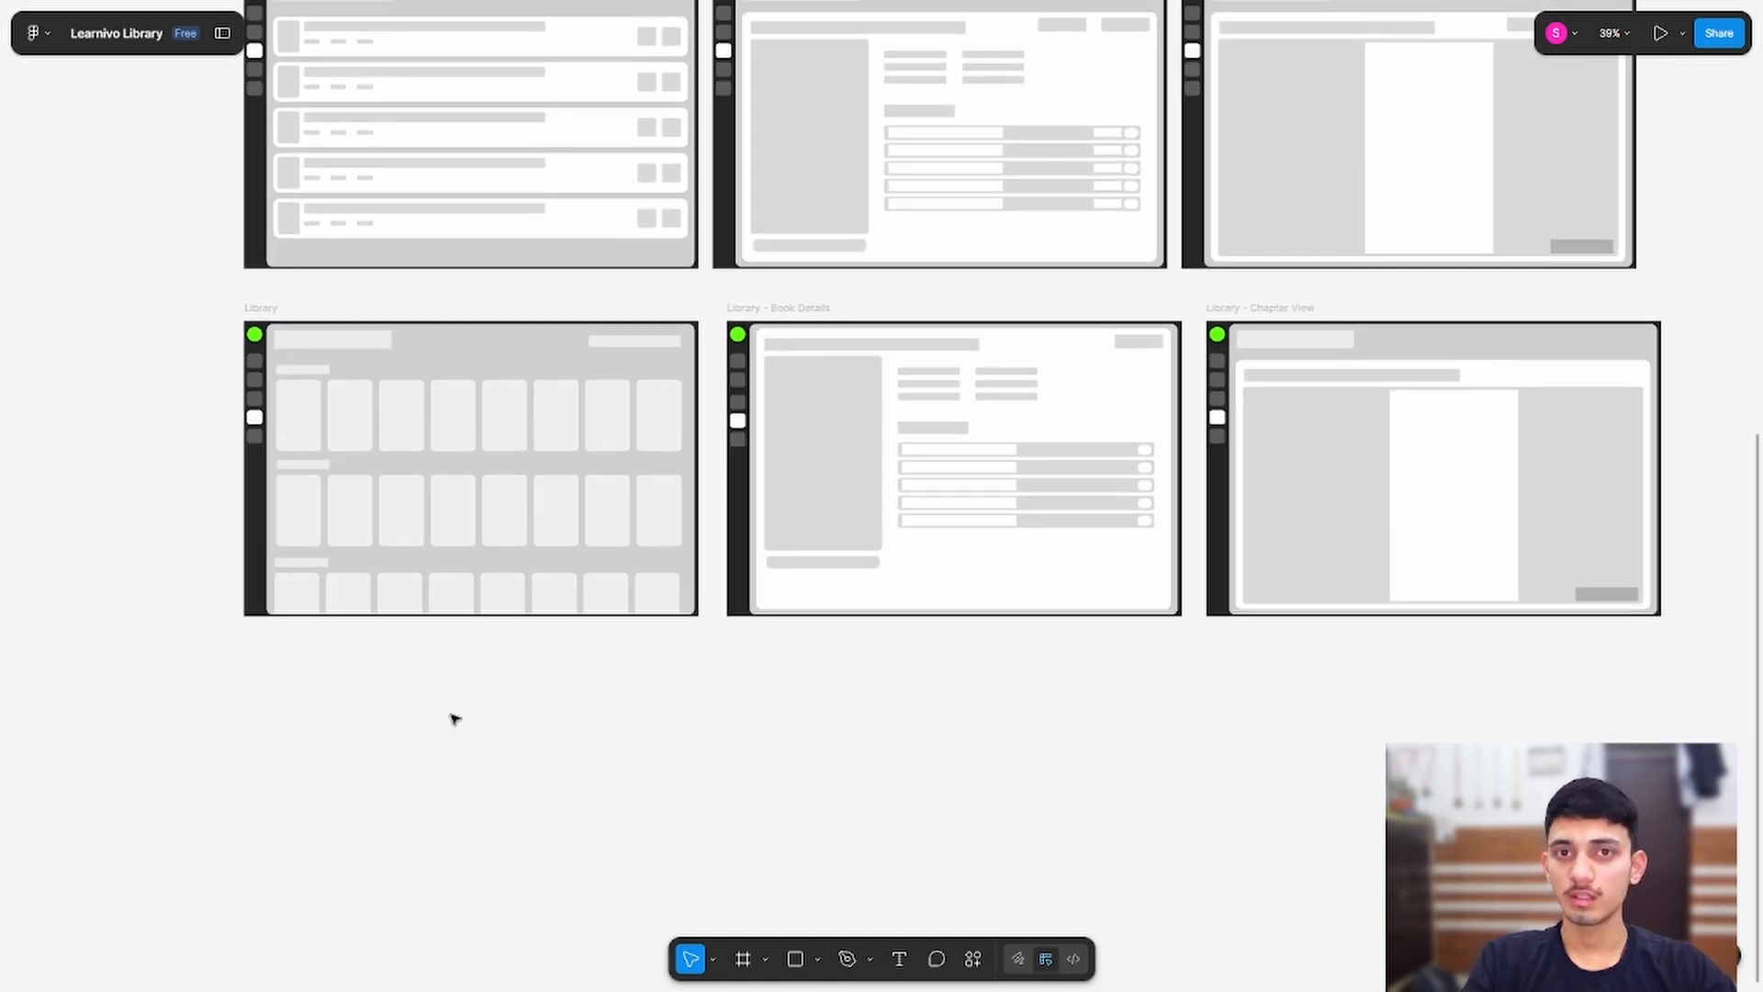
left_click_drag(177, 512, 306, 720)
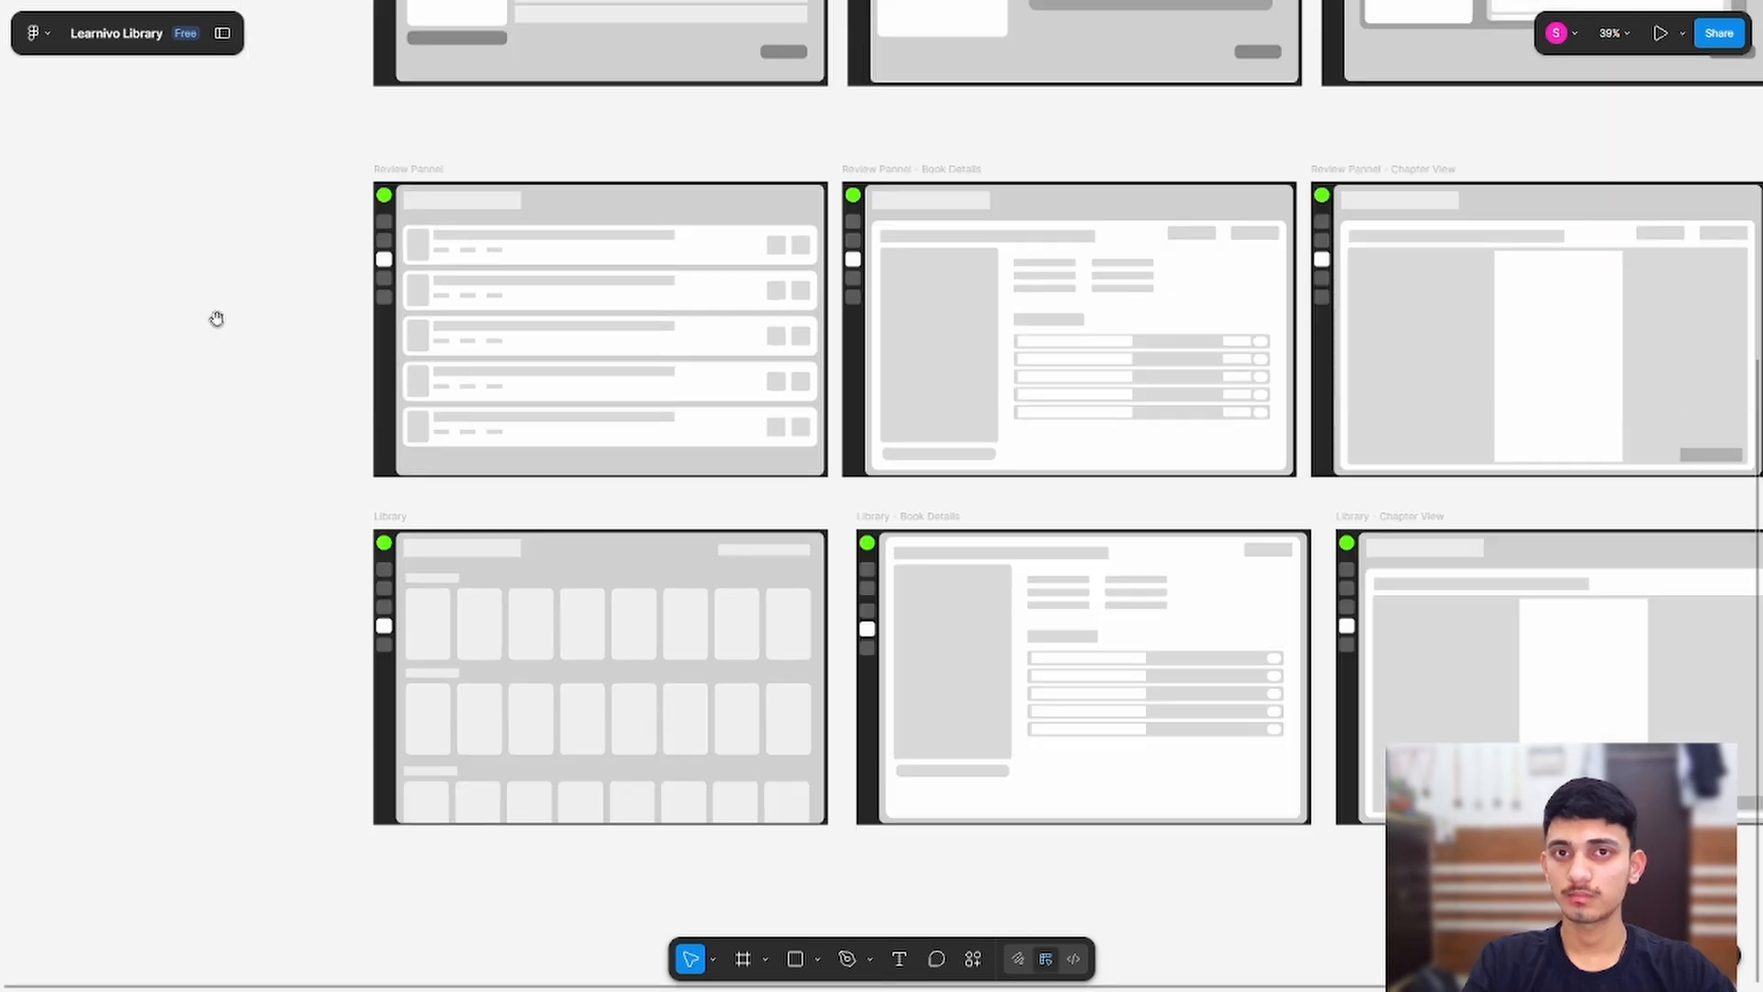
left_click_drag(188, 146, 181, 222)
left_click_drag(208, 407, 163, 308)
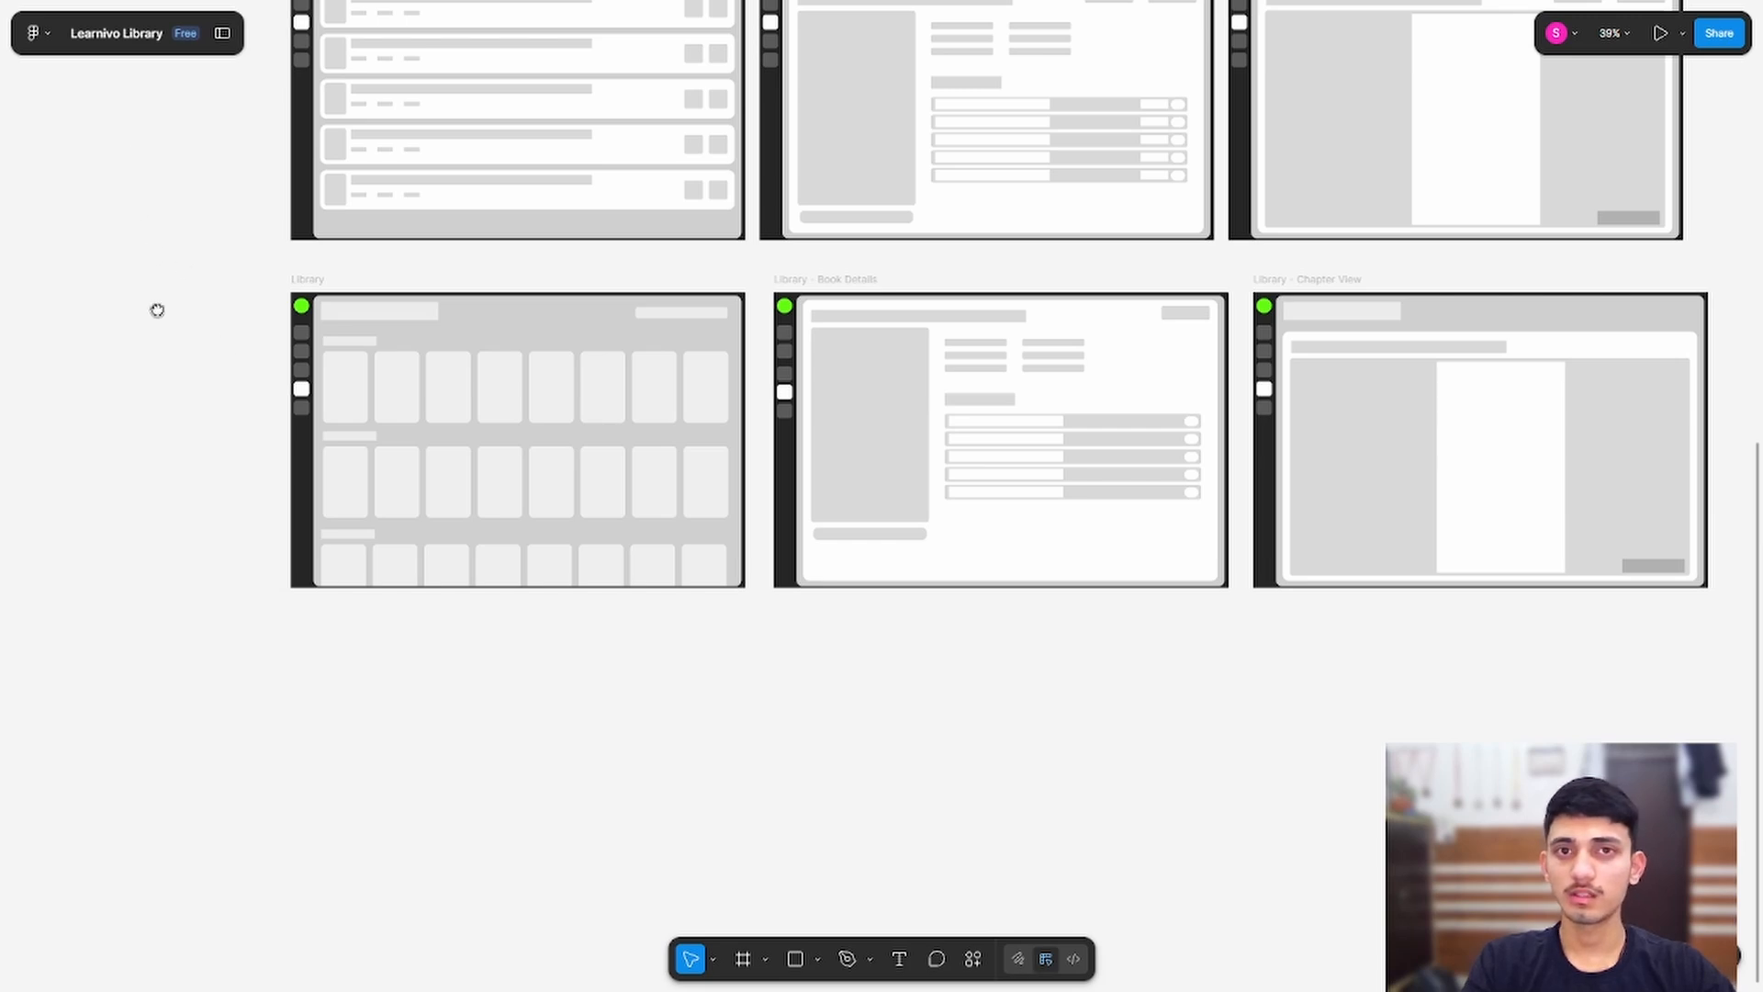
scroll(157, 310, "up", 15)
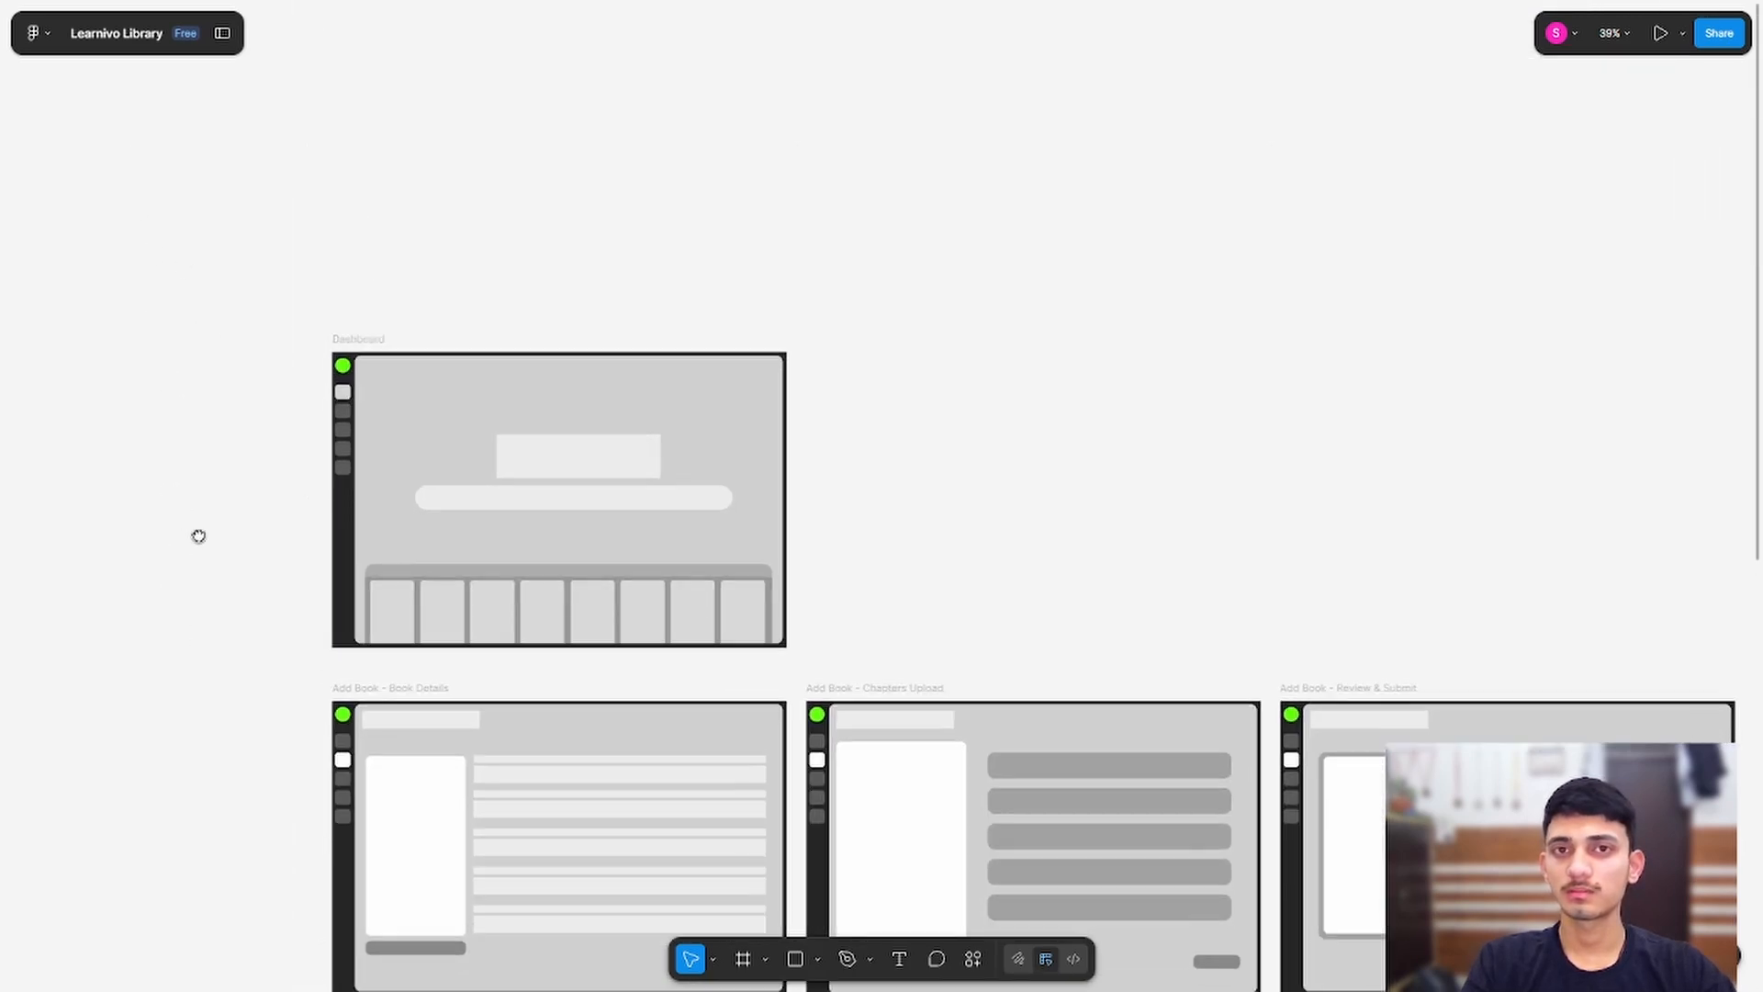
scroll(198, 536, "down", 10)
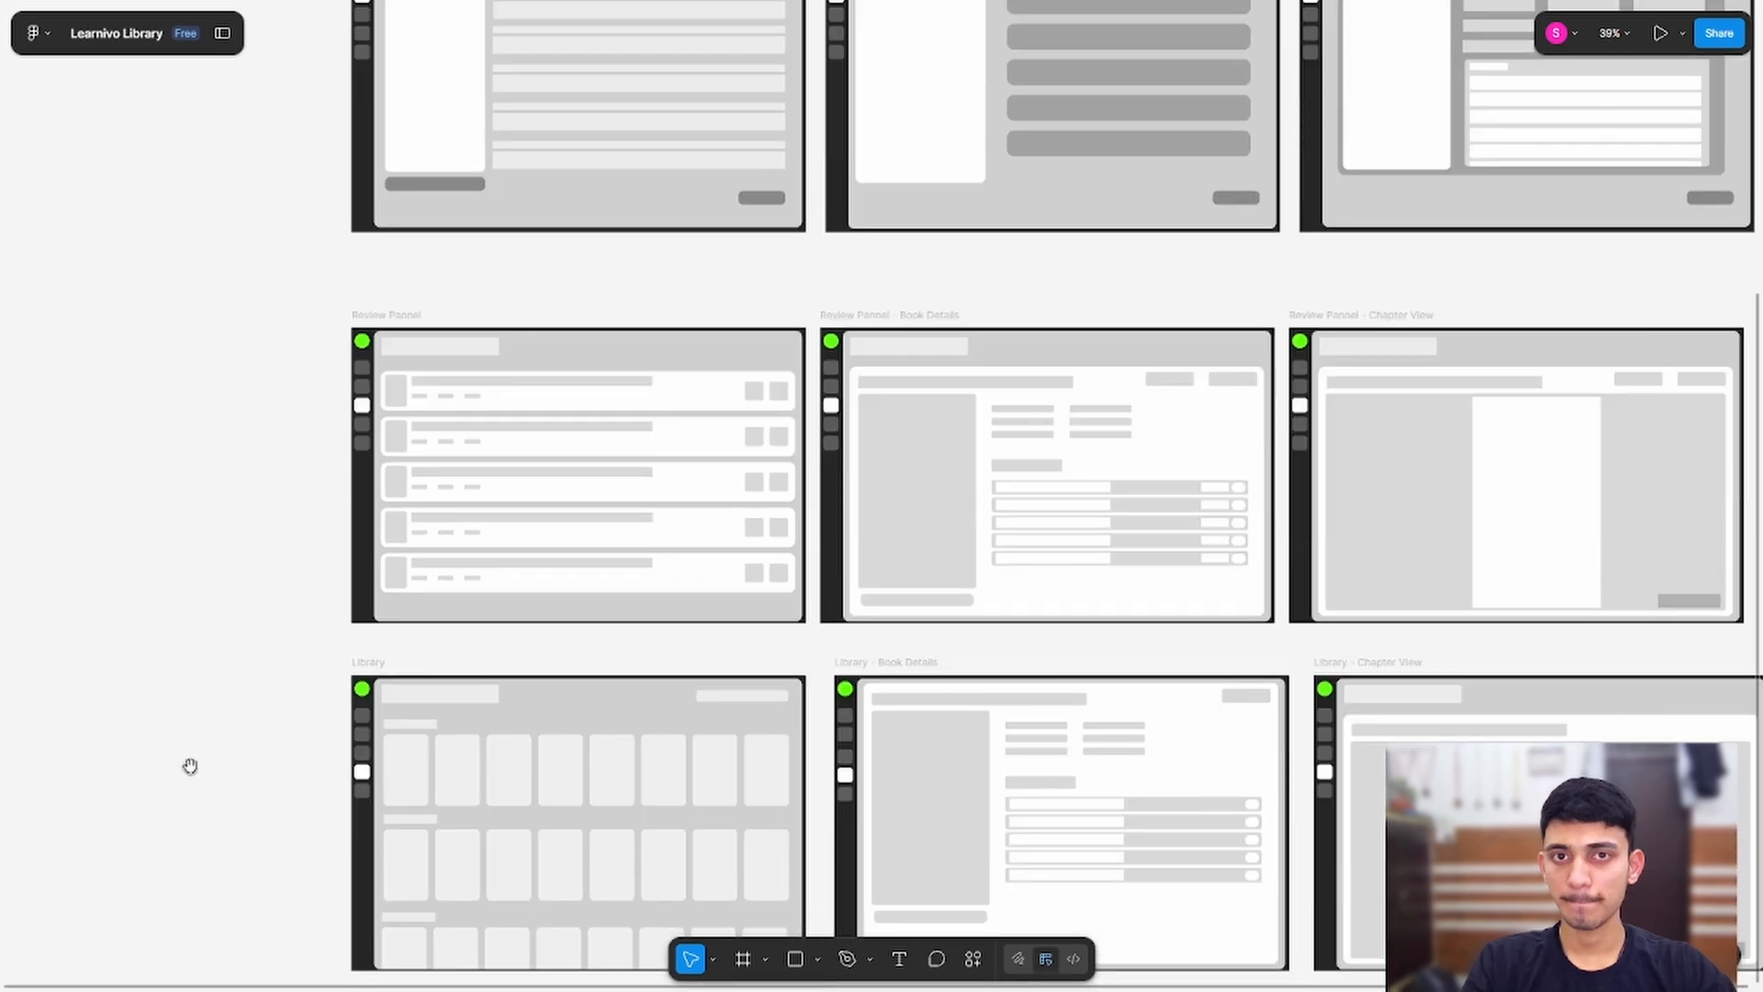
scroll(191, 766, "down", 8)
scroll(153, 578, "right", 3)
scroll(153, 578, "up", 3)
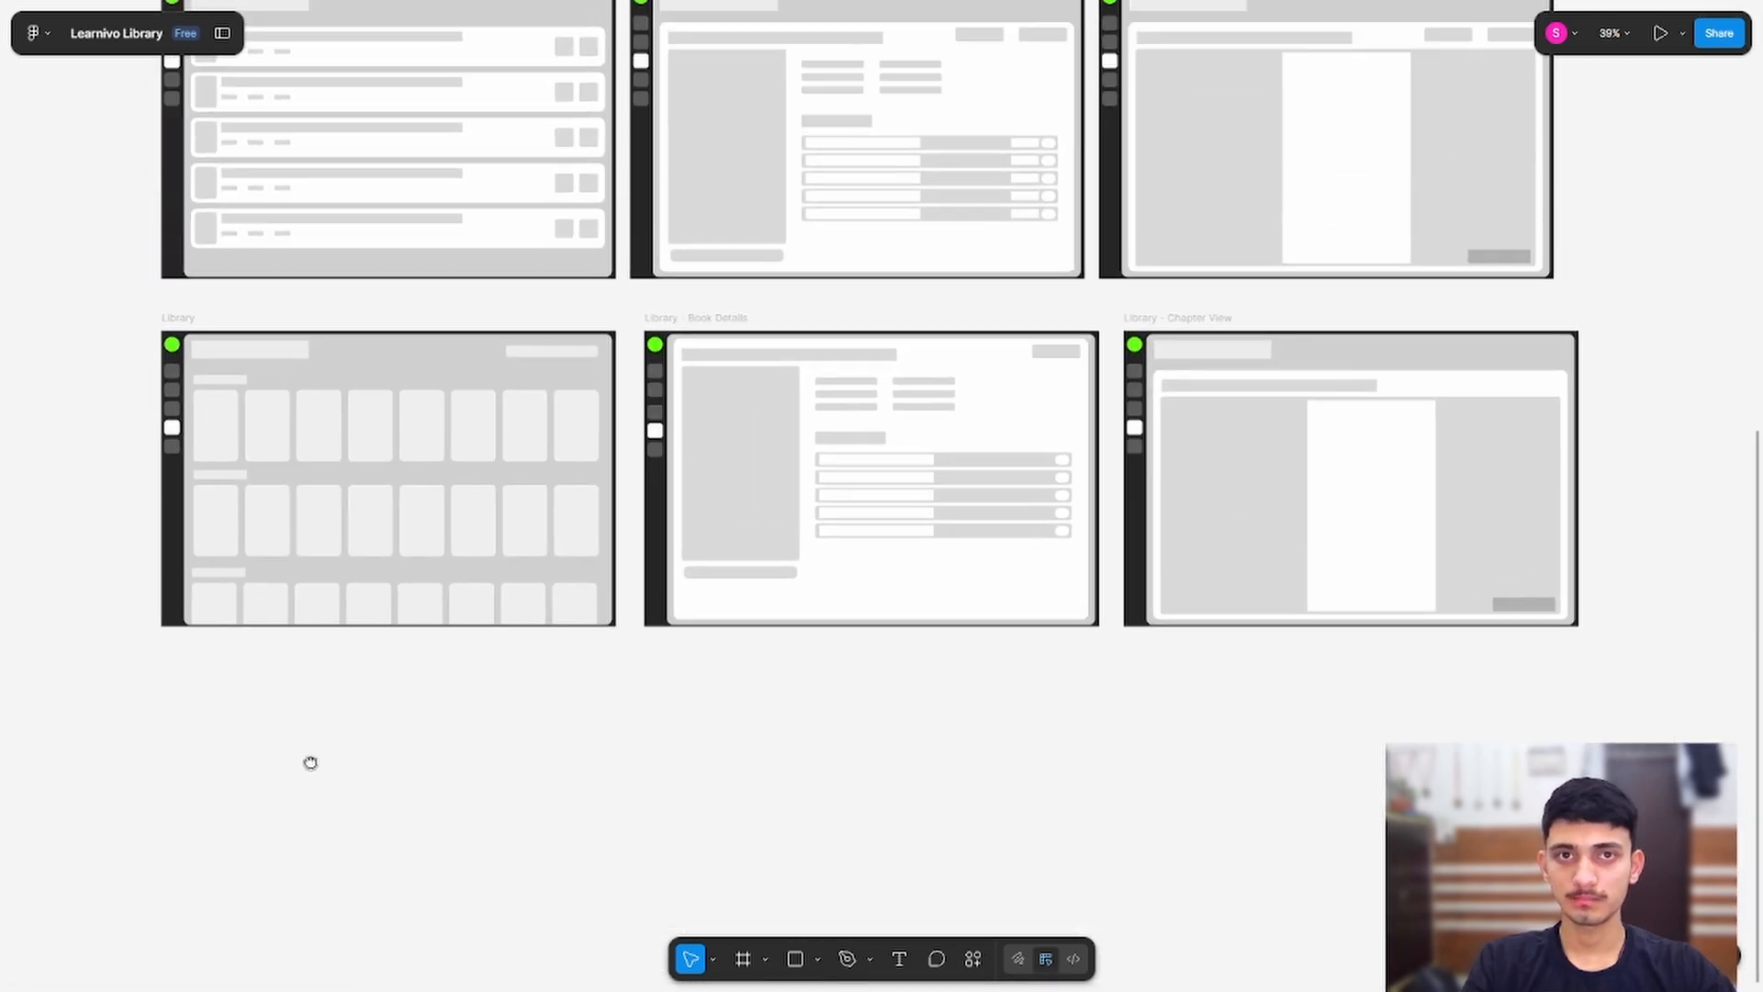
scroll(310, 763, "up", 1)
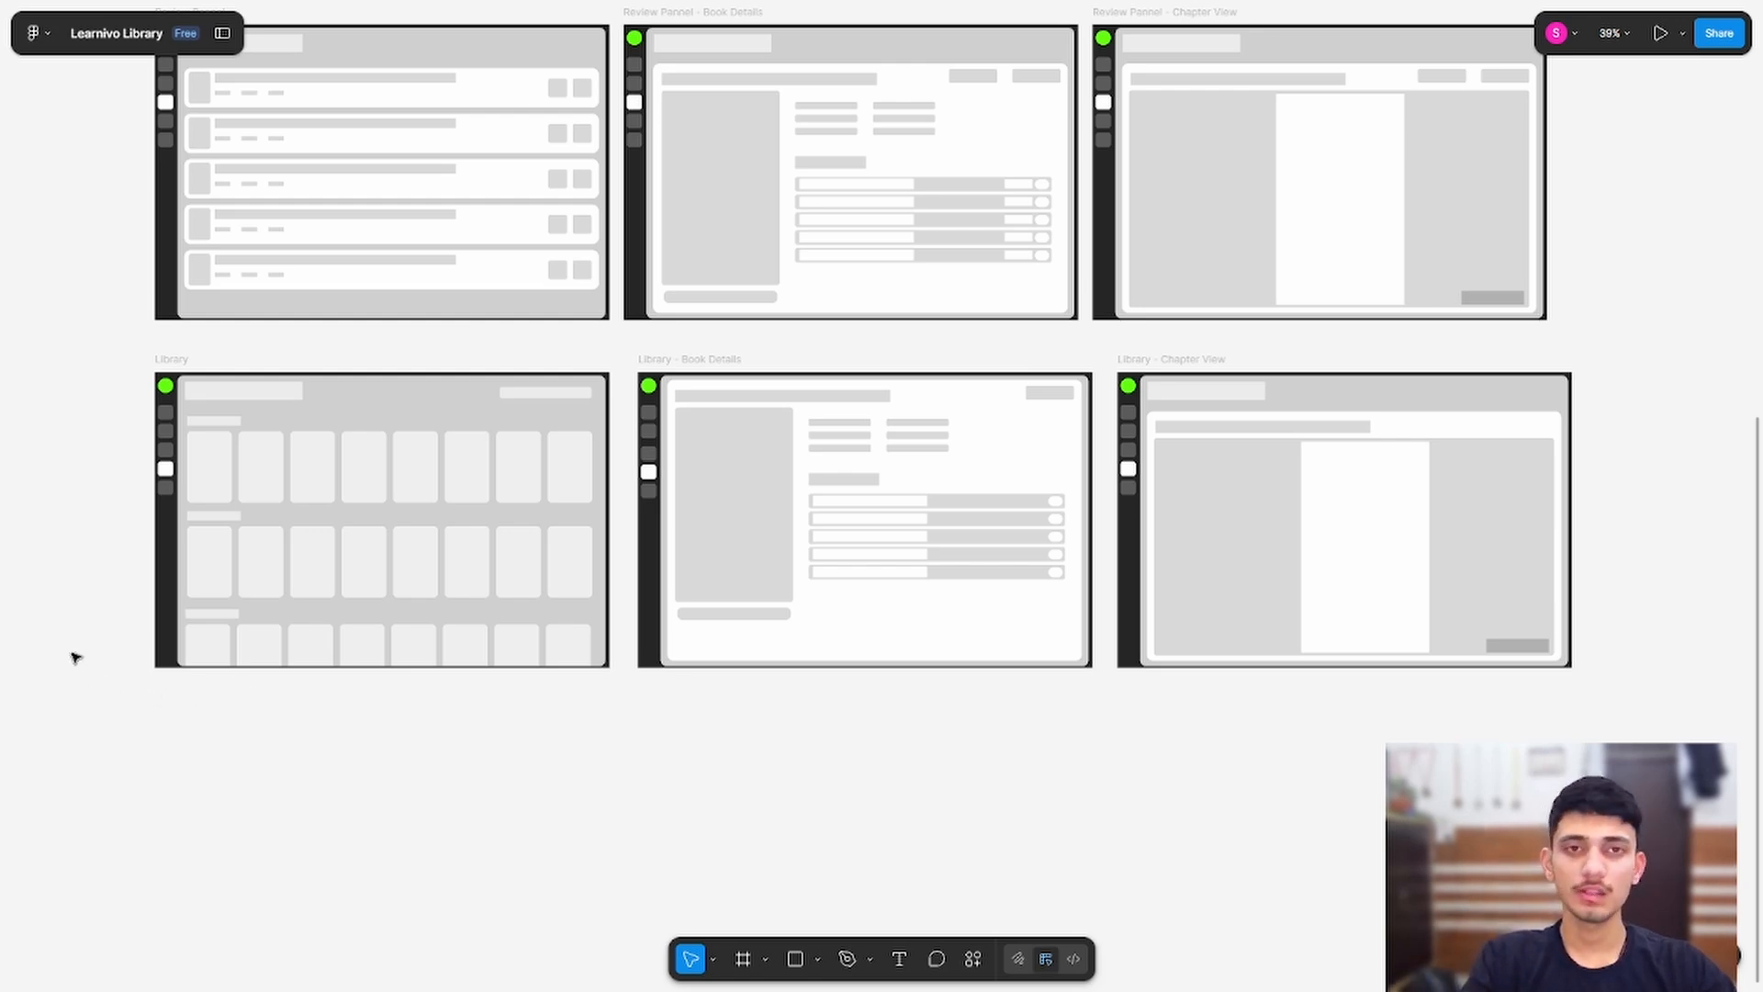
left_click_drag(17, 430, 60, 312)
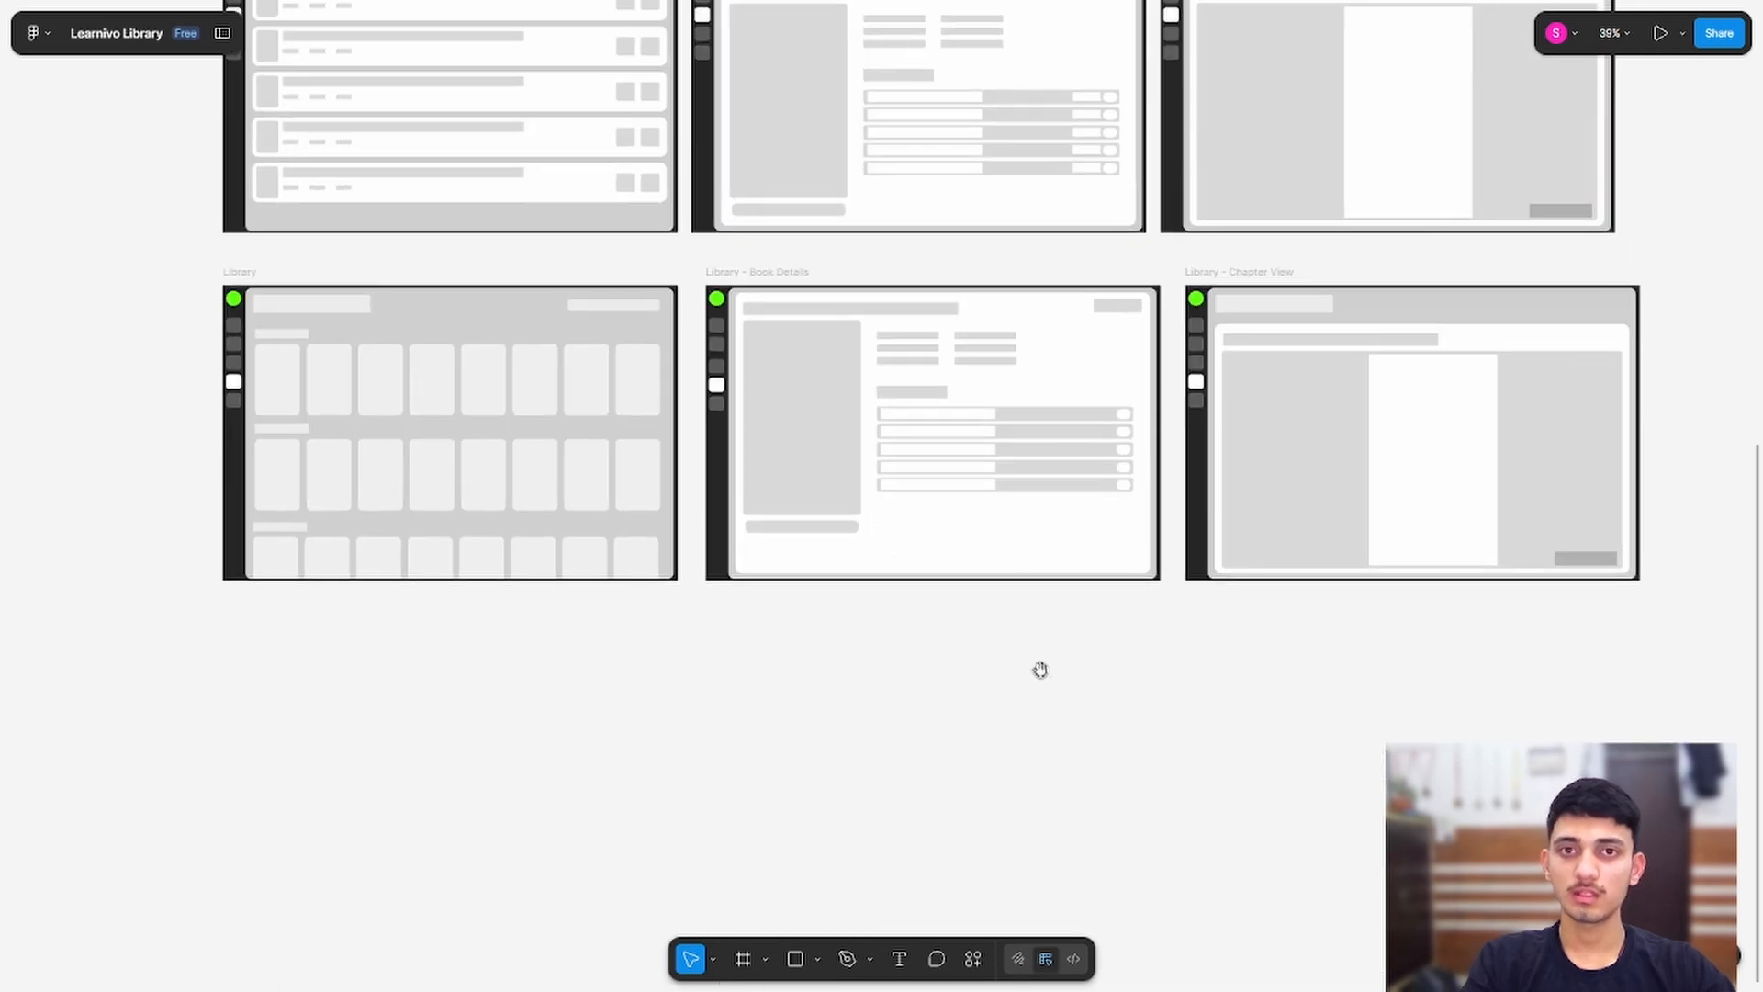
left_click_drag(998, 659, 1098, 764)
left_click_drag(846, 797, 901, 988)
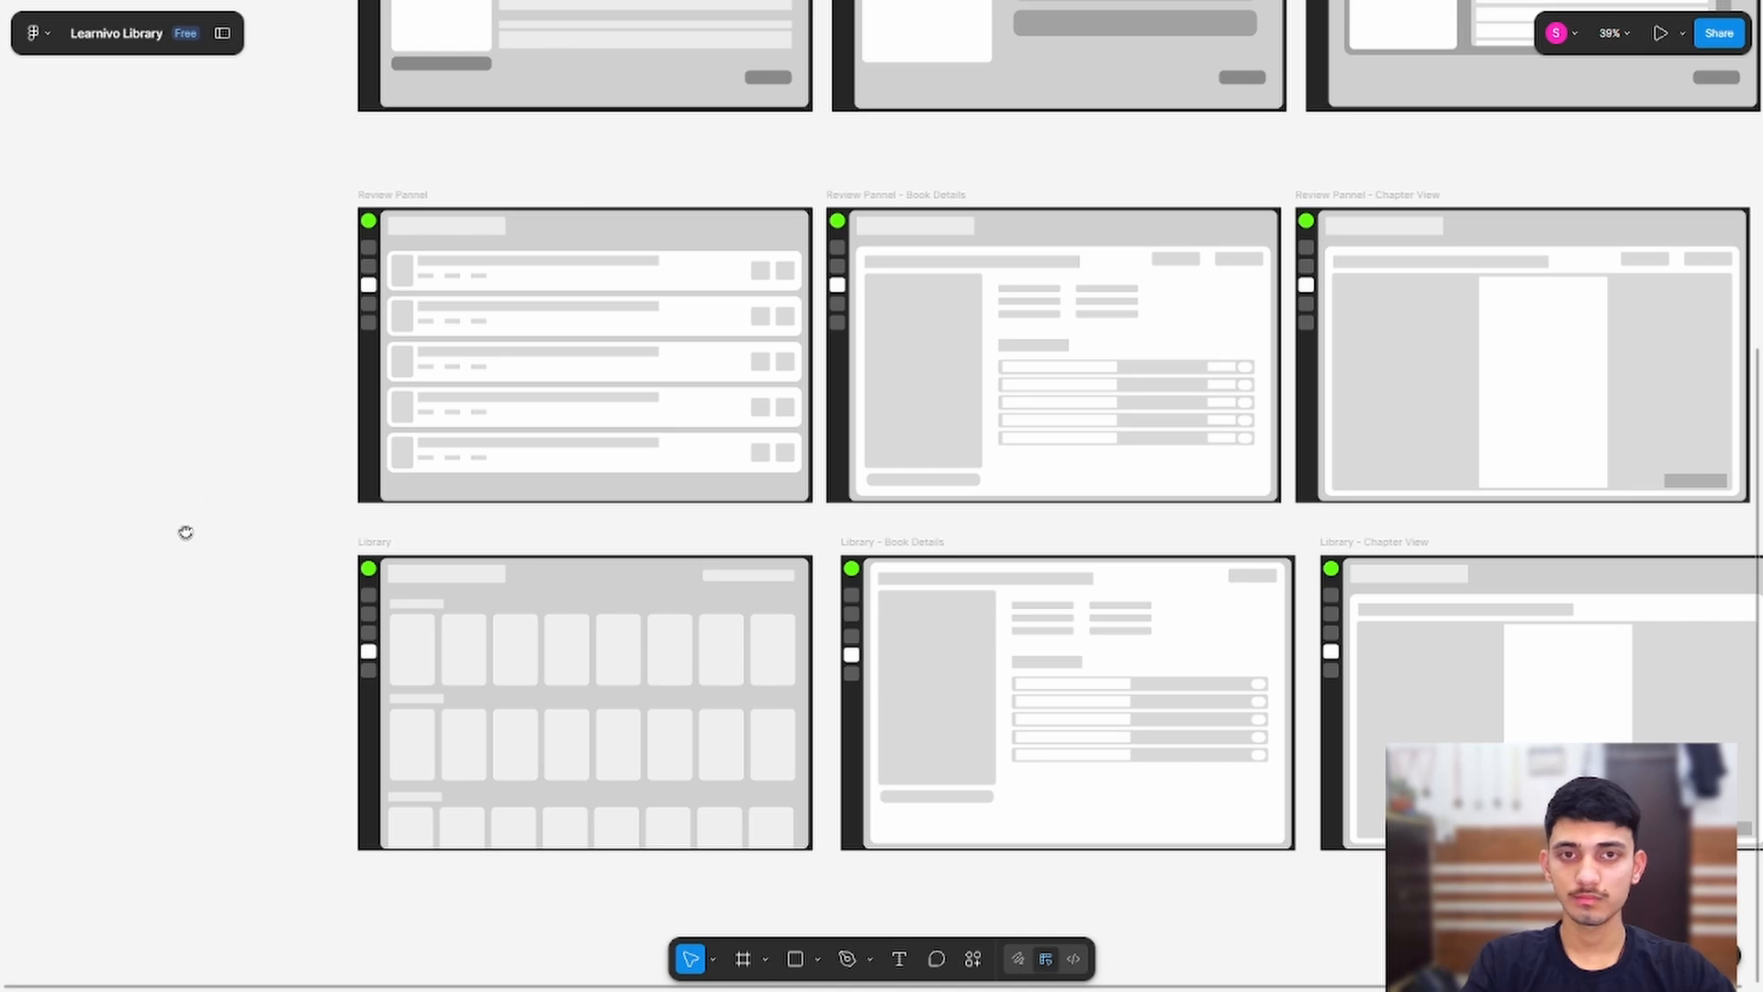
left_click_drag(185, 533, 233, 286)
scroll(229, 288, "up", 10)
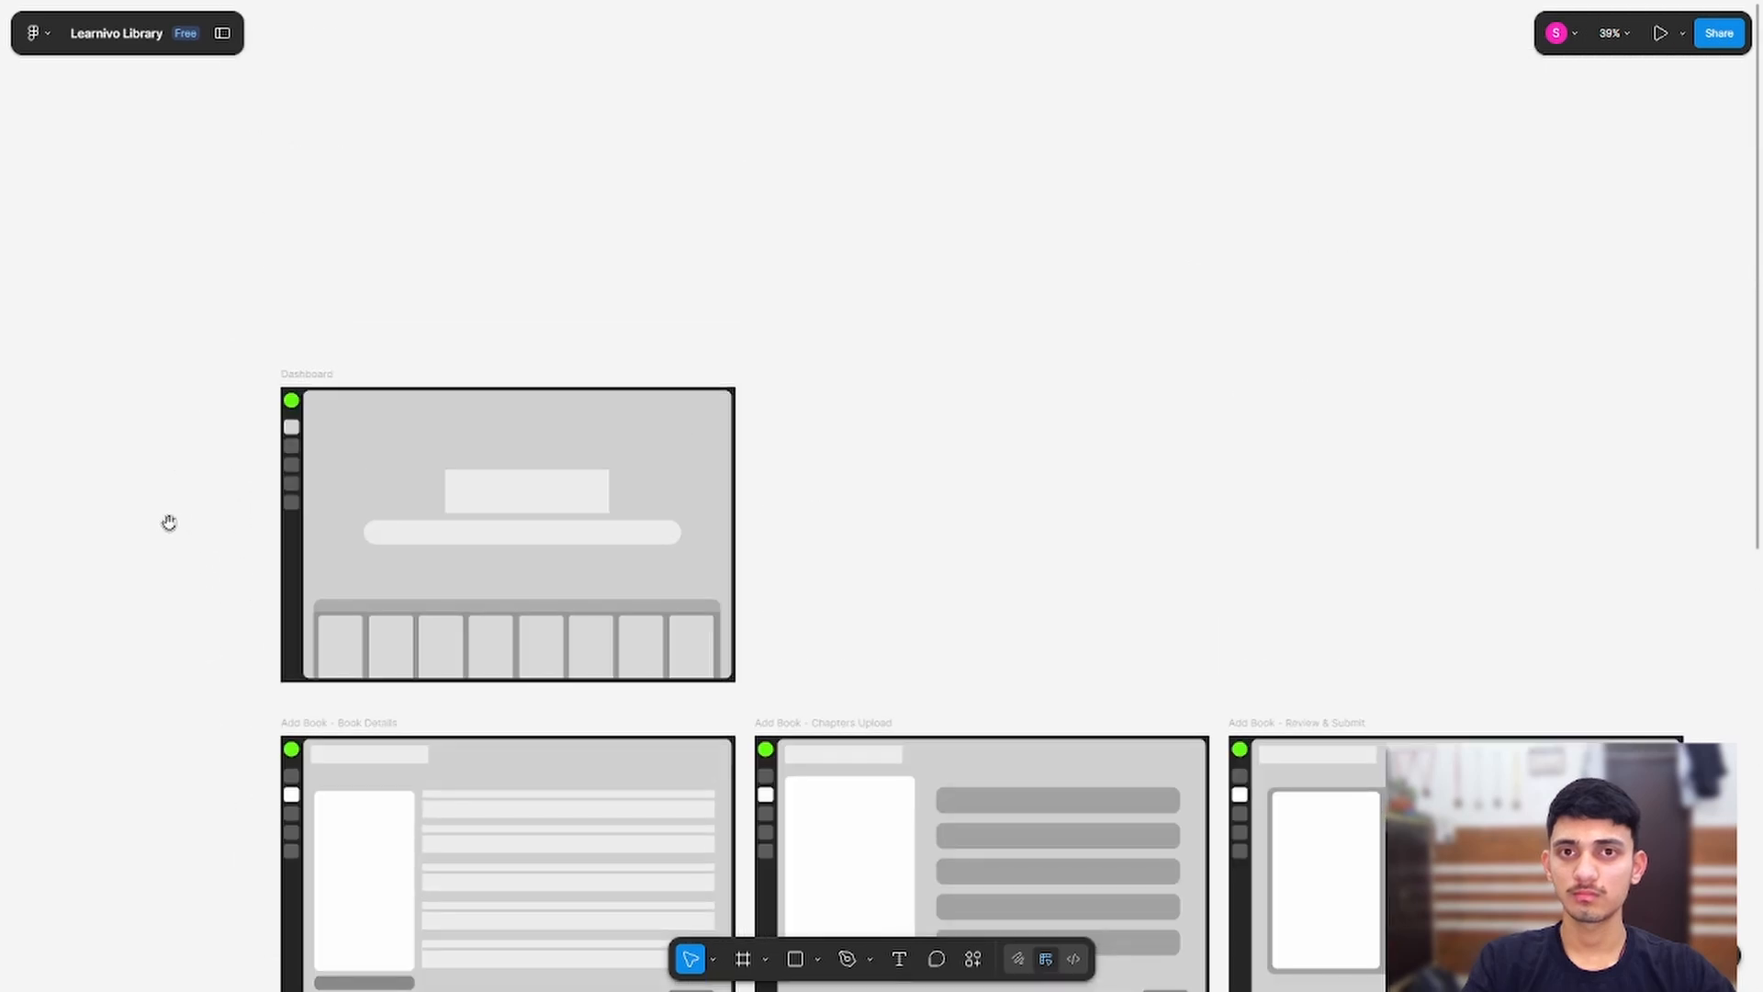
left_click_drag(169, 523, 134, 283)
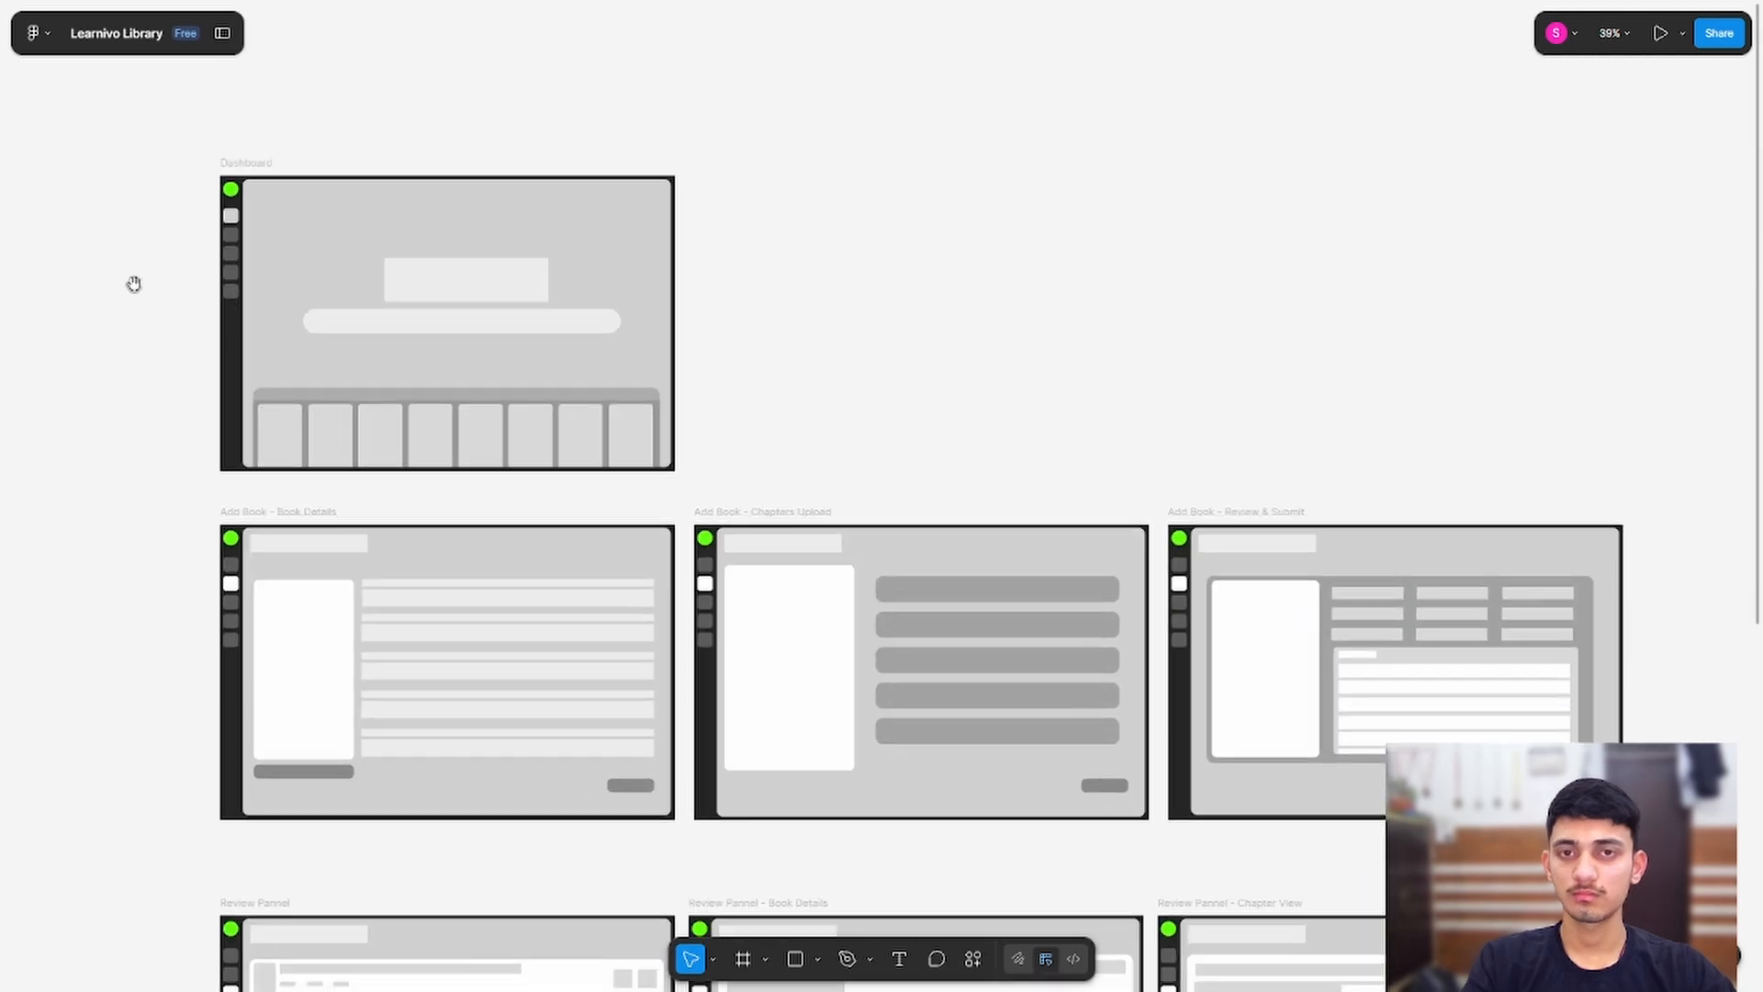
left_click_drag(905, 315, 661, 295)
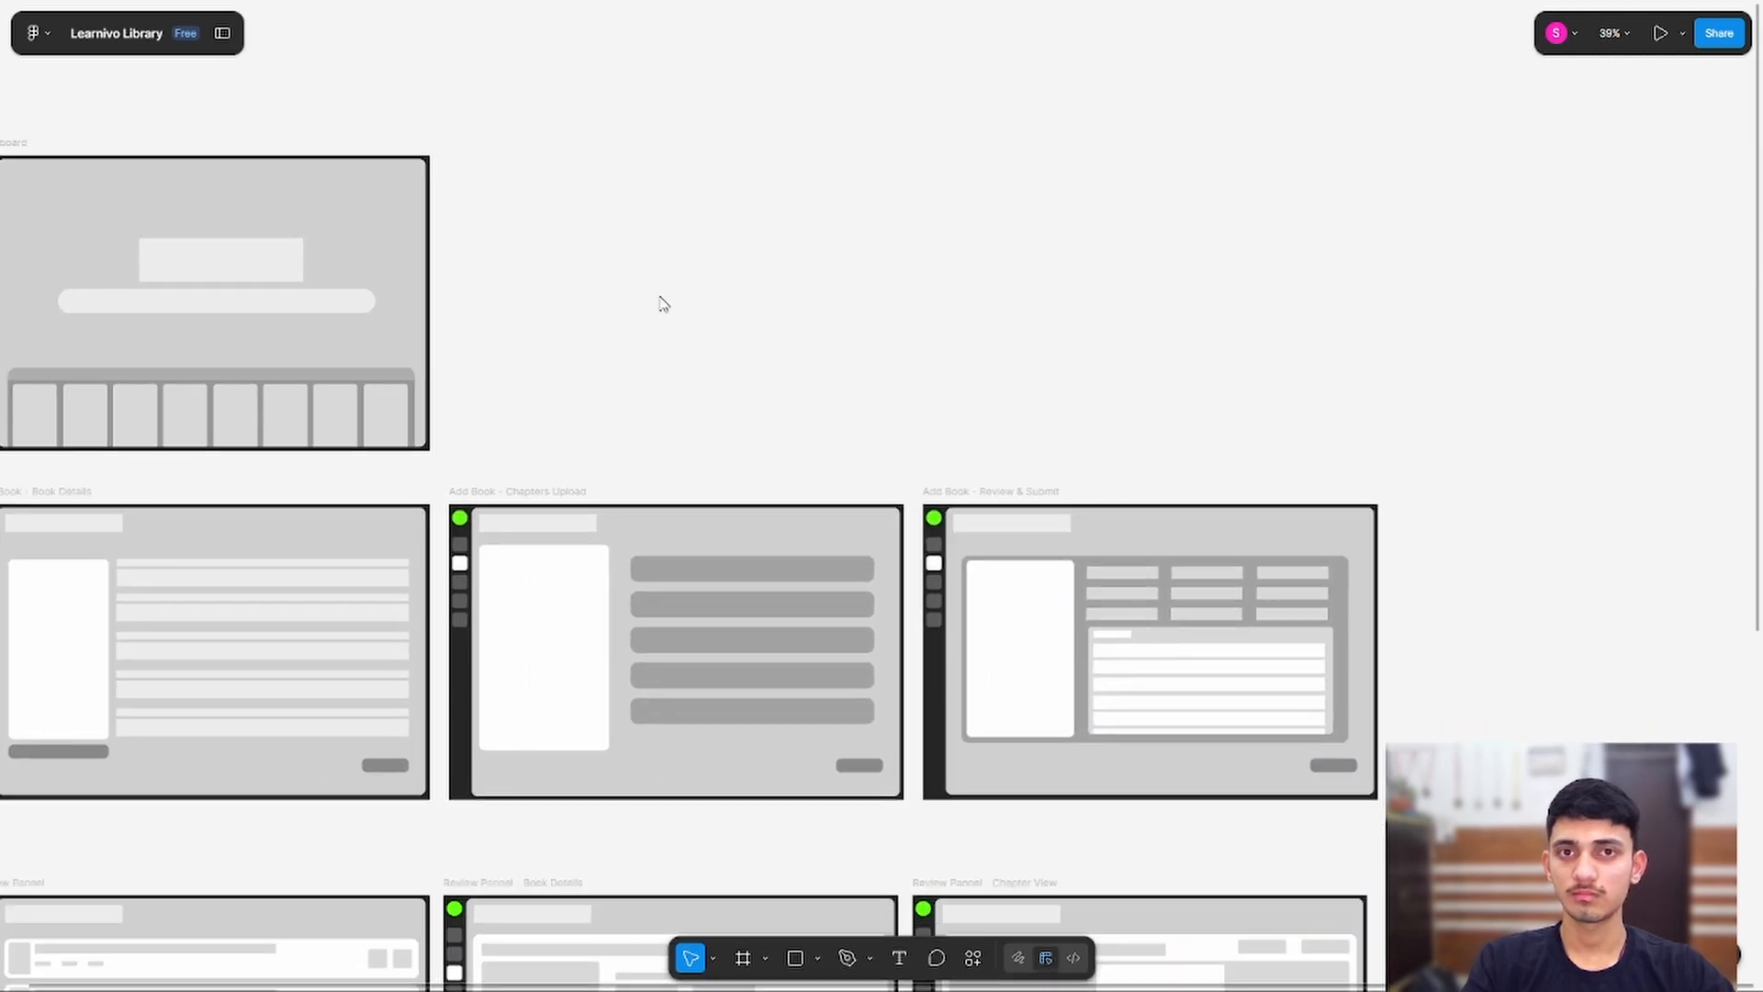